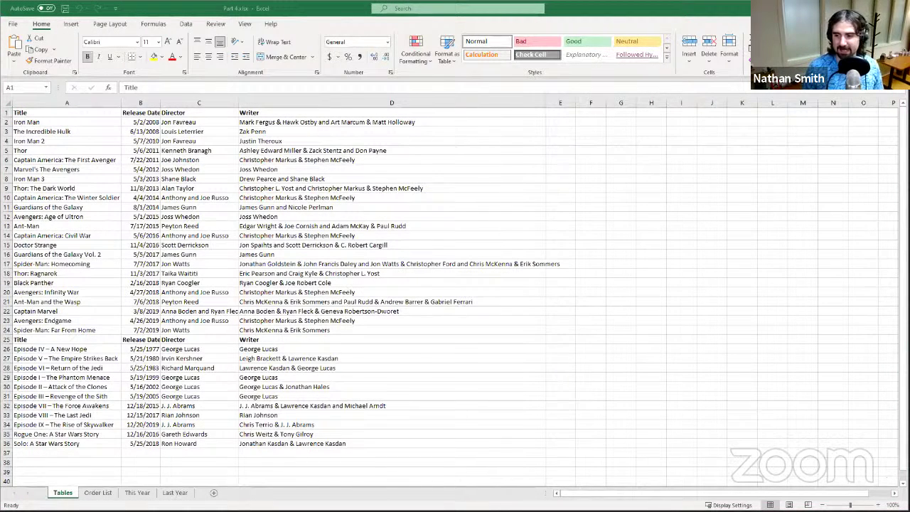
# Enlarge the Tables worksheet view to 150% zoom
pyautogui.click(878, 505)
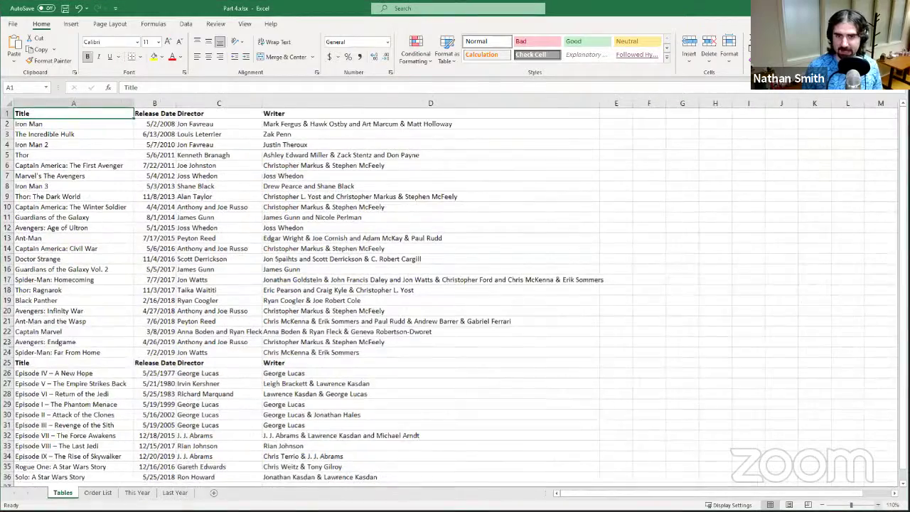
pyautogui.click(878, 505)
pyautogui.click(878, 505)
pyautogui.click(878, 505)
pyautogui.click(878, 505)
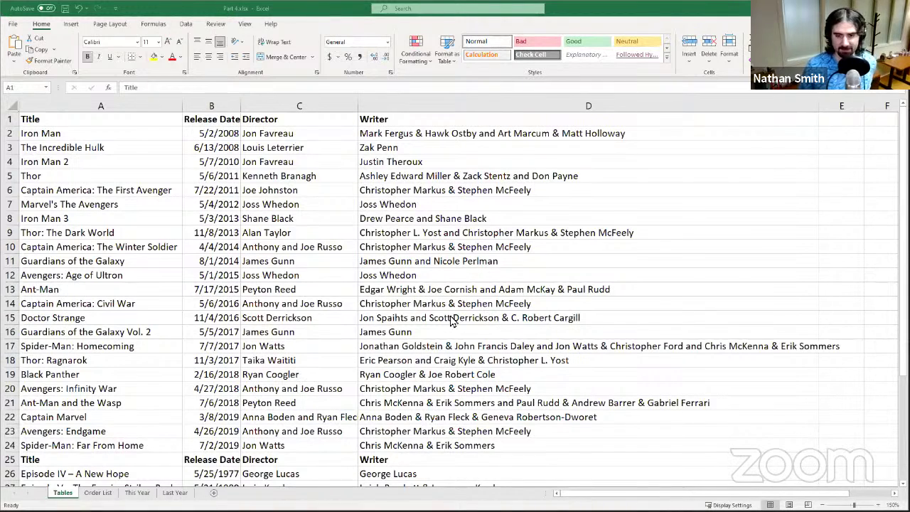
pyautogui.click(318, 16)
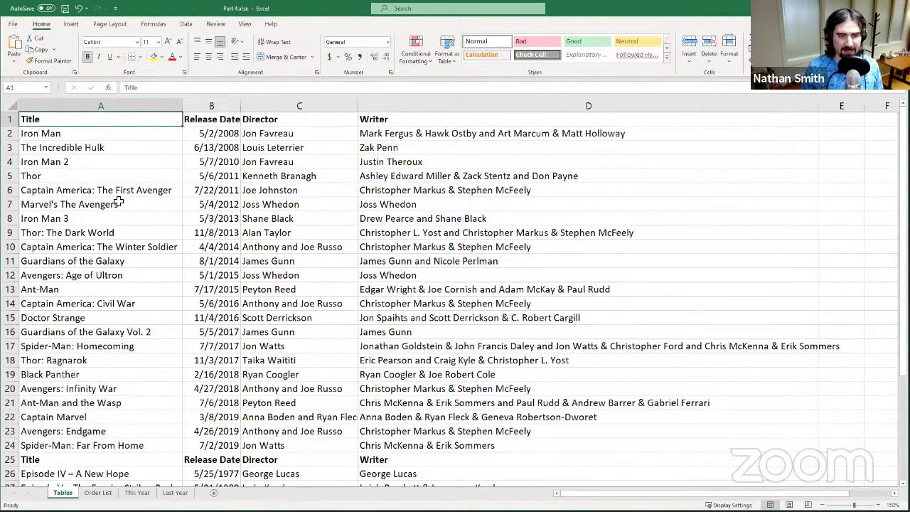
# Look through the Marvel and Star Wars movie lists on the Tables sheet, including the second header row
pyautogui.scroll(-4, 242, 228)
pyautogui.scroll(4, 173, 173)
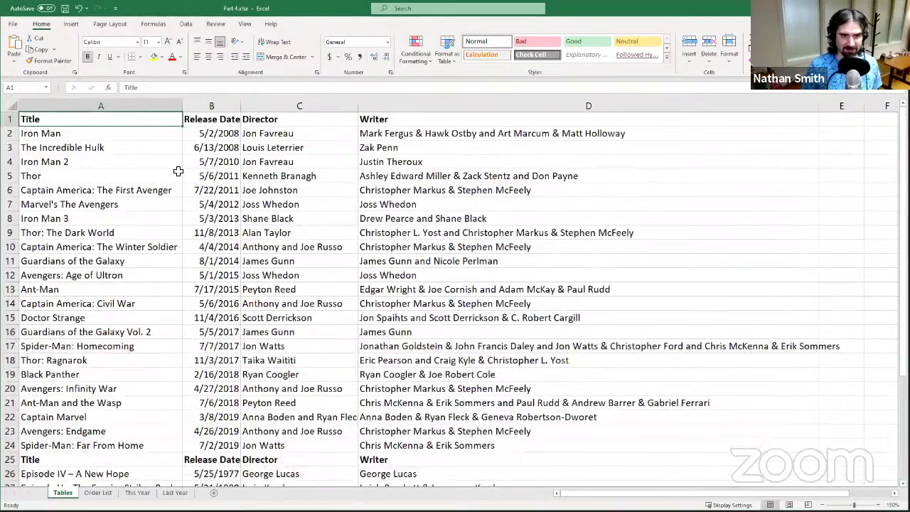
pyautogui.scroll(-4, 318, 297)
pyautogui.scroll(4, 318, 298)
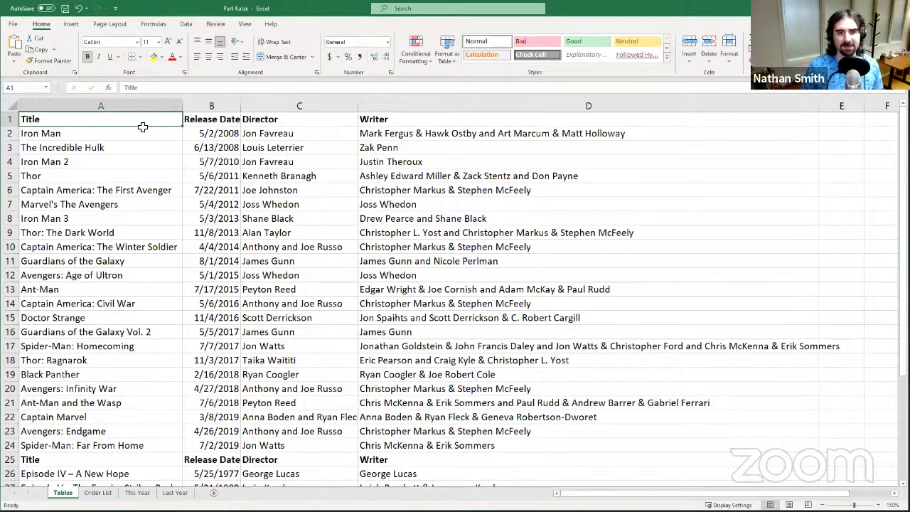
pyautogui.scroll(-1, 282, 433)
pyautogui.scroll(1, 166, 294)
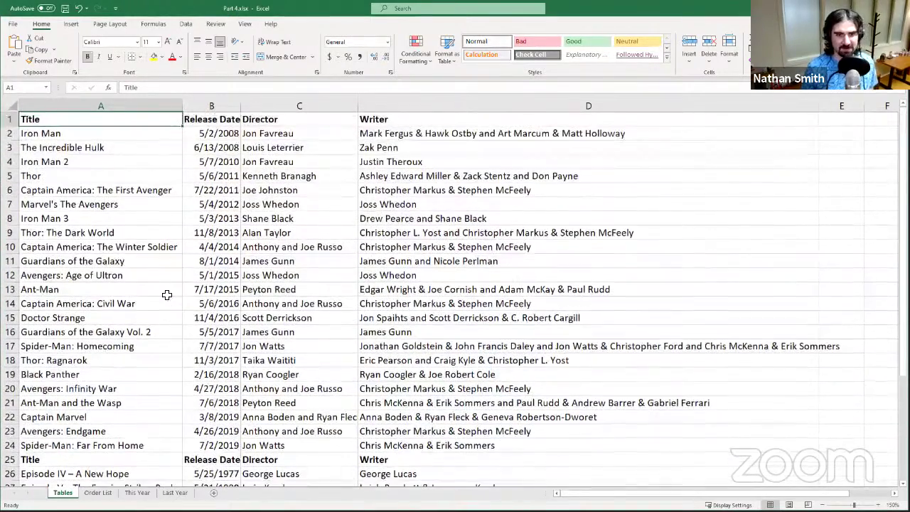
pyautogui.scroll(-1, 132, 302)
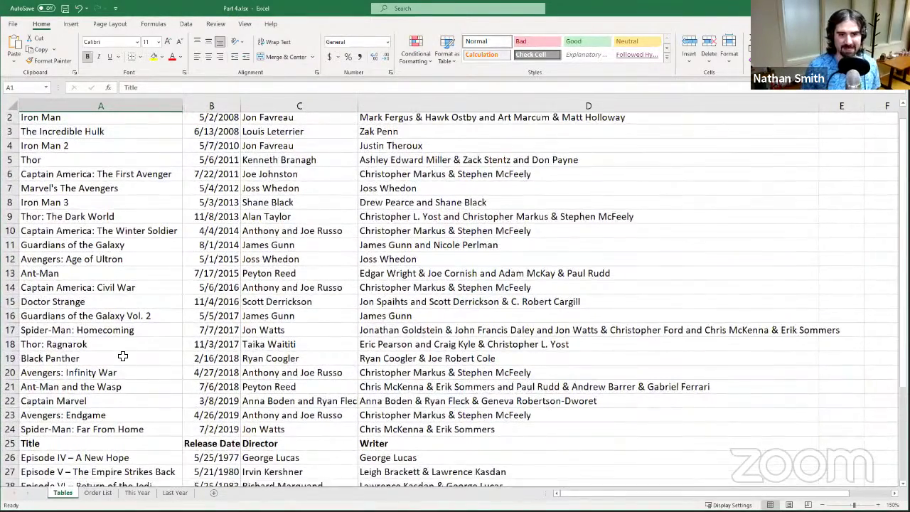
pyautogui.scroll(-4, 122, 356)
pyautogui.scroll(4, 126, 239)
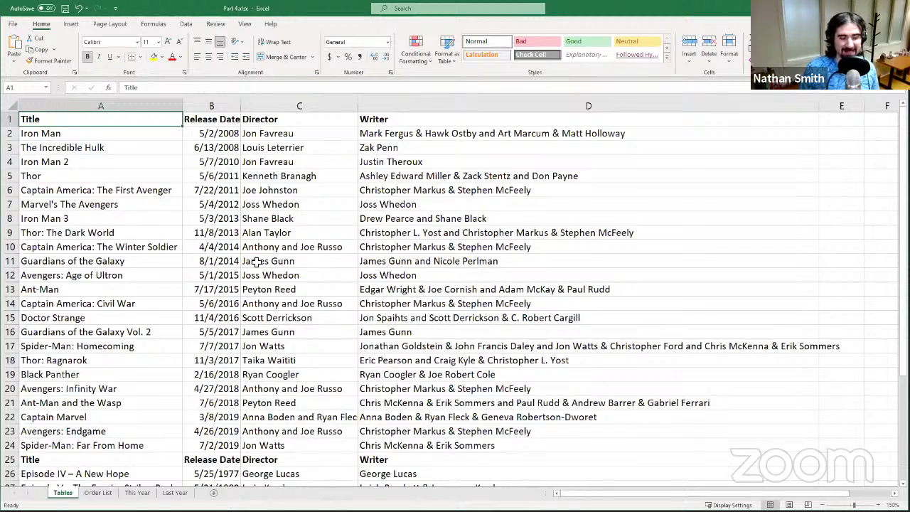
# Add filters to the movie data's header row and sort the list by Release Date from oldest to newest
pyautogui.click(107, 263)
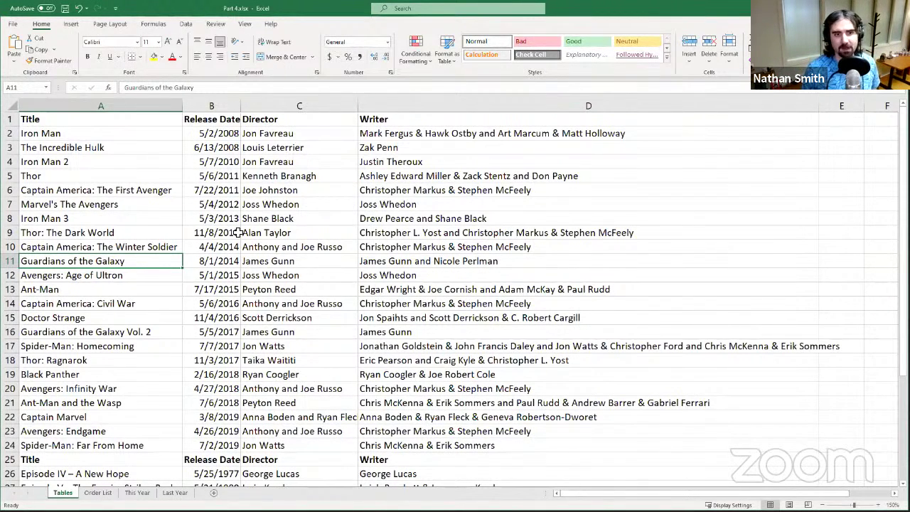
pyautogui.click(248, 204)
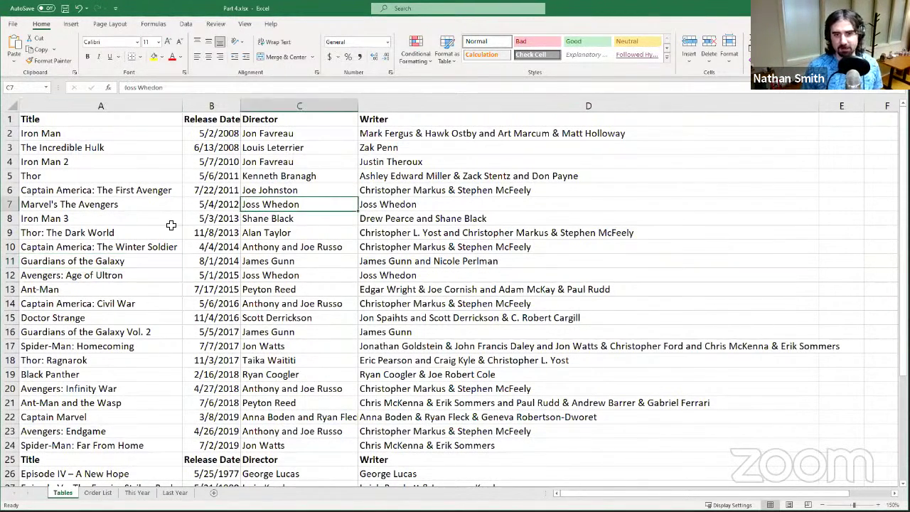
pyautogui.click(135, 222)
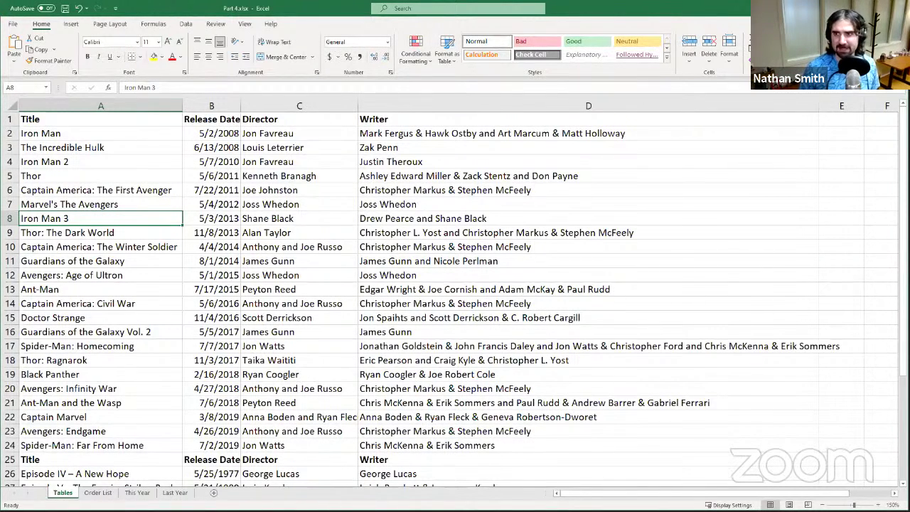
pyautogui.click(810, 53)
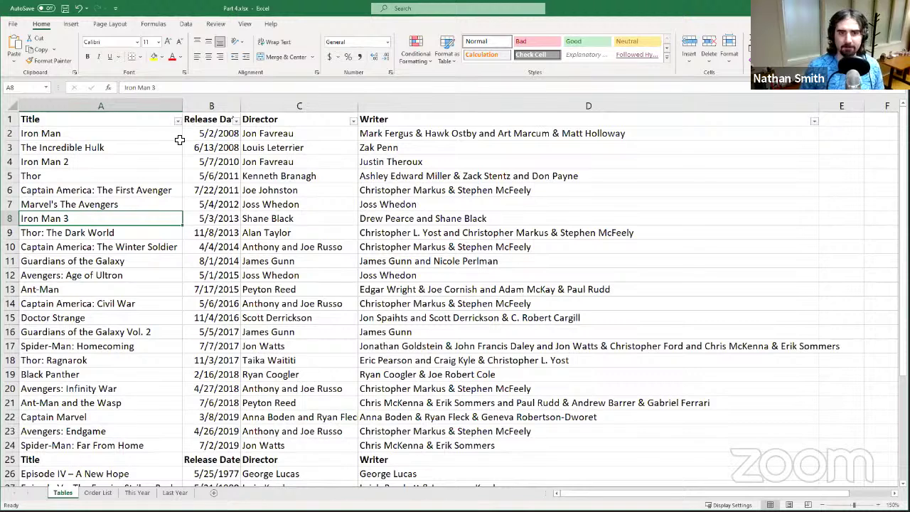
pyautogui.click(235, 121)
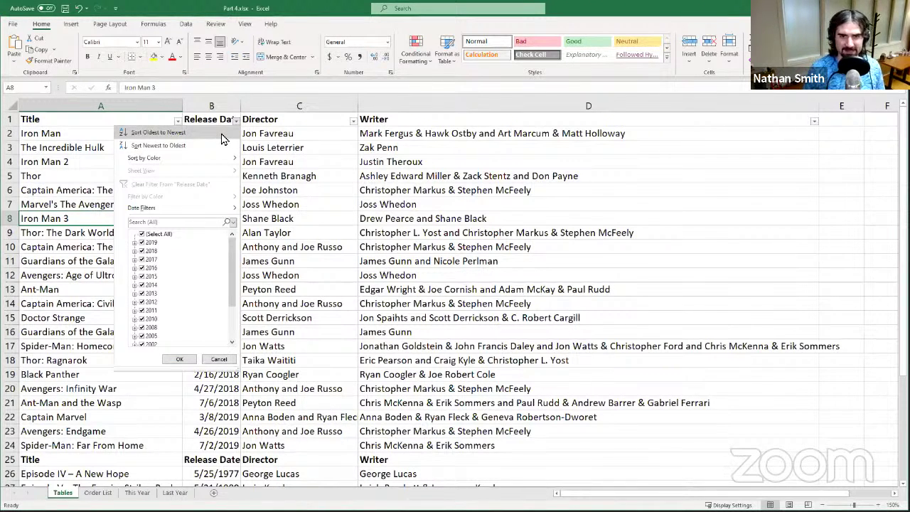
pyautogui.click(174, 133)
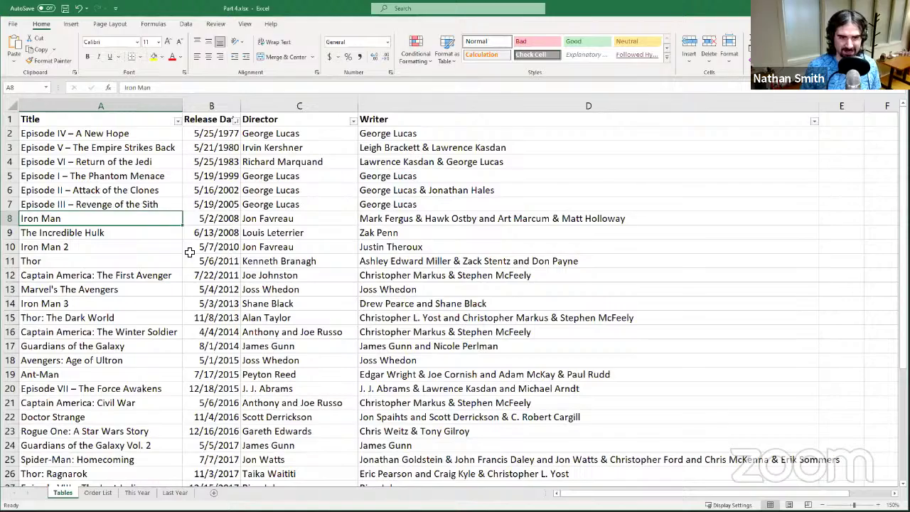
# Examine the date-sorted list from top to bottom, checking where the second header row ended up
pyautogui.scroll(-3, 197, 309)
pyautogui.scroll(-2, 193, 416)
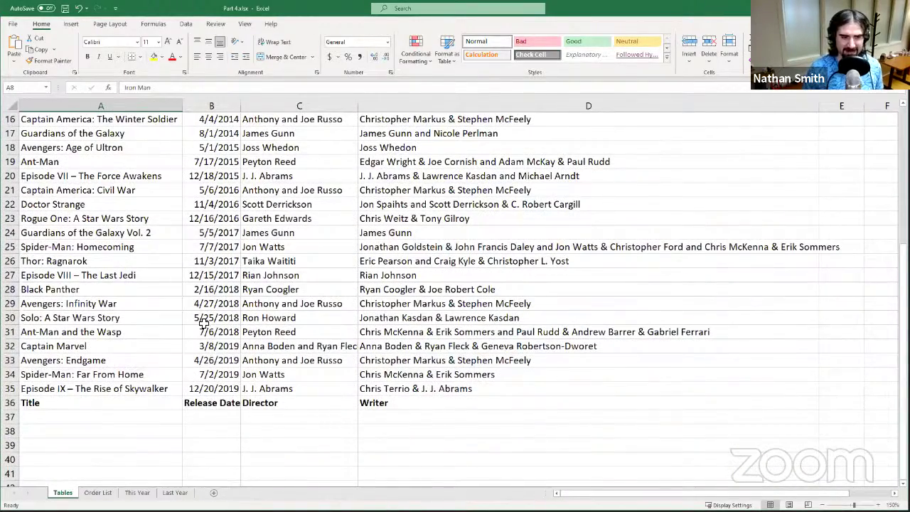
pyautogui.scroll(5, 213, 370)
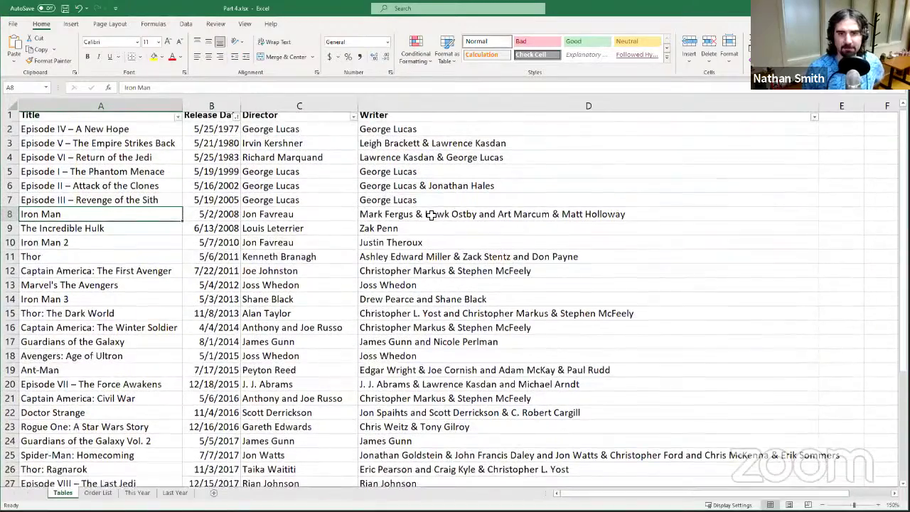
pyautogui.scroll(-6, 306, 318)
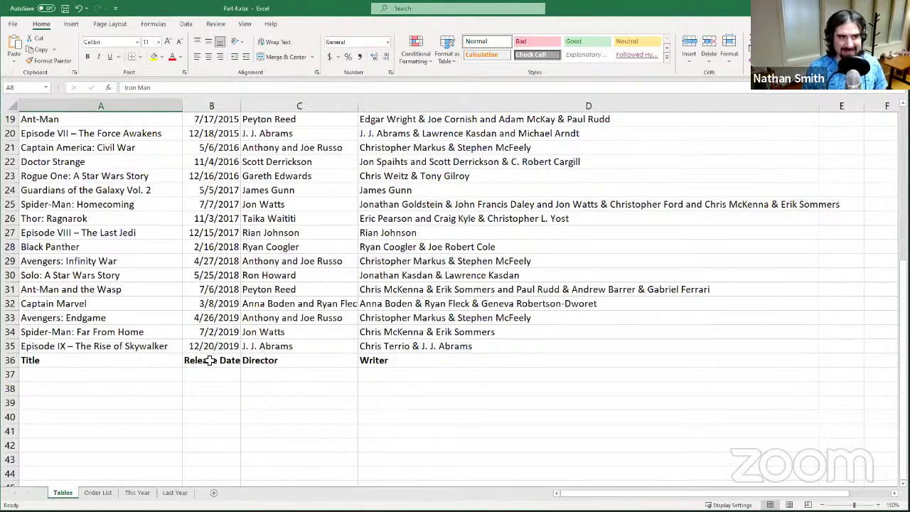
pyautogui.scroll(6, 181, 252)
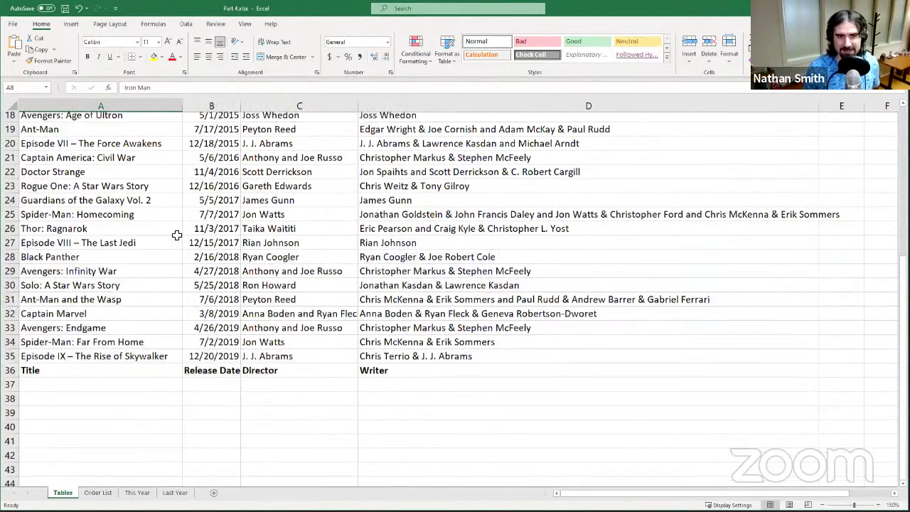
pyautogui.scroll(-7, 220, 319)
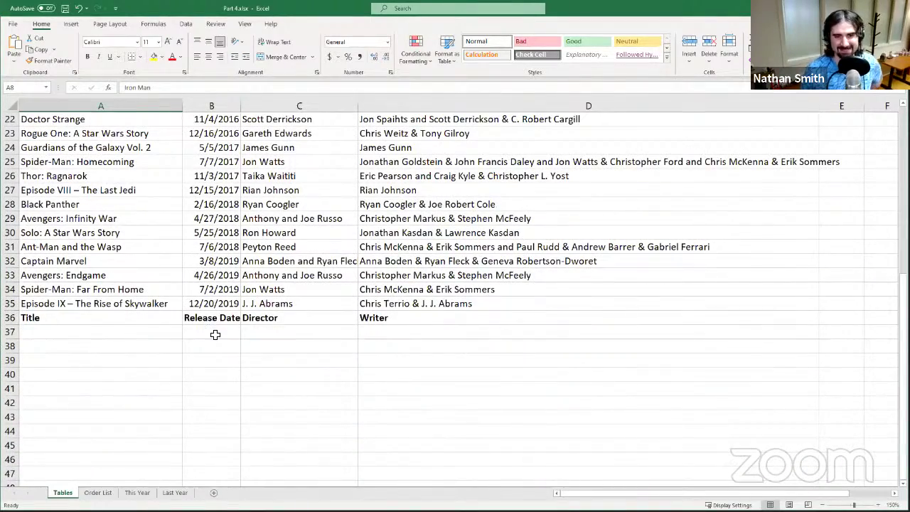
pyautogui.scroll(7, 214, 335)
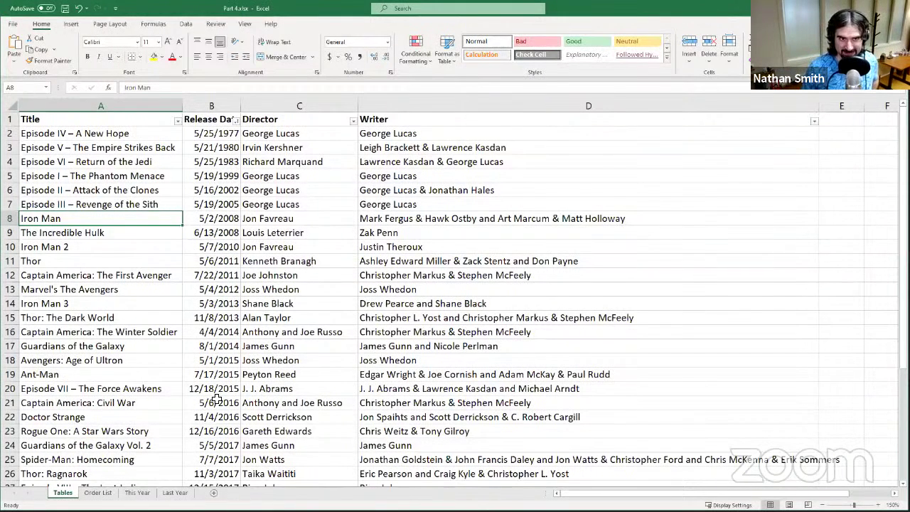
# Undo the Release Date sort and select the Star Wars list's header row, A25:D25, to inspect it
pyautogui.click(79, 9)
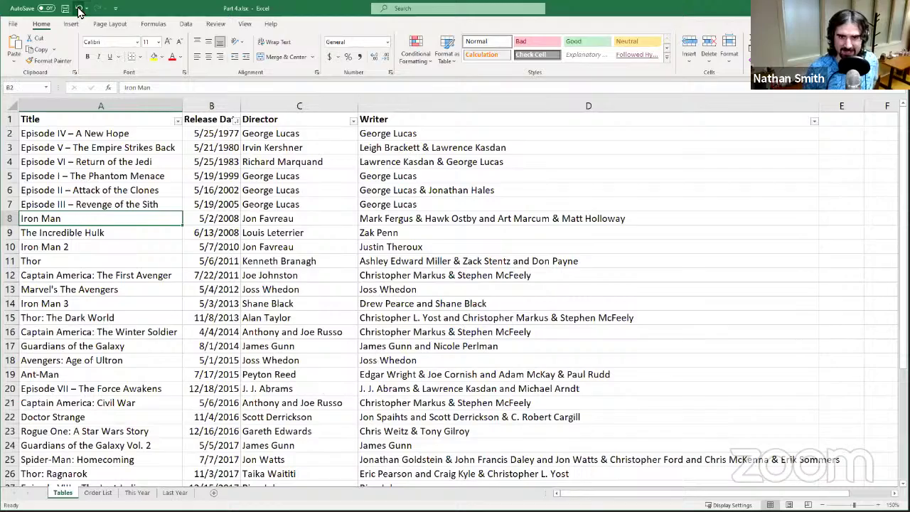
pyautogui.scroll(-2, 140, 339)
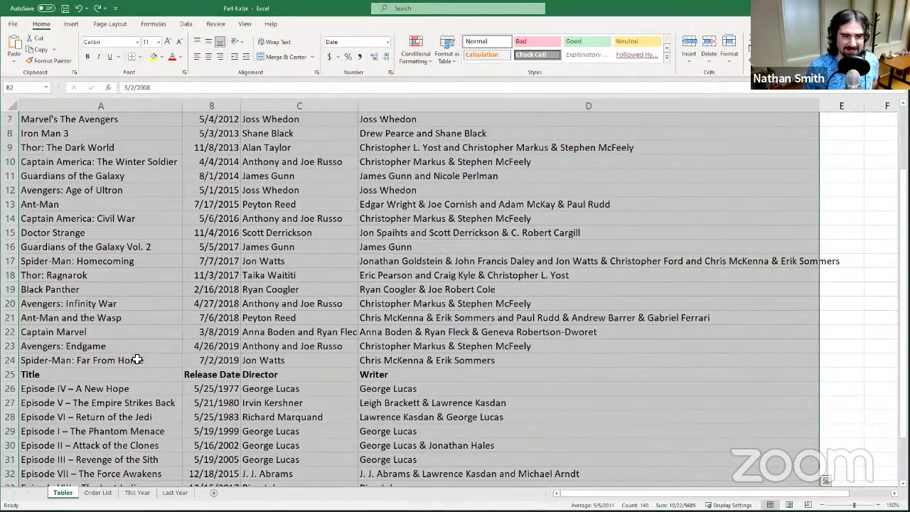
pyautogui.click(136, 361)
pyautogui.click(118, 376)
pyautogui.click(202, 372)
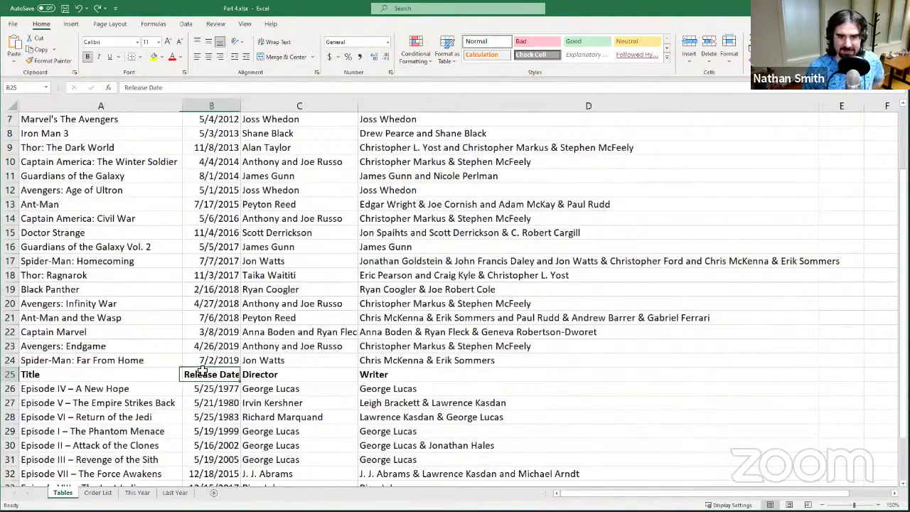
pyautogui.click(118, 375)
pyautogui.moveTo(197, 377); pyautogui.dragTo(367, 374)
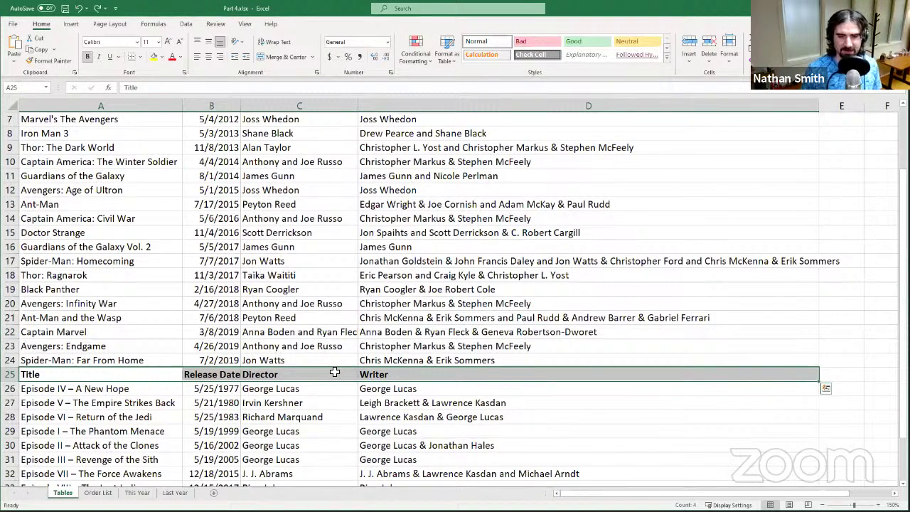
pyautogui.scroll(-2, 141, 399)
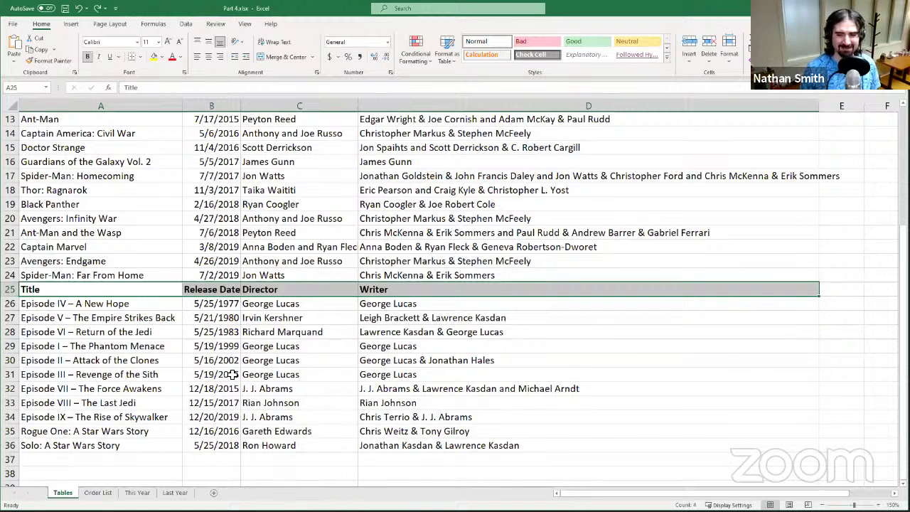
pyautogui.scroll(1, 277, 390)
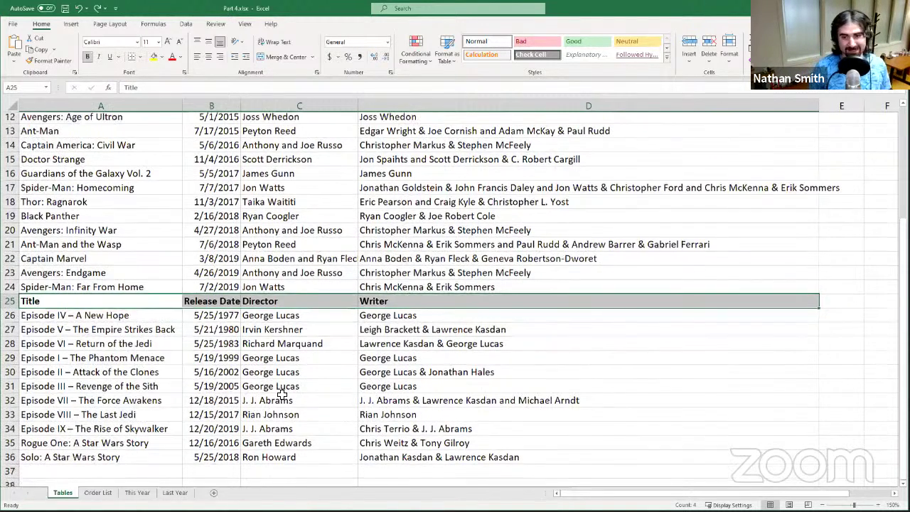
# Try to format the Marvel list, A1:D24, as a table with headers in a light green style
pyautogui.scroll(4, 283, 394)
pyautogui.click(277, 318)
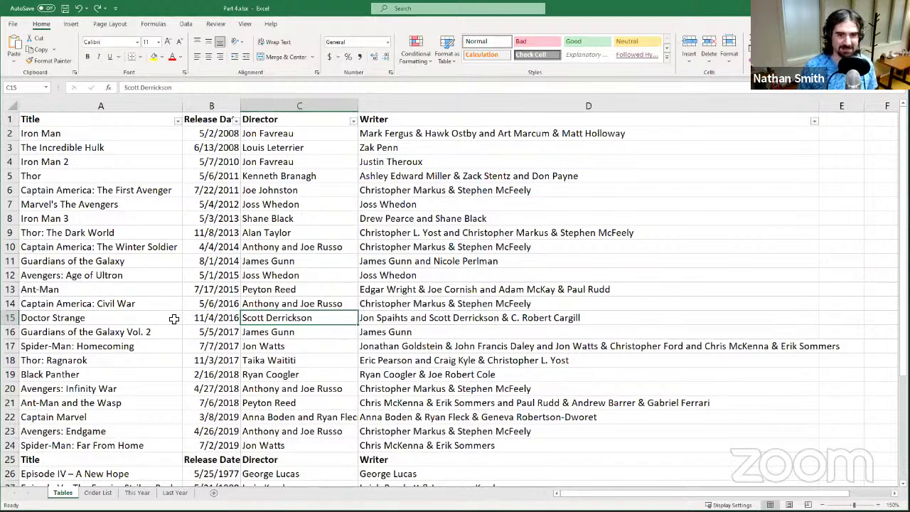
pyautogui.click(91, 120)
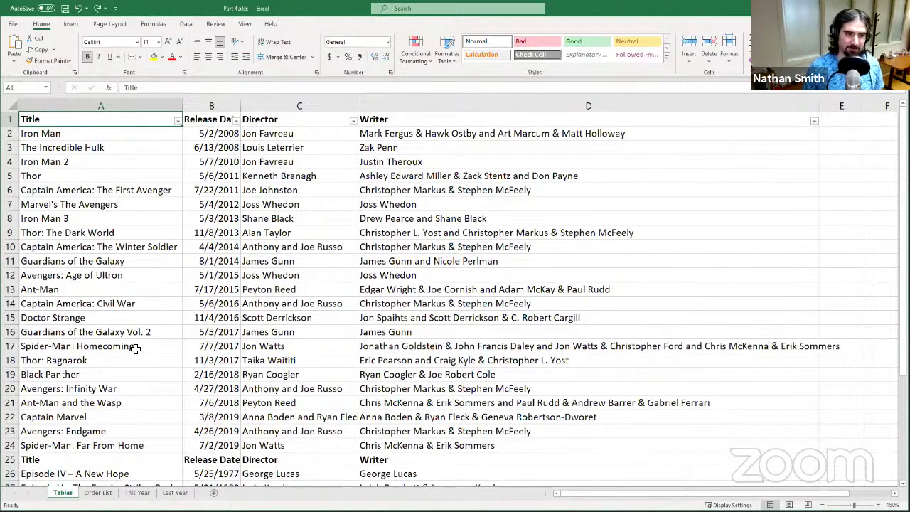
pyautogui.moveTo(73, 121); pyautogui.dragTo(522, 445)
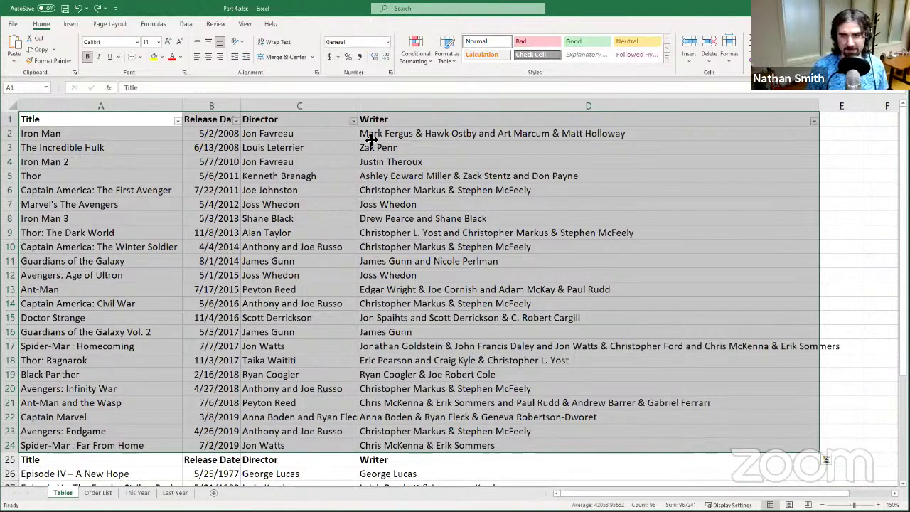
pyautogui.click(457, 61)
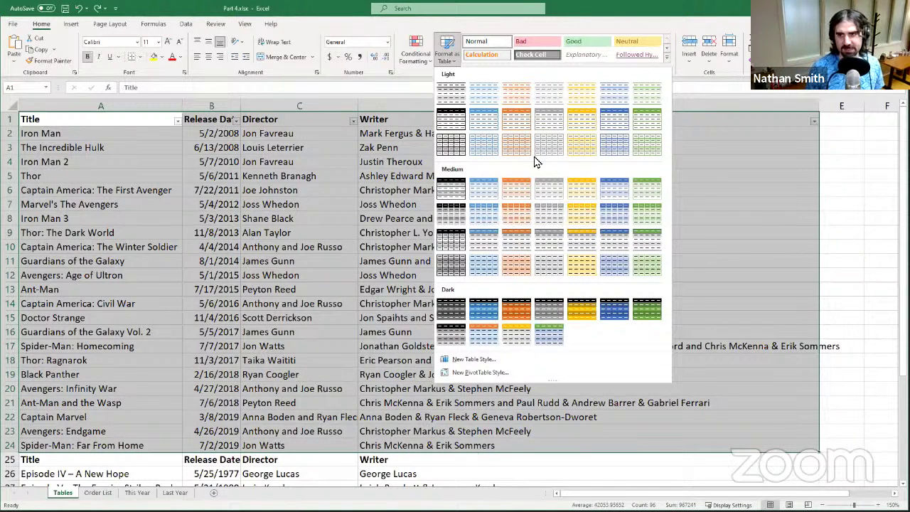
pyautogui.click(653, 123)
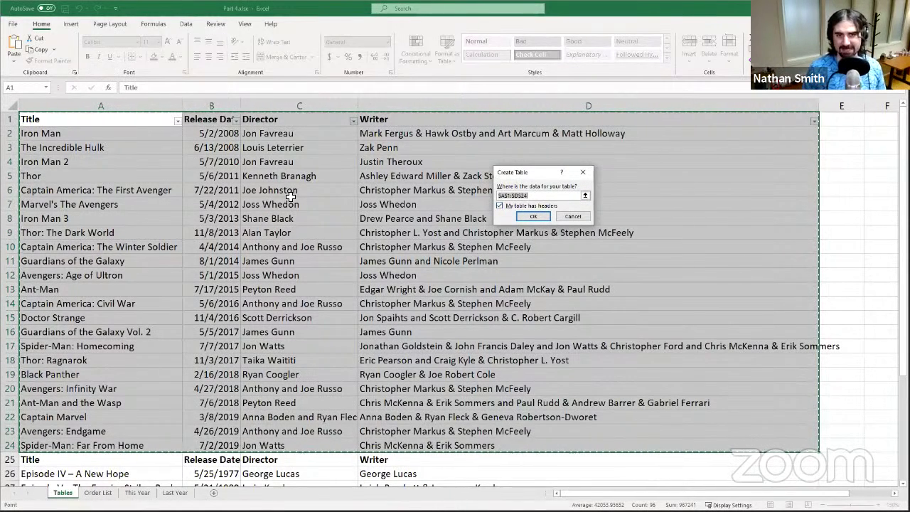
pyautogui.click(534, 217)
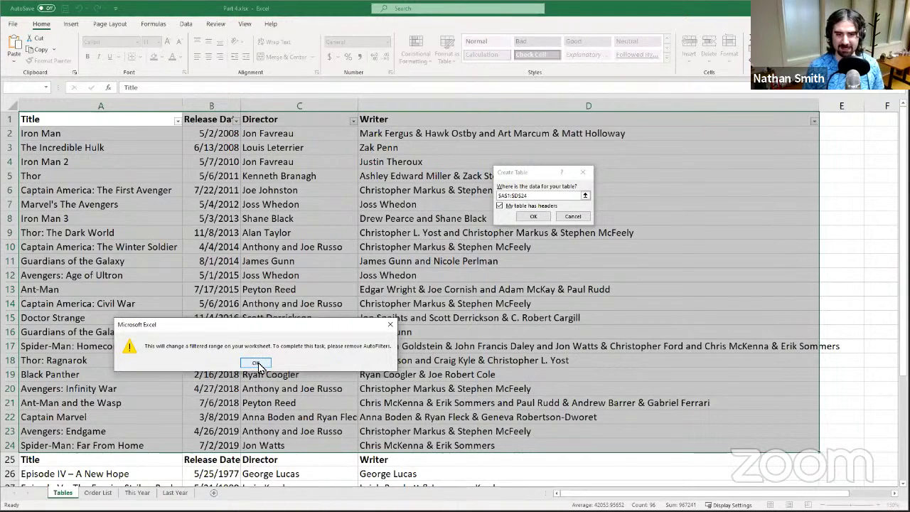
pyautogui.click(257, 364)
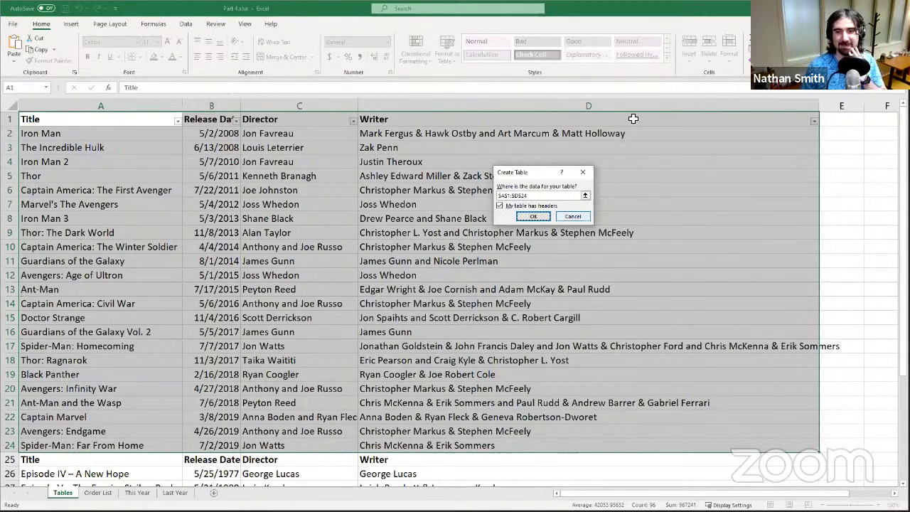
pyautogui.press('Escape')
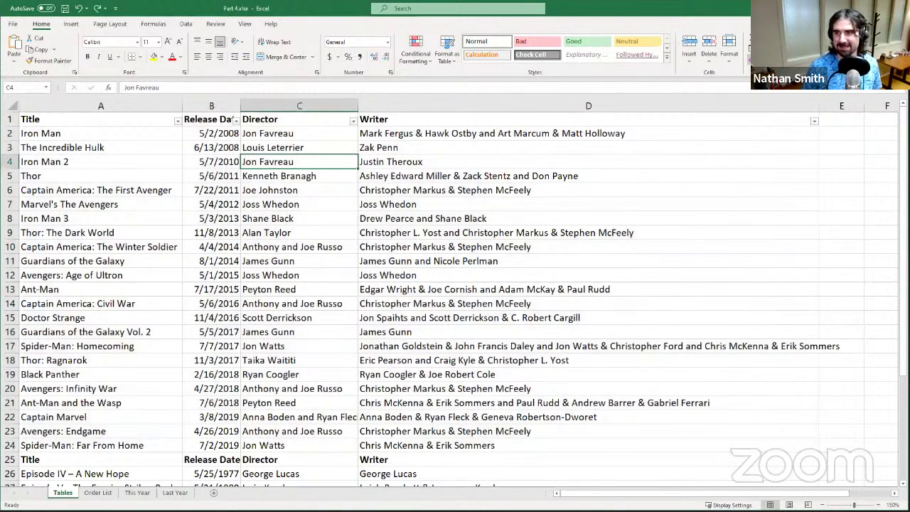
# Remove the filters from the movie data's header row
pyautogui.click(817, 112)
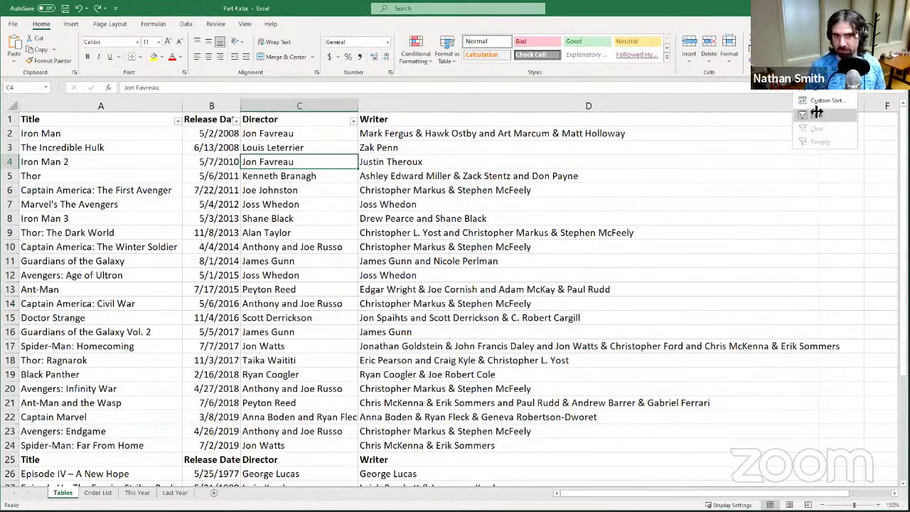
# Turn off the header filters and format the Marvel list, A1:D24, as a table with headers in a light green style
pyautogui.click(817, 113)
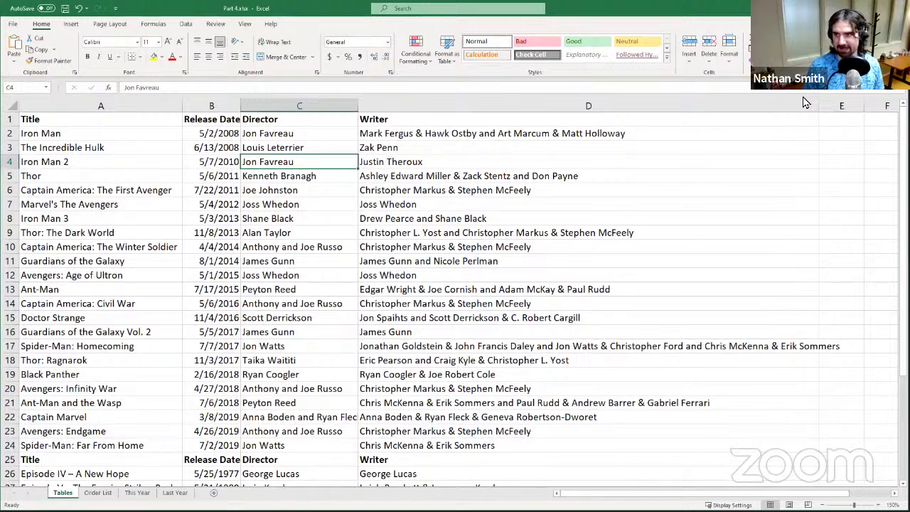
pyautogui.click(810, 53)
pyautogui.moveTo(109, 121); pyautogui.dragTo(503, 445)
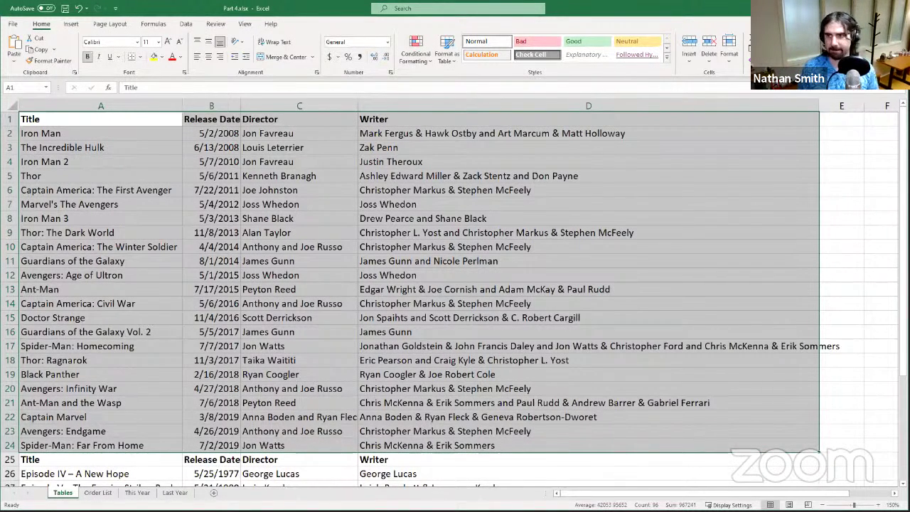
pyautogui.click(803, 51)
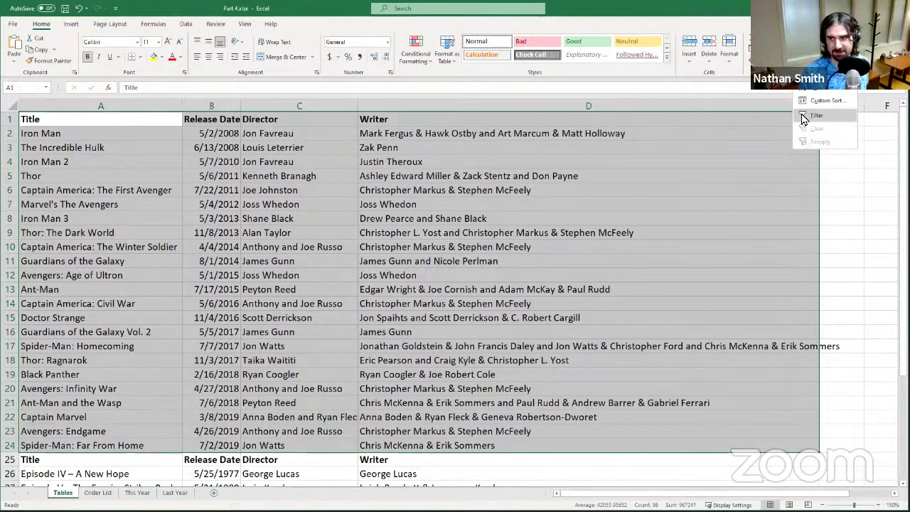
pyautogui.press('Escape')
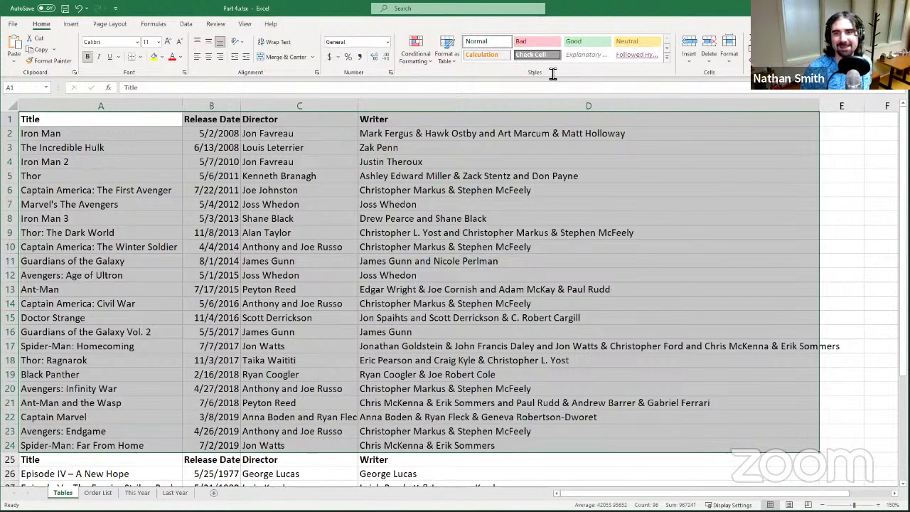
pyautogui.click(447, 60)
pyautogui.click(640, 125)
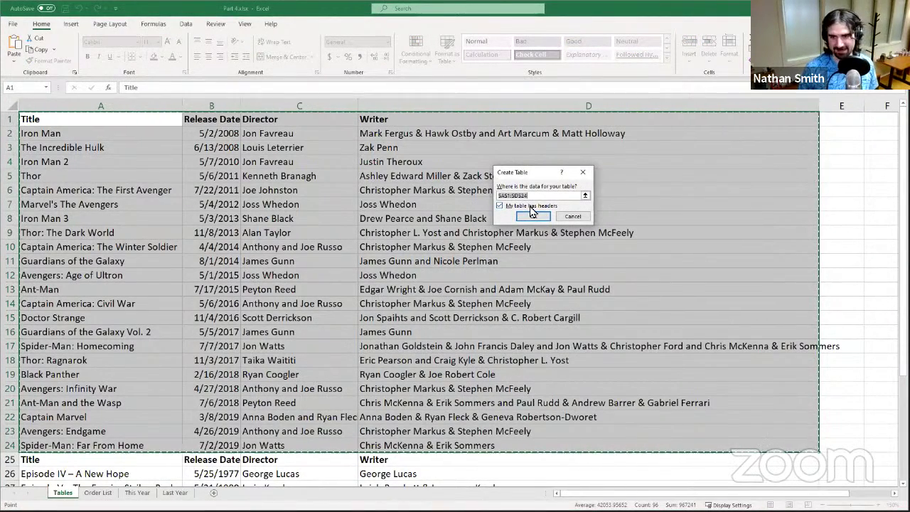
pyautogui.click(531, 217)
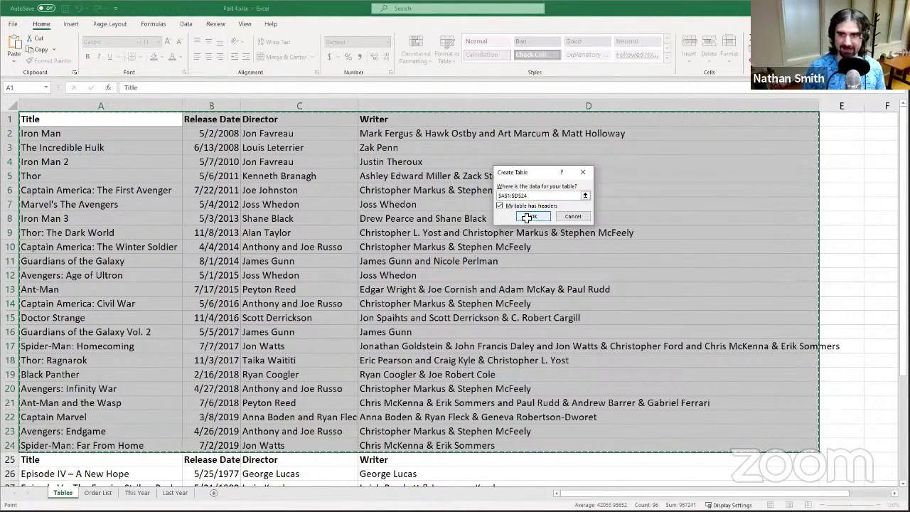
pyautogui.click(434, 261)
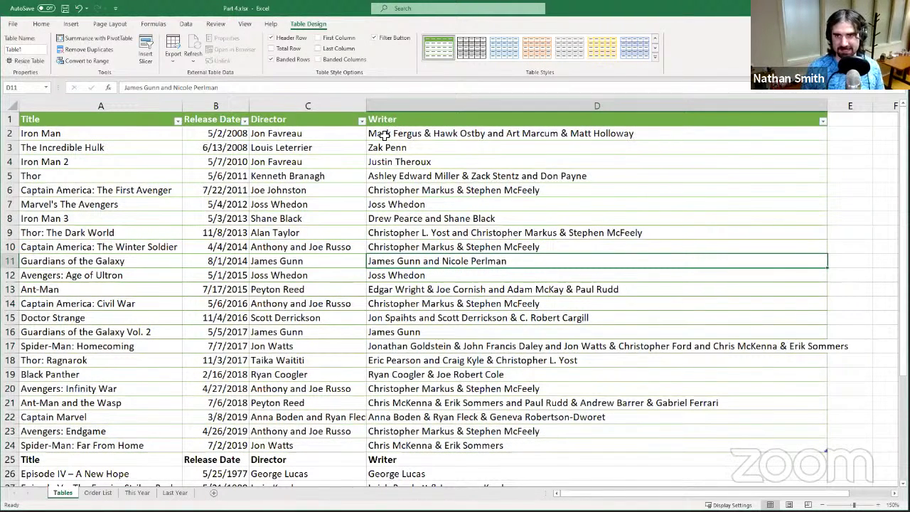
# Change the Marvel table's style to Green, Table Style Medium 14
pyautogui.click(656, 65)
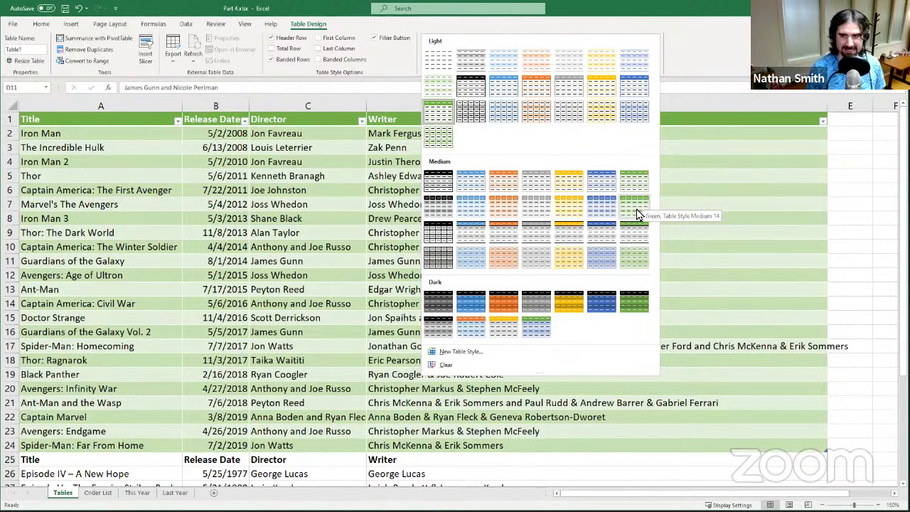
pyautogui.click(638, 210)
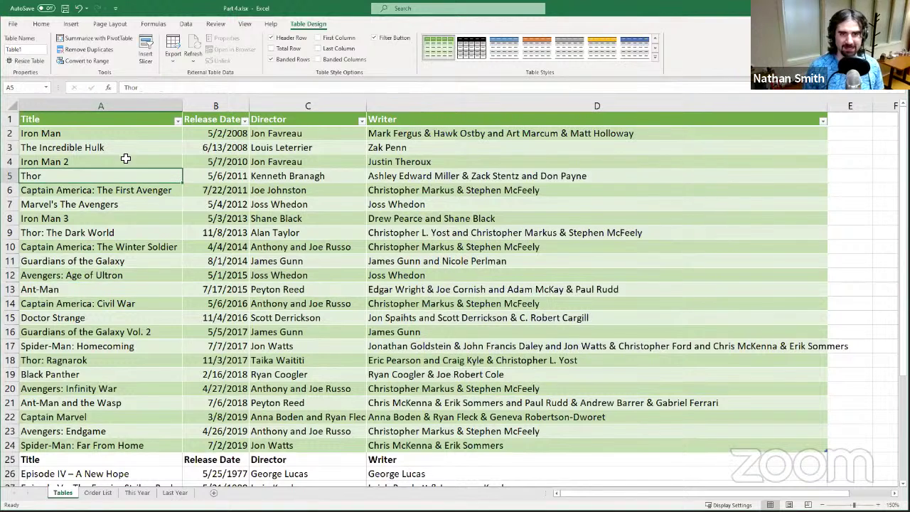
pyautogui.click(118, 120)
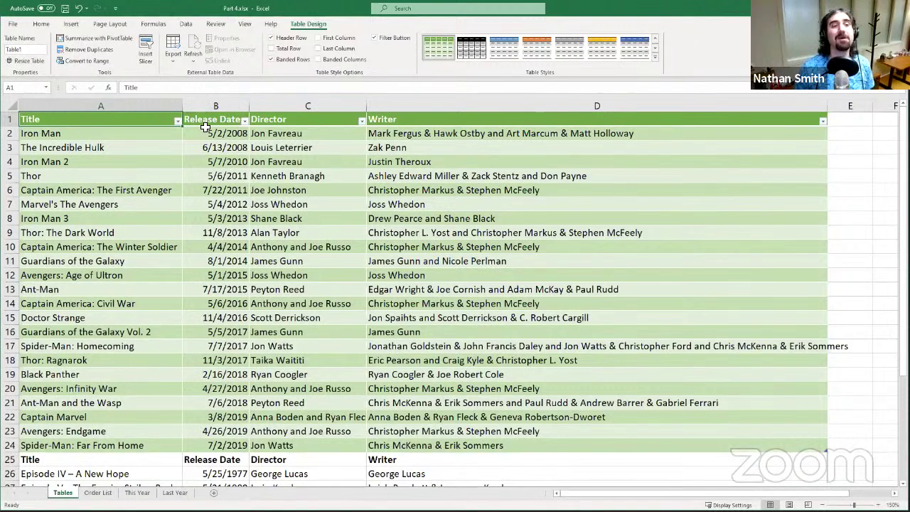
# Sort the Marvel table by Release Date, first oldest to newest and then newest to oldest
pyautogui.click(244, 121)
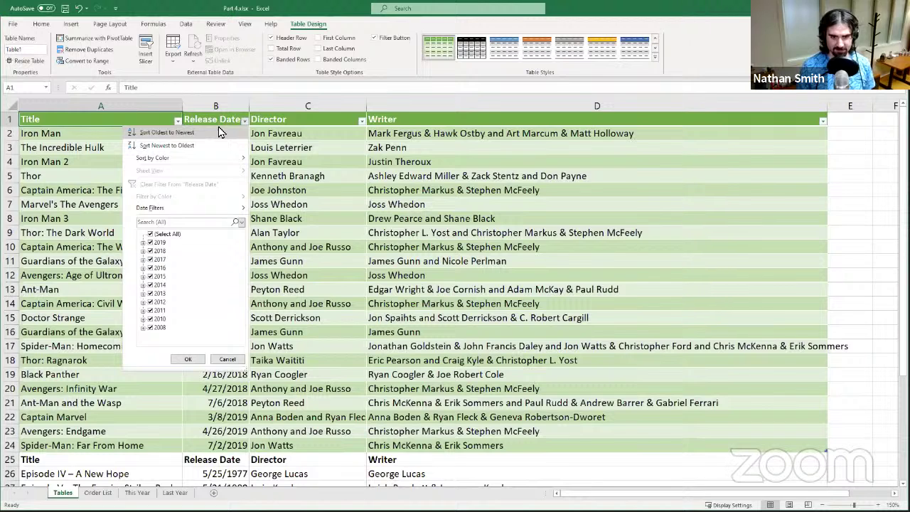
pyautogui.click(219, 132)
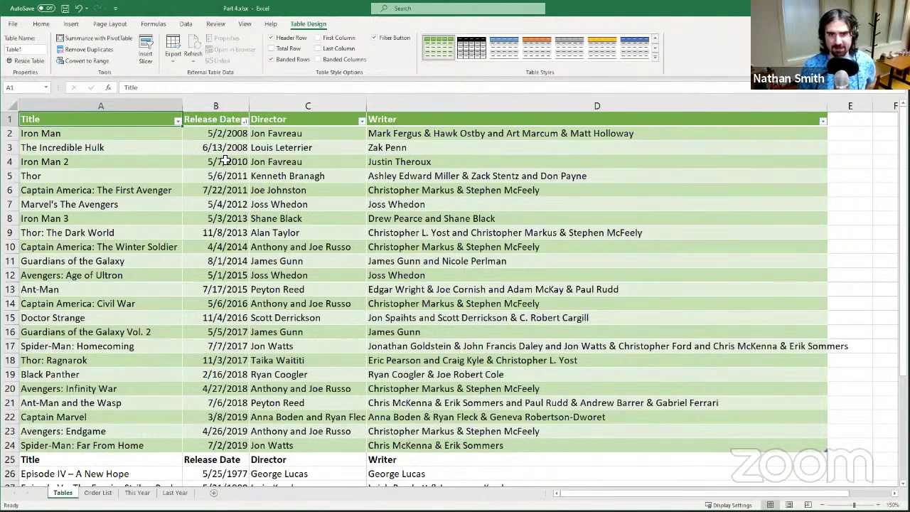
pyautogui.click(243, 121)
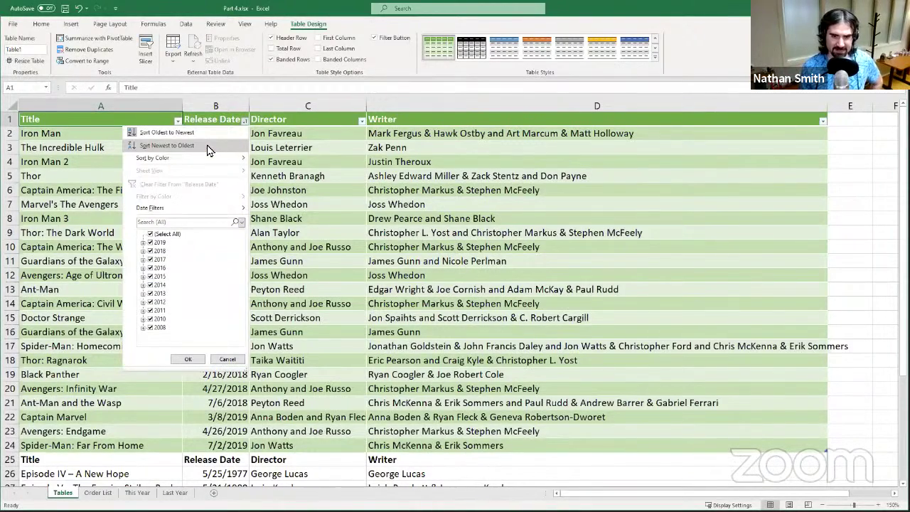
pyautogui.click(209, 150)
pyautogui.scroll(-6, 232, 387)
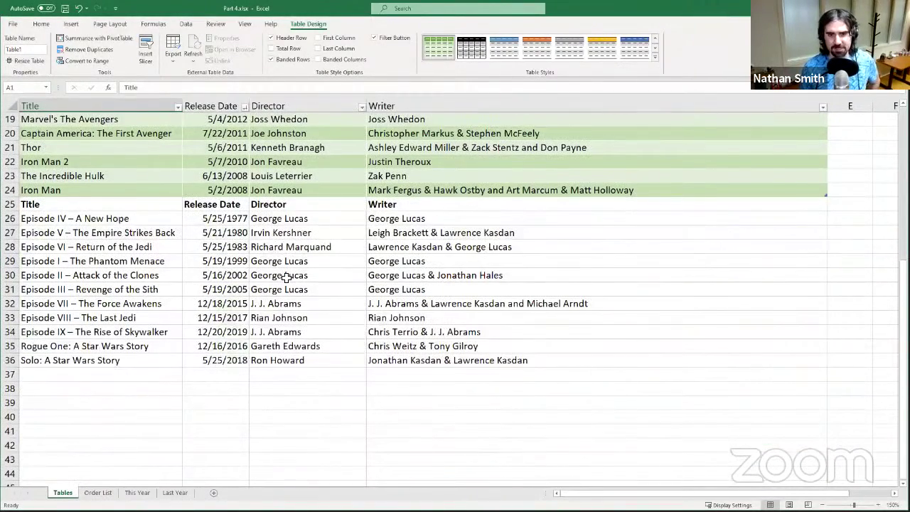
pyautogui.scroll(6, 465, 293)
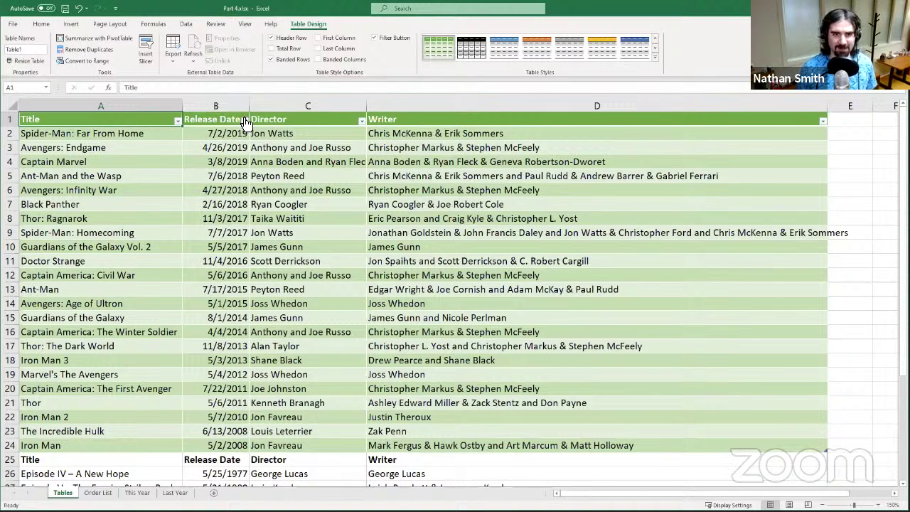
# Sort the Marvel table by Title from A to Z and look over the reordered list
pyautogui.click(177, 122)
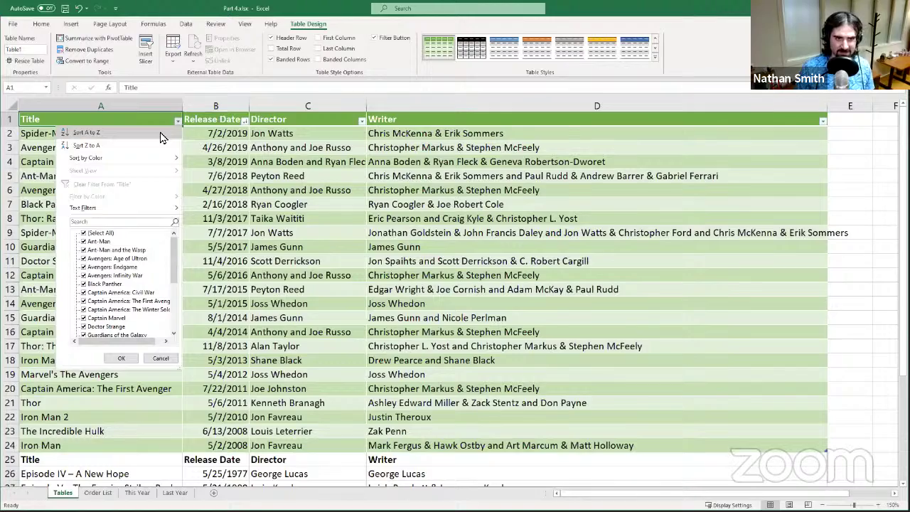
pyautogui.click(159, 134)
pyautogui.scroll(-3, 166, 219)
pyautogui.scroll(3, 168, 221)
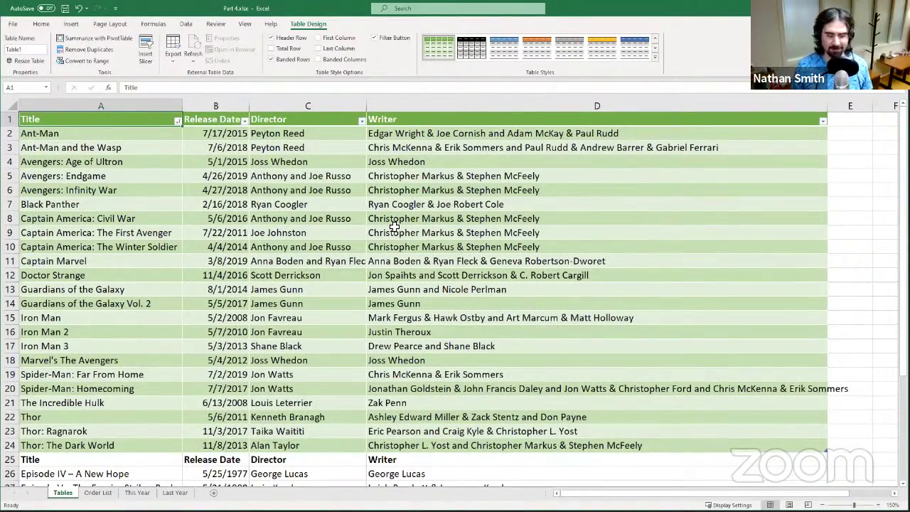
# Format the Star Wars list, A25:D36, as a separate table with headers in a medium blue style
pyautogui.scroll(-4, 318, 376)
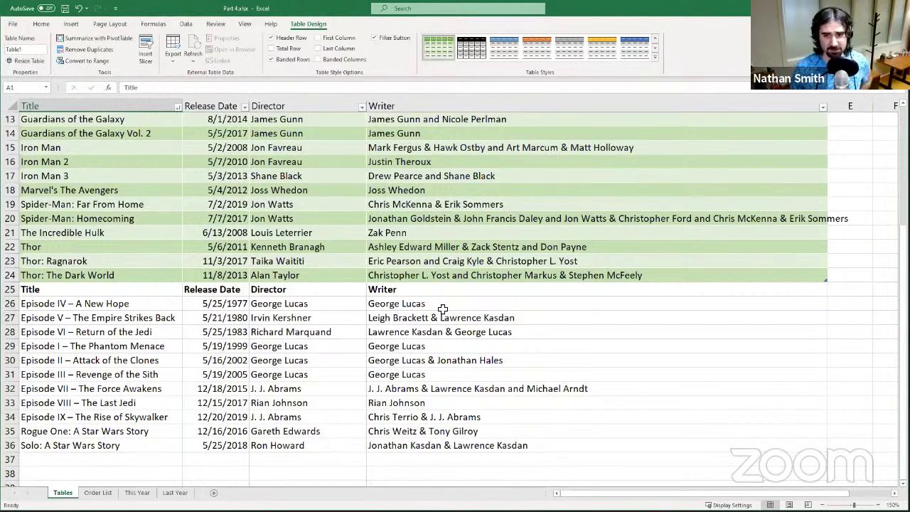
pyautogui.moveTo(106, 290); pyautogui.dragTo(437, 445)
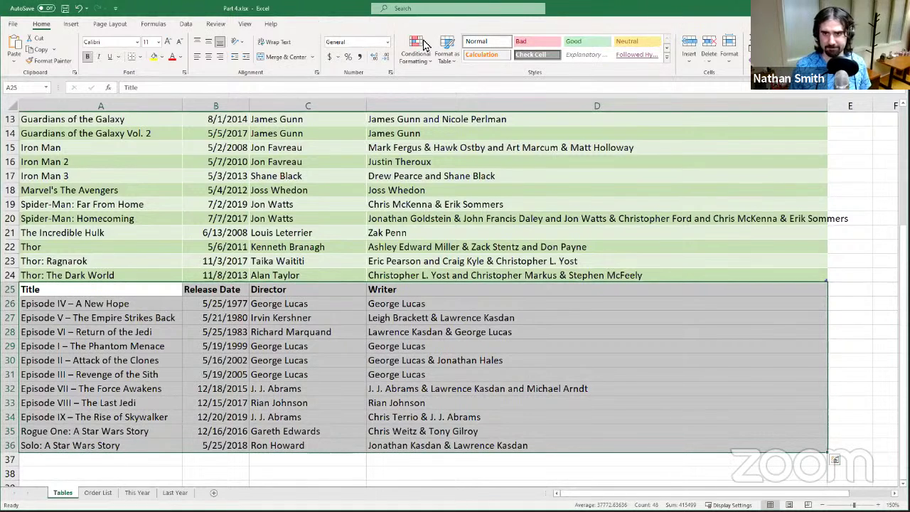
pyautogui.click(445, 59)
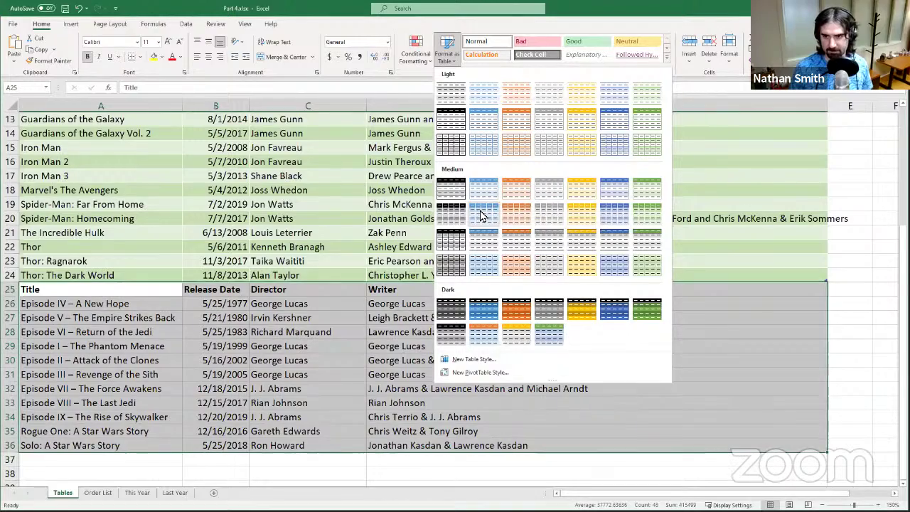
pyautogui.click(480, 215)
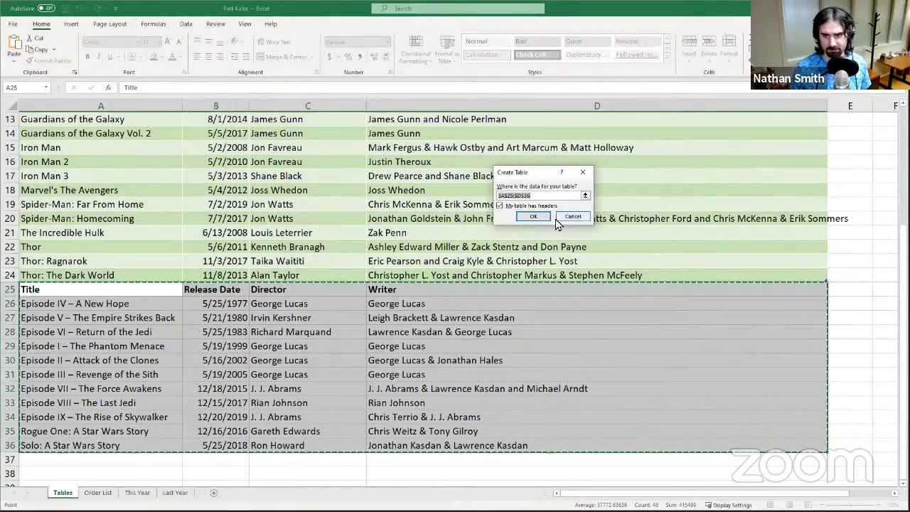
pyautogui.click(533, 216)
pyautogui.click(359, 346)
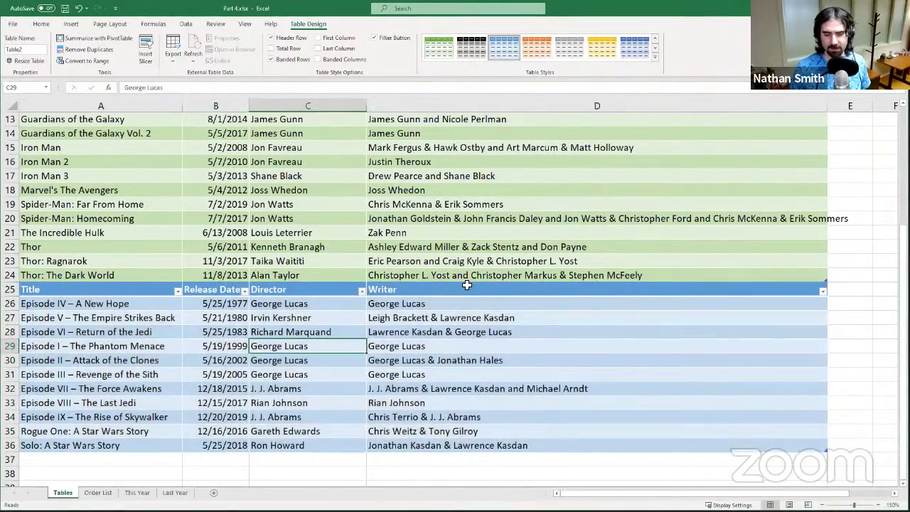
# Examine the Marvel and Star Wars tables from top to bottom, checking their column headings with a cell selected in each table
pyautogui.scroll(4, 391, 213)
pyautogui.scroll(-4, 393, 211)
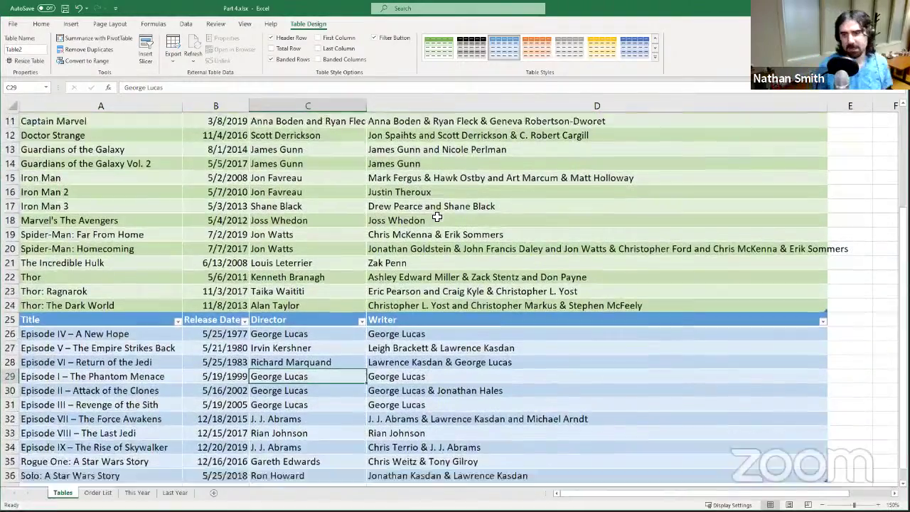
pyautogui.scroll(5, 431, 220)
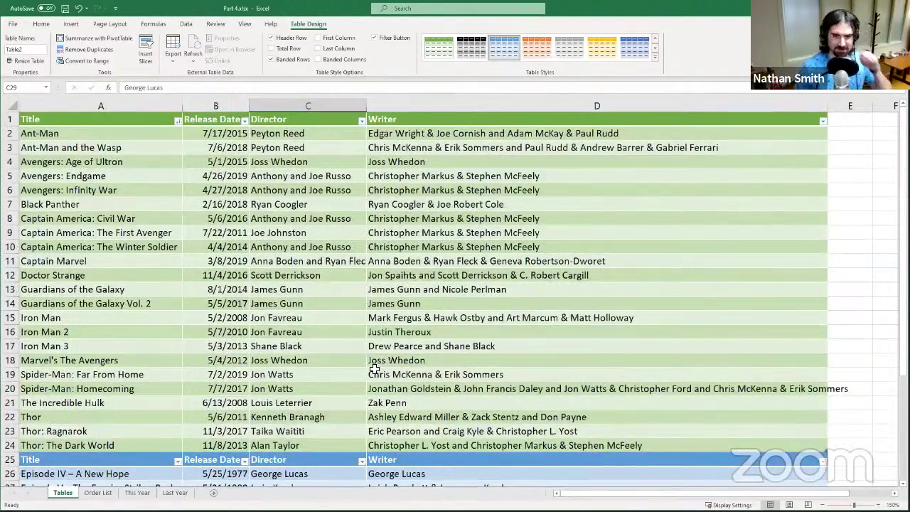
pyautogui.scroll(-1, 371, 364)
pyautogui.scroll(-1, 370, 364)
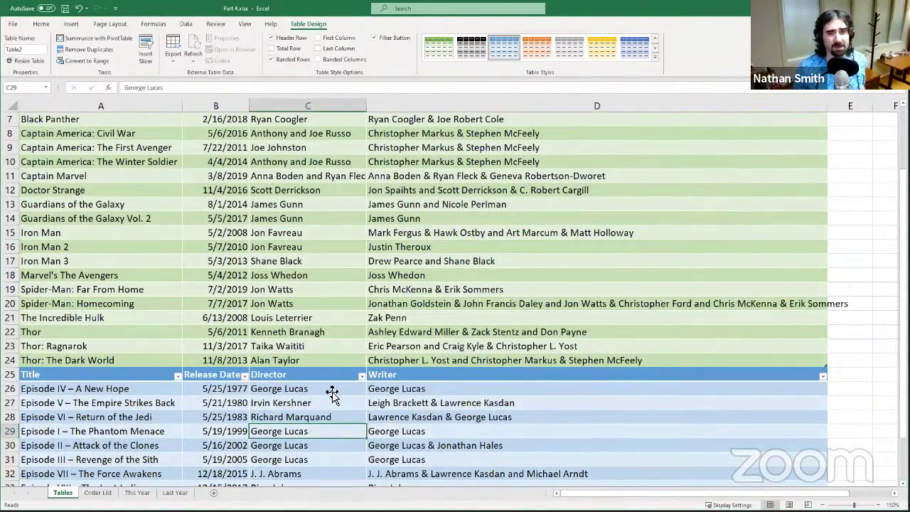
pyautogui.scroll(-3, 443, 420)
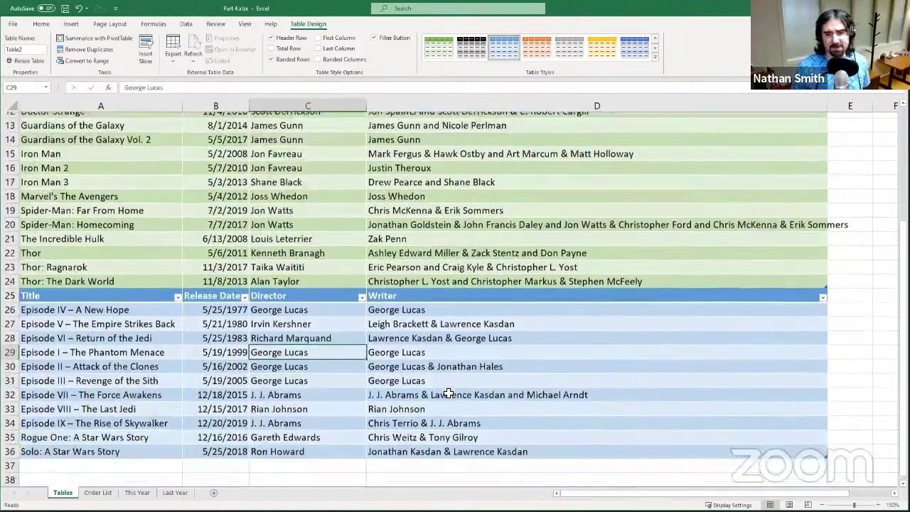
pyautogui.scroll(-2, 381, 304)
pyautogui.scroll(6, 381, 298)
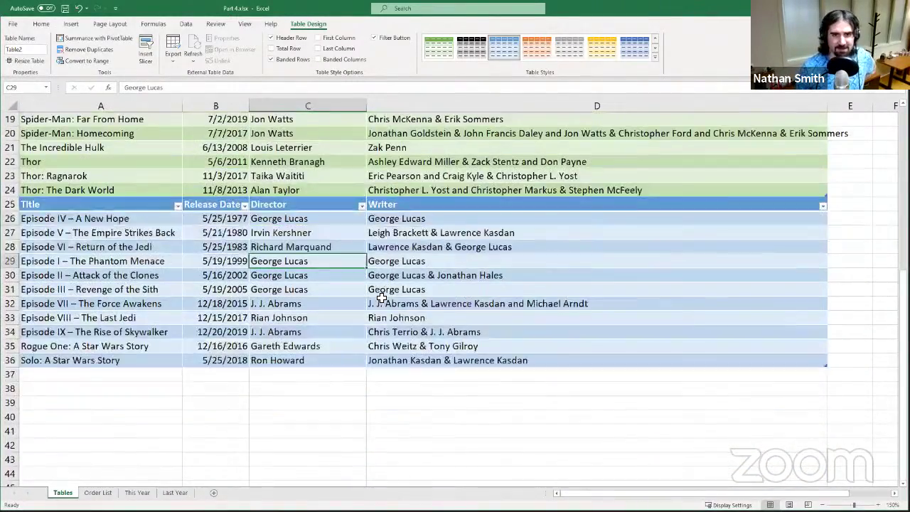
pyautogui.scroll(1, 382, 296)
pyautogui.scroll(-8, 382, 296)
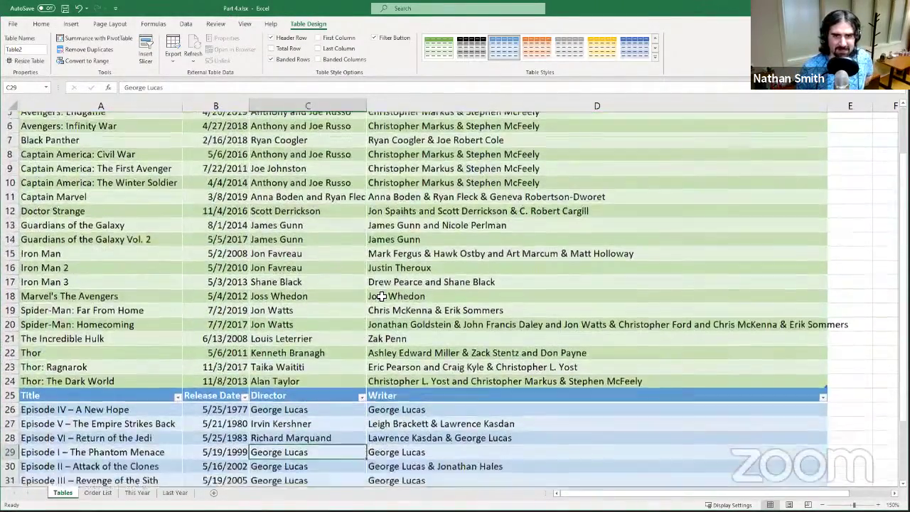
pyautogui.scroll(-1, 381, 296)
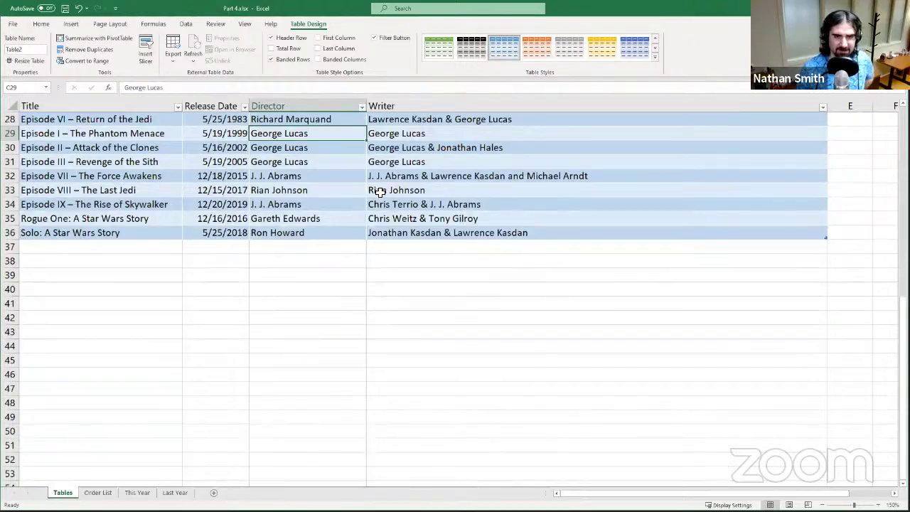
pyautogui.scroll(9, 372, 301)
pyautogui.click(323, 204)
pyautogui.scroll(-6, 339, 269)
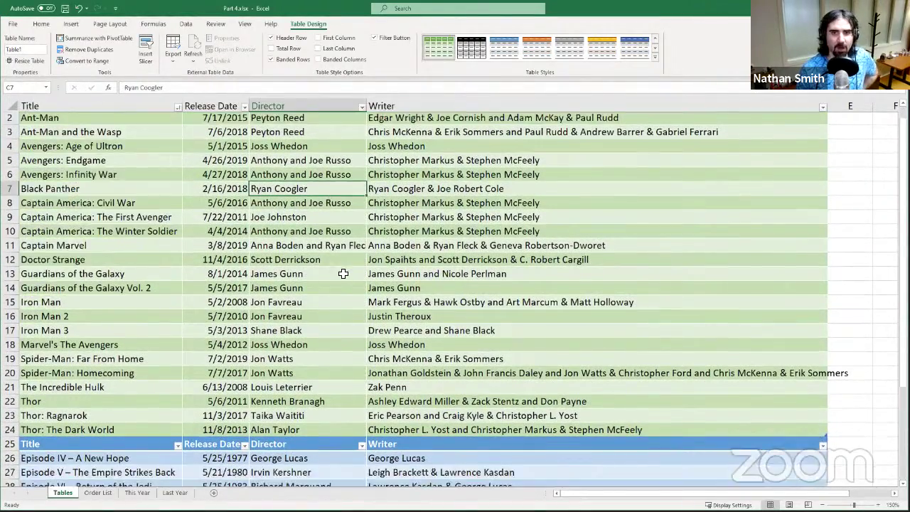
pyautogui.scroll(6, 342, 276)
pyautogui.click(324, 218)
pyautogui.click(245, 203)
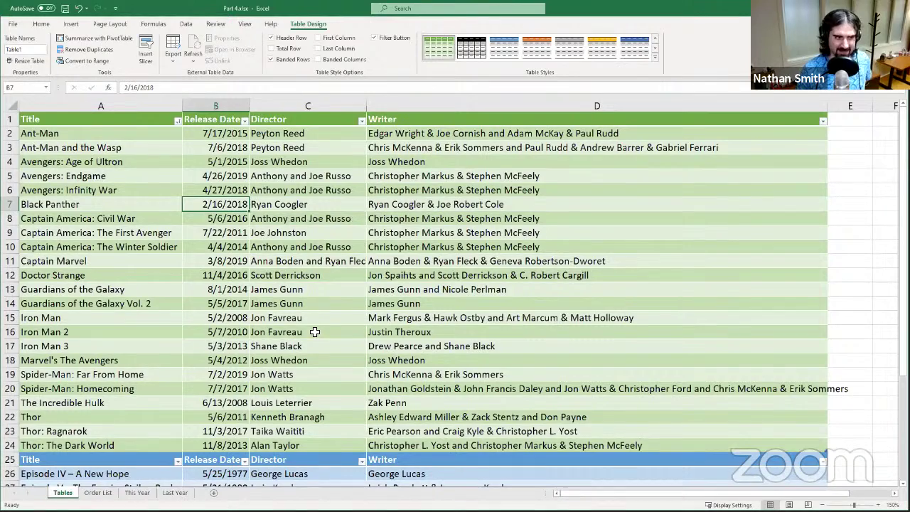
pyautogui.click(478, 291)
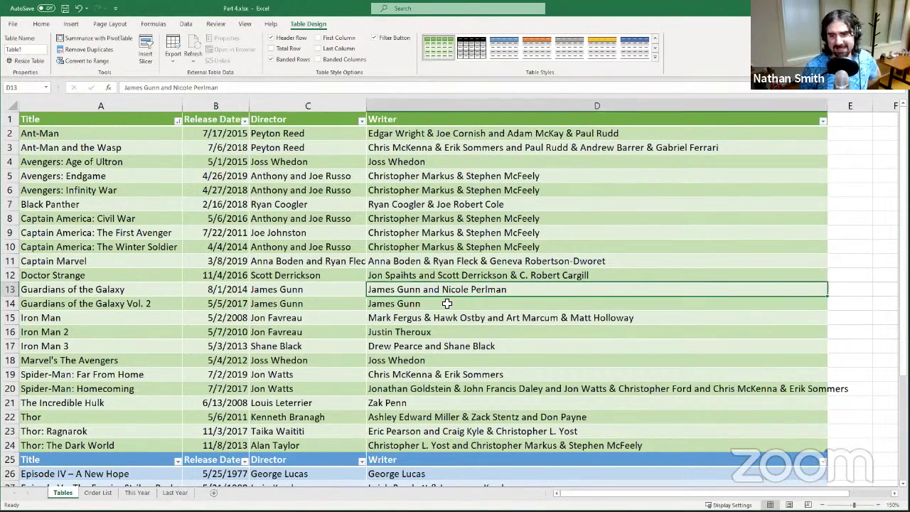
# Add a total row to the Marvel table
pyautogui.scroll(-2, 369, 361)
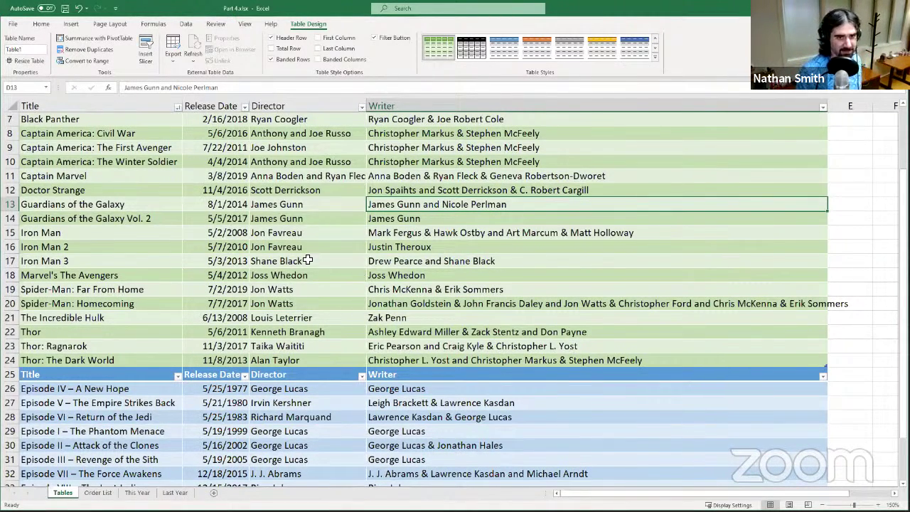
pyautogui.scroll(2, 313, 265)
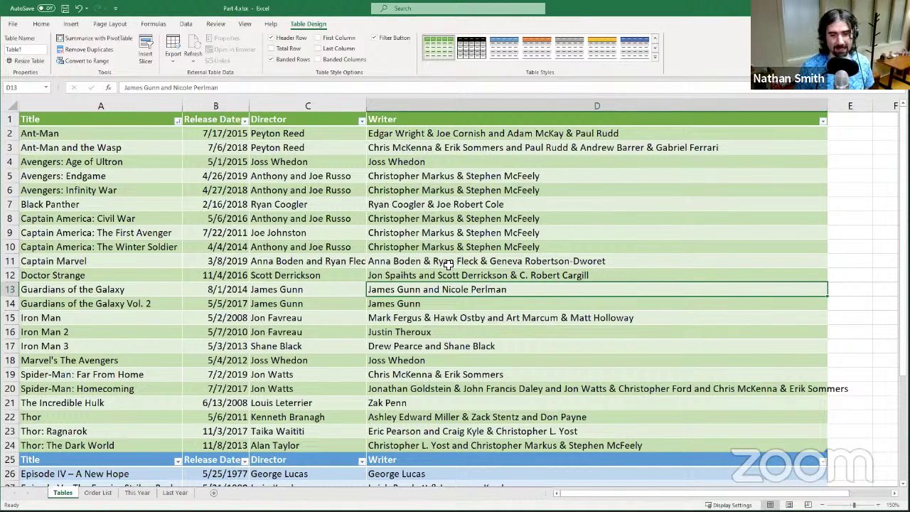
pyautogui.click(288, 48)
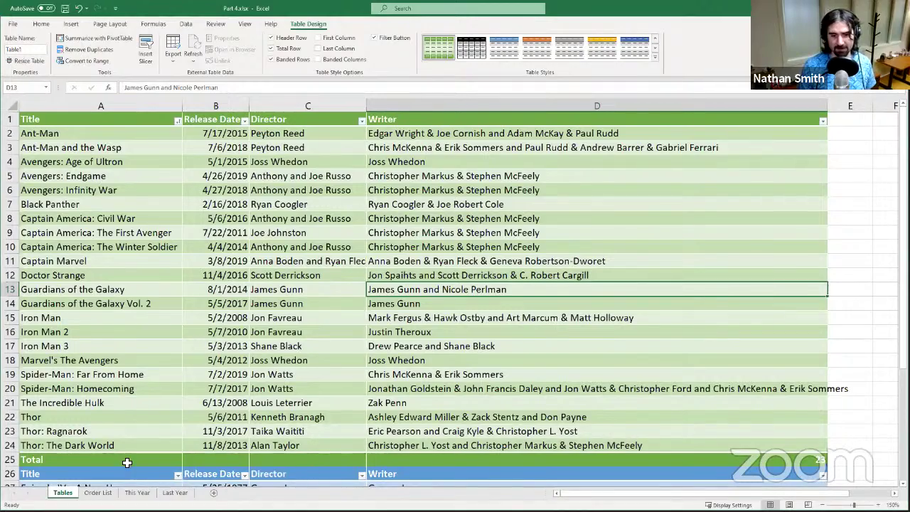
# Inspect the Marvel total row and review the summary functions available for its Writer column without choosing one
pyautogui.scroll(-1, 782, 370)
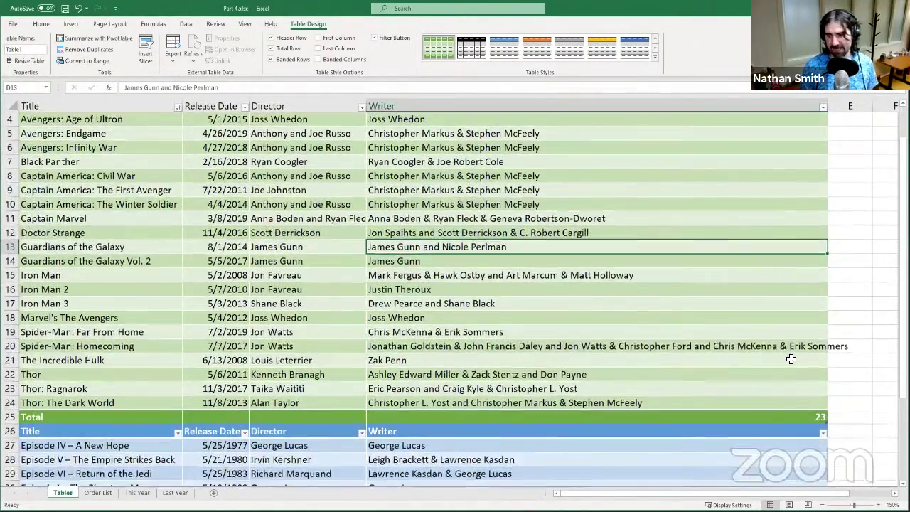
pyautogui.scroll(1, 688, 244)
pyautogui.scroll(1, 688, 244)
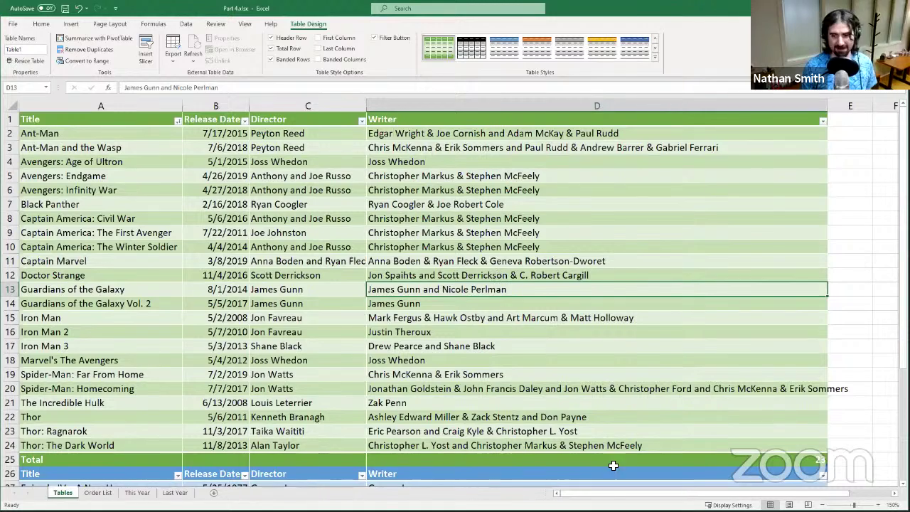
pyautogui.click(821, 461)
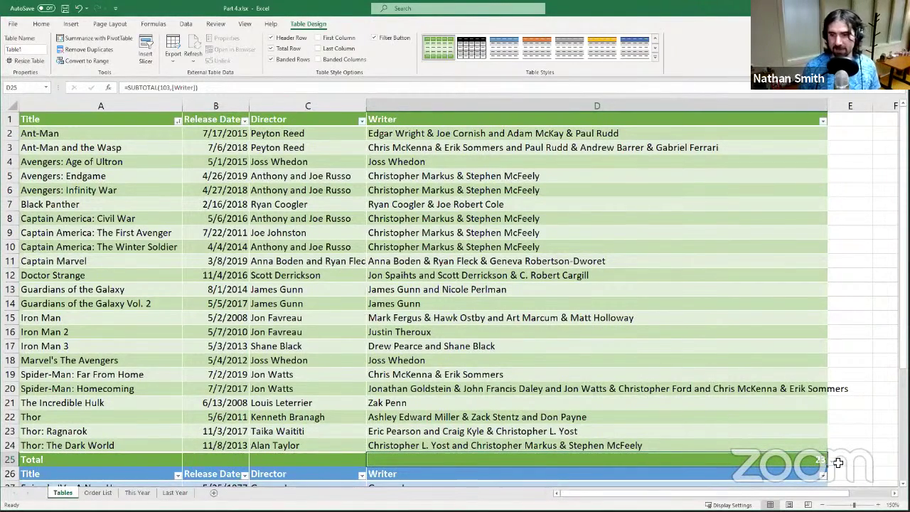
pyautogui.click(831, 461)
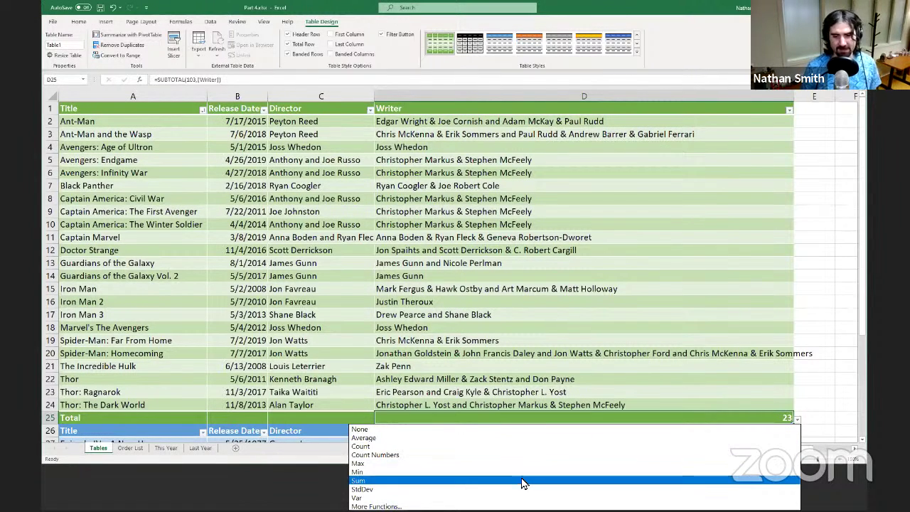
pyautogui.click(536, 360)
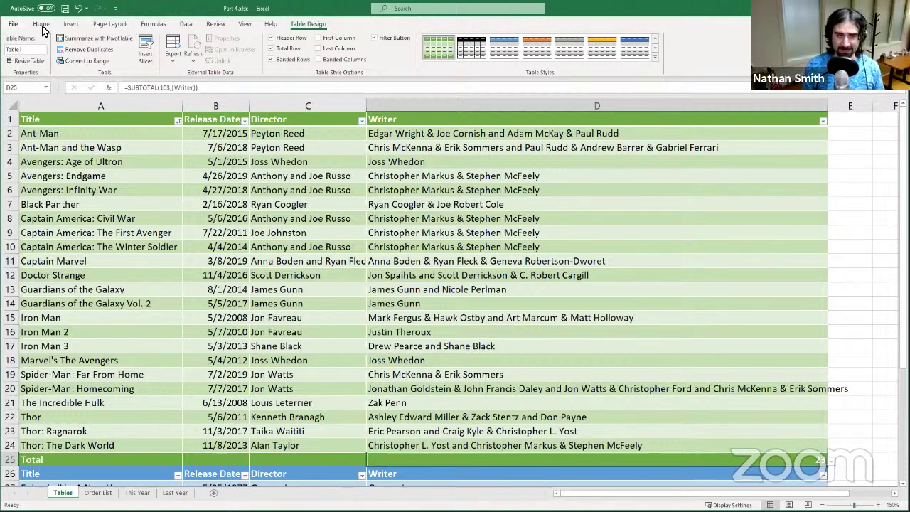
# Compare the available commands with a cell selected inside the Marvel table and with an empty column E cell selected
pyautogui.click(184, 25)
pyautogui.scroll(3, 160, 32)
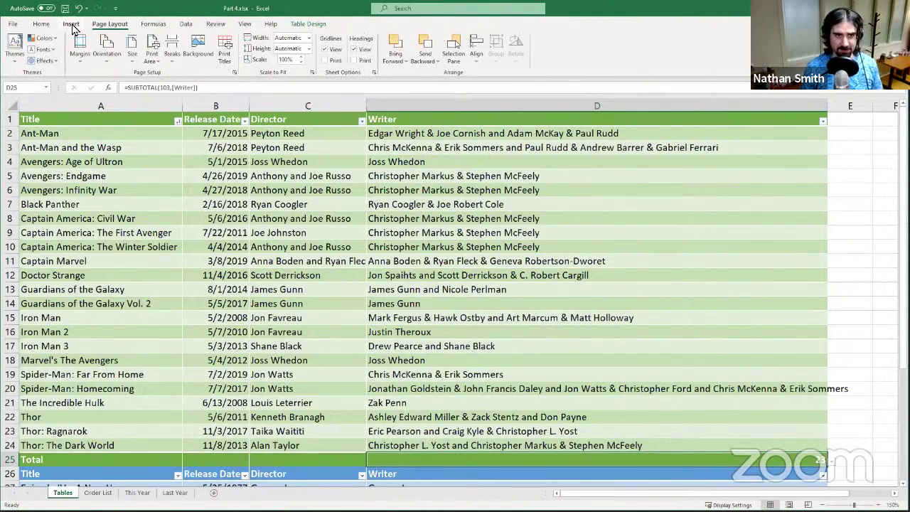
pyautogui.click(308, 24)
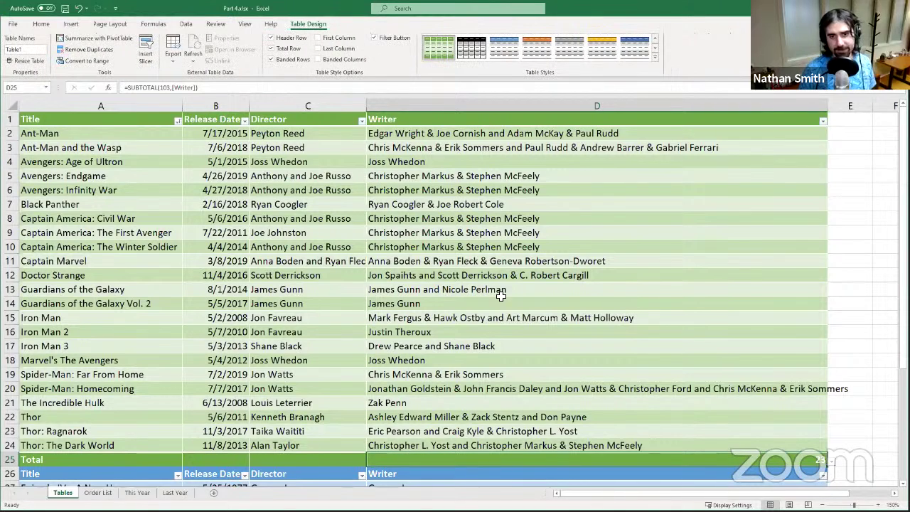
pyautogui.click(466, 235)
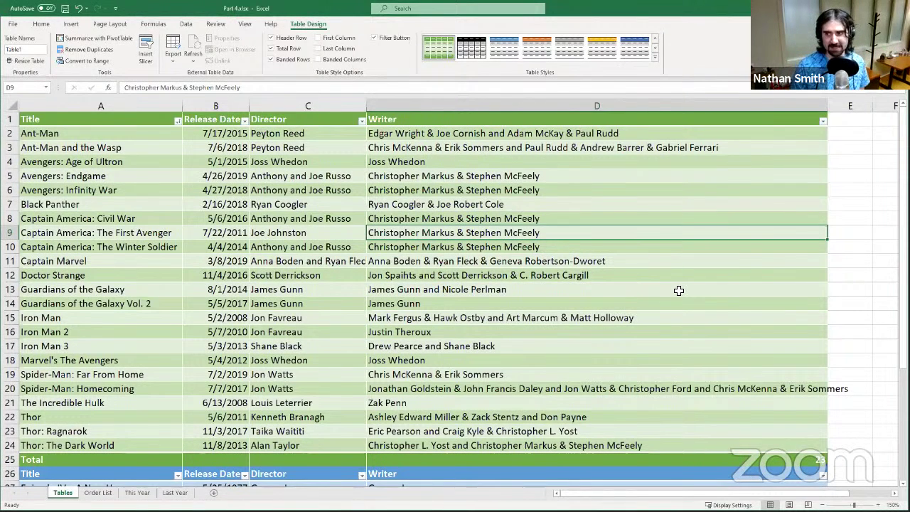
pyautogui.click(864, 147)
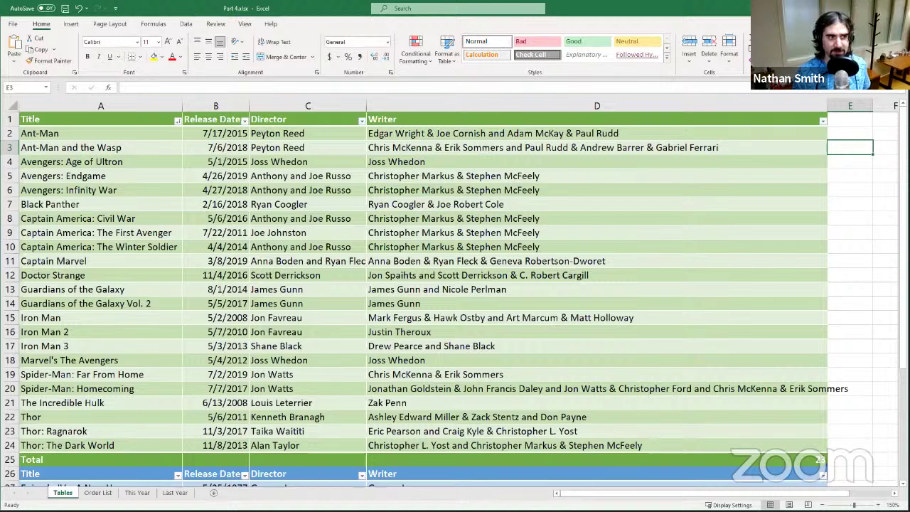
pyautogui.click(512, 240)
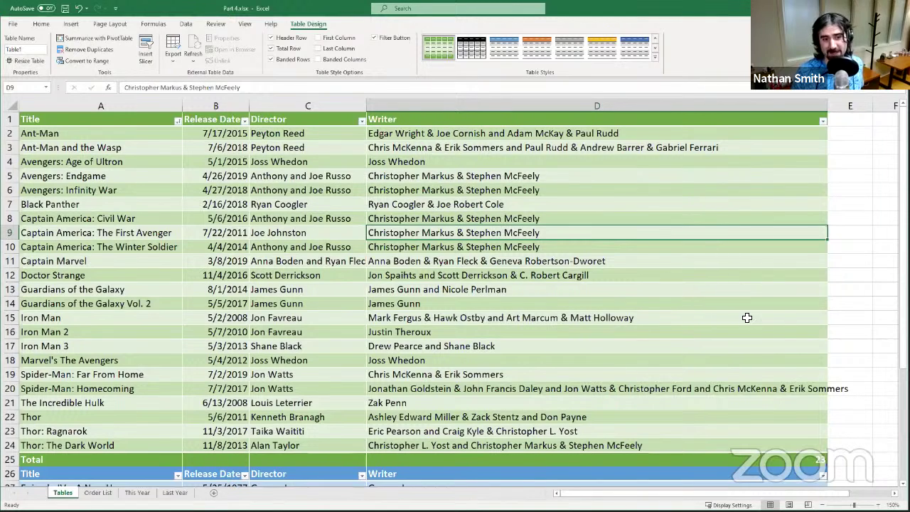
pyautogui.click(862, 321)
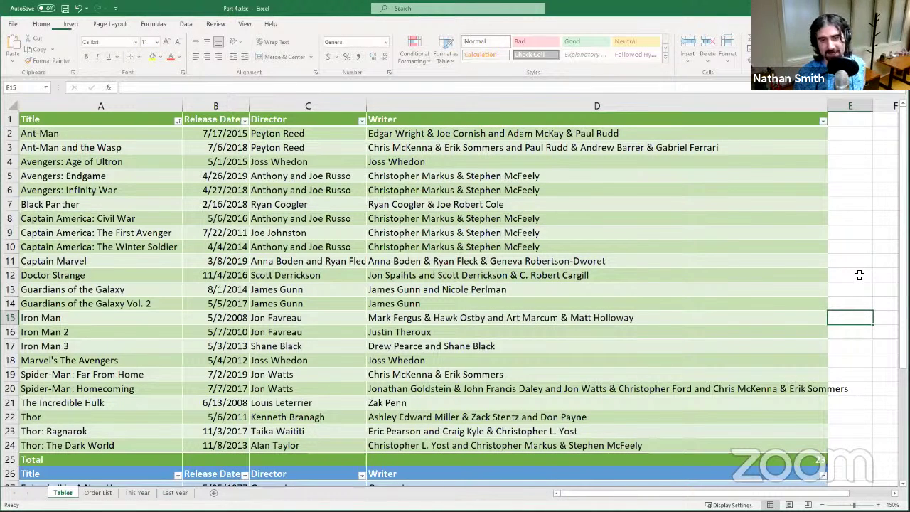
pyautogui.click(778, 271)
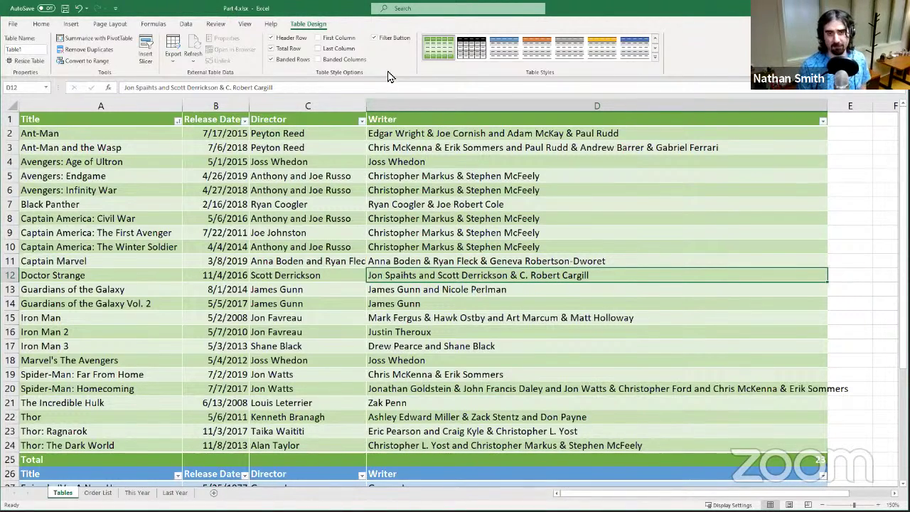
# Look over both movie tables and select individual cells at various places within the Marvel table
pyautogui.scroll(-4, 460, 293)
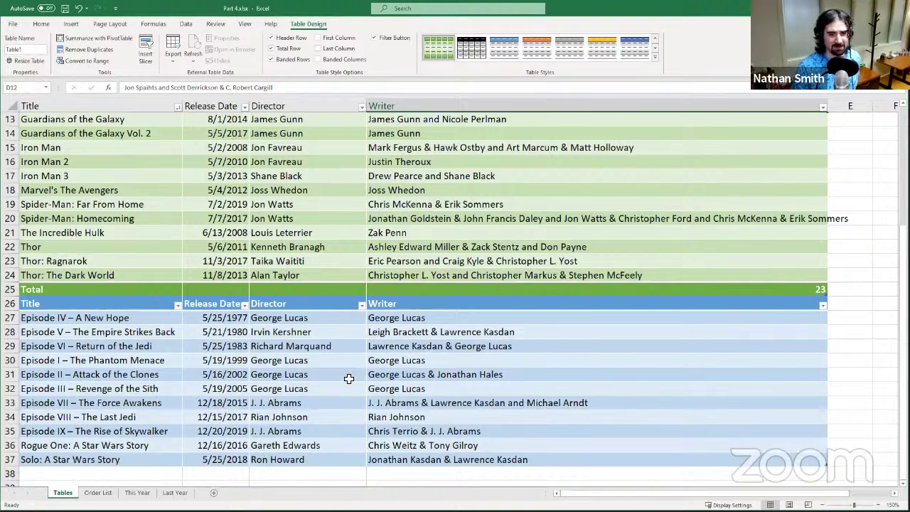
pyautogui.scroll(4, 354, 384)
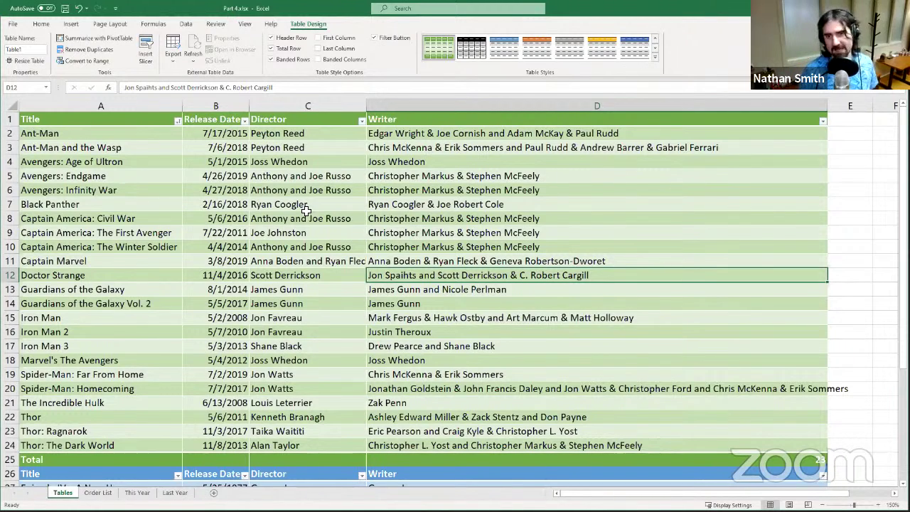
pyautogui.click(180, 234)
pyautogui.click(120, 203)
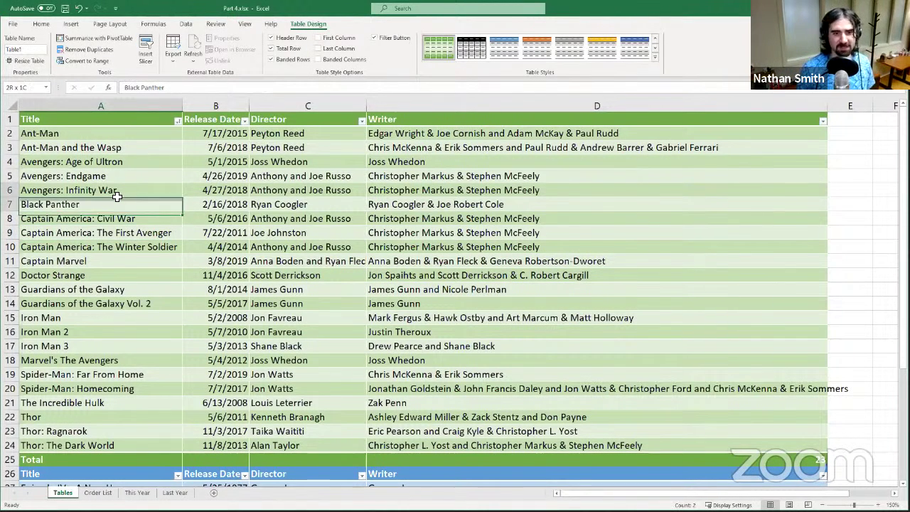
pyautogui.click(309, 224)
pyautogui.click(359, 299)
pyautogui.click(231, 375)
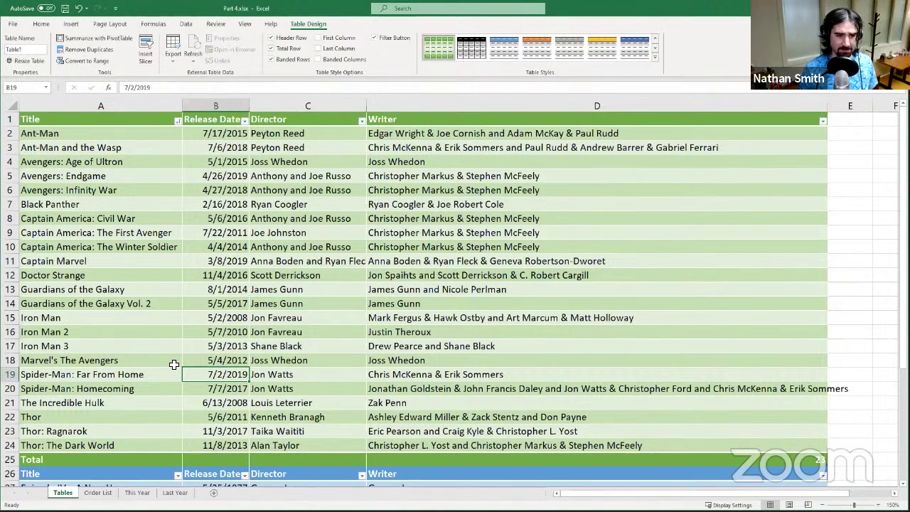
pyautogui.click(141, 348)
pyautogui.click(341, 218)
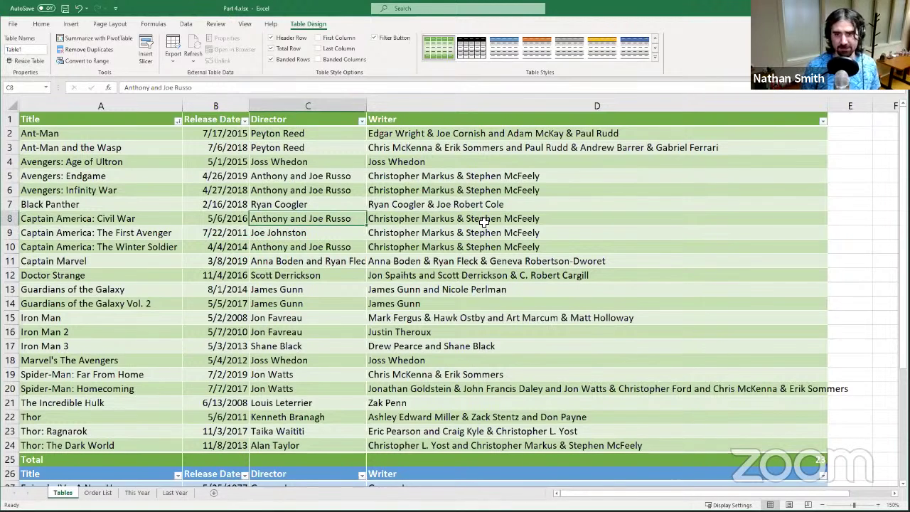
pyautogui.press('Right')
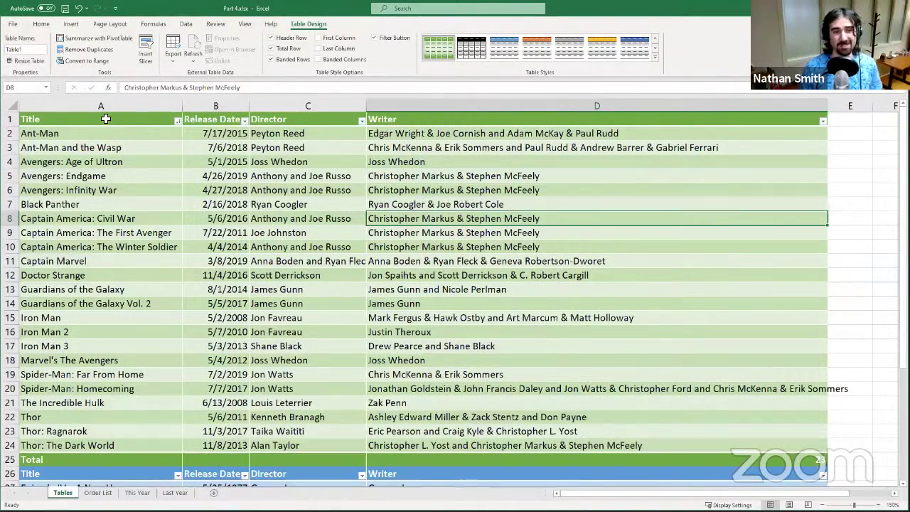
# Select the Marvel list A1:D24 and review the table style gallery, the table insertion commands and the table design options
pyautogui.moveTo(103, 120); pyautogui.dragTo(633, 446)
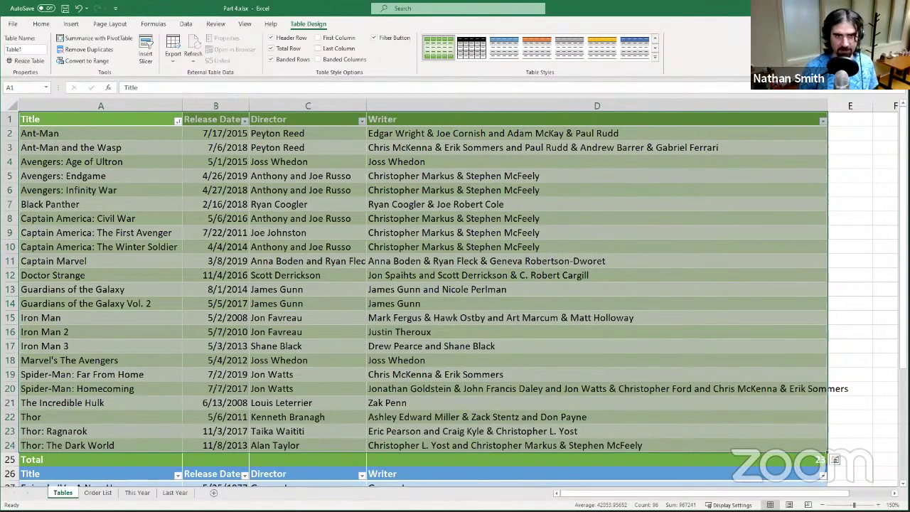
pyautogui.click(41, 24)
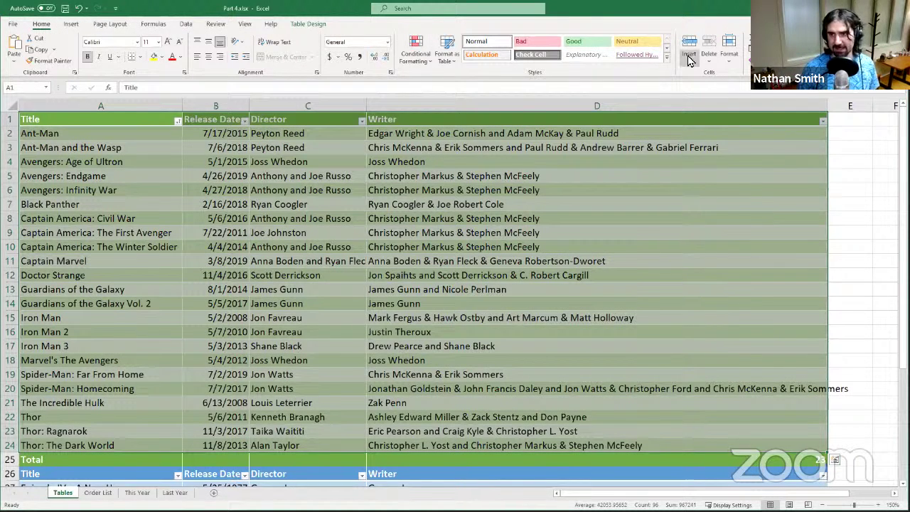
pyautogui.click(447, 51)
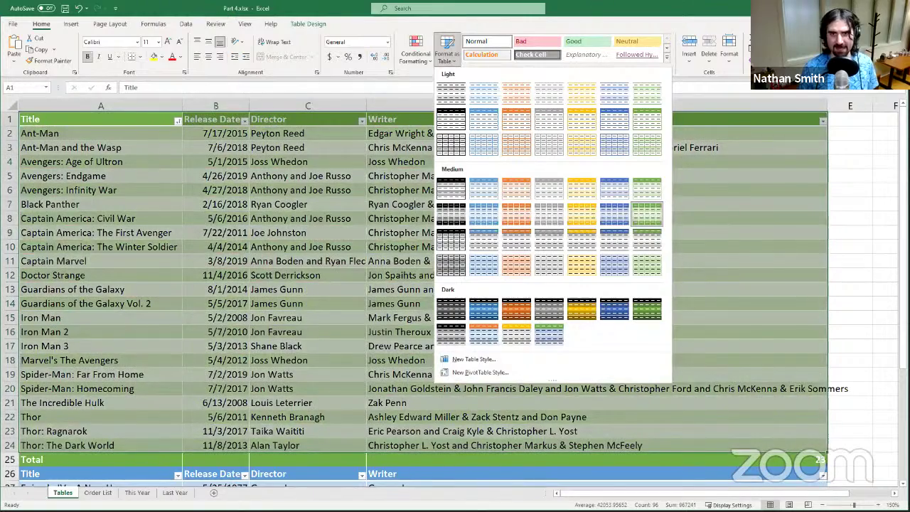
pyautogui.press('Escape')
pyautogui.click(70, 23)
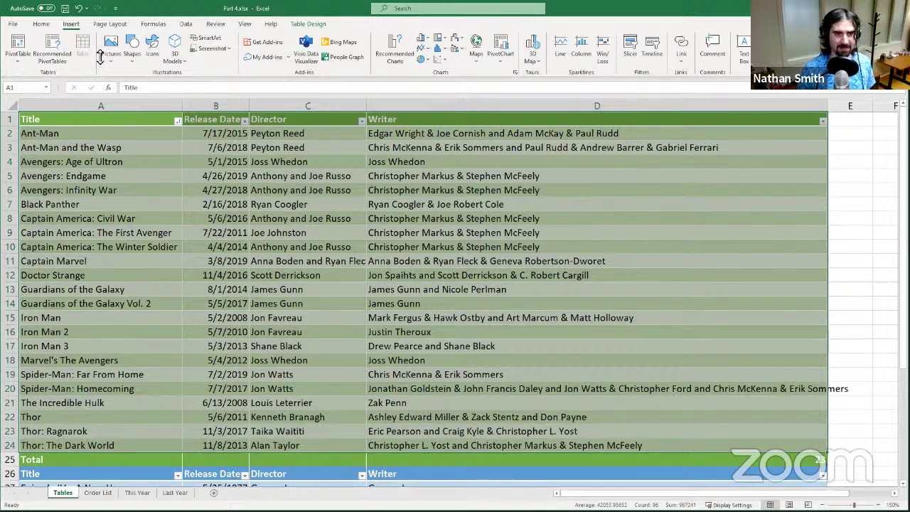
pyautogui.click(108, 234)
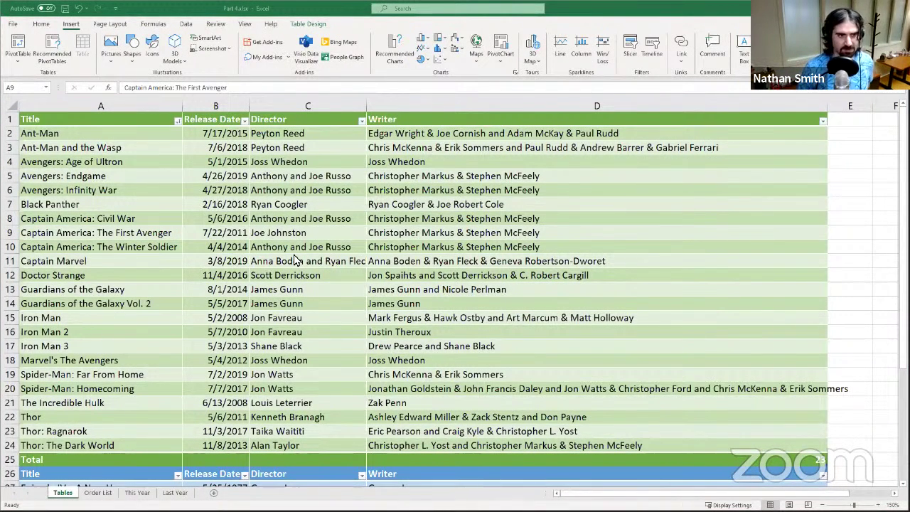
pyautogui.click(308, 20)
pyautogui.click(307, 24)
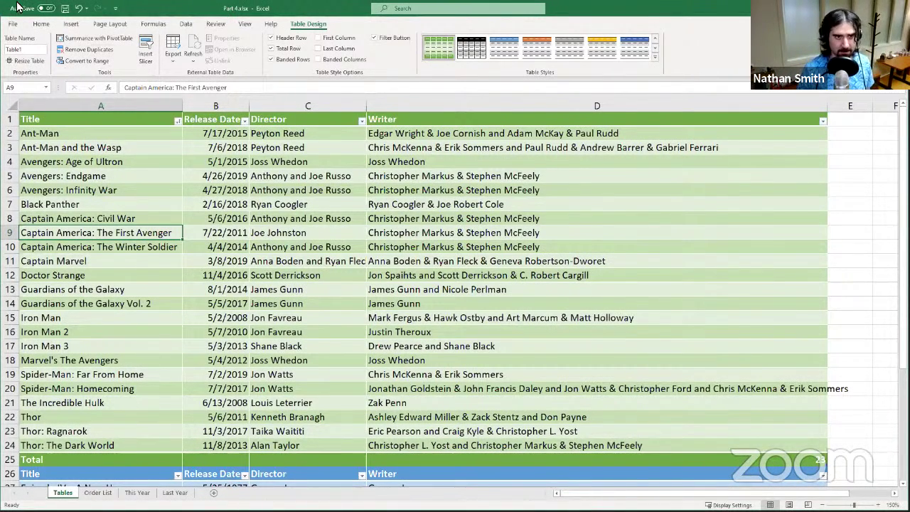
pyautogui.click(15, 50)
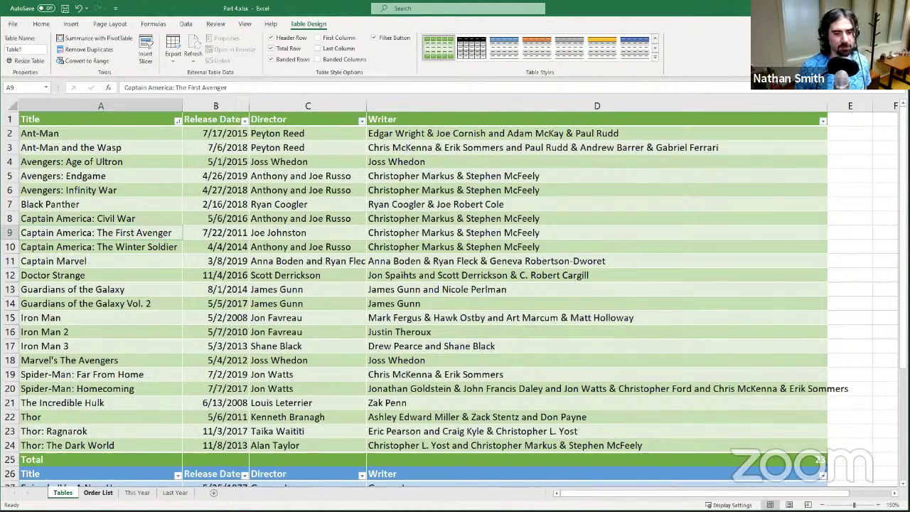
# Open the Order List sheet and look through its column headings and order records
pyautogui.click(98, 492)
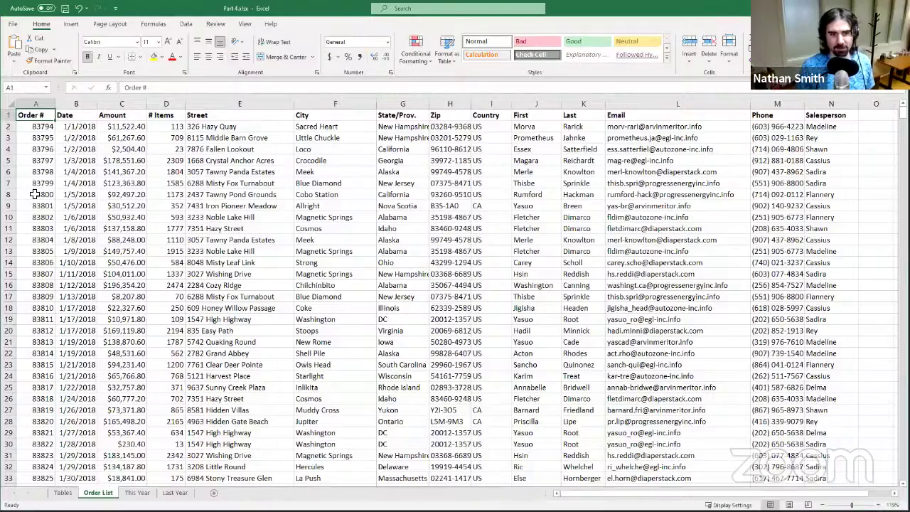
pyautogui.scroll(-3, 39, 211)
pyautogui.scroll(-4, 40, 204)
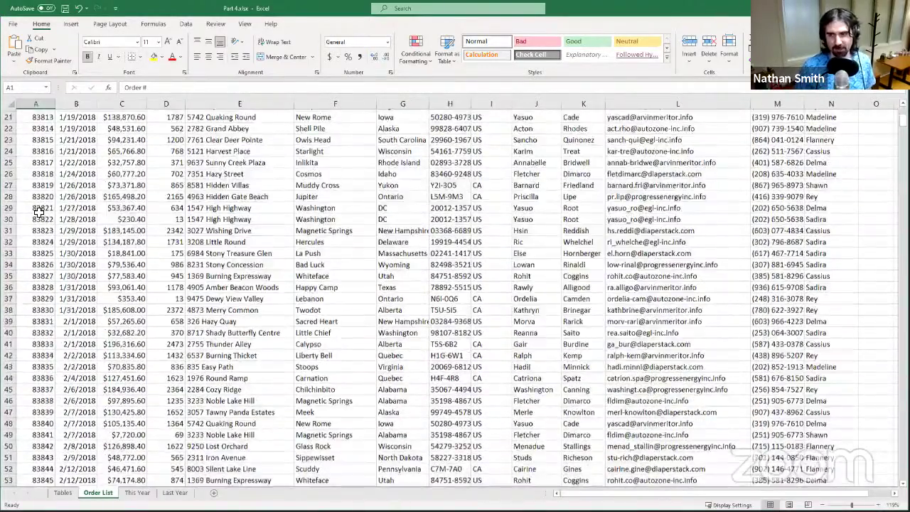
pyautogui.scroll(7, 41, 205)
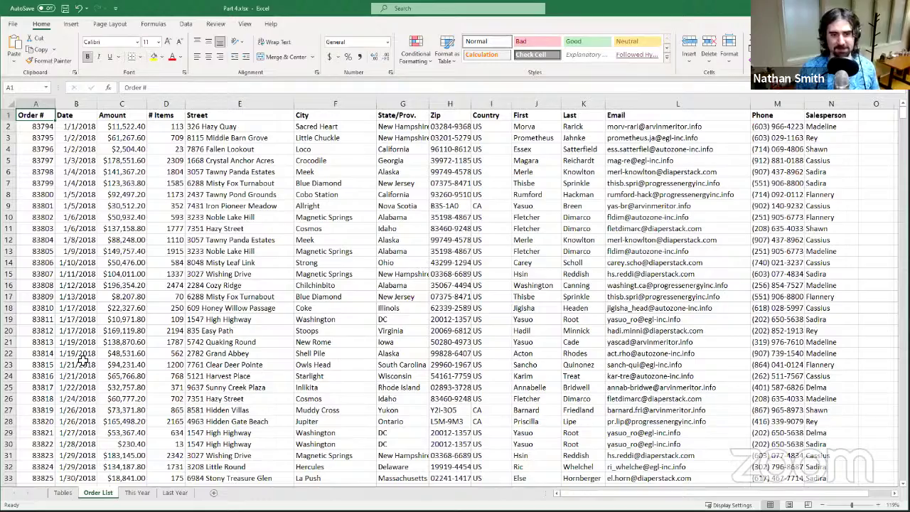
pyautogui.scroll(-8, 77, 359)
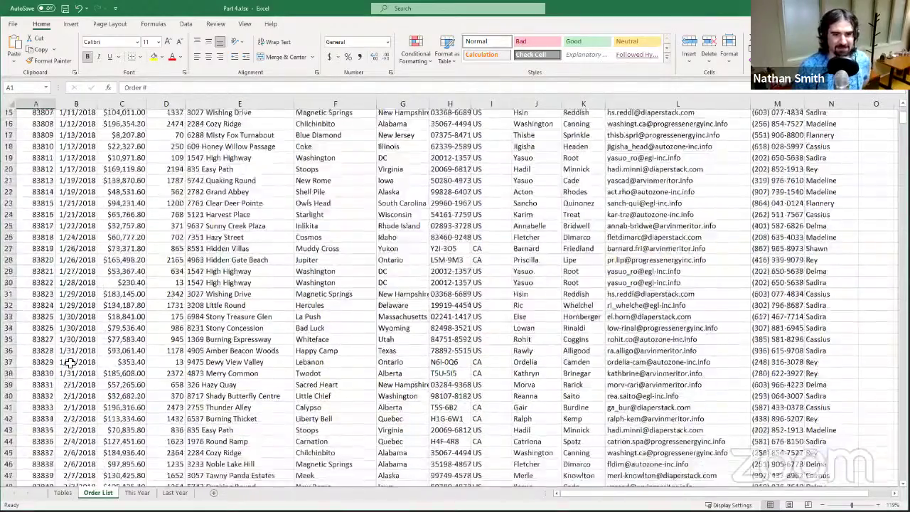
pyautogui.scroll(8, 68, 348)
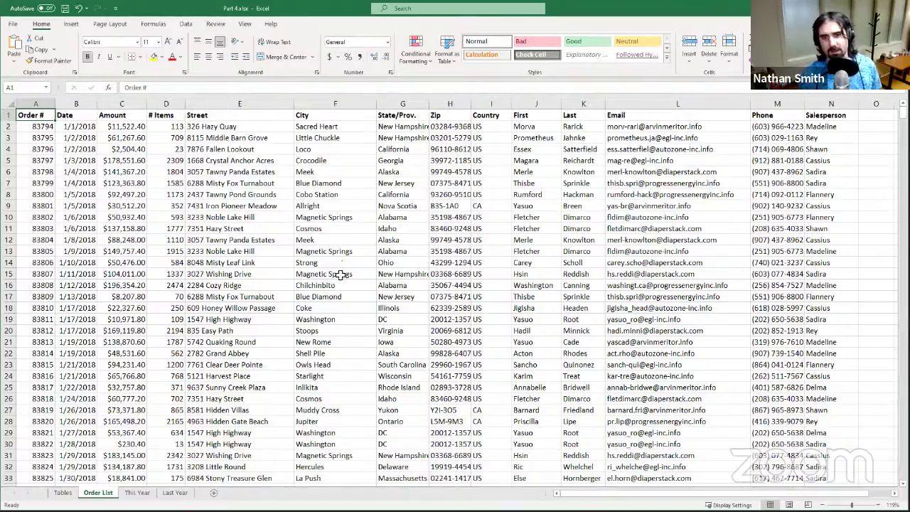
pyautogui.scroll(-15, 327, 242)
pyautogui.scroll(-13, 331, 235)
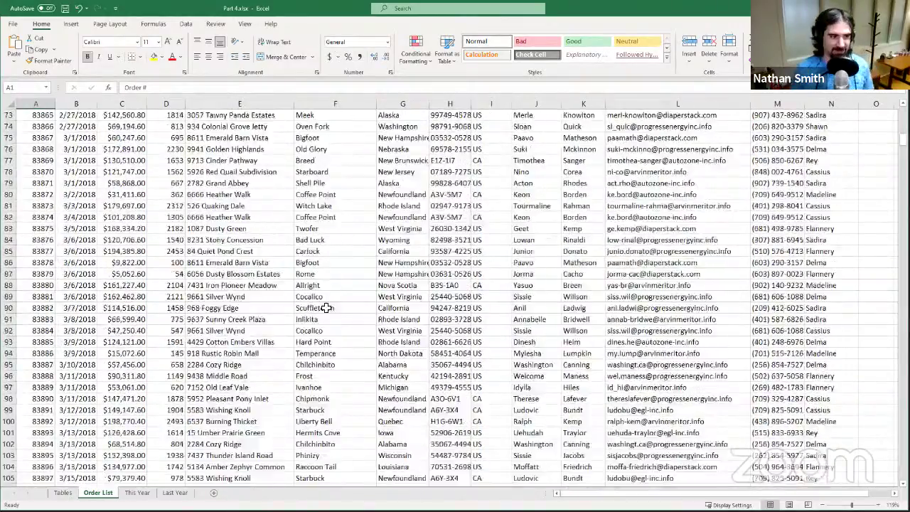
pyautogui.scroll(16, 306, 299)
pyautogui.scroll(12, 303, 319)
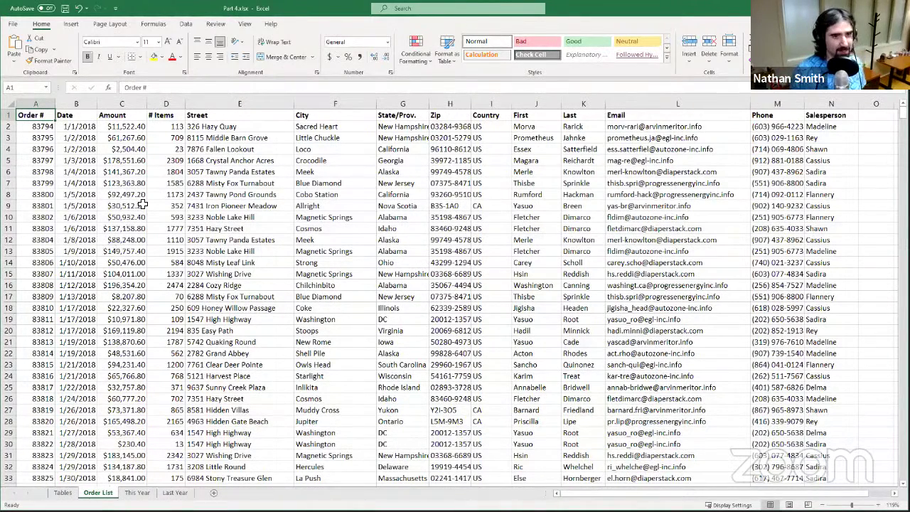
pyautogui.click(46, 134)
pyautogui.click(38, 117)
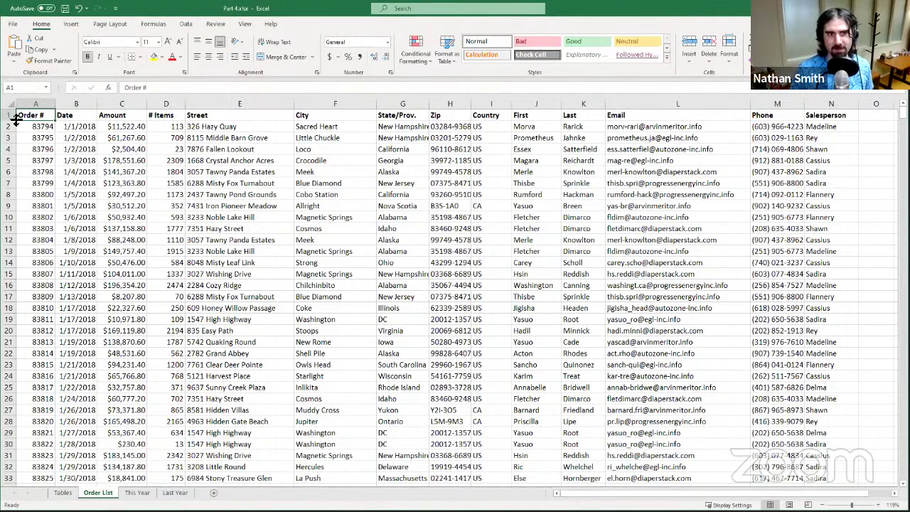
pyautogui.doubleClick(48, 115)
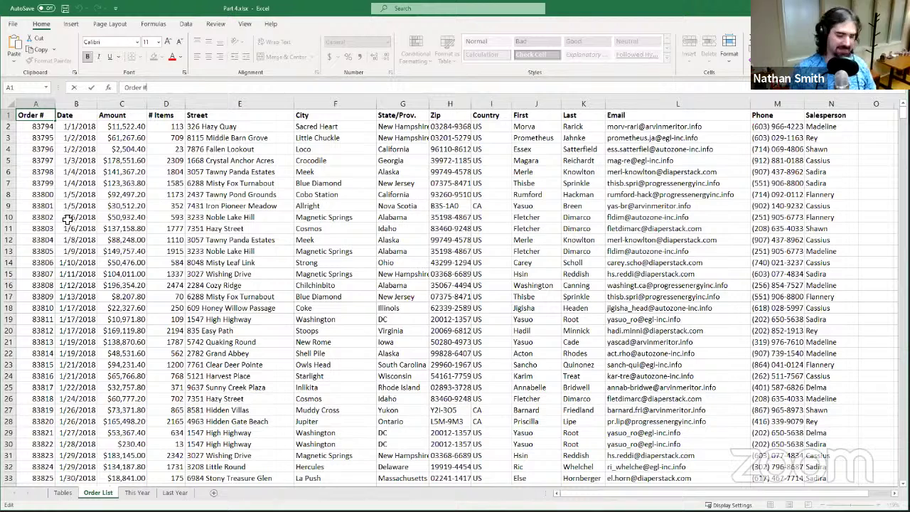
pyautogui.click(72, 87)
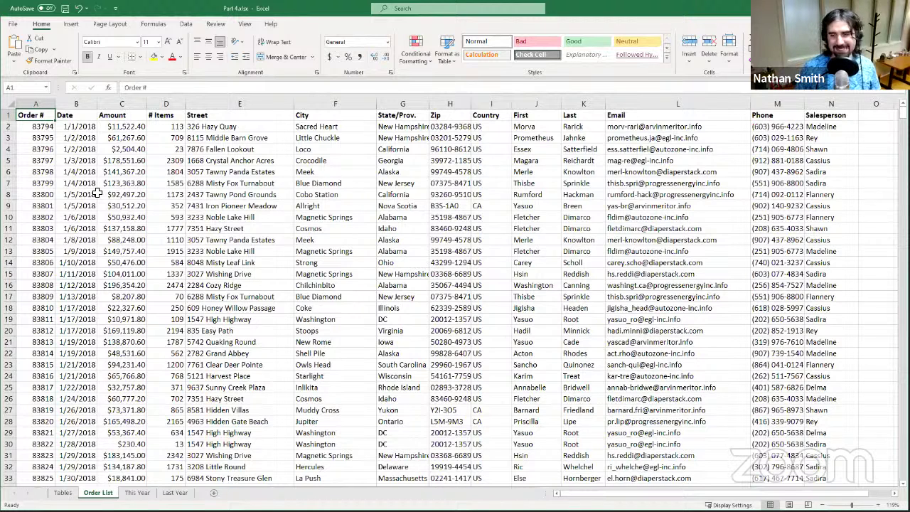
# Select the whole order list from the header row in A1 through the last record in row 1001
pyautogui.hotkey('ctrl', 'shift', 'Right')
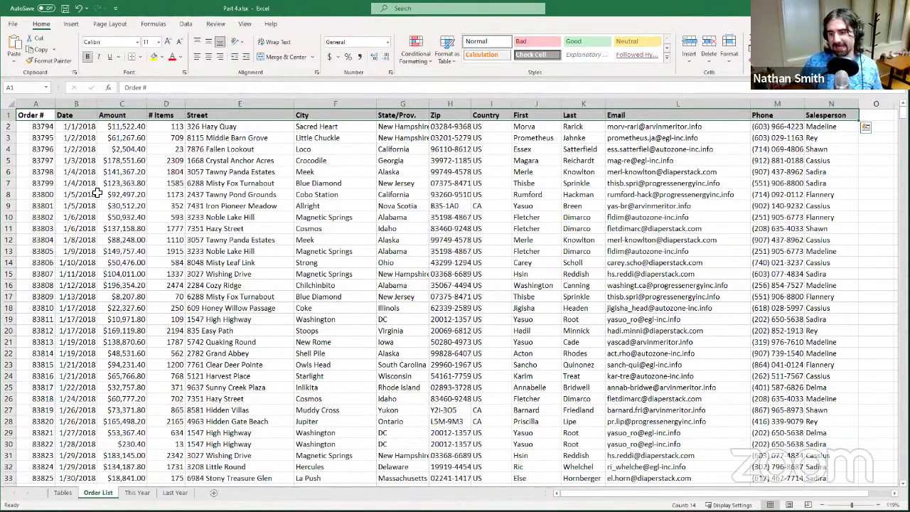
pyautogui.hotkey('ctrl', 'shift', 'Down')
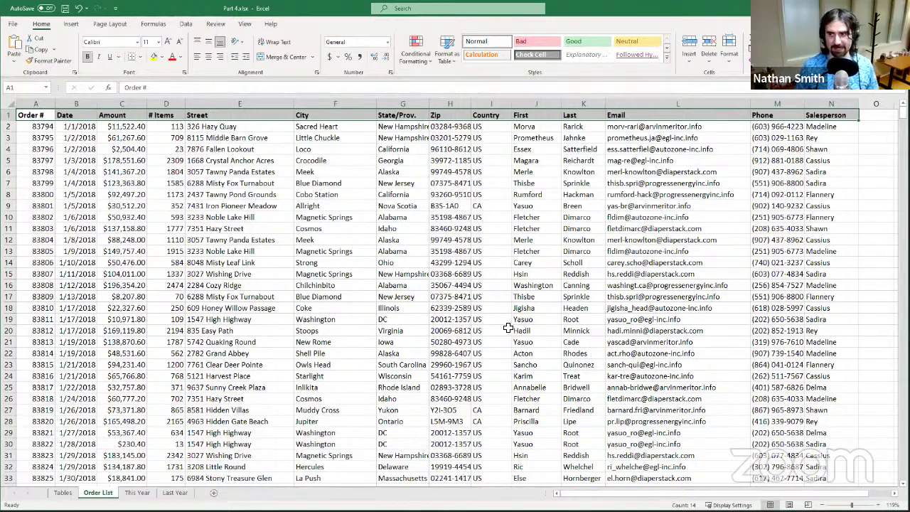
pyautogui.hotkey('ctrl', 'shift', 'Down')
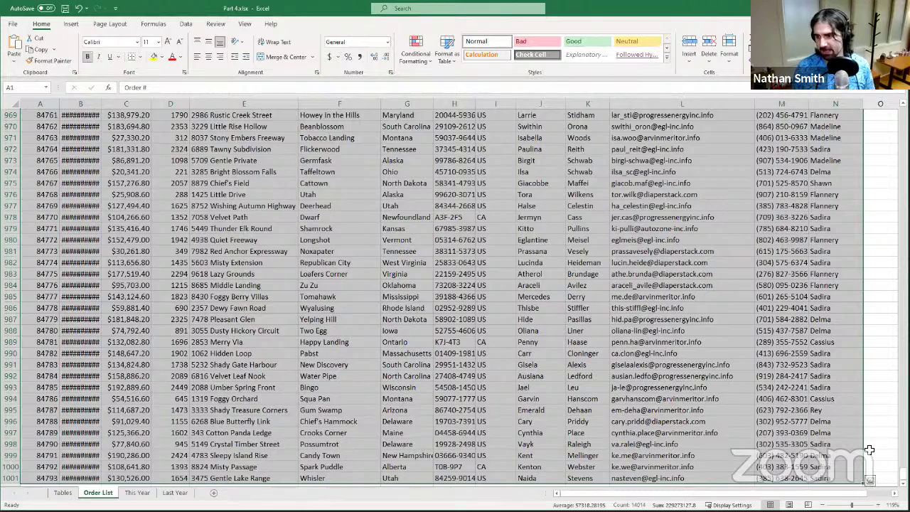
# Select the entire order list again, this time starting from its last cell N1001 and extending back to the header row
pyautogui.click(853, 478)
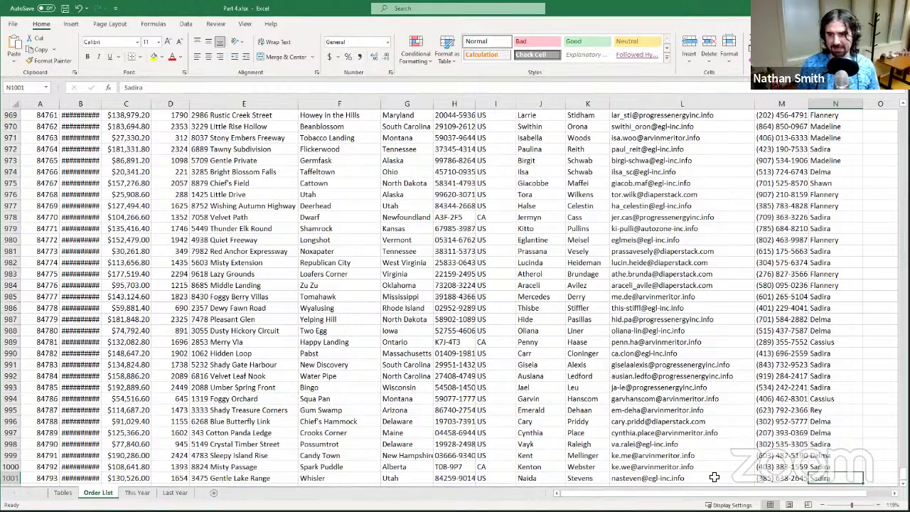
pyautogui.hotkey('ctrl', 'shift', 'Left')
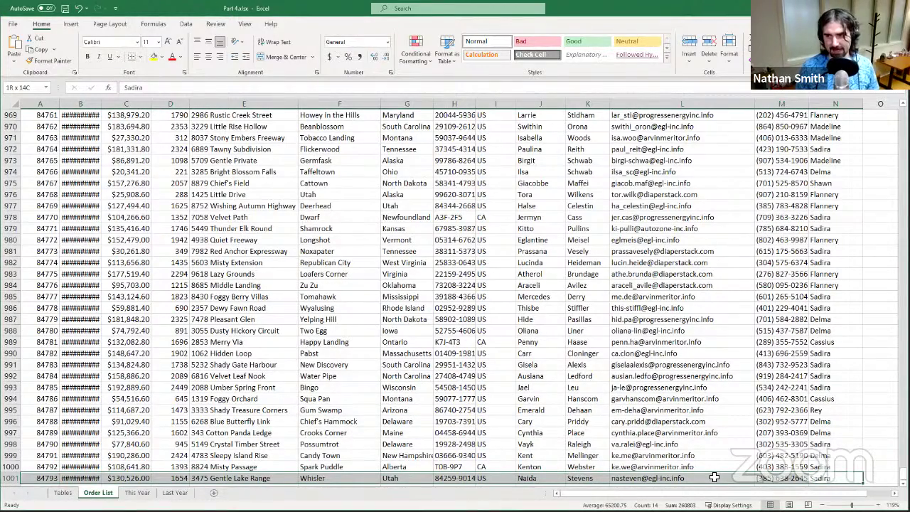
pyautogui.hotkey('ctrl', 'shift', 'Up')
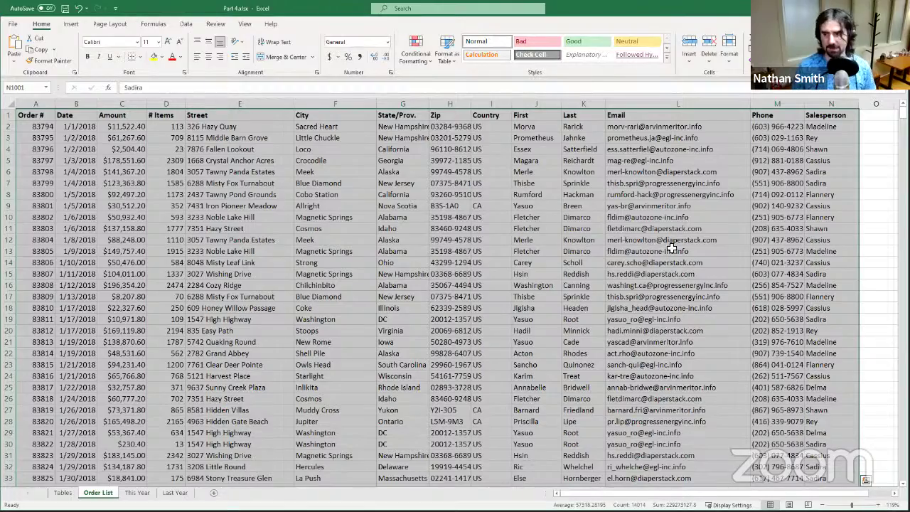
pyautogui.scroll(-17, 341, 219)
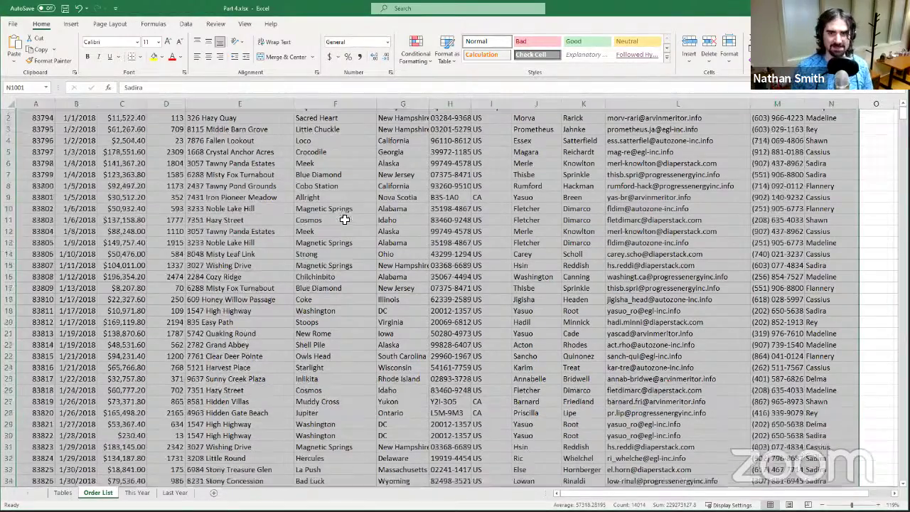
pyautogui.scroll(-8, 341, 240)
pyautogui.scroll(20, 333, 239)
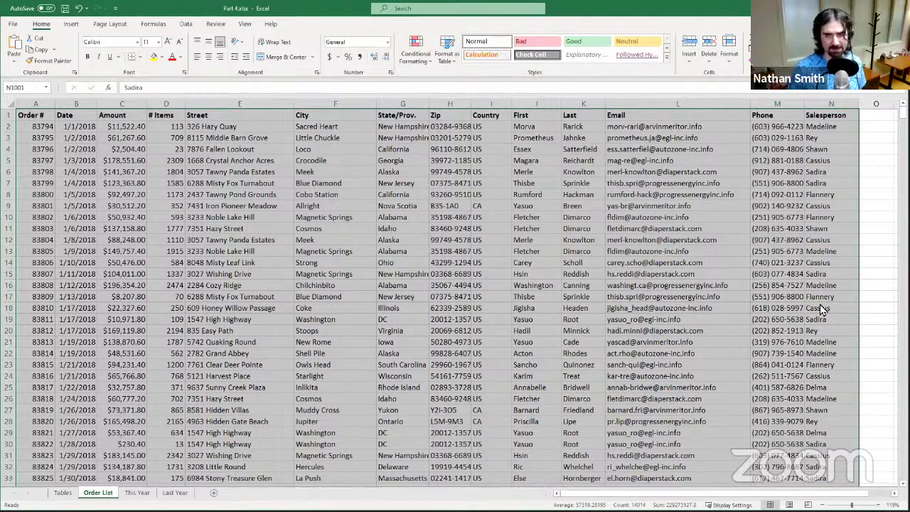
# Format the selected order list A1:N1001 as a table with headers, using the orange banded medium style
pyautogui.click(446, 64)
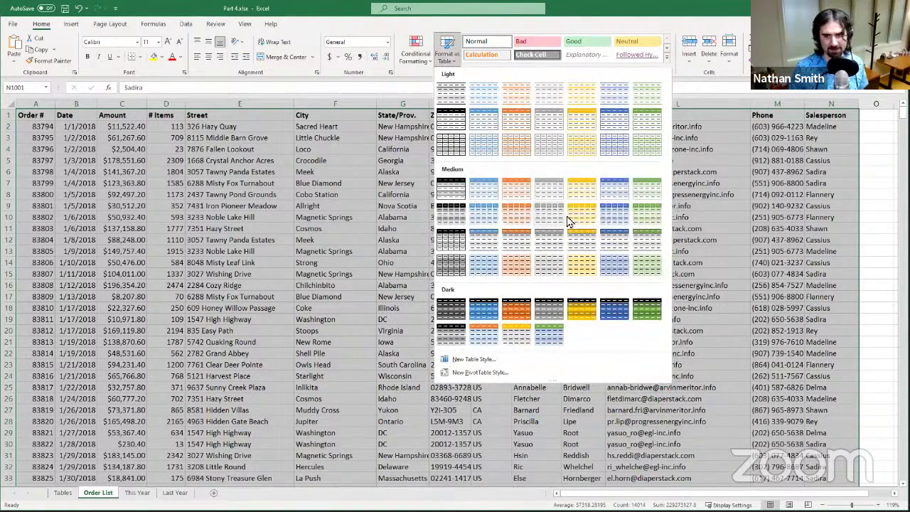
pyautogui.click(72, 24)
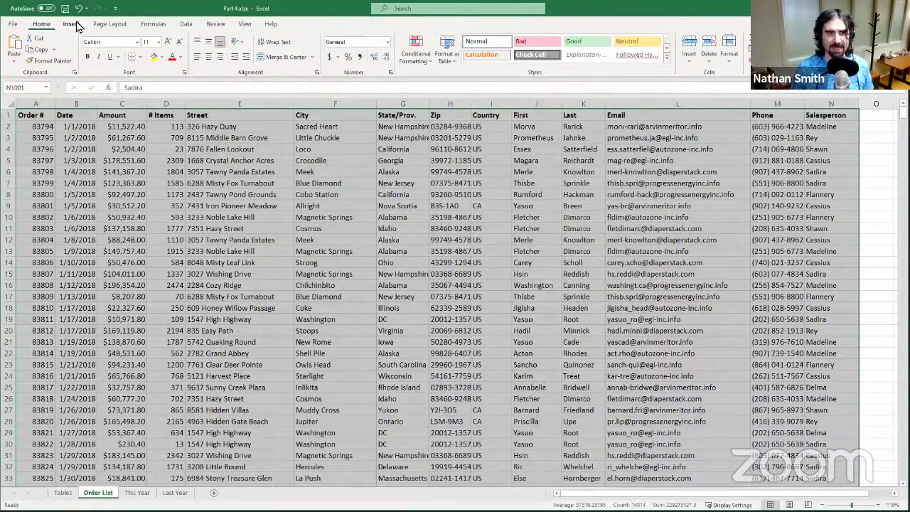
pyautogui.click(75, 25)
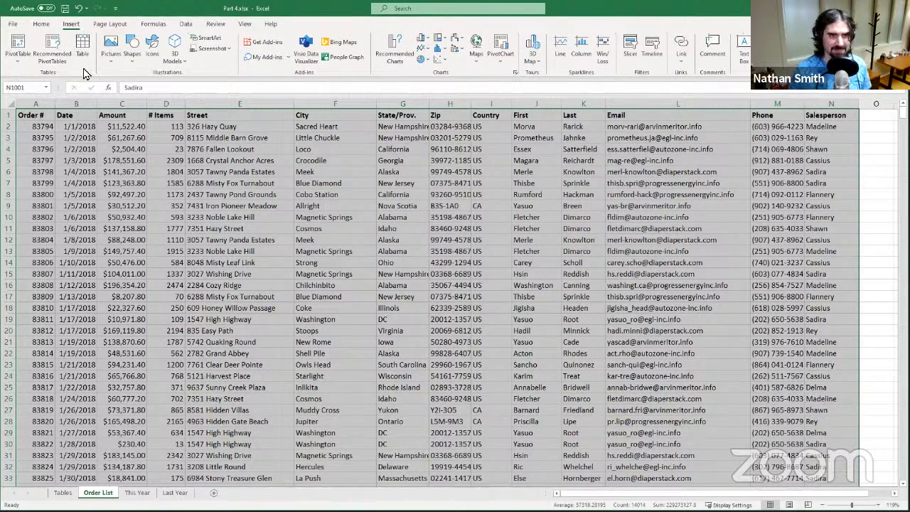
pyautogui.click(42, 25)
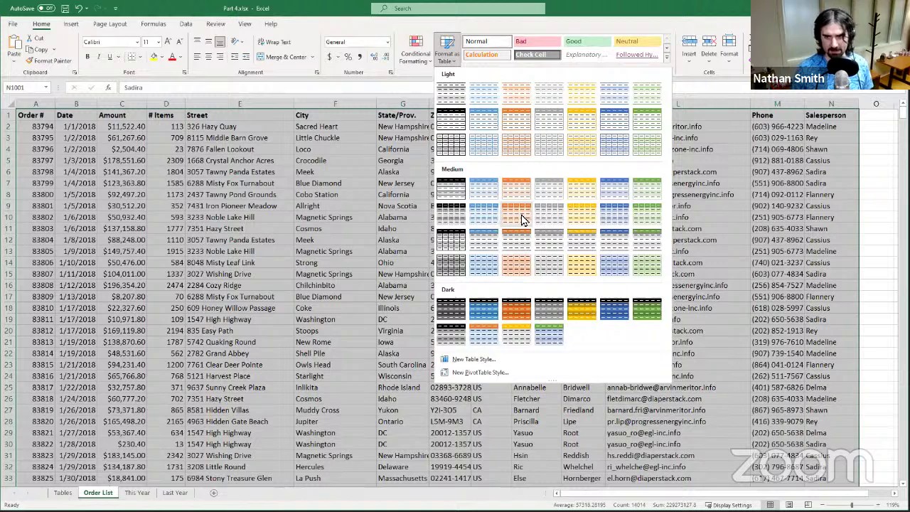
pyautogui.click(521, 216)
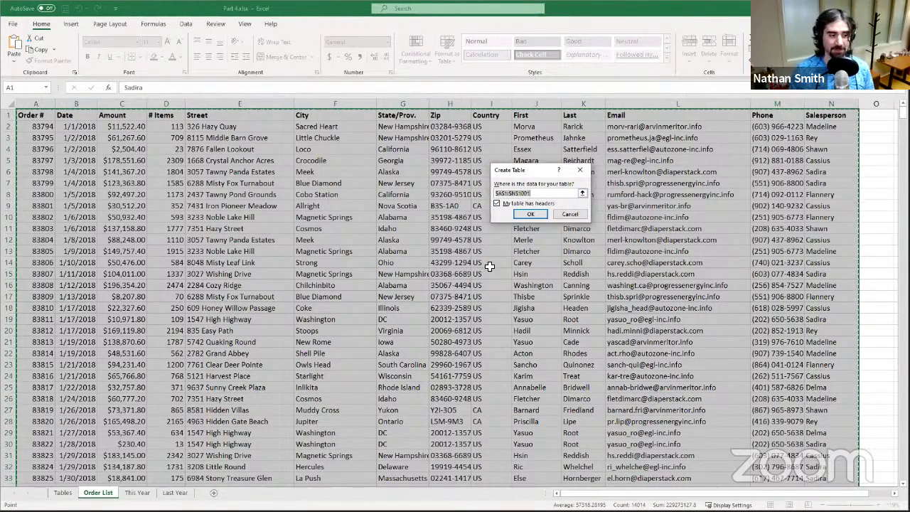
pyautogui.click(497, 205)
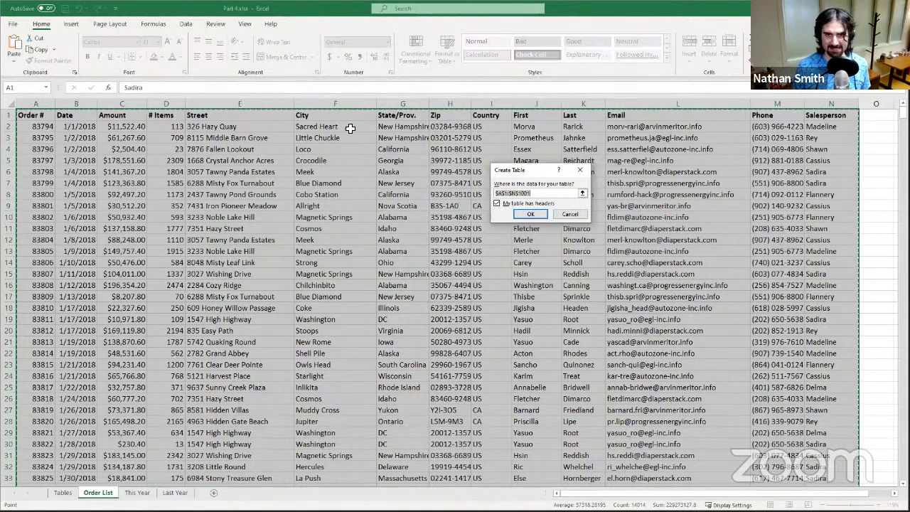
pyautogui.click(532, 215)
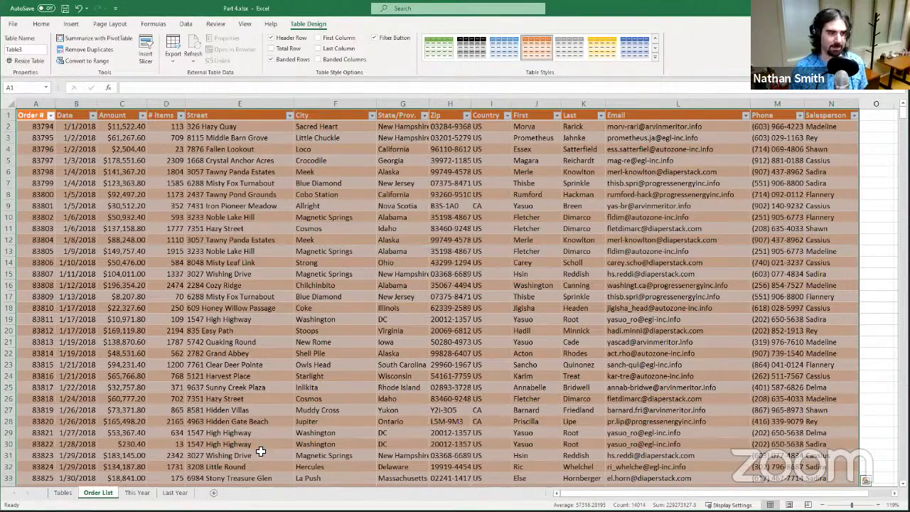
# Select individual cells in the formatted order table and look through its records and column headings
pyautogui.click(380, 366)
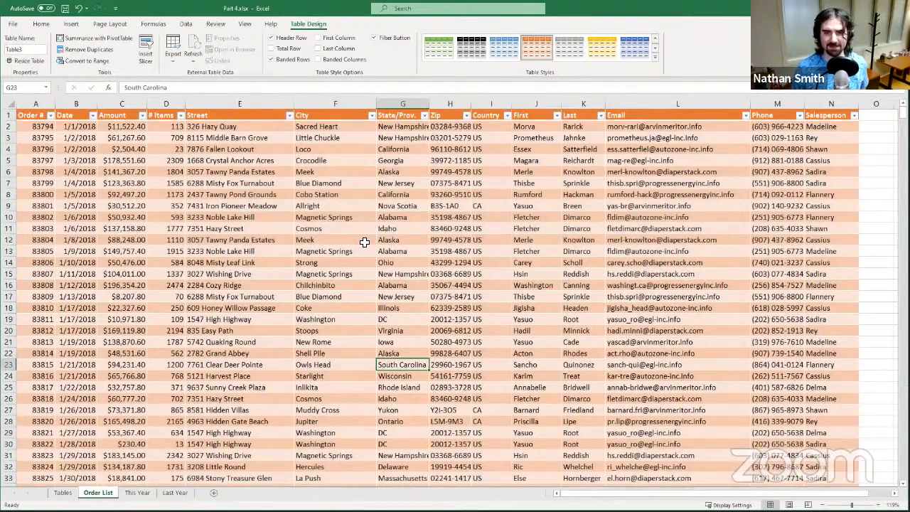
pyautogui.scroll(-1, 364, 242)
pyautogui.click(364, 242)
pyautogui.scroll(1, 386, 284)
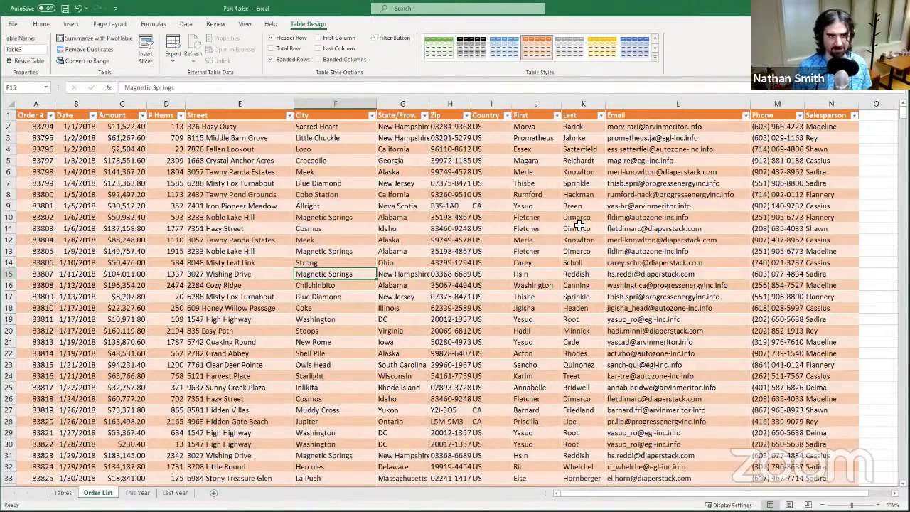
pyautogui.scroll(-16, 636, 247)
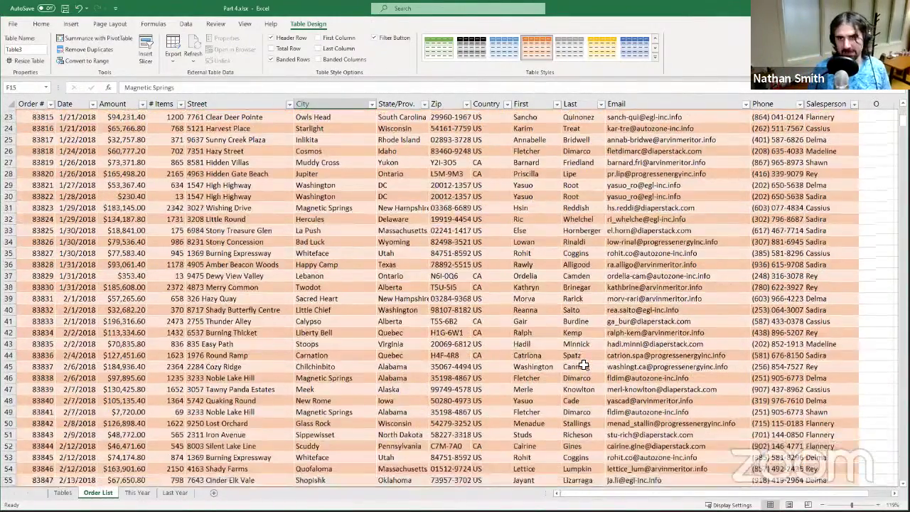
pyautogui.scroll(16, 549, 365)
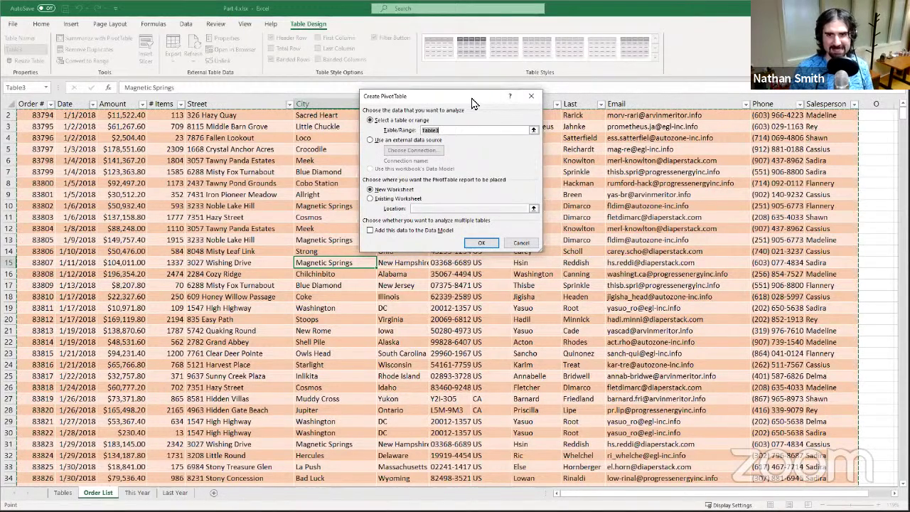
# Create a PivotTable from Table3 on a new worksheet
pyautogui.moveTo(474, 103); pyautogui.dragTo(463, 183)
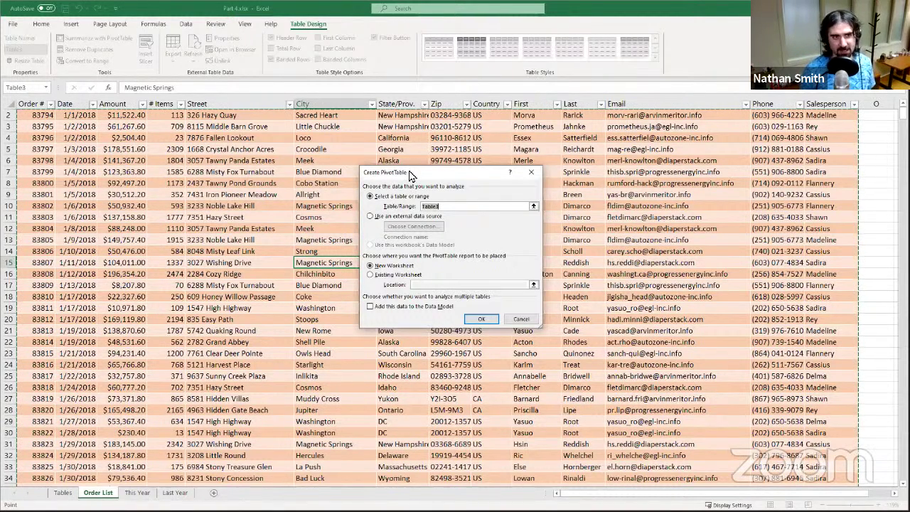
pyautogui.moveTo(409, 175); pyautogui.dragTo(405, 135)
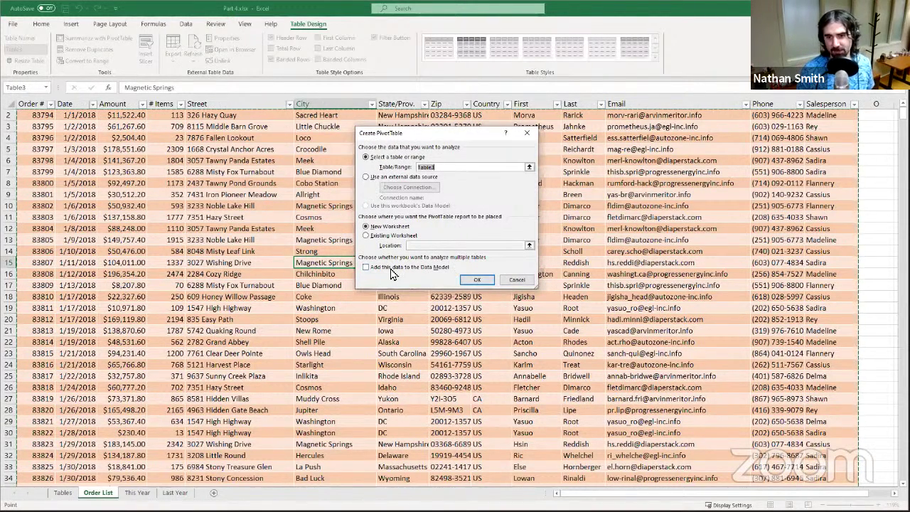
pyautogui.click(478, 281)
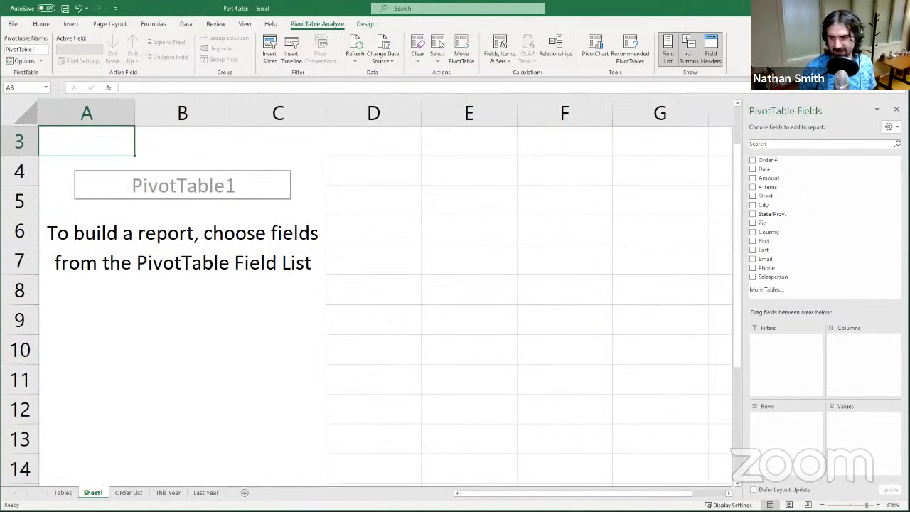
# Add the Amount field to the PivotTable's Values area
pyautogui.moveTo(867, 505); pyautogui.dragTo(853, 505)
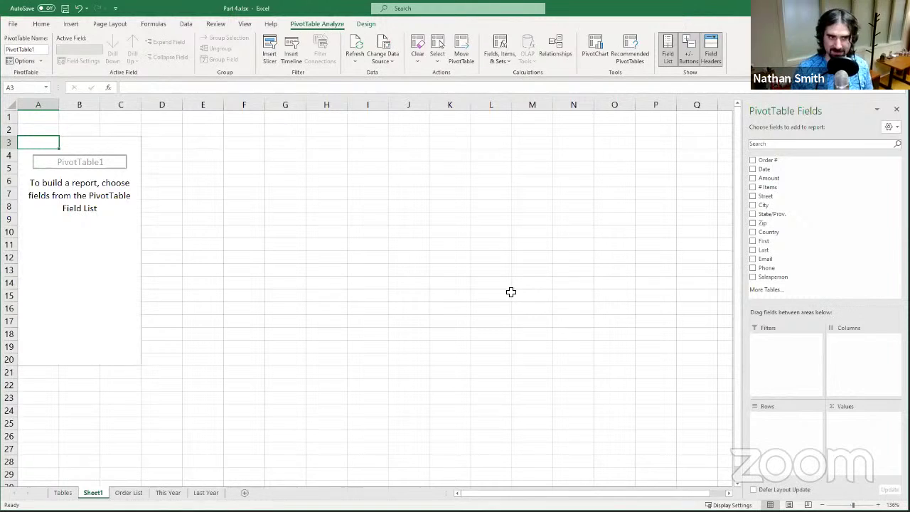
pyautogui.moveTo(793, 169); pyautogui.dragTo(794, 218)
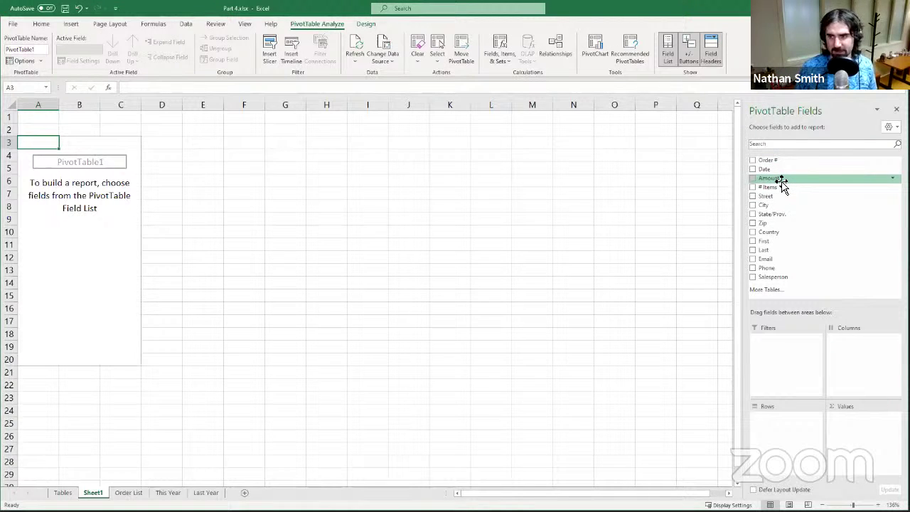
pyautogui.moveTo(782, 182); pyautogui.dragTo(850, 434)
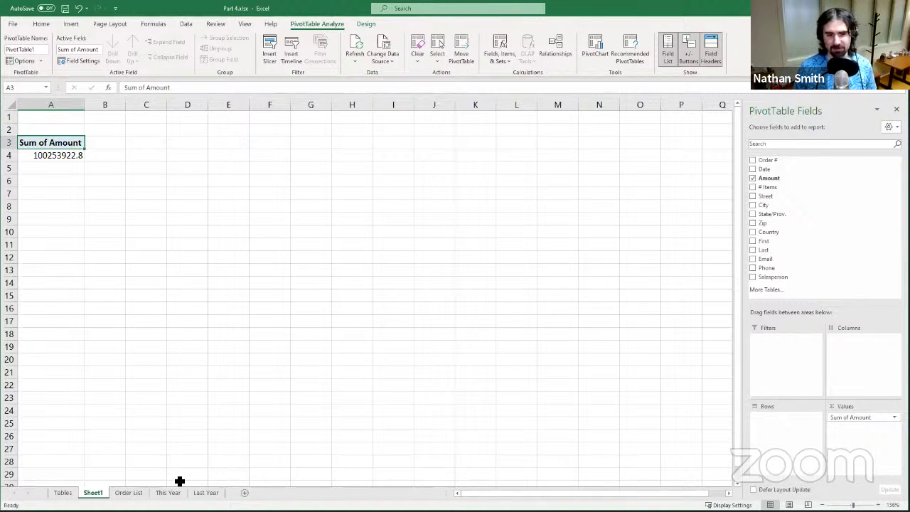
# Review the Amount column of the source table on the Order List sheet
pyautogui.click(128, 493)
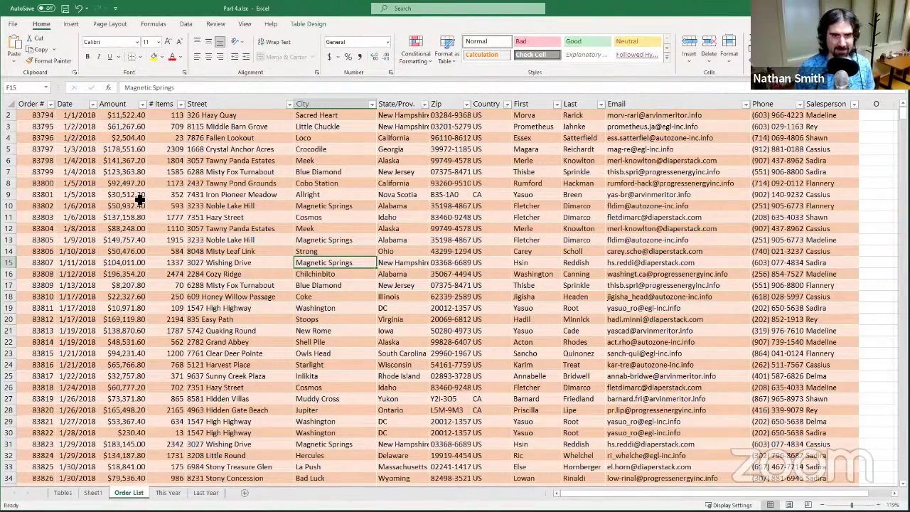
pyautogui.scroll(1, 132, 171)
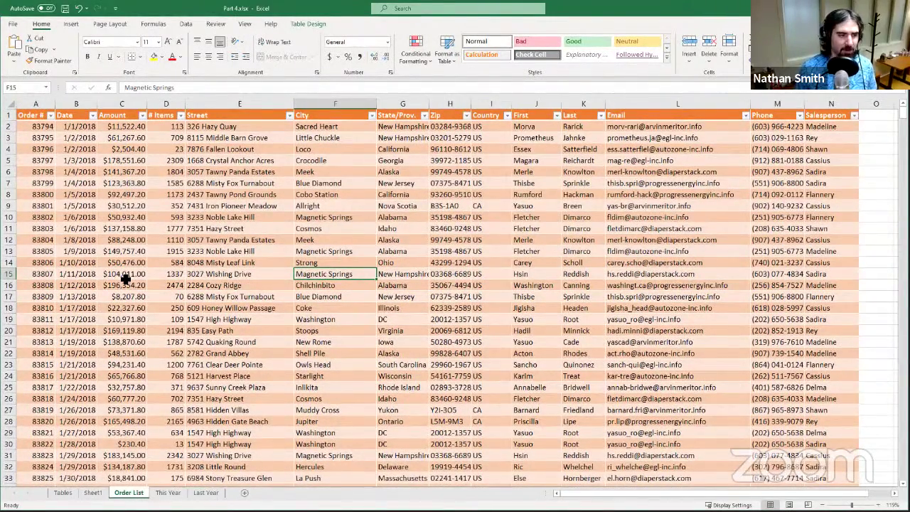
pyautogui.scroll(-12, 123, 277)
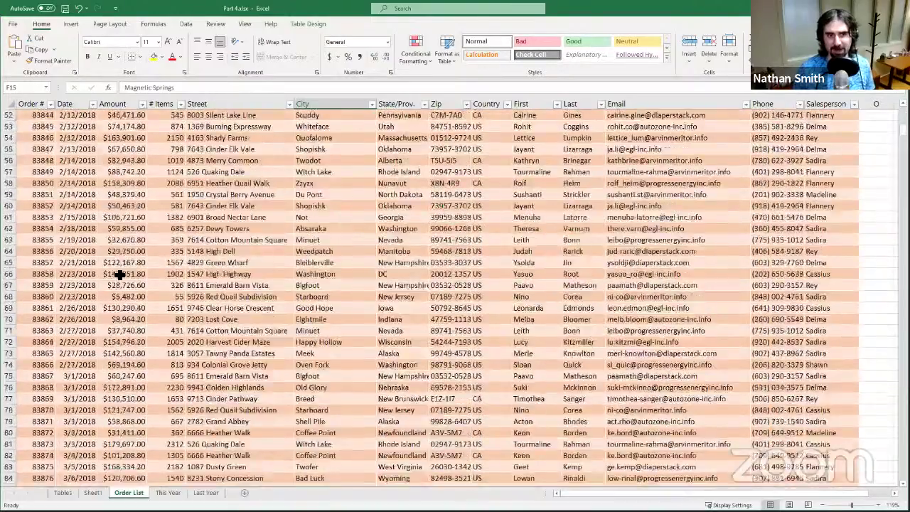
pyautogui.scroll(12, 116, 272)
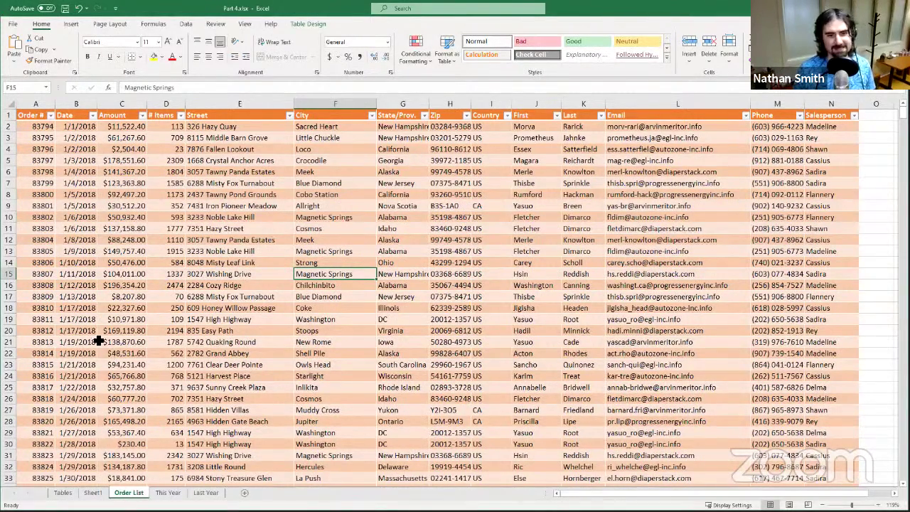
pyautogui.scroll(-1, 120, 338)
pyautogui.scroll(-12, 121, 338)
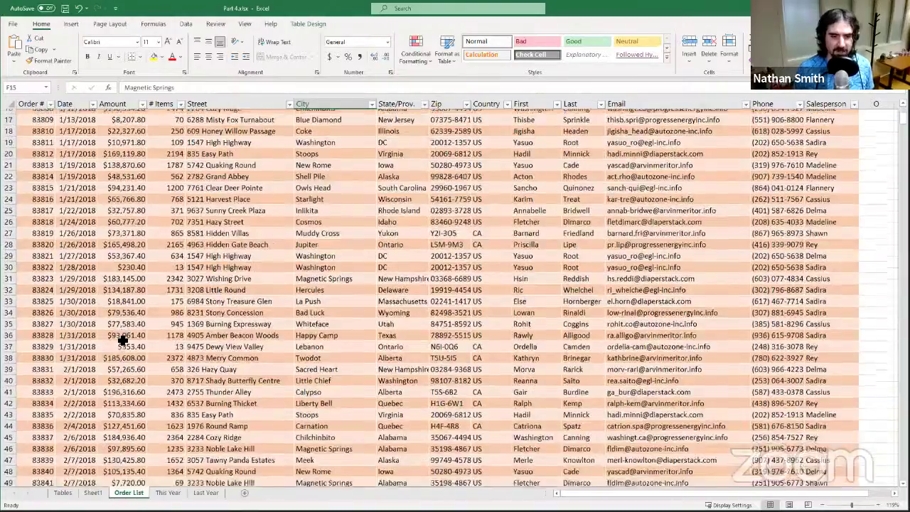
pyautogui.scroll(9, 122, 331)
pyautogui.scroll(3, 142, 308)
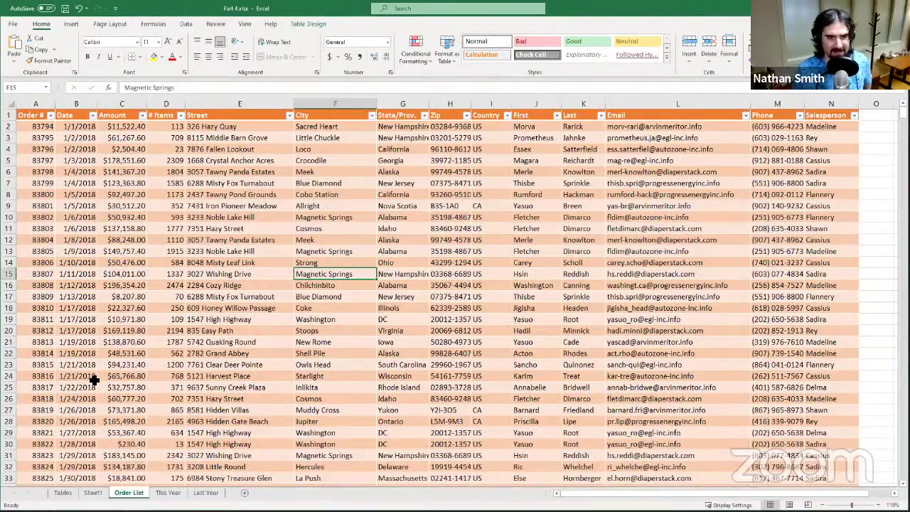
# Compare the PivotTable on Sheet1 with the Order List sheet and inspect the details of the Sum of Amount value in A4
pyautogui.click(93, 492)
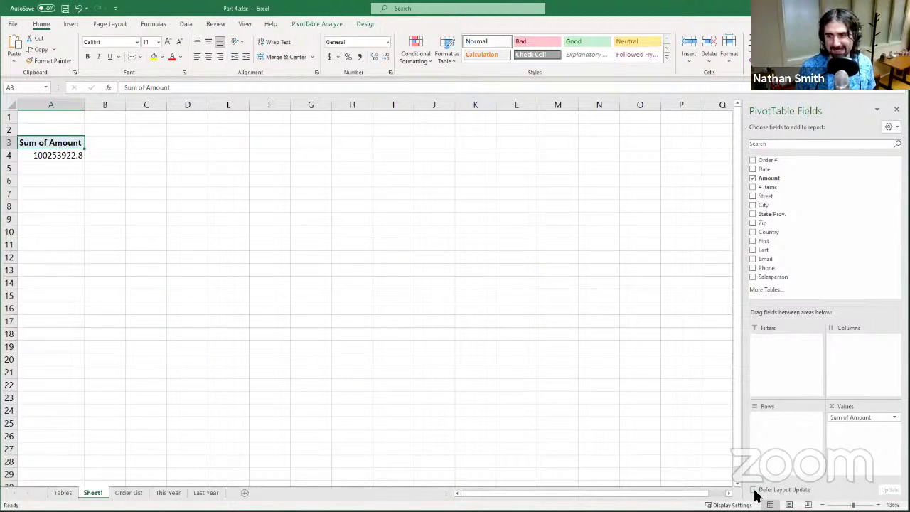
pyautogui.click(128, 492)
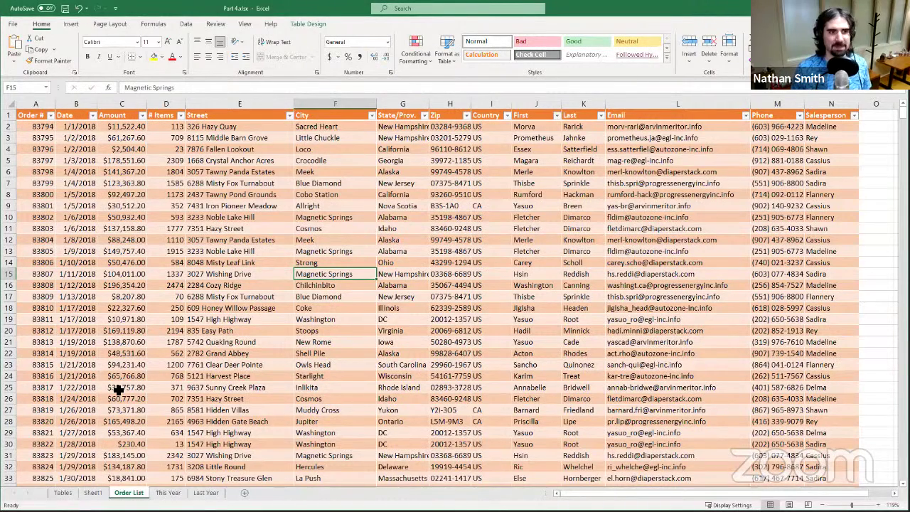
pyautogui.click(92, 492)
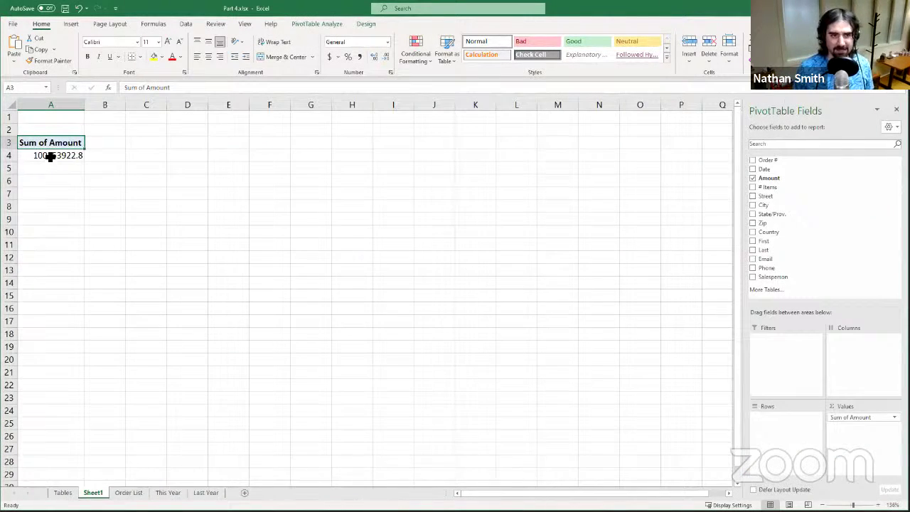
pyautogui.moveTo(47, 160)
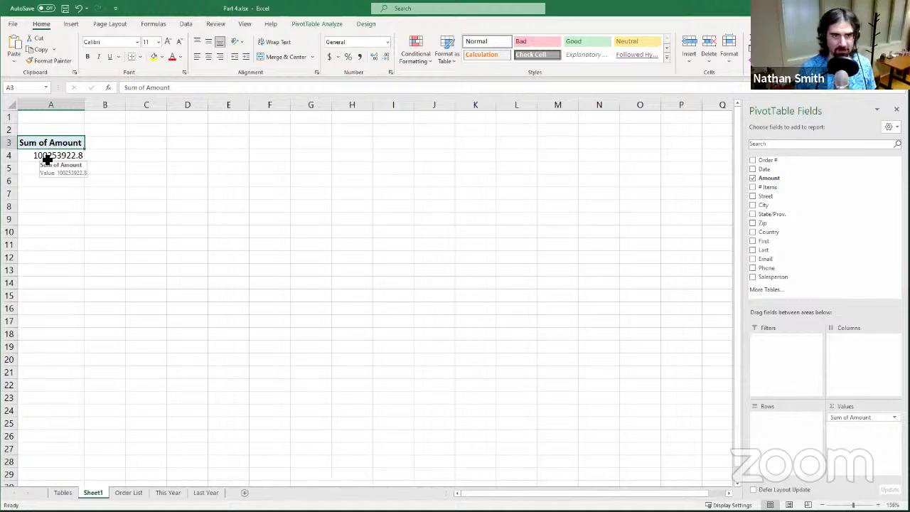
# Check the Order List source data, then add the Country field to the PivotTable's Columns area on Sheet1
pyautogui.click(128, 493)
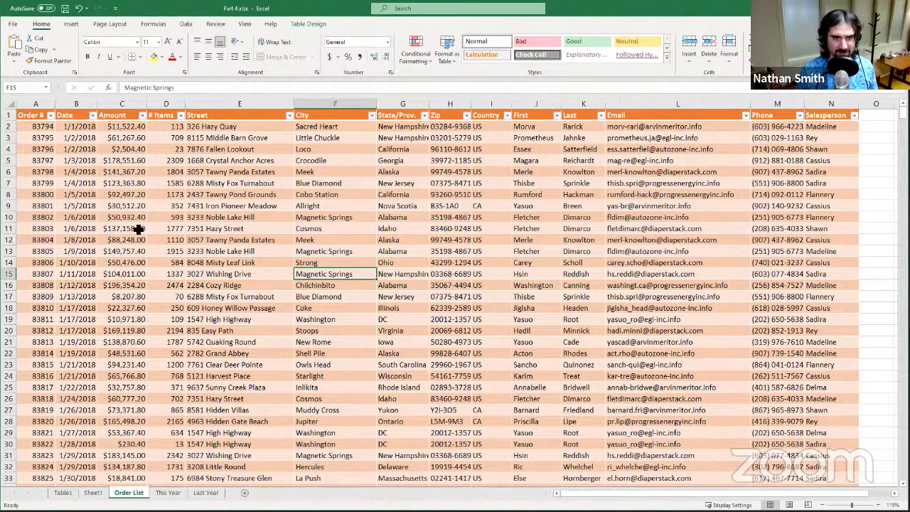
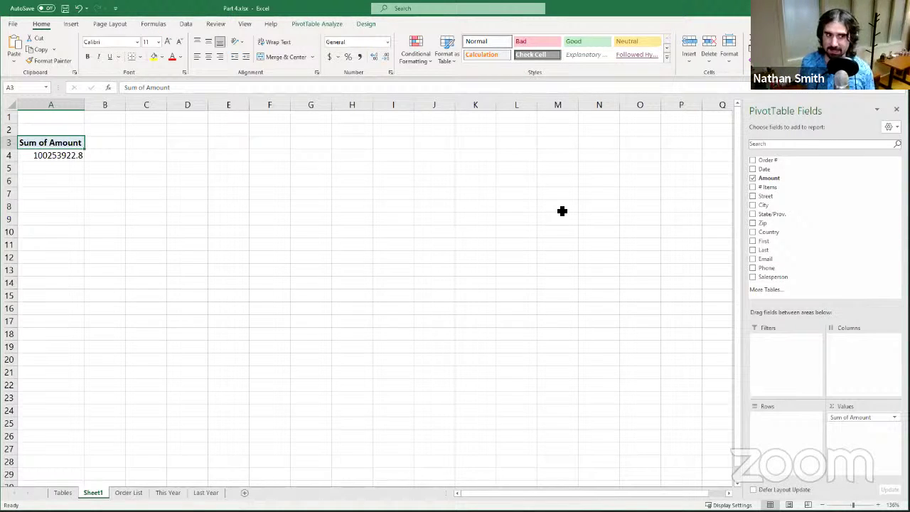
pyautogui.hotkey('ctrl', 'pagedown')
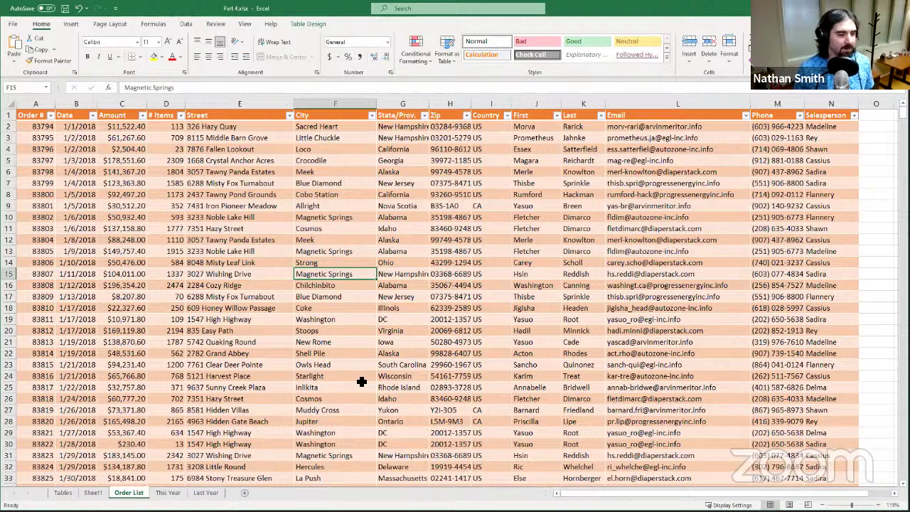
pyautogui.click(93, 493)
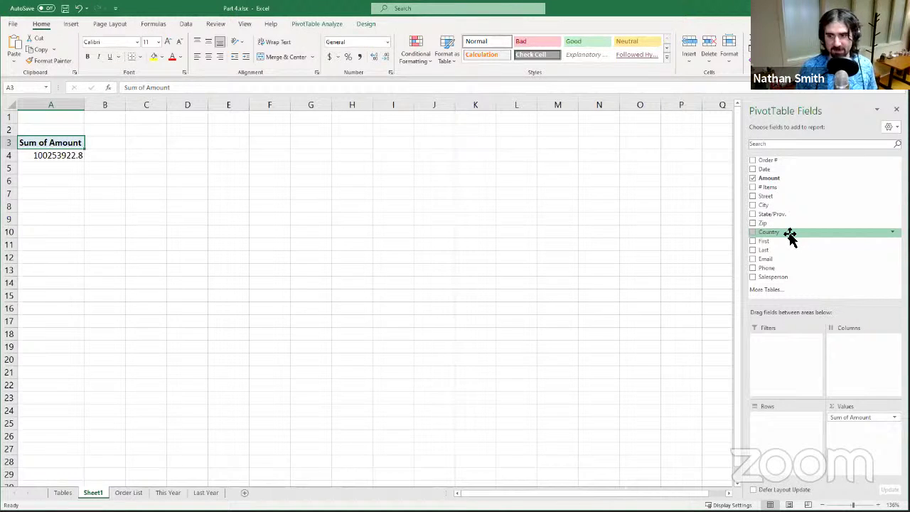
pyautogui.moveTo(790, 234); pyautogui.dragTo(849, 376)
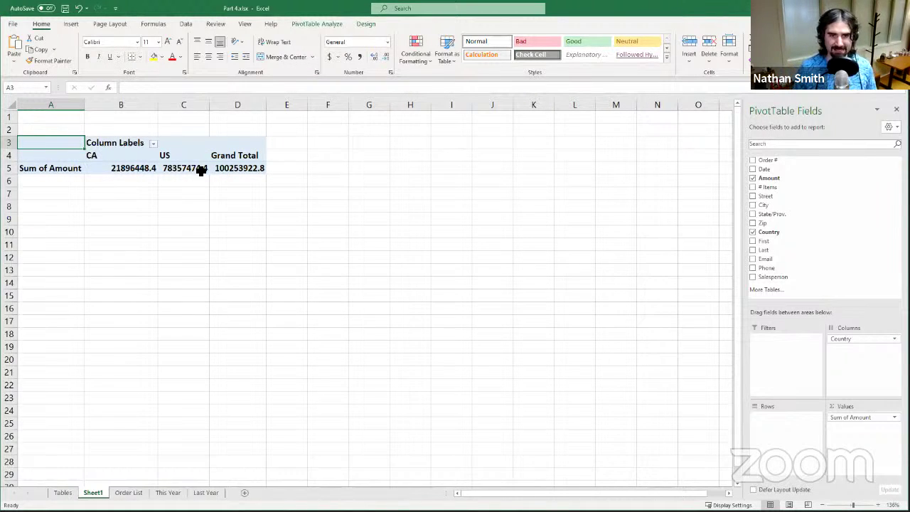
# Inspect the PivotTable's Sum of Amount values for CA, US and the Grand Total
pyautogui.click(64, 169)
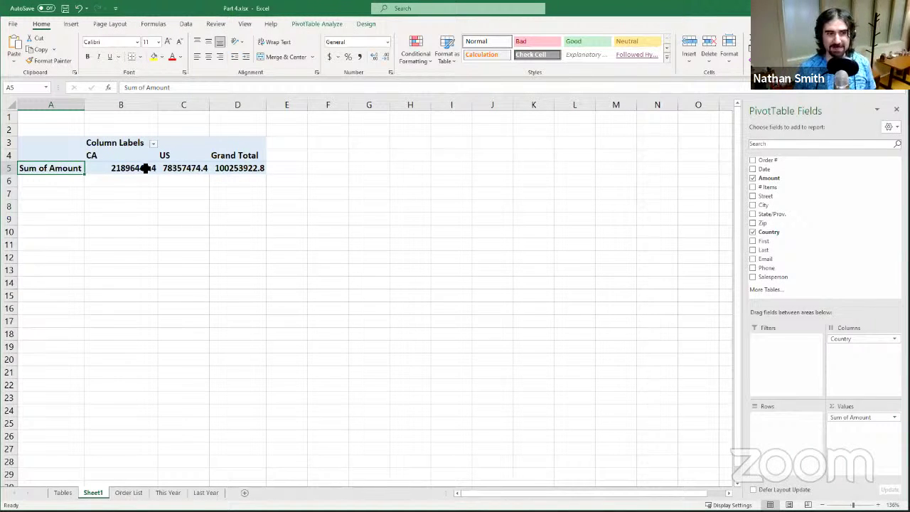
pyautogui.click(115, 167)
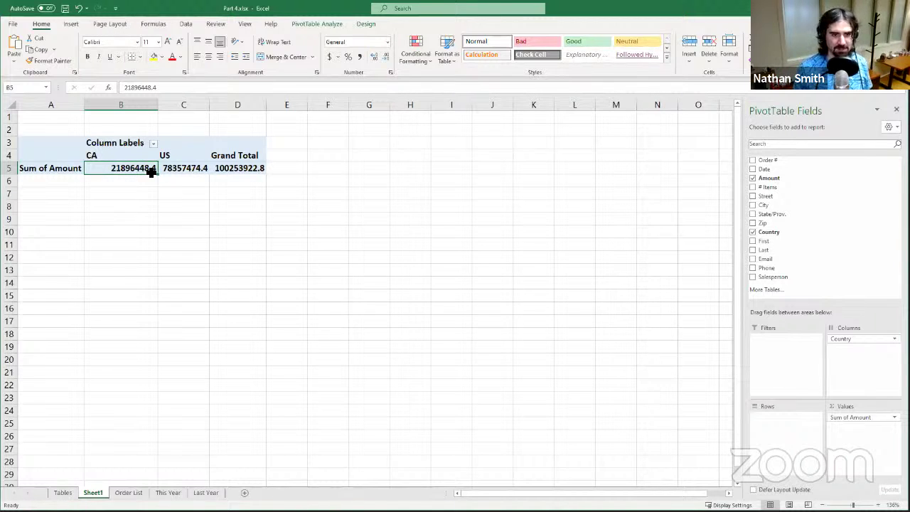
pyautogui.click(200, 170)
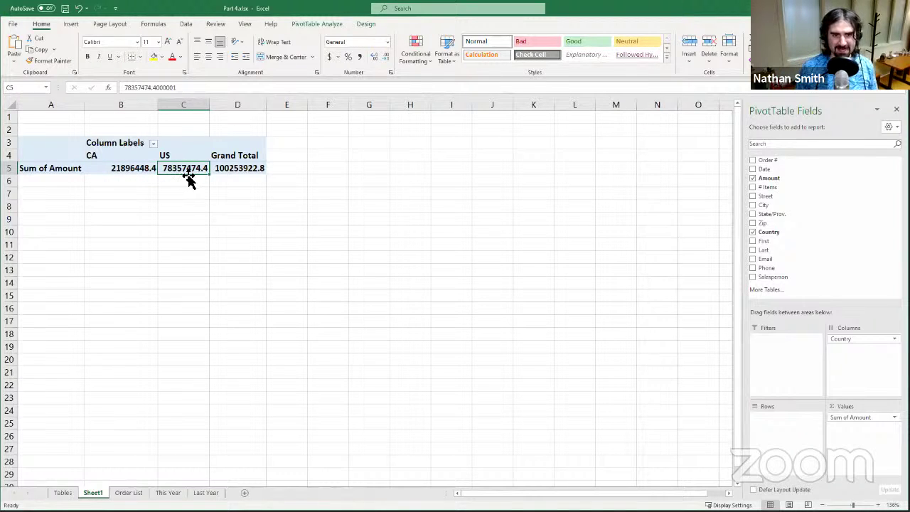
pyautogui.click(243, 171)
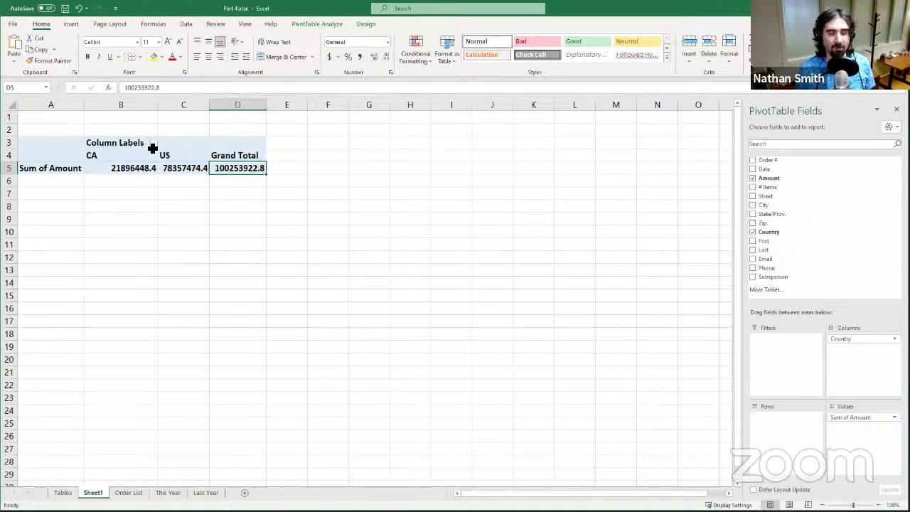
pyautogui.moveTo(120, 169)
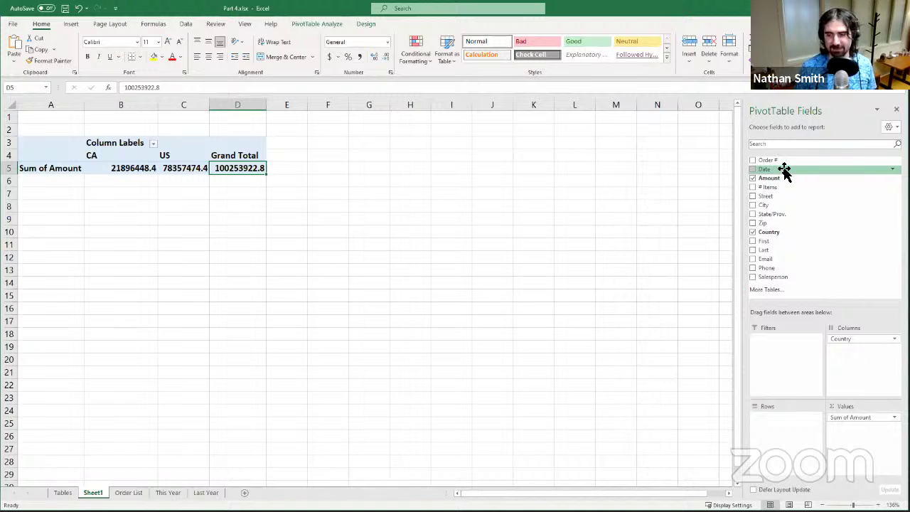
# Add the Date field to the PivotTable's Rows area and compare the result with the Order List sheet
pyautogui.moveTo(786, 173); pyautogui.dragTo(783, 442)
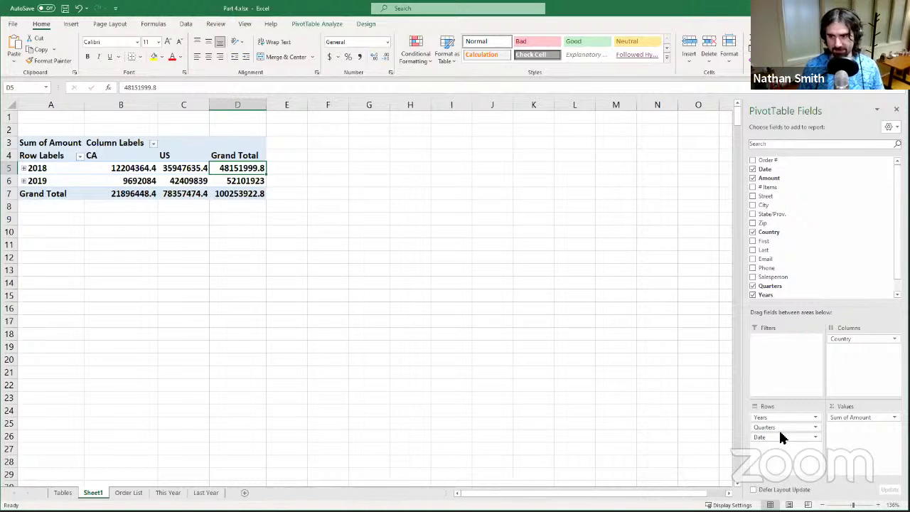
pyautogui.click(129, 492)
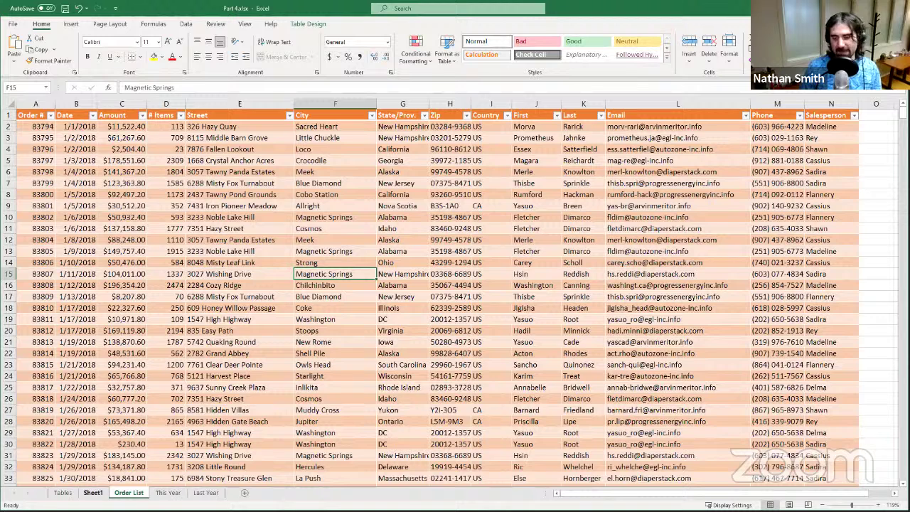
pyautogui.click(93, 492)
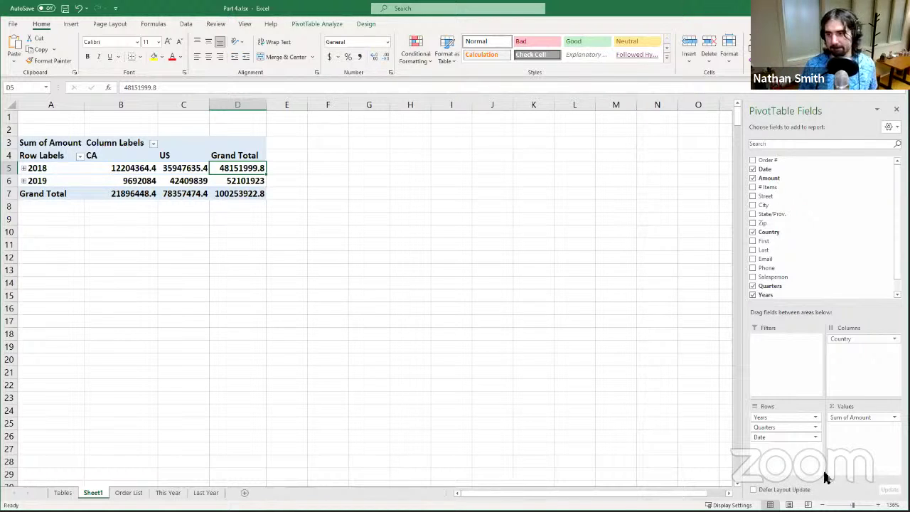
# Remove the Quarters and Years fields from the Rows area, keeping only Date
pyautogui.moveTo(816, 430); pyautogui.dragTo(818, 270)
pyautogui.moveTo(779, 421); pyautogui.dragTo(780, 290)
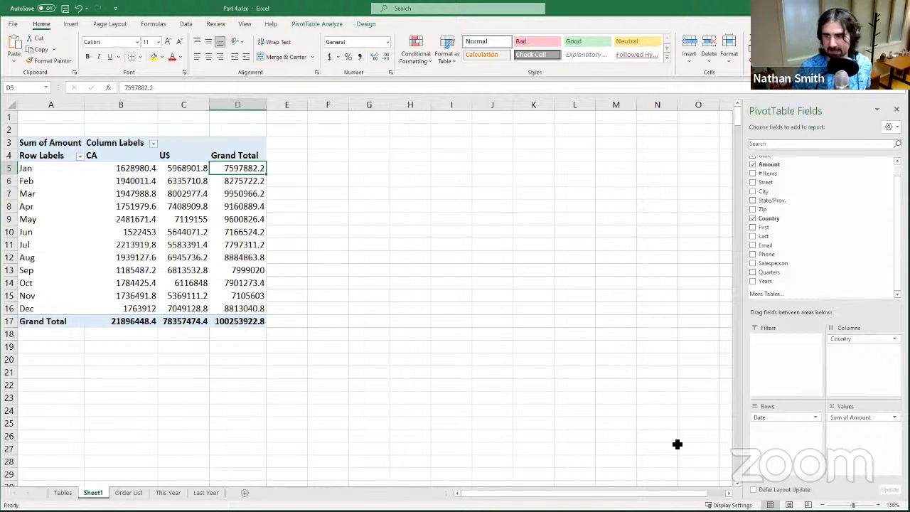
pyautogui.click(782, 418)
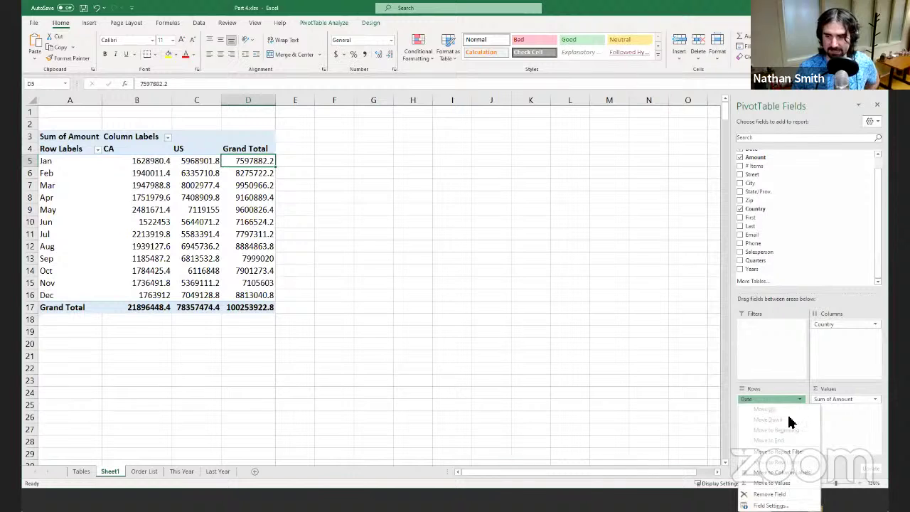
pyautogui.click(791, 270)
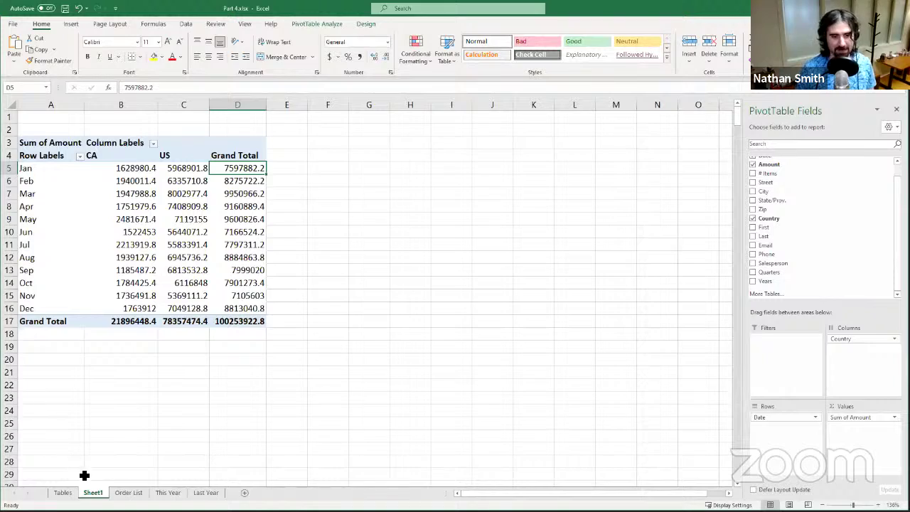
# Compare the Order List data with the monthly PivotTable and inspect the January amount for CA
pyautogui.click(125, 492)
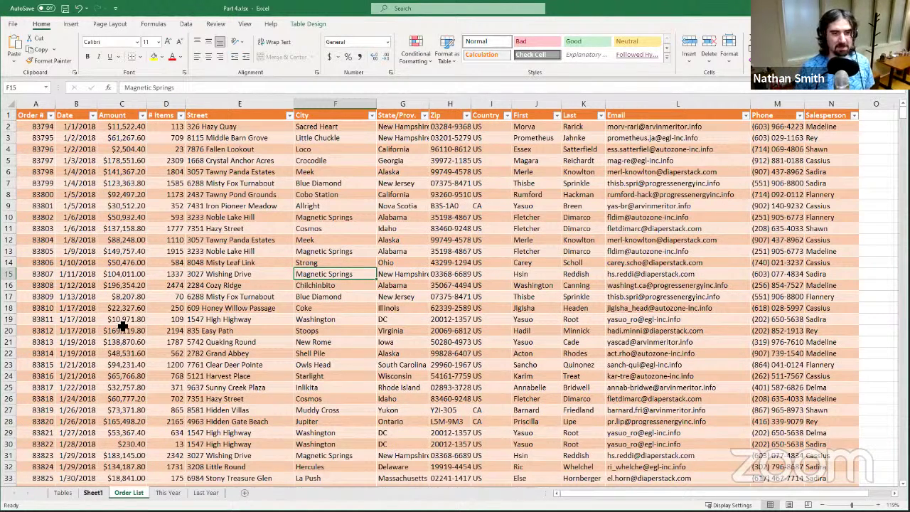
pyautogui.click(94, 493)
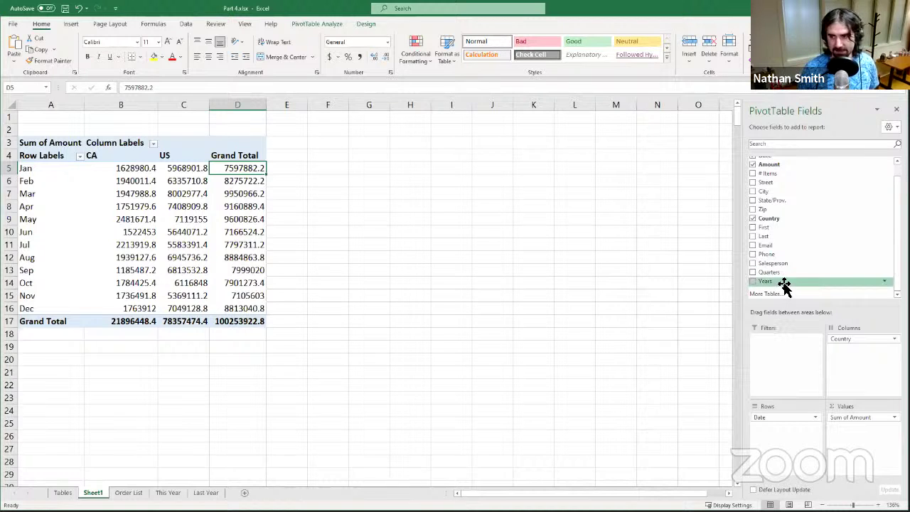
pyautogui.moveTo(850, 276); pyautogui.dragTo(774, 245)
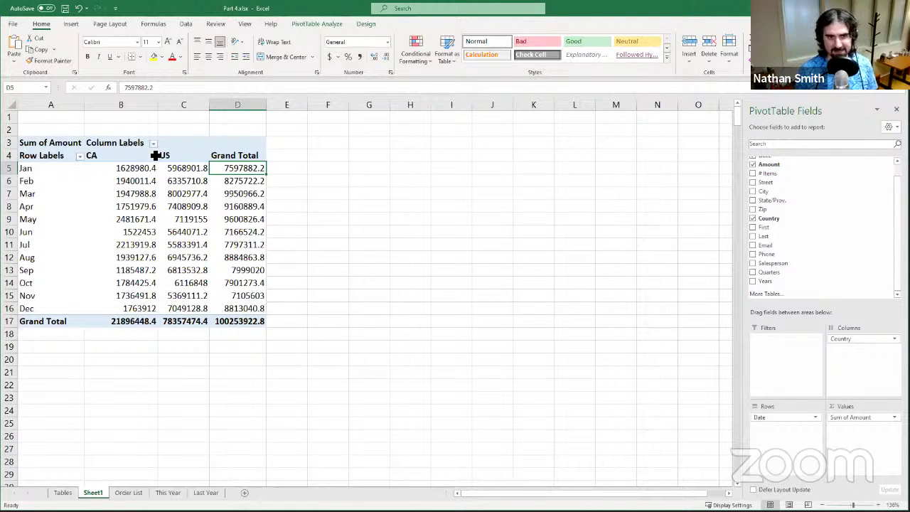
pyautogui.click(135, 168)
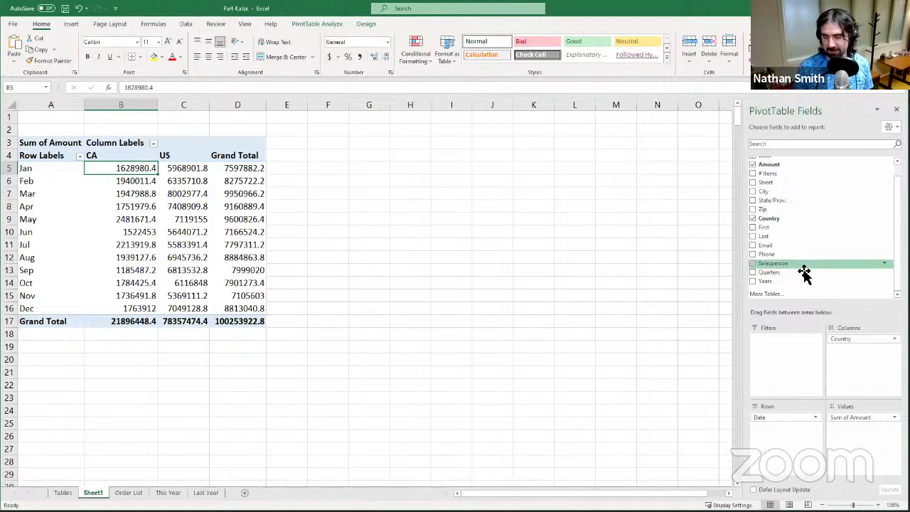
# Add the Quarters field above Date in the Rows area, and the Years field above Quarters
pyautogui.moveTo(801, 275); pyautogui.dragTo(764, 419)
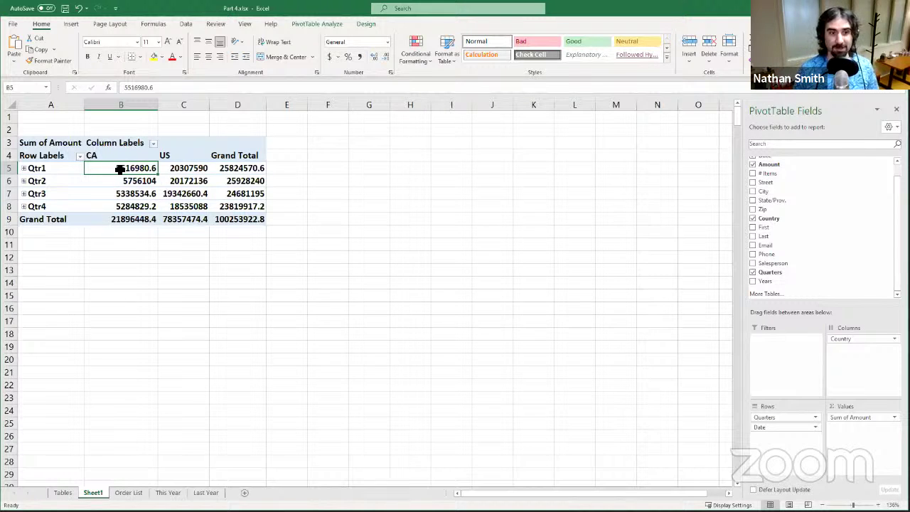
pyautogui.moveTo(124, 170)
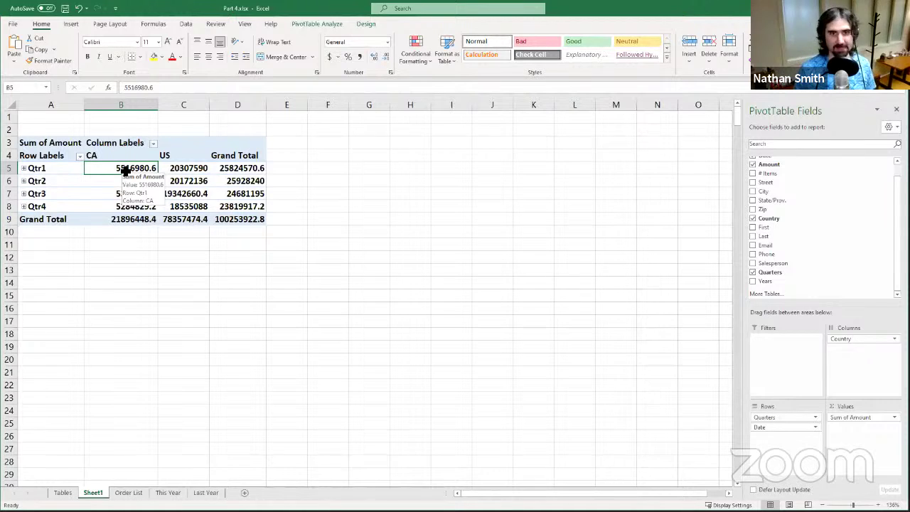
pyautogui.moveTo(775, 283); pyautogui.dragTo(775, 418)
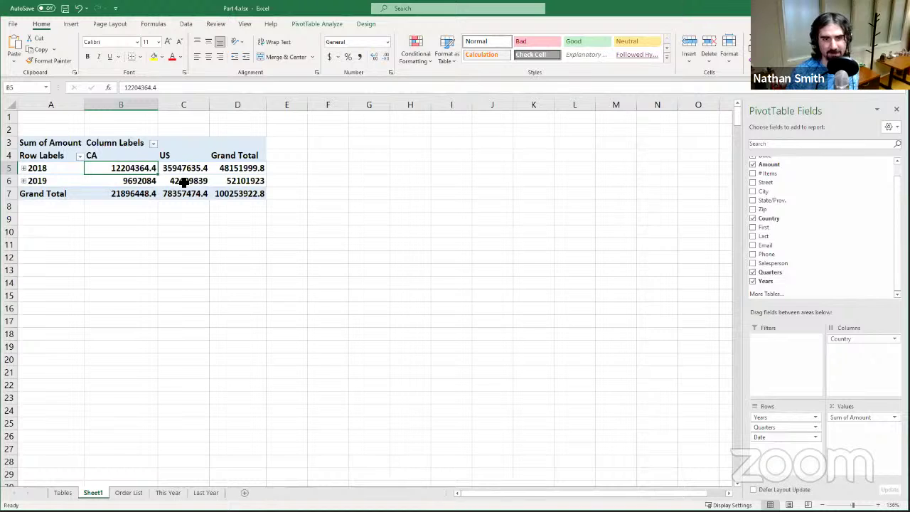
# Inspect the yearly grand totals and the 2018 amounts for CA and US, and review the available PivotTable fields
pyautogui.click(221, 173)
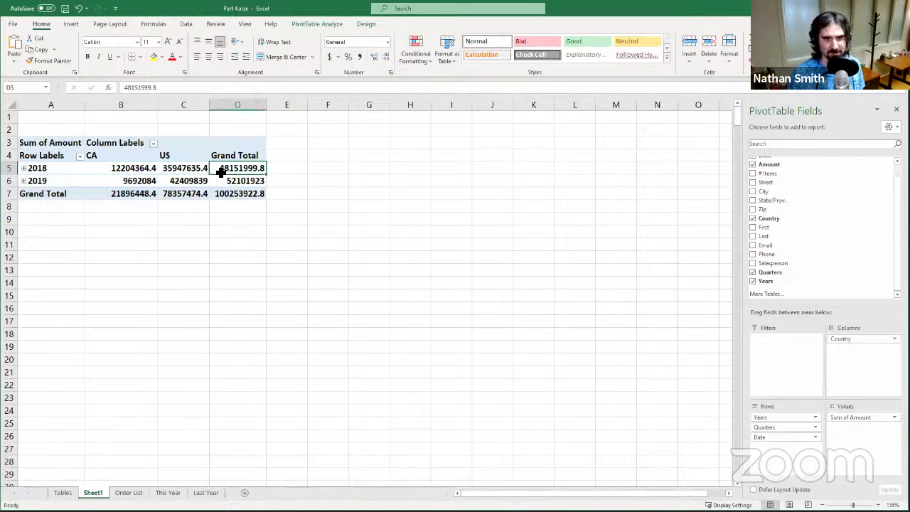
pyautogui.click(238, 182)
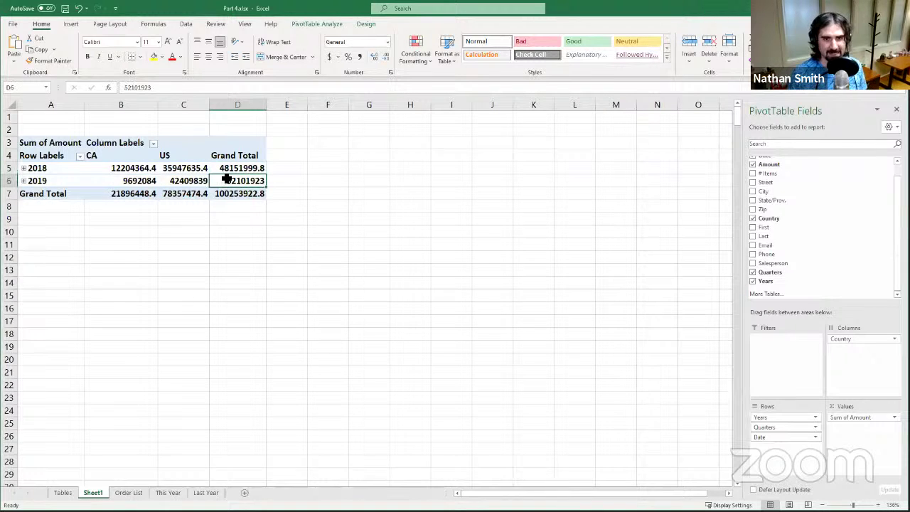
pyautogui.click(122, 167)
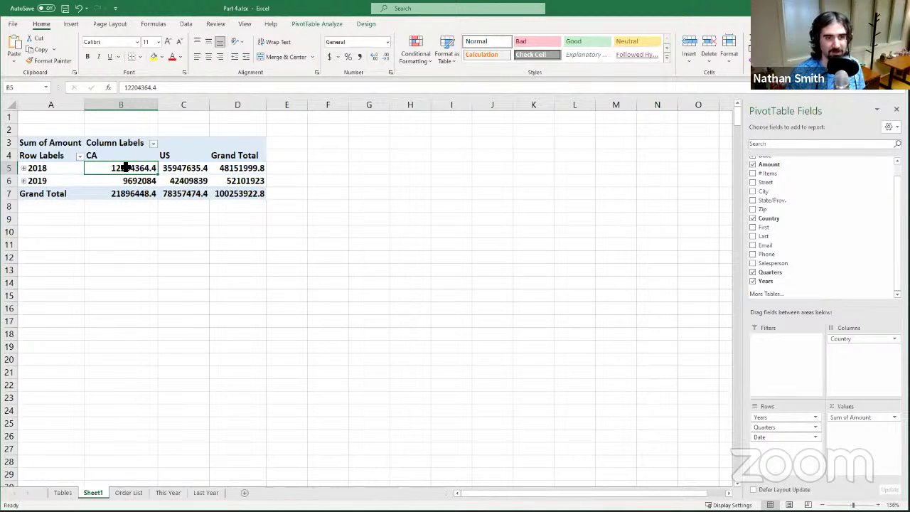
pyautogui.click(196, 172)
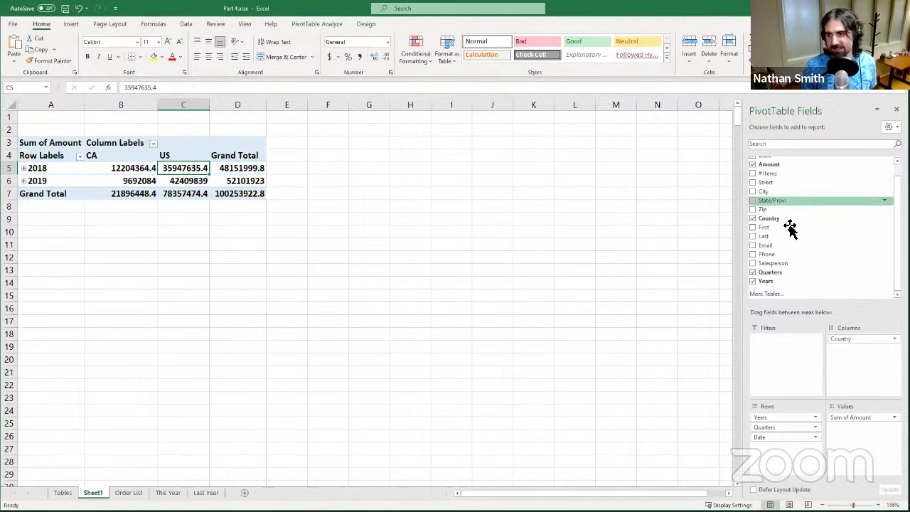
pyautogui.scroll(1, 798, 208)
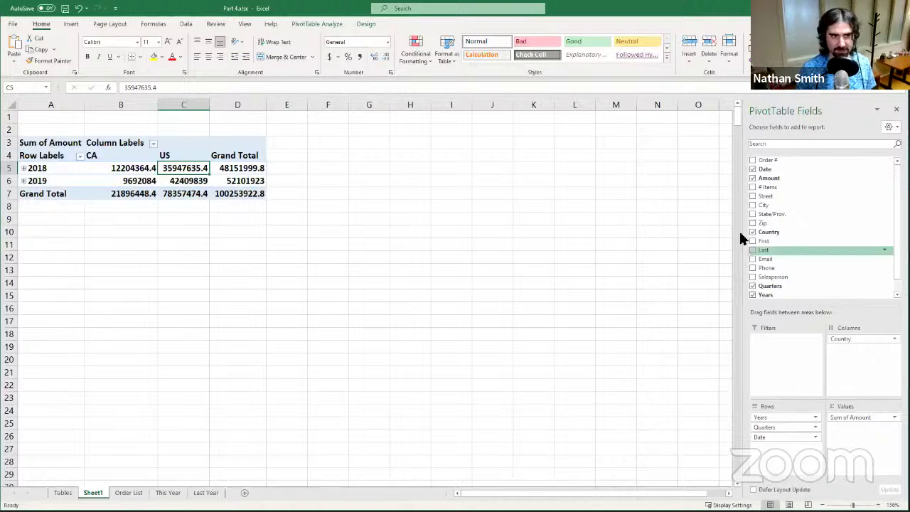
pyautogui.scroll(-2, 885, 264)
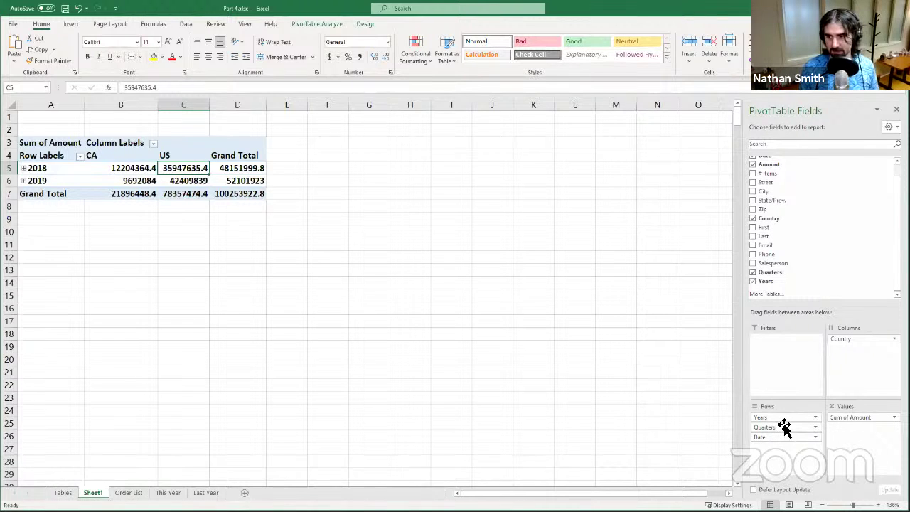
# Take Quarters and Years back out of the Rows area so the rows are grouped by Date alone
pyautogui.moveTo(784, 431); pyautogui.dragTo(787, 216)
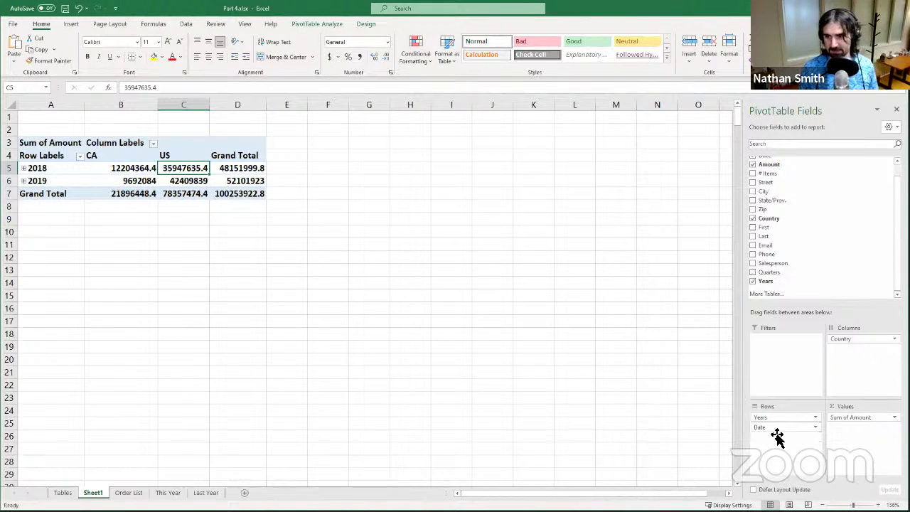
pyautogui.moveTo(778, 419); pyautogui.dragTo(788, 216)
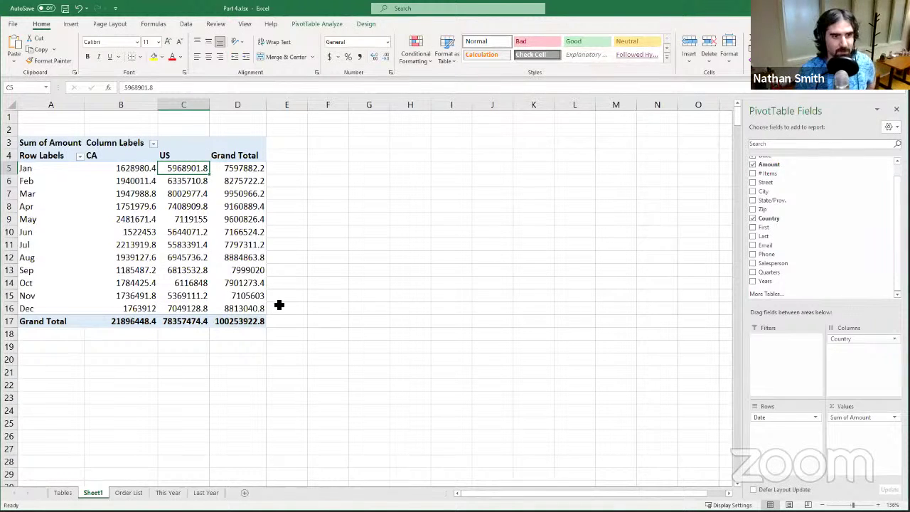
pyautogui.click(812, 418)
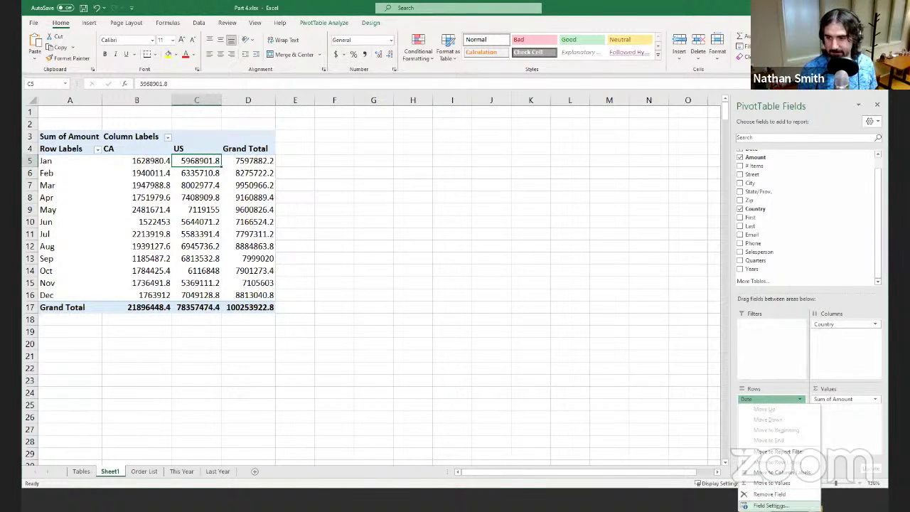
pyautogui.press('Return')
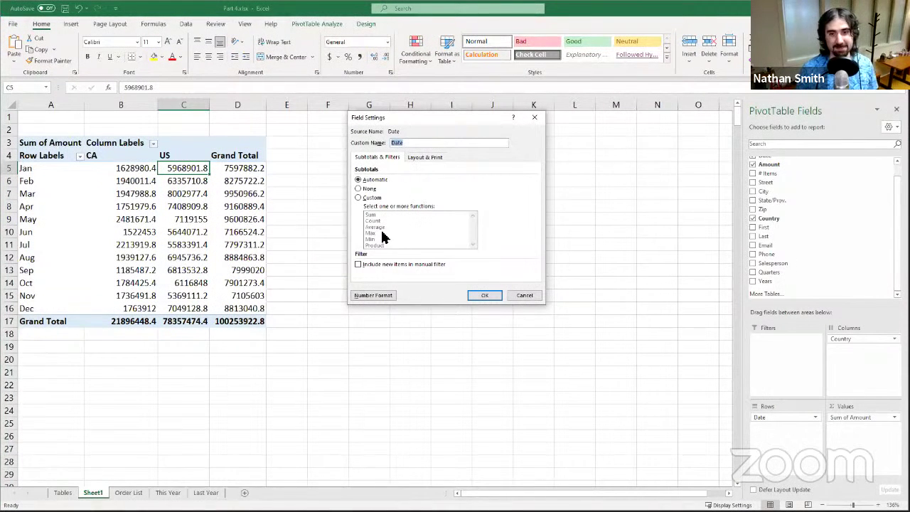
pyautogui.click(524, 295)
# Ungroup the months in the PivotTable's row labels so individual order dates are listed
pyautogui.click(63, 229)
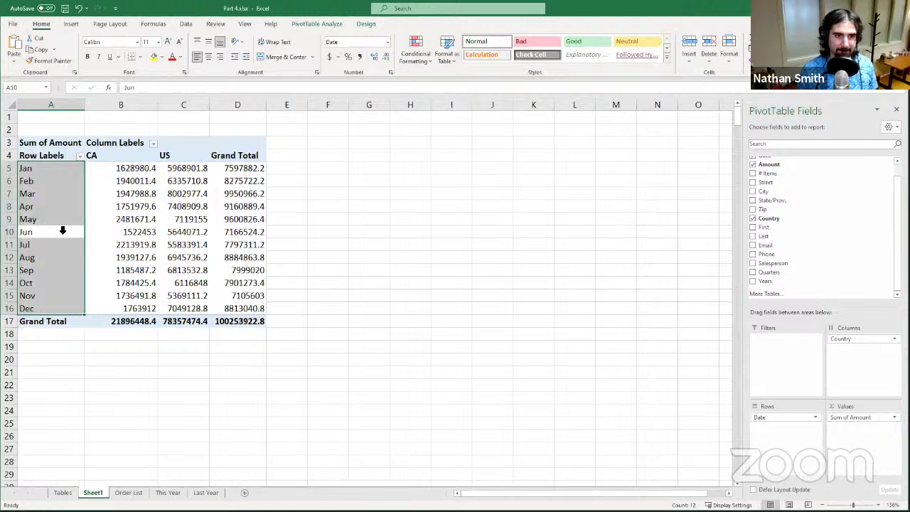
pyautogui.rightClick(63, 232)
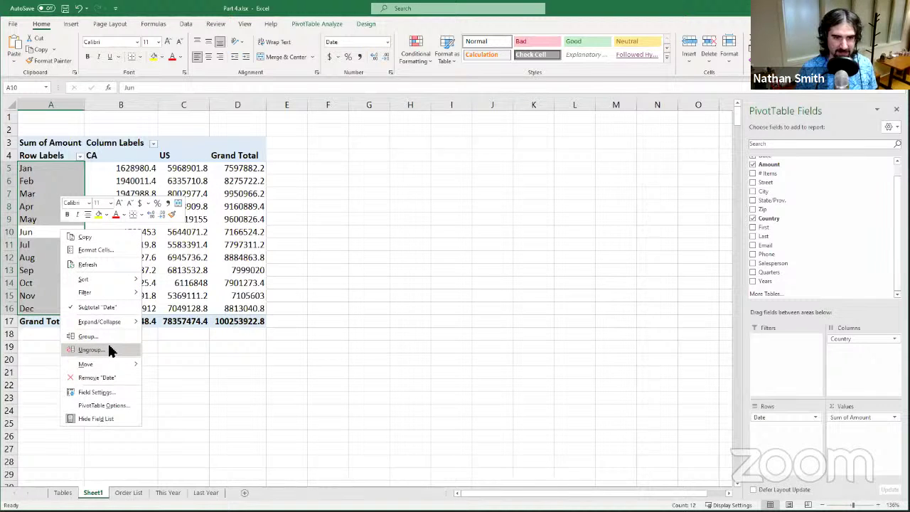
pyautogui.click(109, 349)
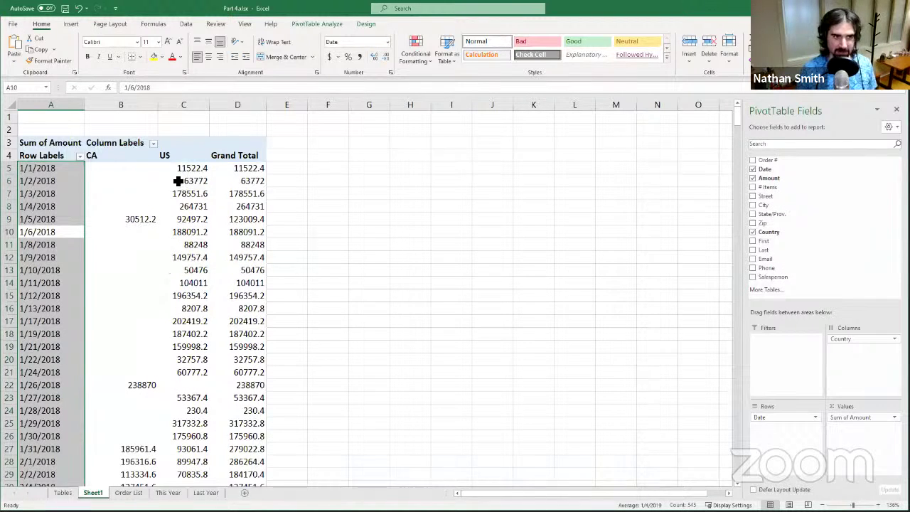
# Examine the individual date rows and the CA, US and Grand Total amounts for 1/5/2018
pyautogui.click(38, 172)
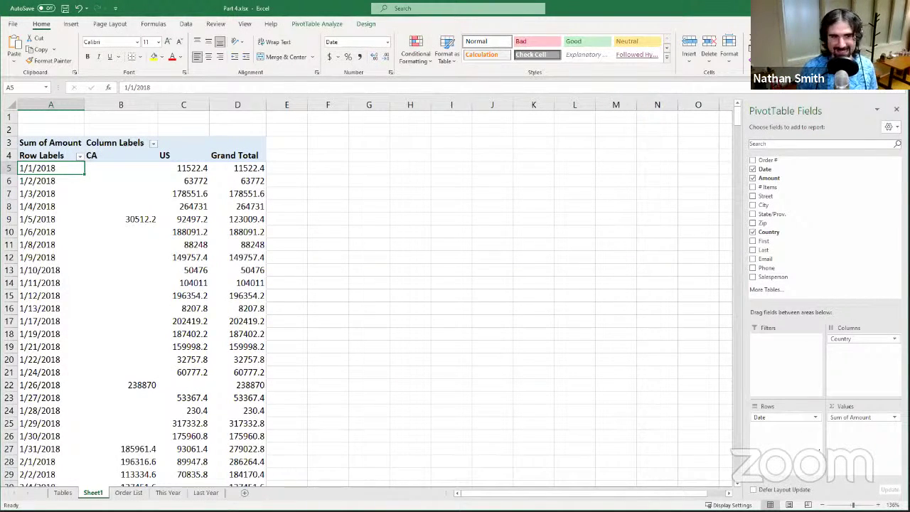
pyautogui.scroll(-10, 53, 205)
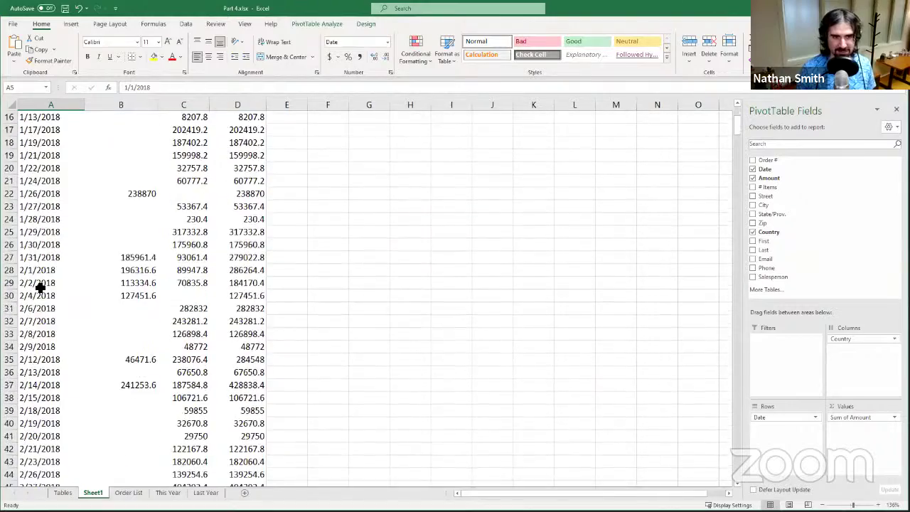
pyautogui.scroll(-5, 40, 286)
pyautogui.scroll(15, 40, 287)
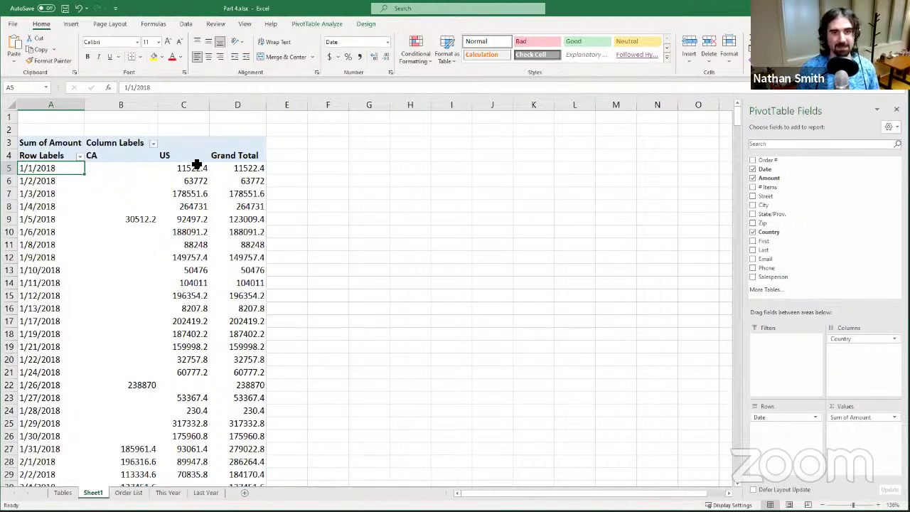
pyautogui.click(142, 223)
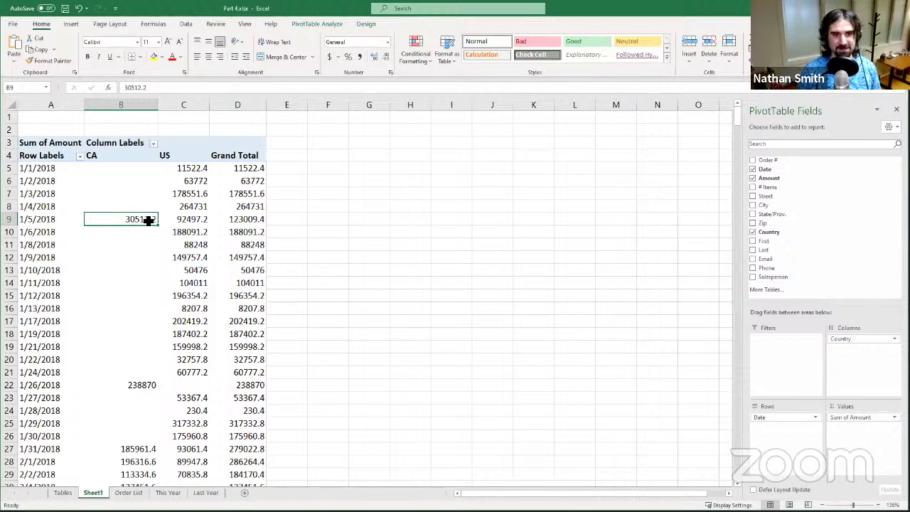
pyautogui.click(189, 220)
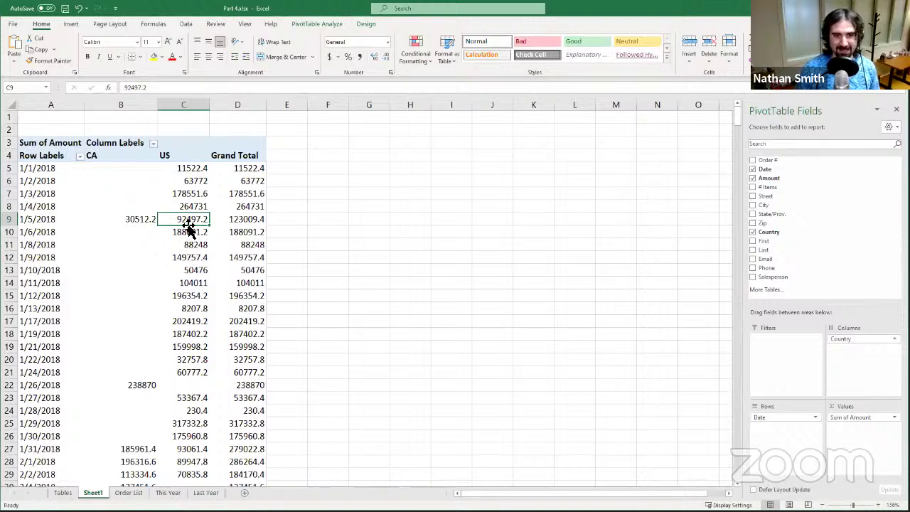
pyautogui.click(241, 222)
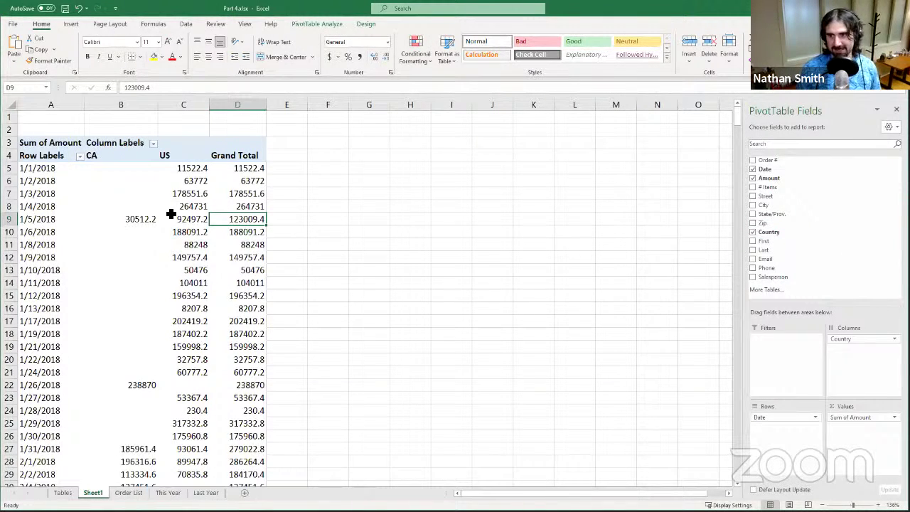
# Group the PivotTable's row dates by Months, Quarters and Years
pyautogui.click(76, 232)
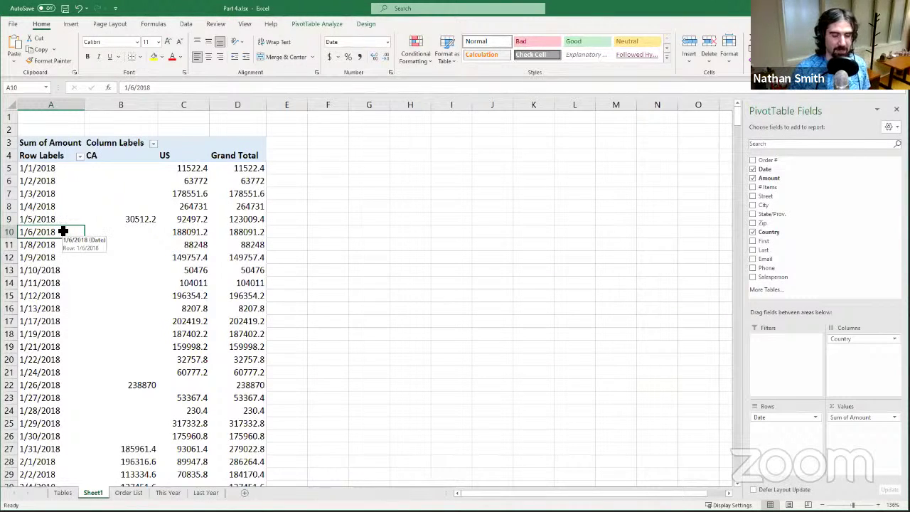
pyautogui.click(62, 212)
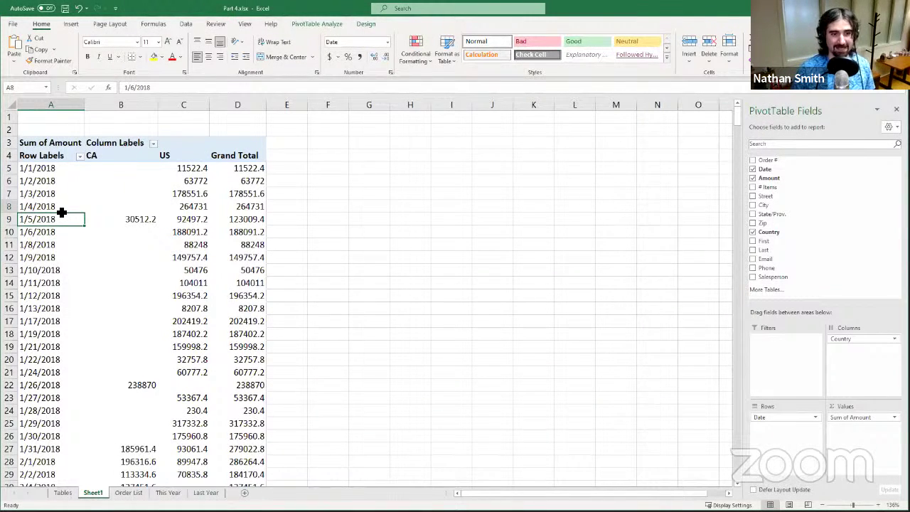
pyautogui.rightClick(60, 213)
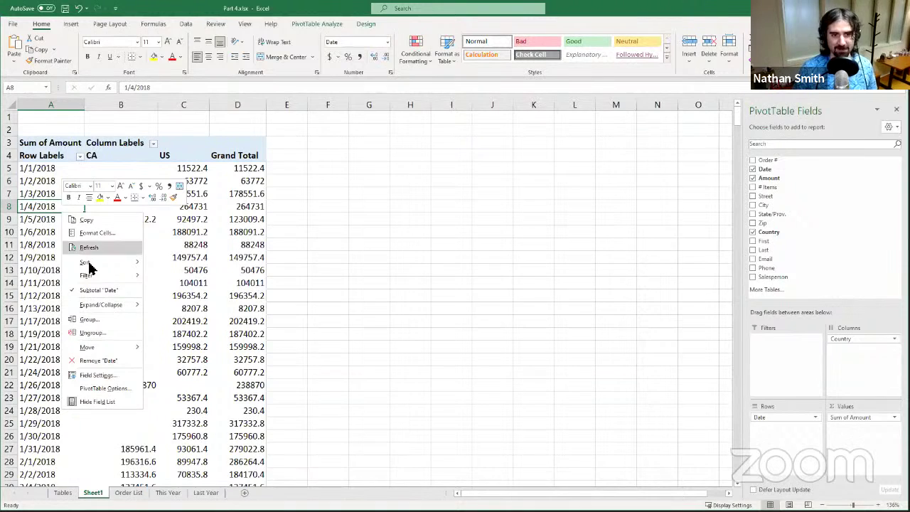
pyautogui.click(108, 322)
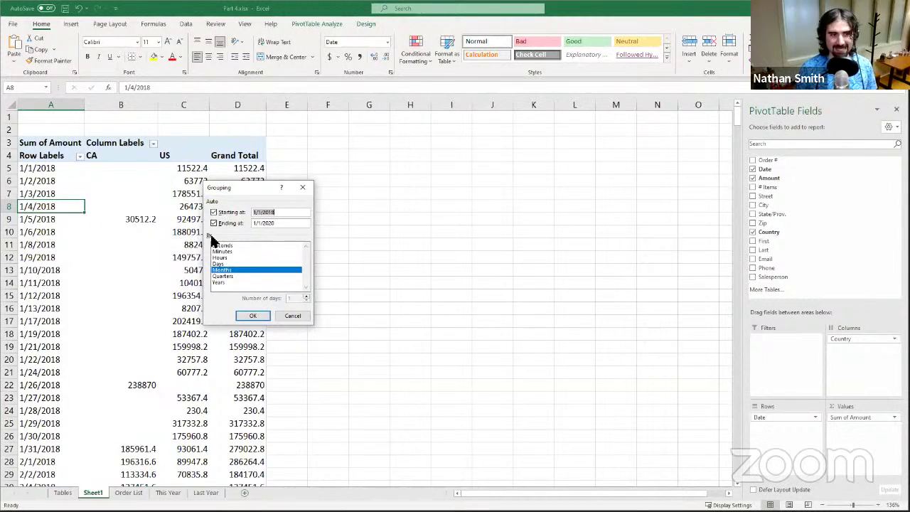
pyautogui.click(231, 276)
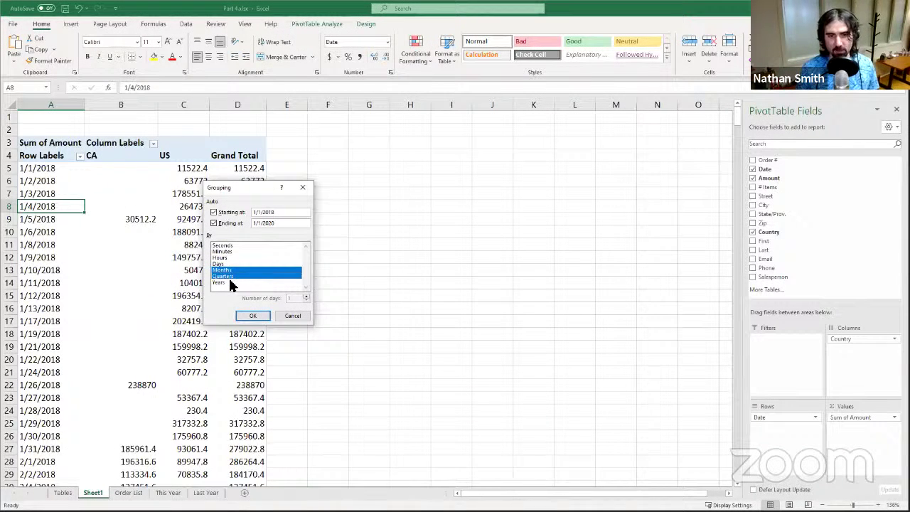
pyautogui.click(216, 282)
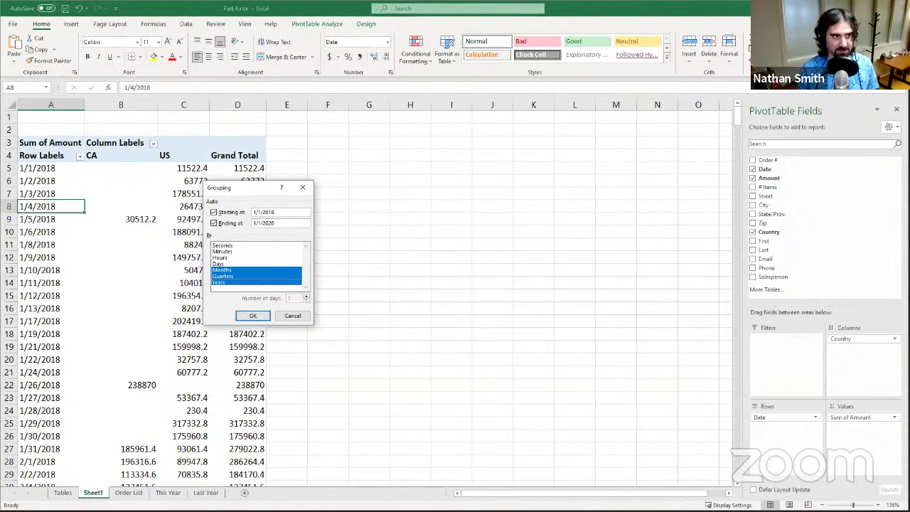
pyautogui.click(255, 317)
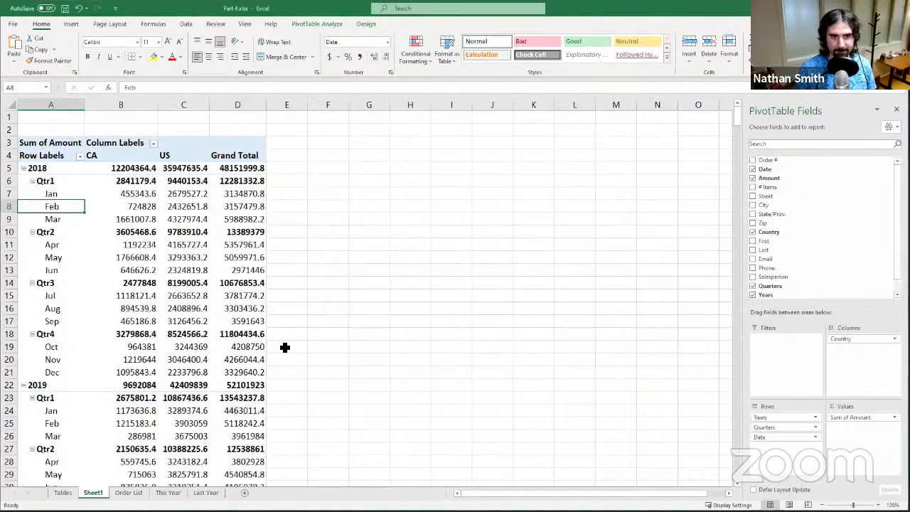
# Examine the grouped PivotTable, comparing the 2018 block, the 2019 block and the Grand Total row
pyautogui.scroll(-4, 100, 298)
pyautogui.scroll(4, 101, 301)
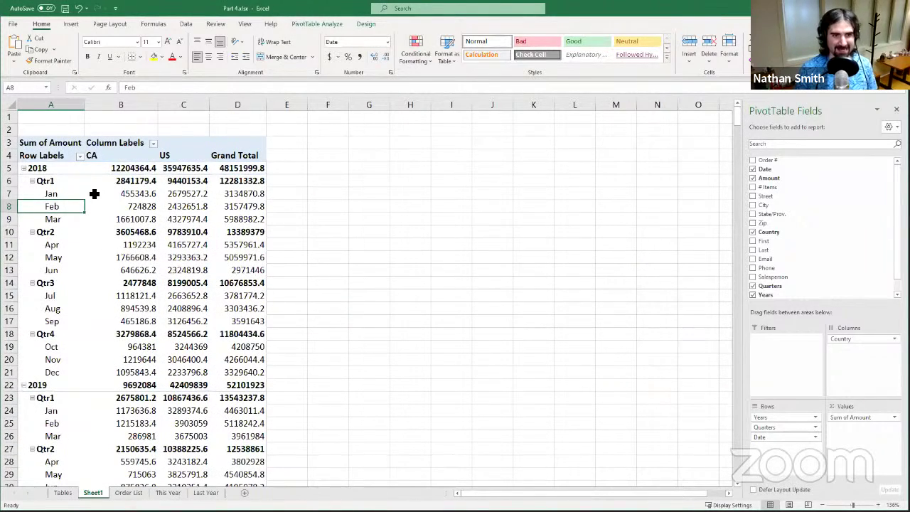
pyautogui.moveTo(88, 258)
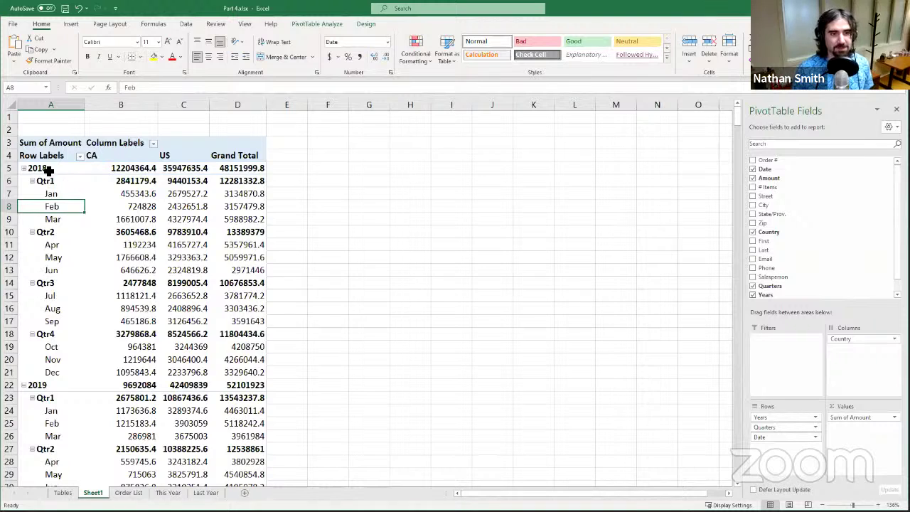
pyautogui.moveTo(44, 168); pyautogui.dragTo(232, 361)
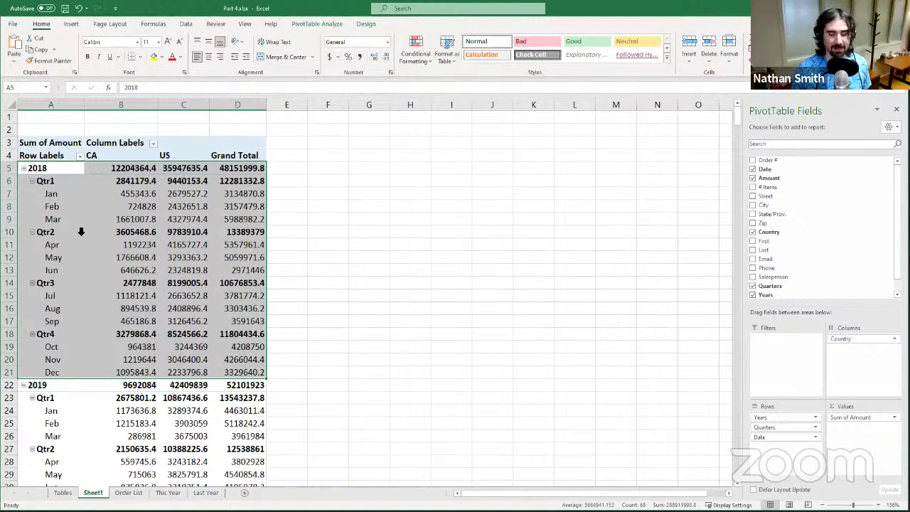
pyautogui.scroll(-1, 81, 232)
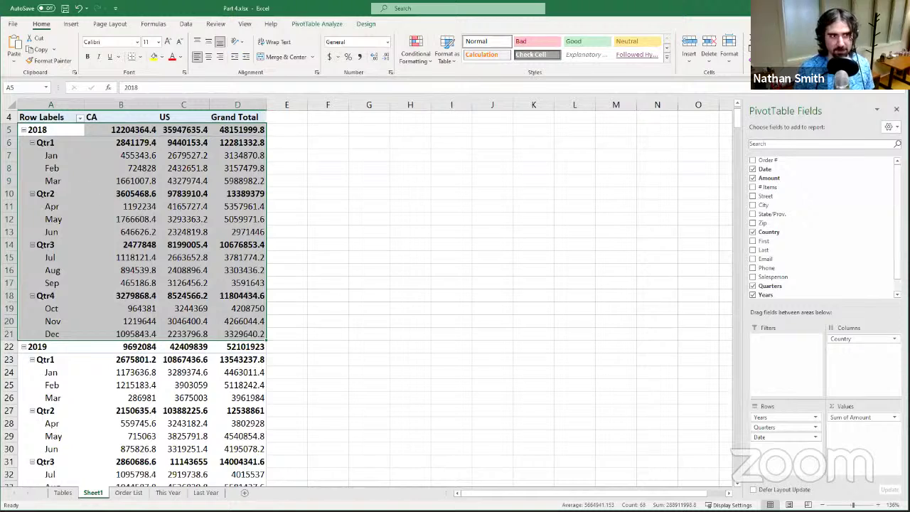
pyautogui.scroll(-3, 114, 221)
pyautogui.scroll(2, 107, 216)
pyautogui.scroll(1, 81, 223)
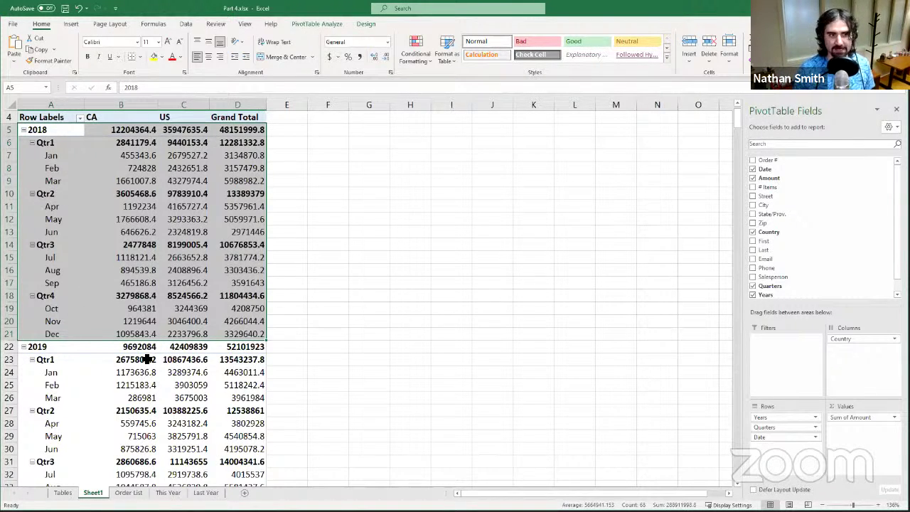
pyautogui.scroll(-3, 81, 366)
pyautogui.moveTo(44, 232); pyautogui.dragTo(229, 433)
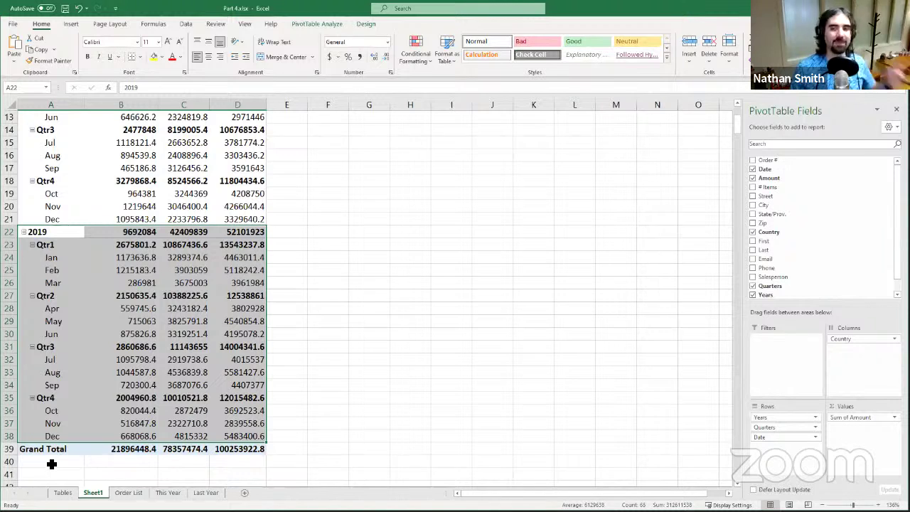
pyautogui.moveTo(52, 455); pyautogui.dragTo(248, 453)
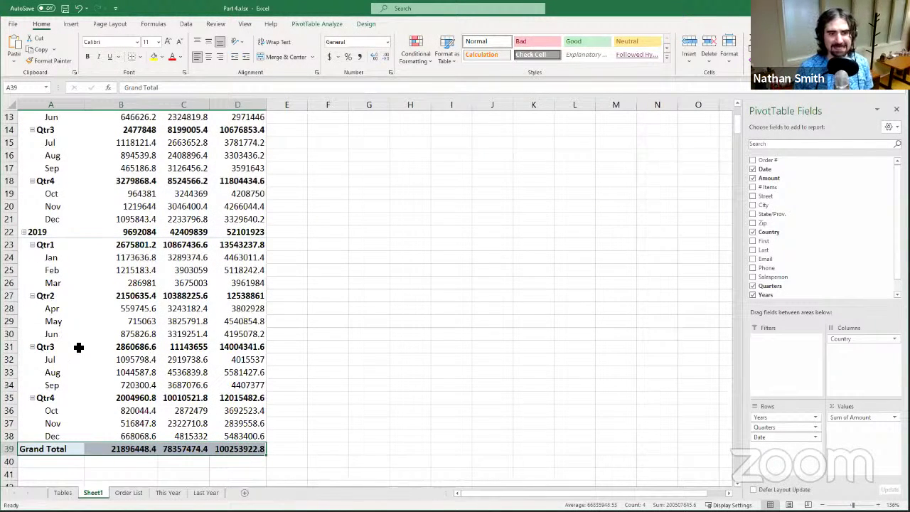
pyautogui.scroll(4, 73, 181)
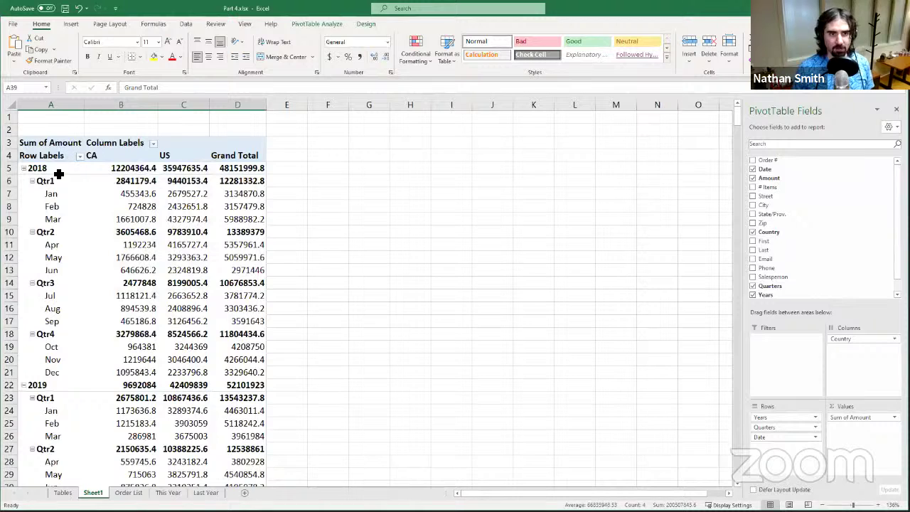
# Inspect the 2018 Qtr1 block and its January, February and March rows across both countries
pyautogui.click(57, 172)
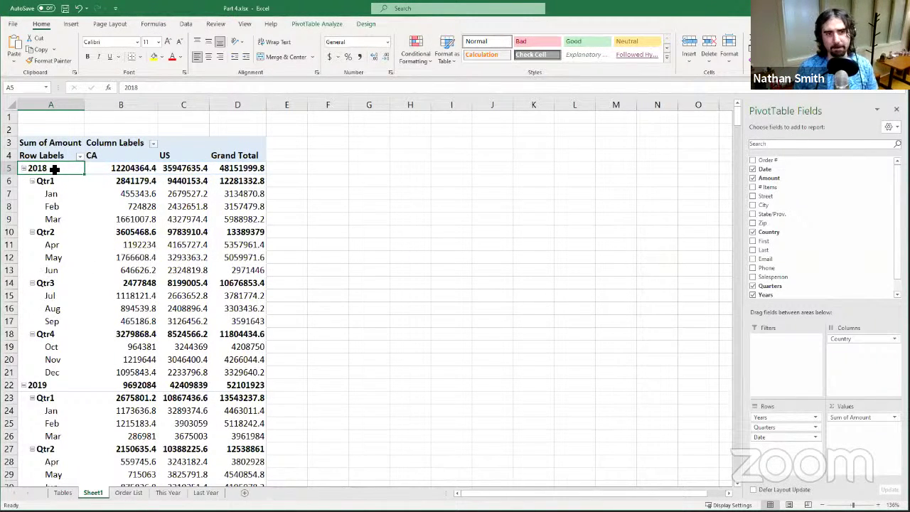
pyautogui.moveTo(68, 170); pyautogui.dragTo(242, 220)
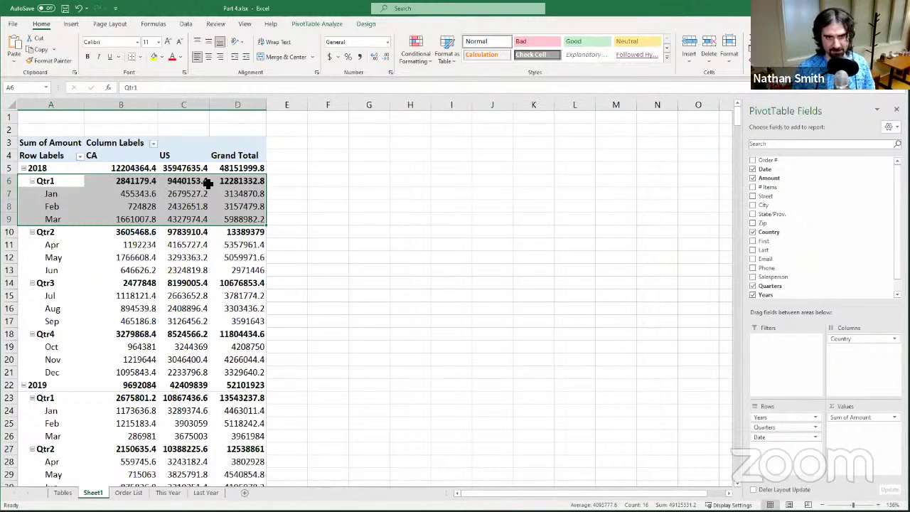
pyautogui.click(69, 195)
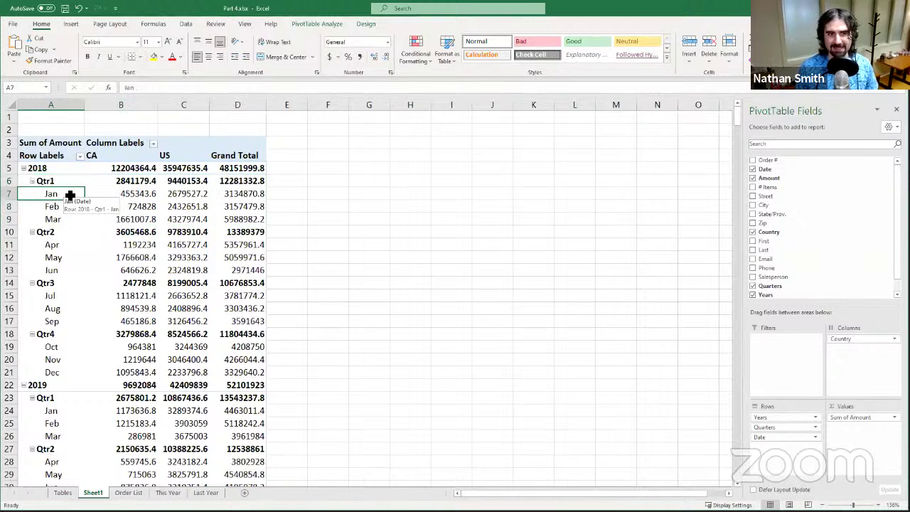
pyautogui.moveTo(70, 195); pyautogui.dragTo(249, 199)
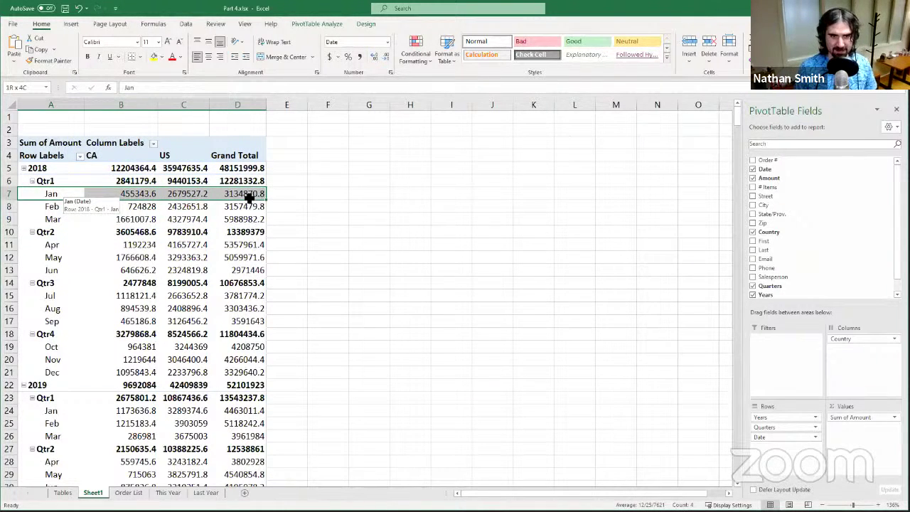
pyautogui.moveTo(46, 207); pyautogui.dragTo(235, 211)
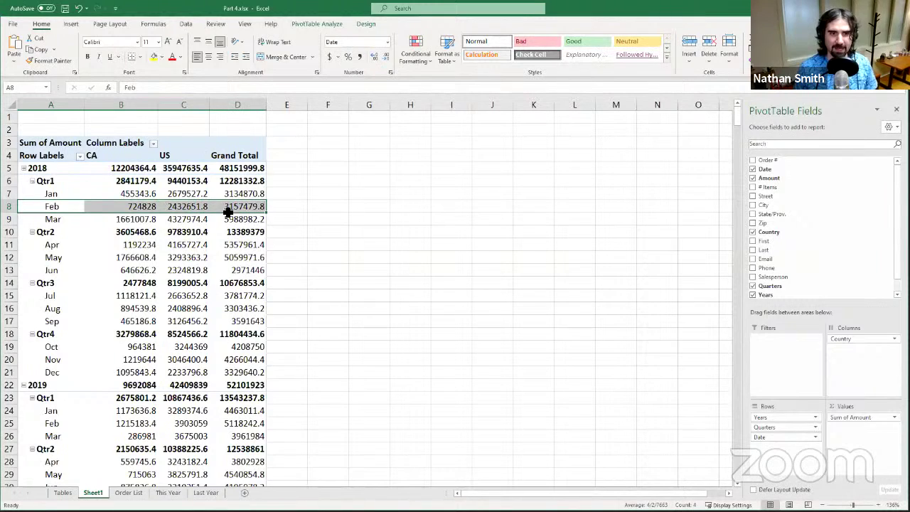
pyautogui.moveTo(67, 220); pyautogui.dragTo(238, 221)
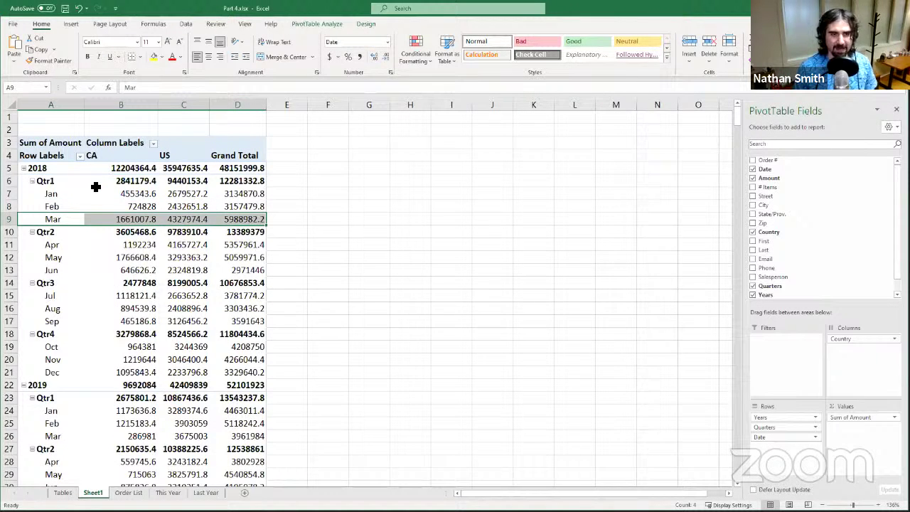
pyautogui.click(57, 171)
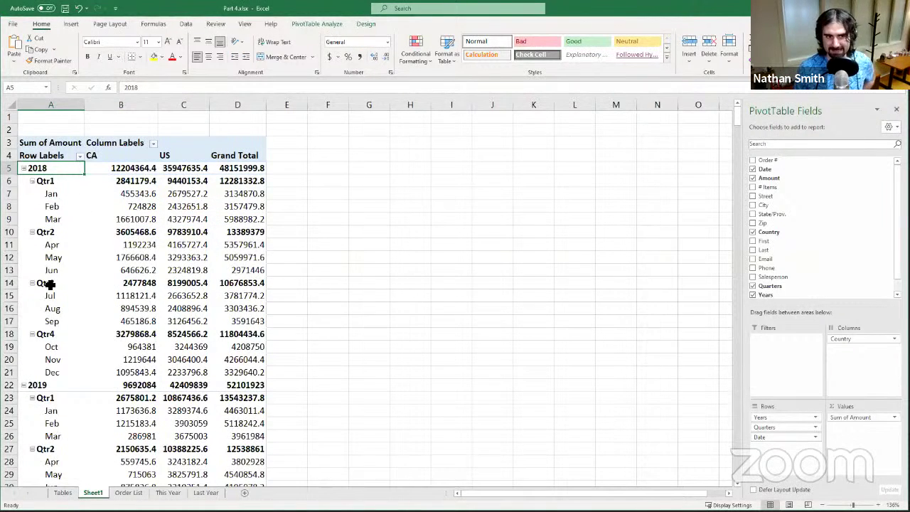
# Collapse Qtr1 through Qtr4 to show only quarterly totals under each year, and select the US amount for 2018 Qtr1
pyautogui.click(32, 181)
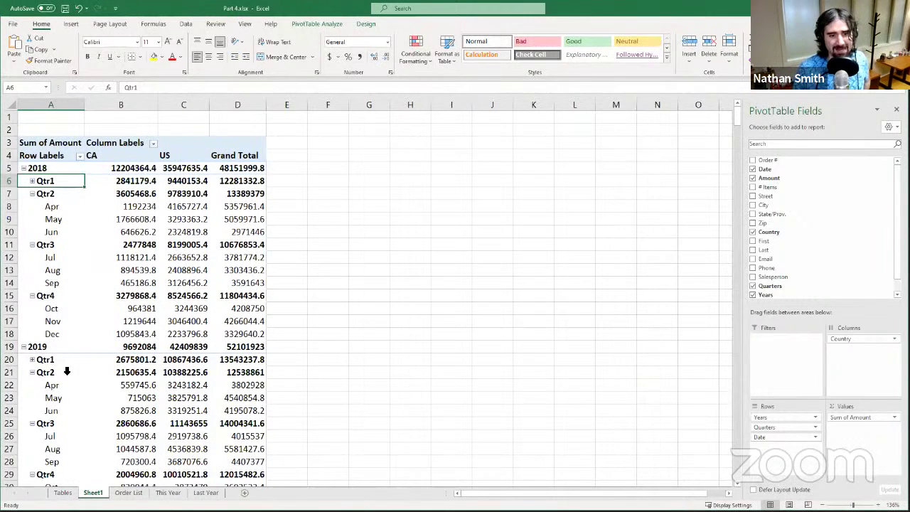
pyautogui.click(32, 195)
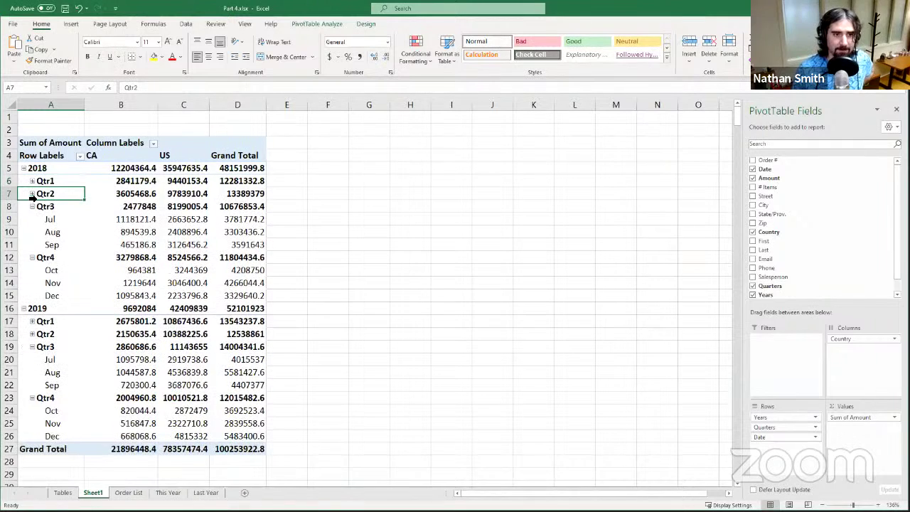
pyautogui.click(32, 207)
pyautogui.click(32, 221)
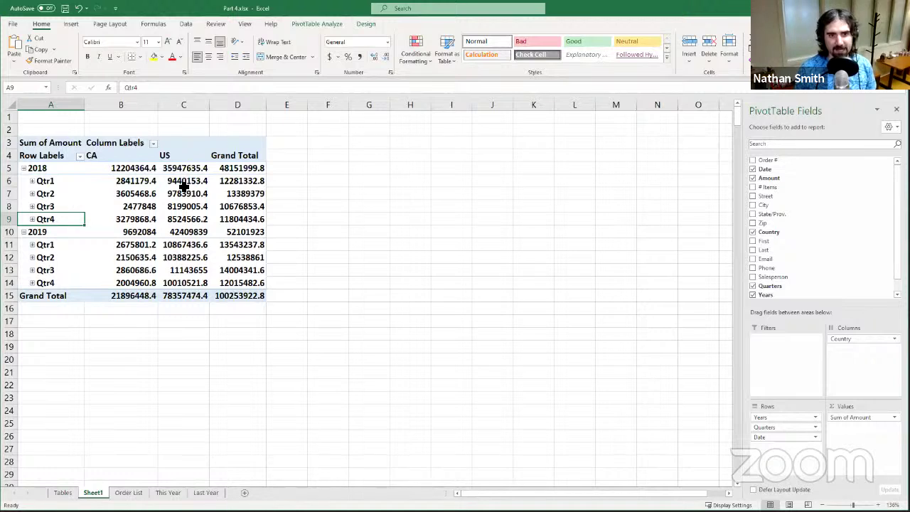
pyautogui.click(181, 183)
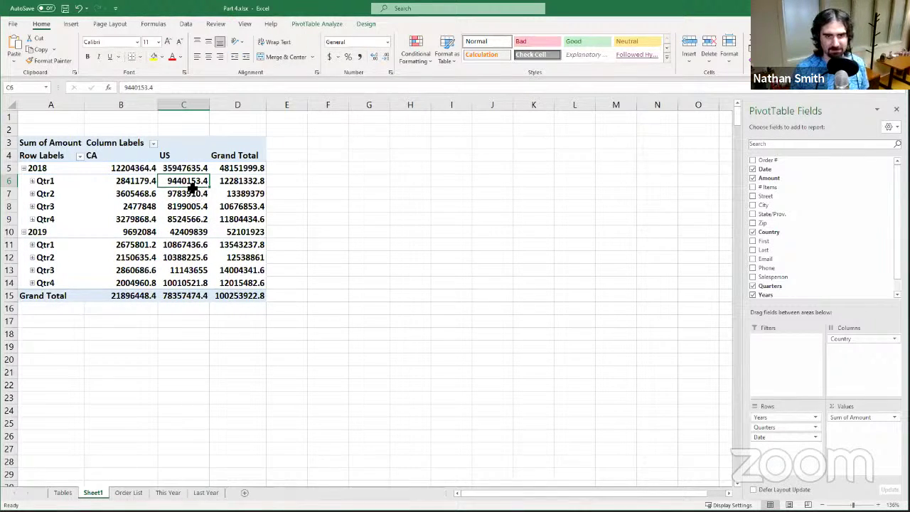
# Expand Qtr1 and Qtr3 to show their months, and collapse them back to quarterly totals
pyautogui.moveTo(183, 188)
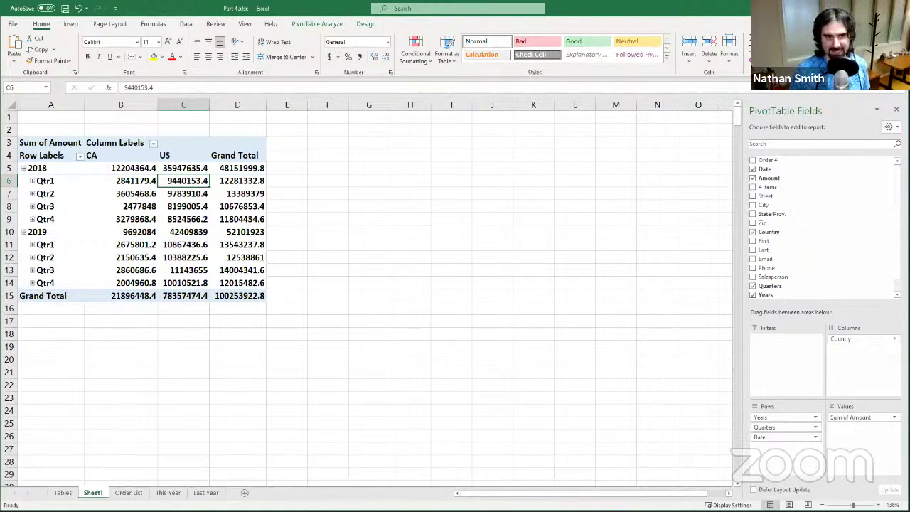
pyautogui.click(32, 244)
pyautogui.click(32, 244)
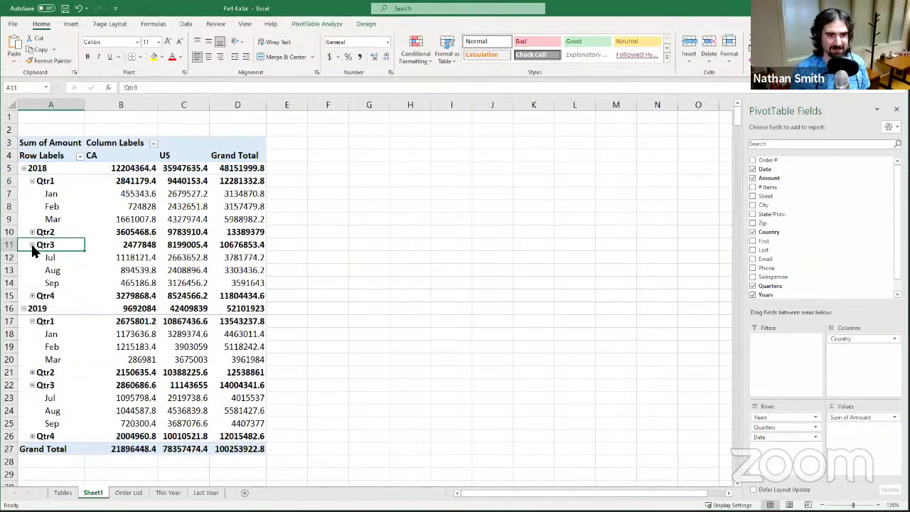
pyautogui.click(32, 245)
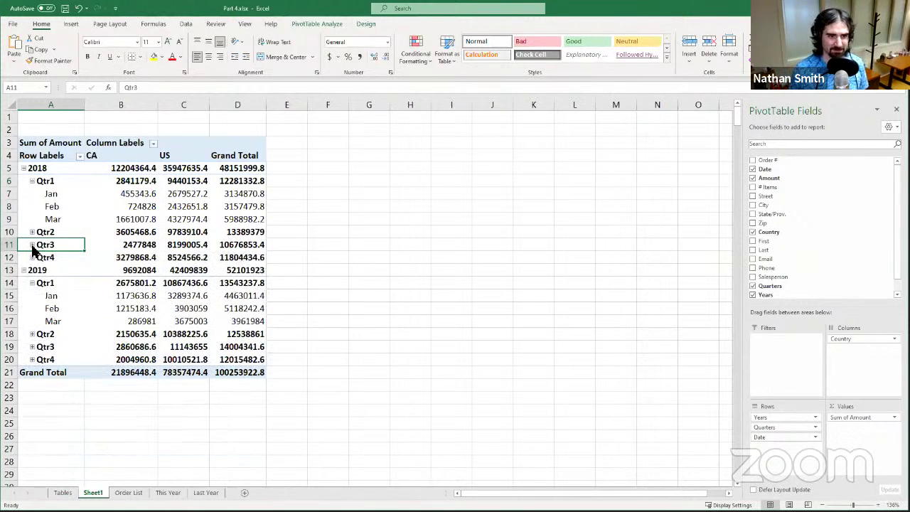
pyautogui.click(32, 282)
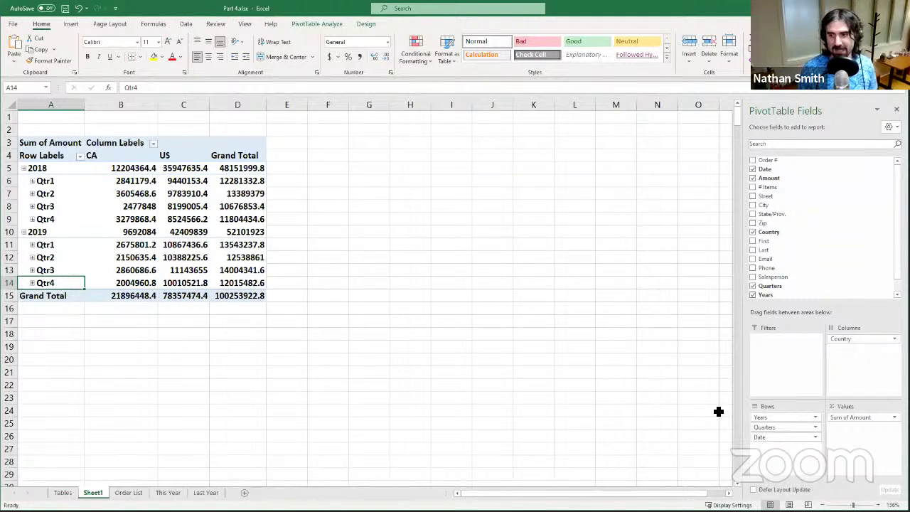
# Remove the Date field from the PivotTable rows and add it back below Quarters
pyautogui.click(778, 438)
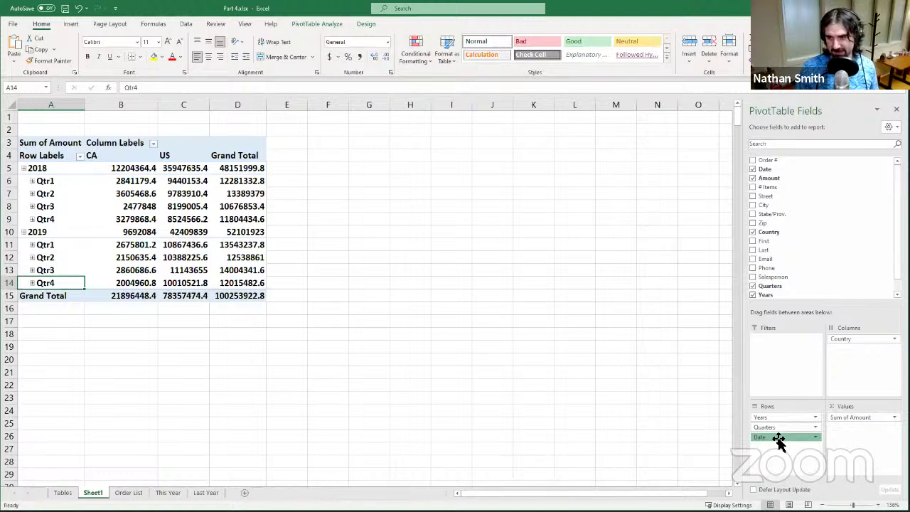
pyautogui.moveTo(778, 439); pyautogui.dragTo(796, 225)
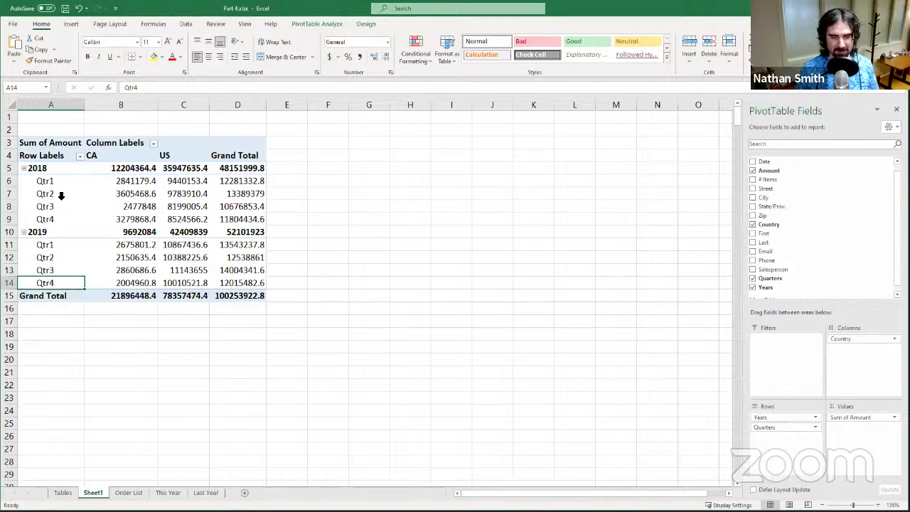
pyautogui.click(73, 254)
pyautogui.click(98, 245)
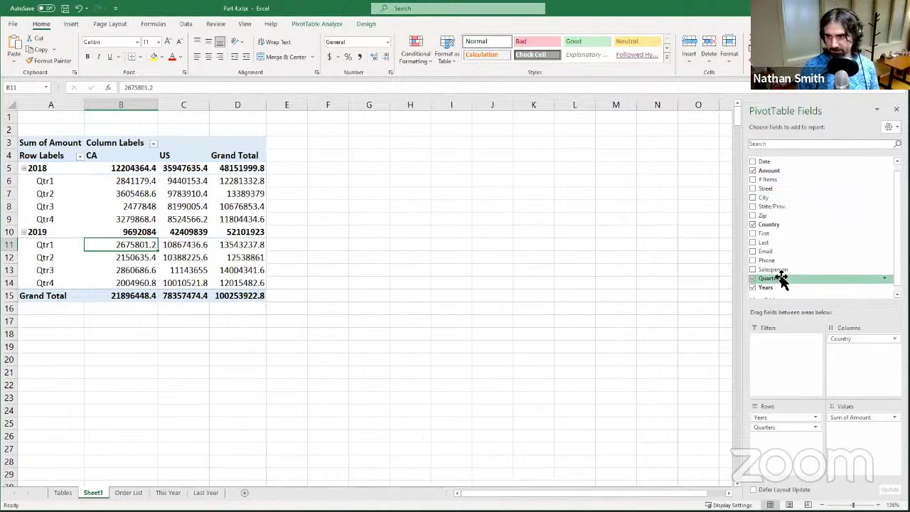
pyautogui.scroll(1, 779, 234)
pyautogui.moveTo(773, 187); pyautogui.dragTo(796, 459)
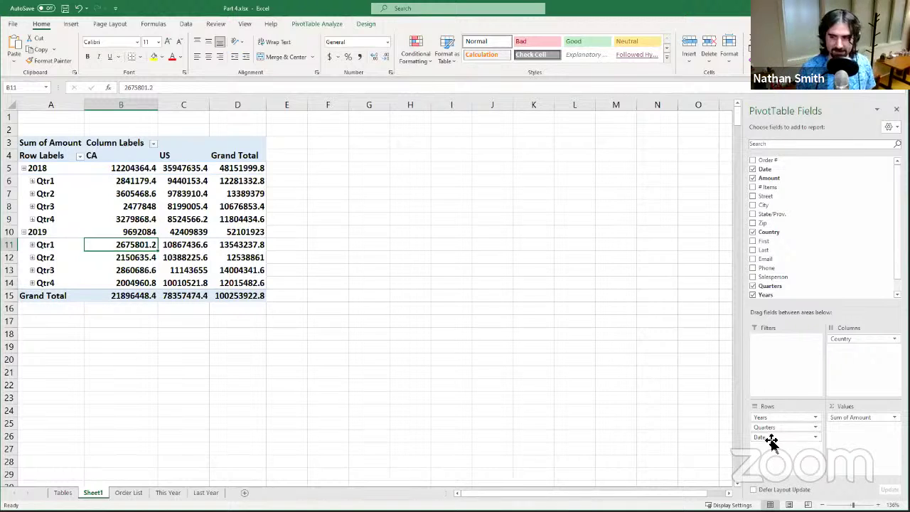
# Move Date to the first position in the row fields, above Years and Quarters, and inspect the January block
pyautogui.moveTo(772, 441)
pyautogui.mouseDown()
pyautogui.moveTo(786, 435)
pyautogui.moveTo(781, 425)
pyautogui.mouseUp()
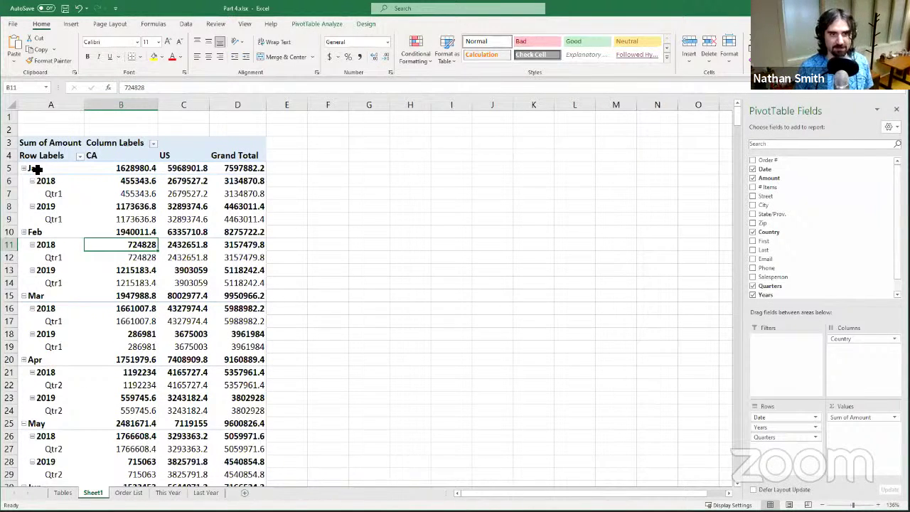
pyautogui.moveTo(42, 168); pyautogui.dragTo(237, 221)
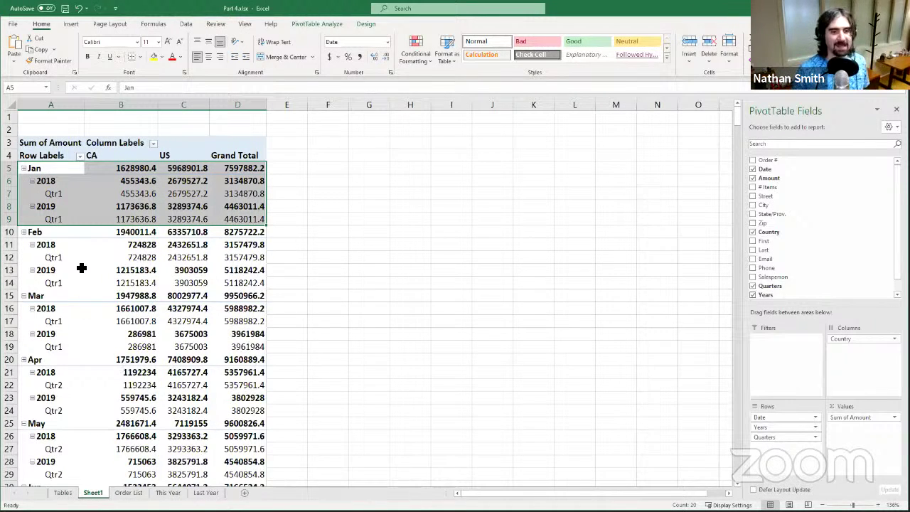
pyautogui.click(91, 193)
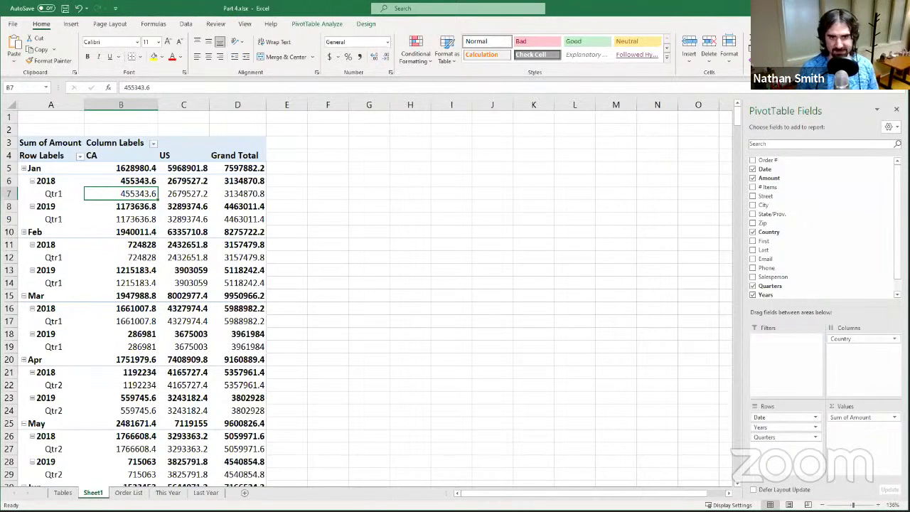
# Reorder the row fields to Quarters, Date, Years, and expand Qtr1
pyautogui.moveTo(782, 437)
pyautogui.mouseDown()
pyautogui.moveTo(790, 439)
pyautogui.moveTo(788, 425)
pyautogui.mouseUp()
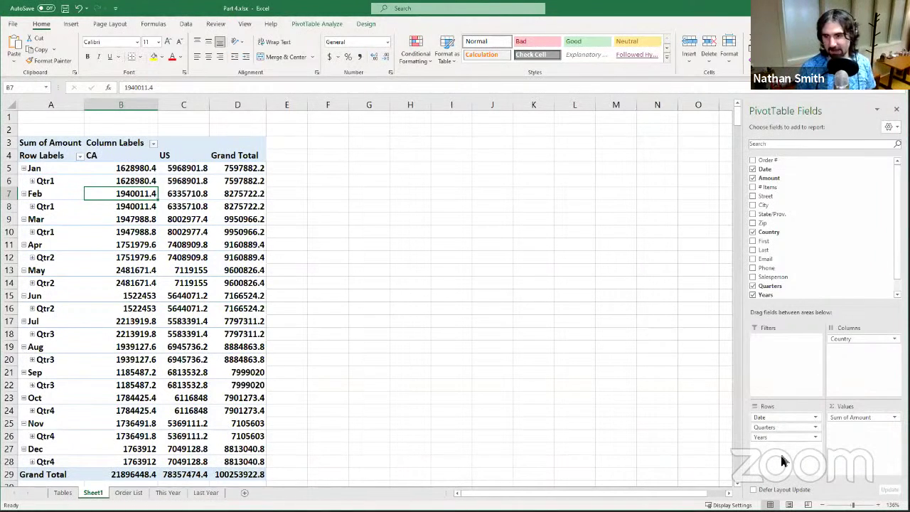
pyautogui.moveTo(782, 429)
pyautogui.mouseDown()
pyautogui.moveTo(797, 429)
pyautogui.moveTo(778, 419)
pyautogui.mouseUp()
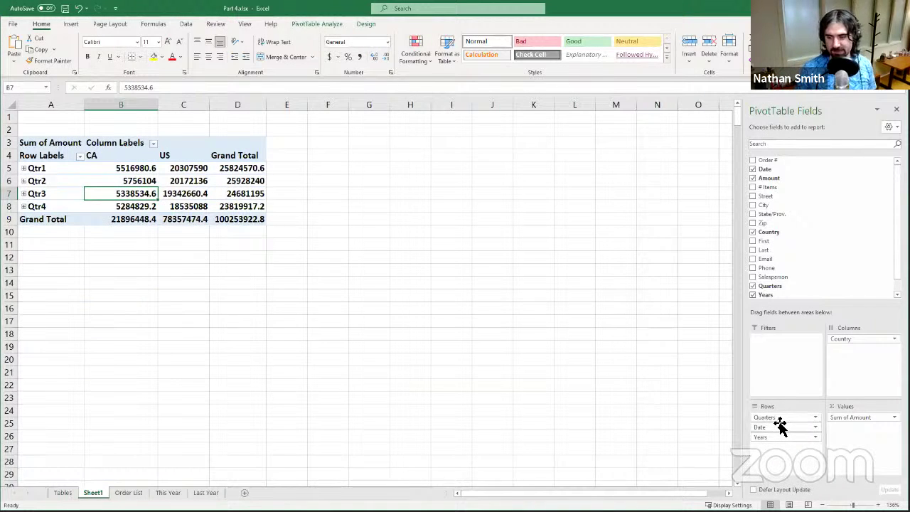
pyautogui.click(23, 169)
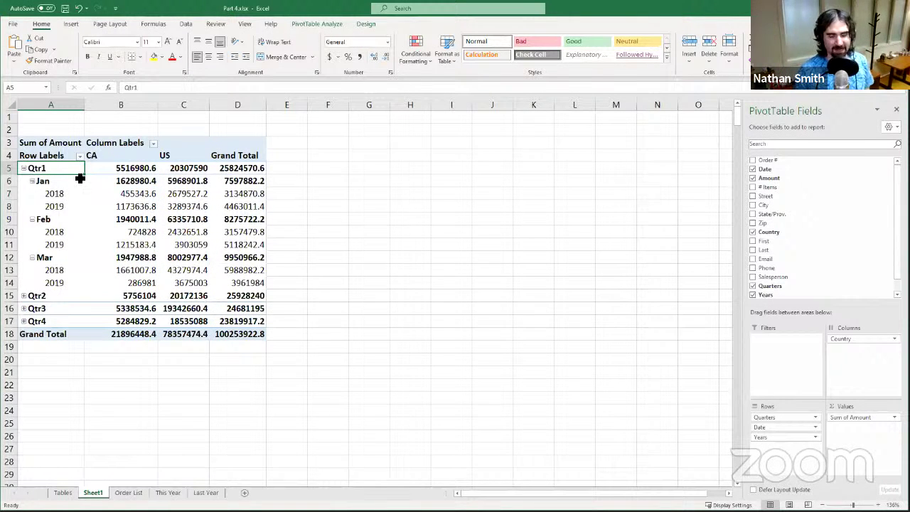
# Inspect the January block under Qtr1, comparing its 2018 and 2019 rows
pyautogui.moveTo(65, 182); pyautogui.dragTo(218, 210)
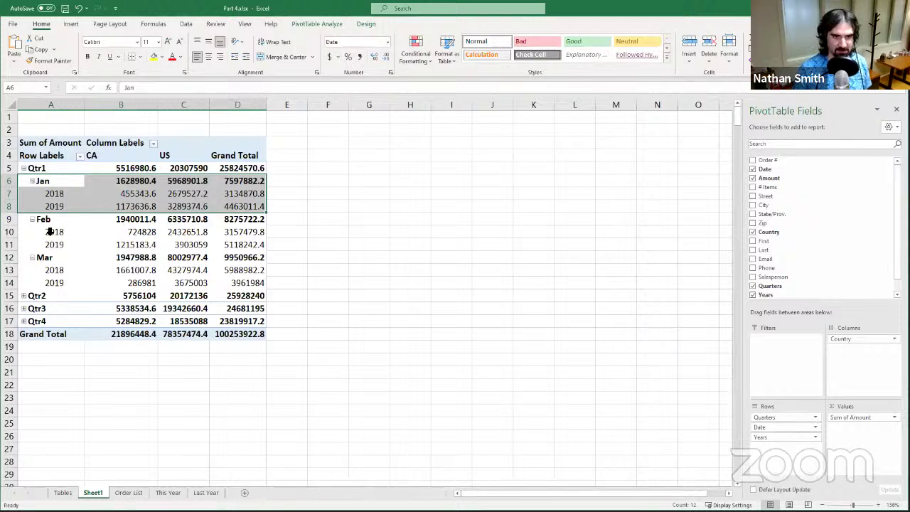
pyautogui.moveTo(67, 194); pyautogui.dragTo(233, 193)
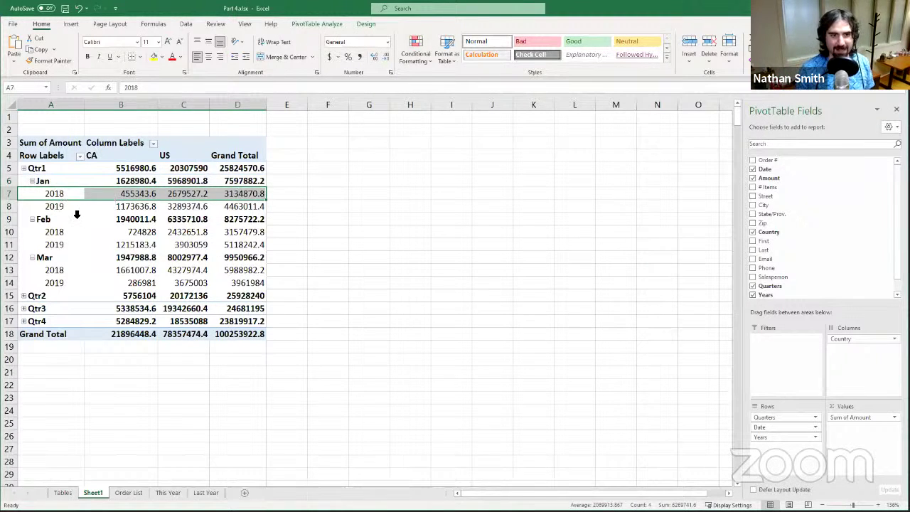
pyautogui.moveTo(57, 207); pyautogui.dragTo(222, 206)
pyautogui.click(118, 195)
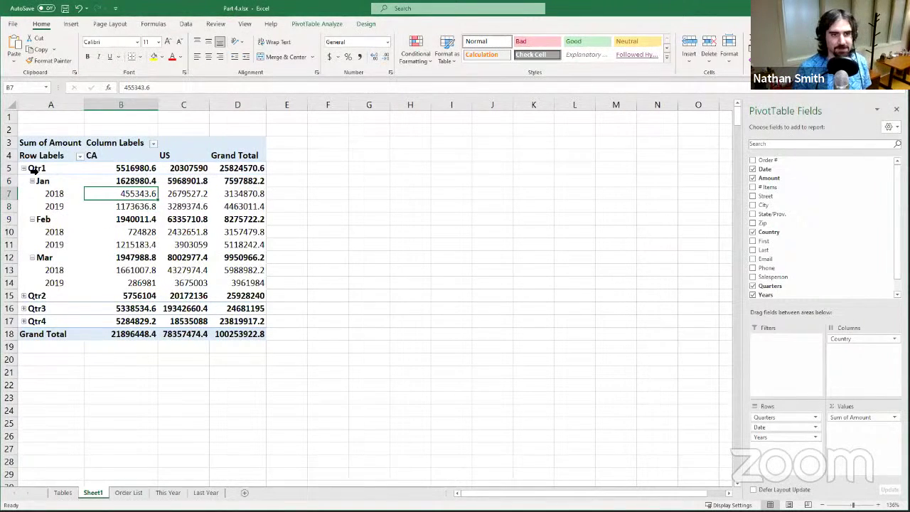
# Toggle the year details of January, February and March under Qtr1, and leave Qtr1 collapsed to its quarterly total
pyautogui.click(23, 169)
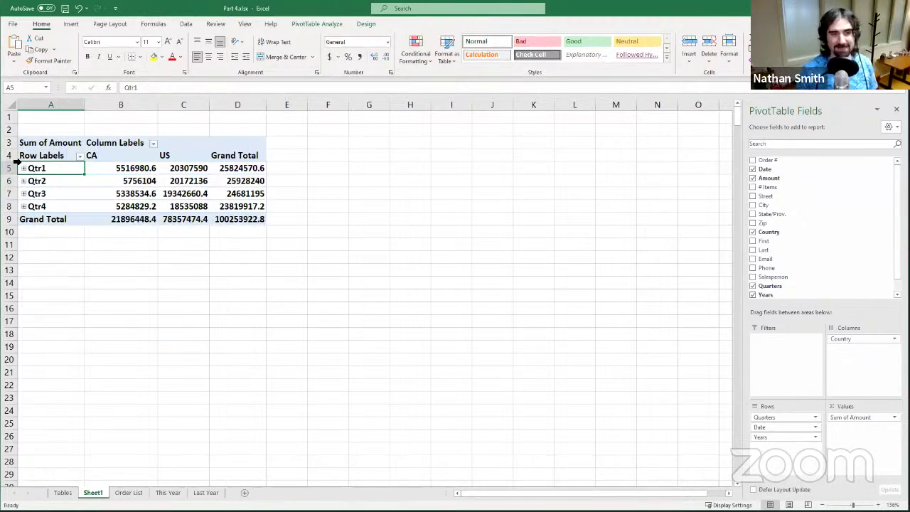
pyautogui.click(24, 168)
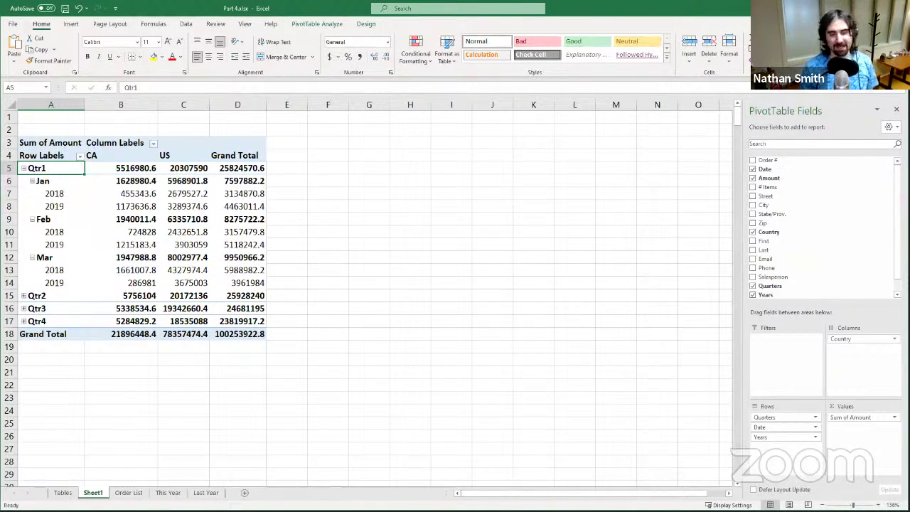
pyautogui.click(32, 181)
pyautogui.click(32, 194)
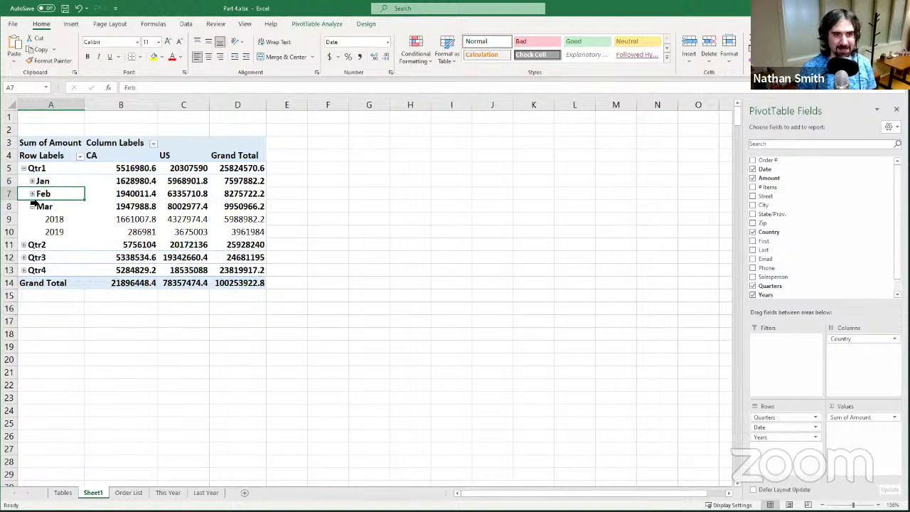
pyautogui.click(32, 207)
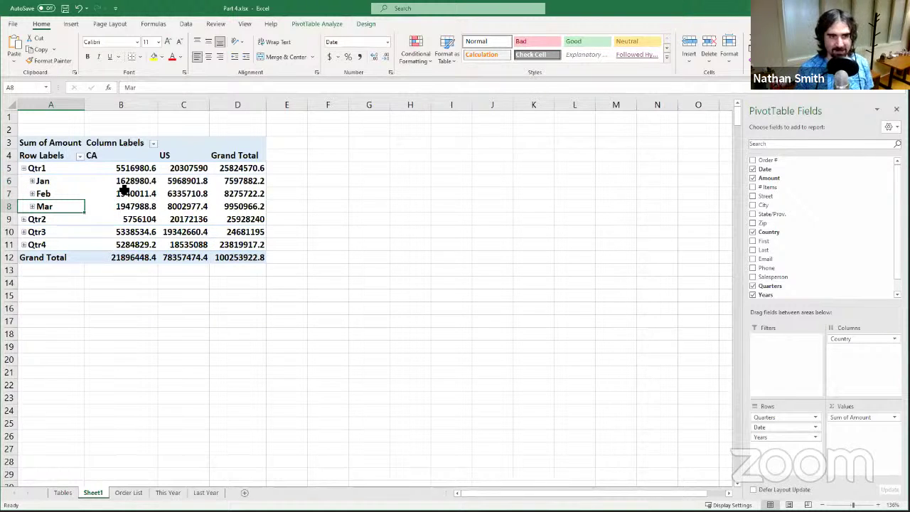
pyautogui.click(32, 181)
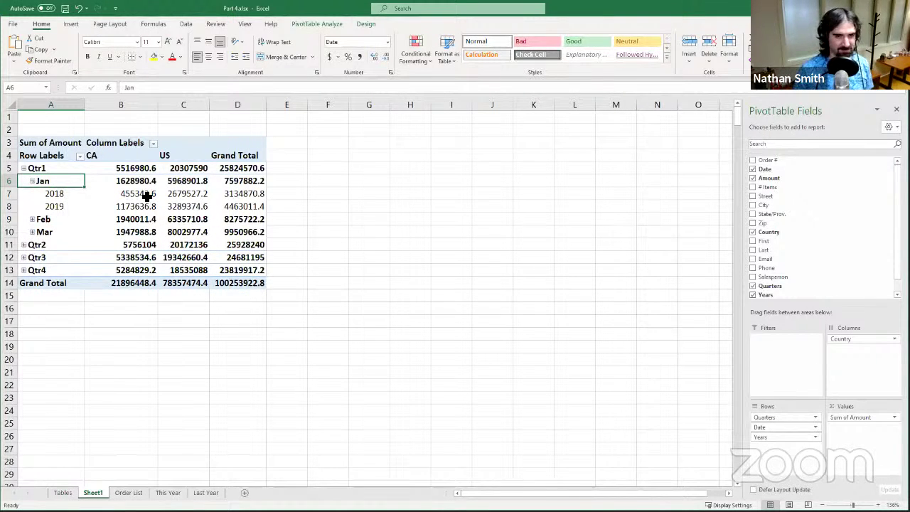
pyautogui.click(24, 168)
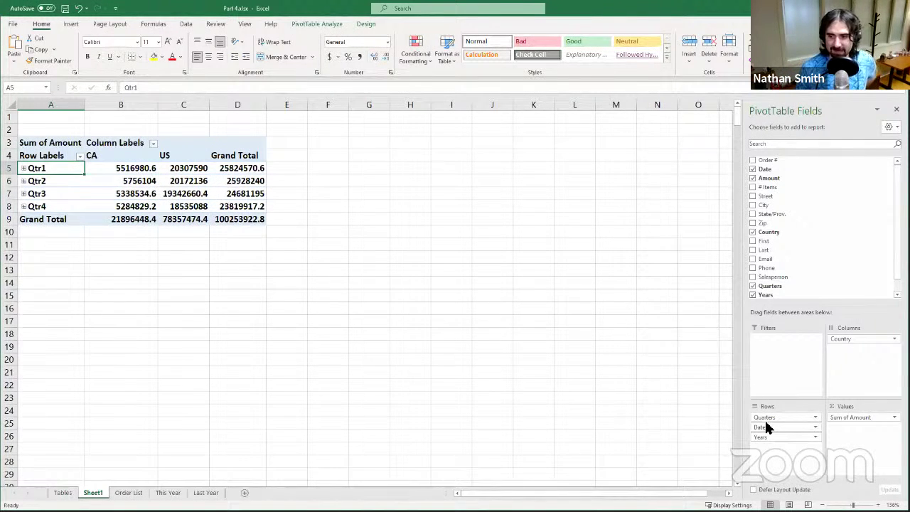
# Move the Years field from the rows to the report filter and filter the PivotTable to 2018
pyautogui.moveTo(770, 441); pyautogui.dragTo(776, 353)
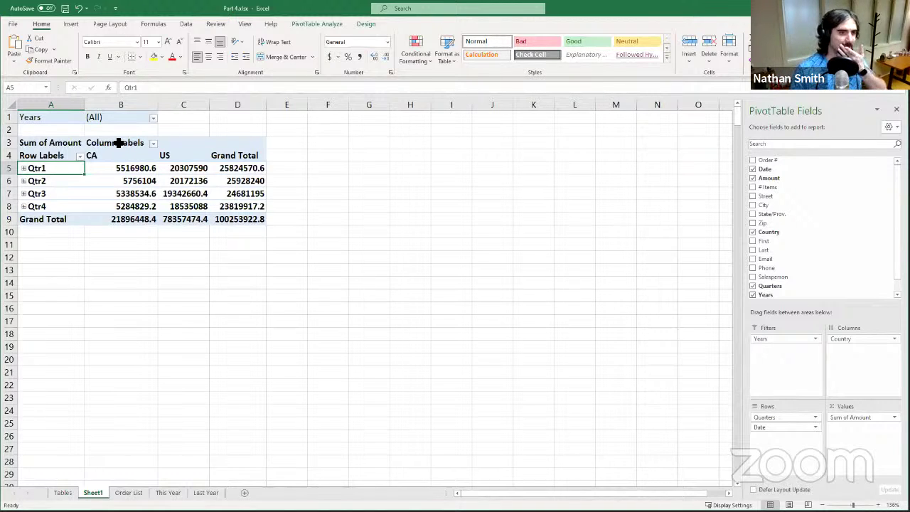
pyautogui.click(154, 120)
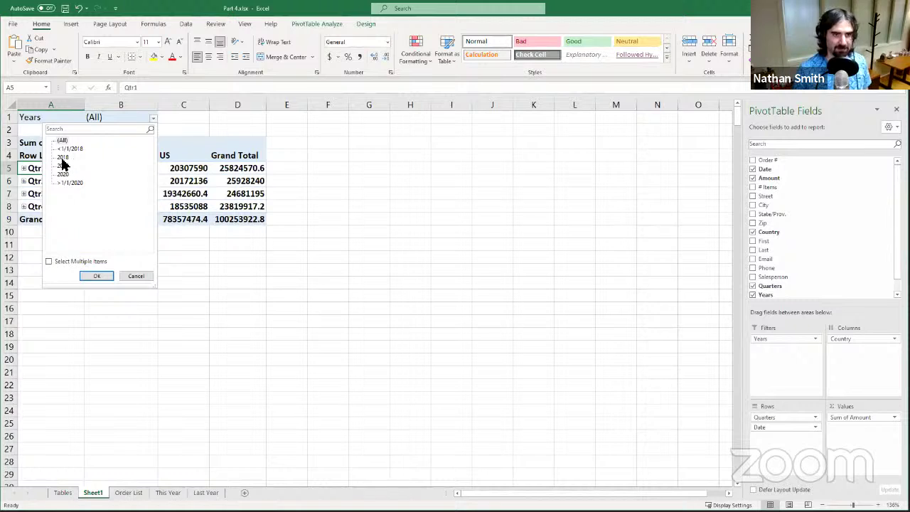
pyautogui.click(96, 275)
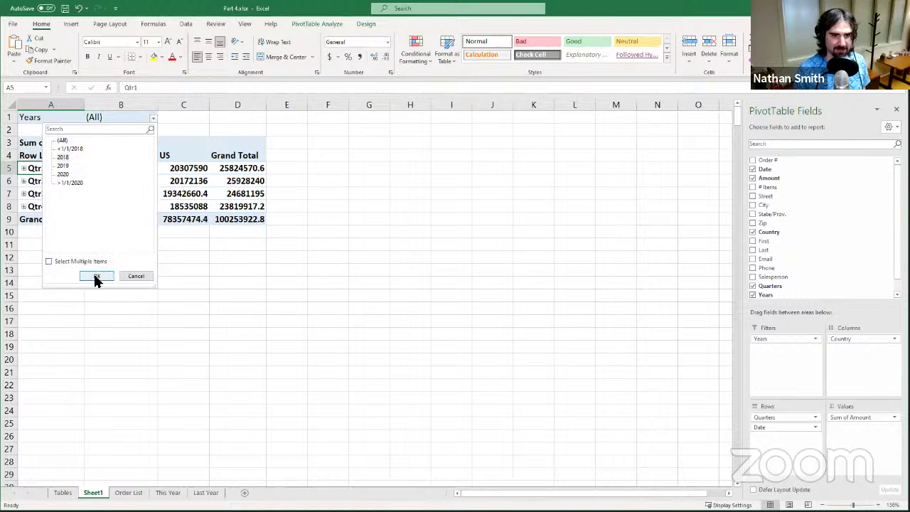
pyautogui.click(95, 282)
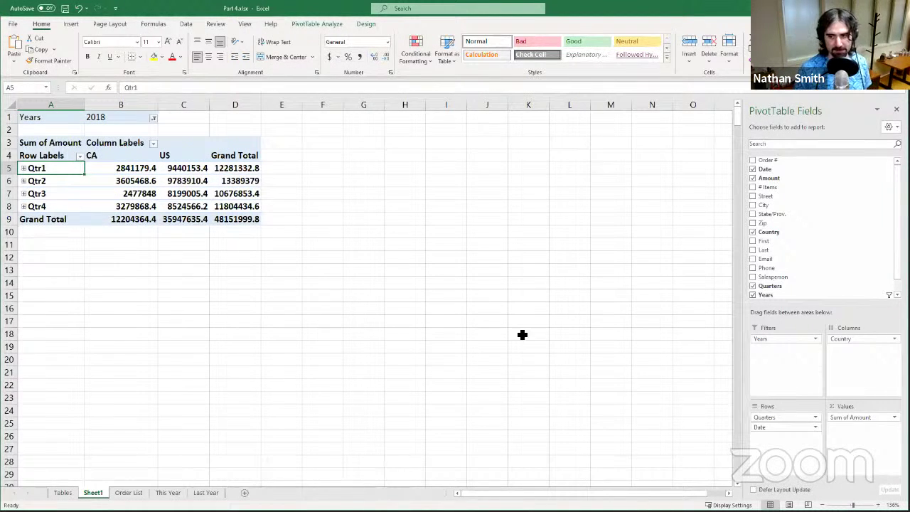
# Expand Qtr1 to show its monthly amounts and select the Years filter value in cell B1
pyautogui.click(24, 169)
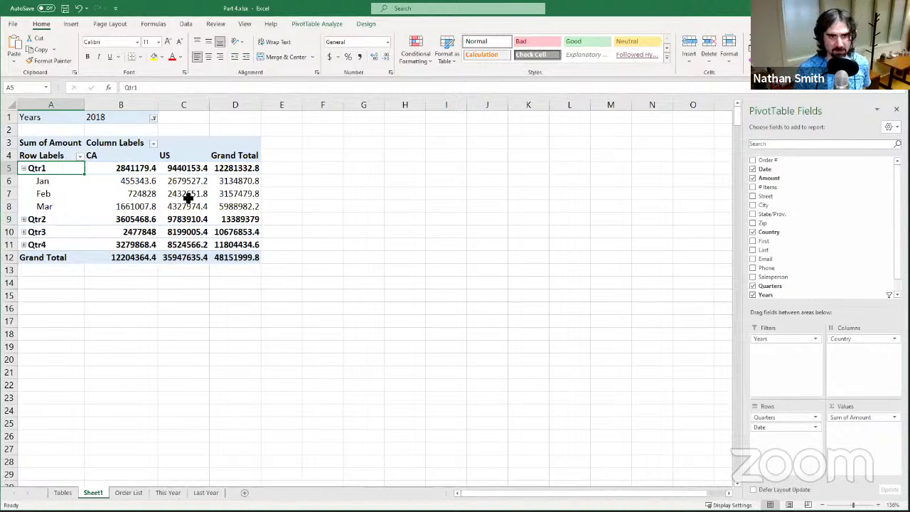
pyautogui.click(99, 117)
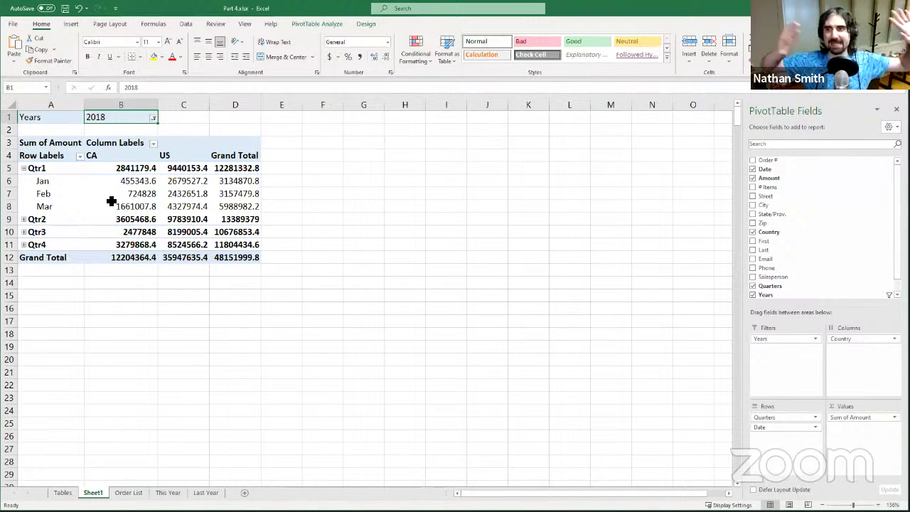
pyautogui.moveTo(111, 201)
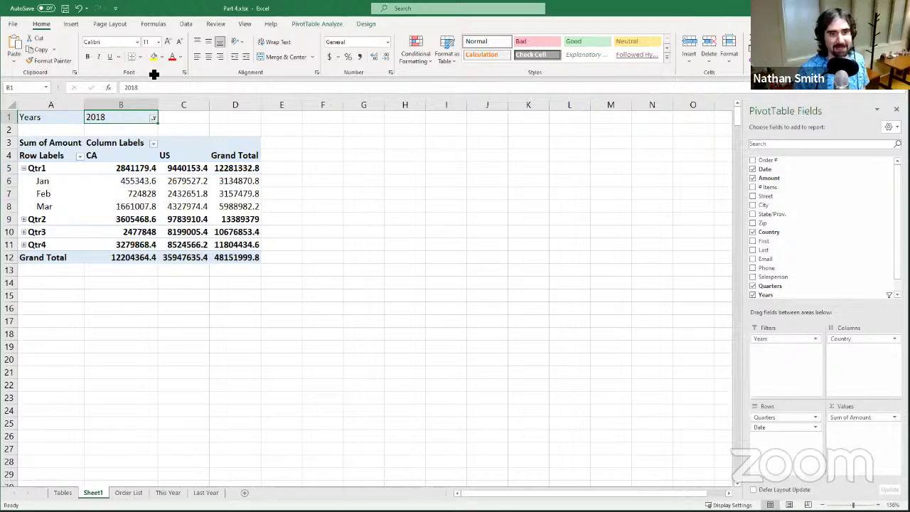
# Examine individual July 2019 order rows in the Order List sheet against the PivotTable summary on Sheet1
pyautogui.click(131, 492)
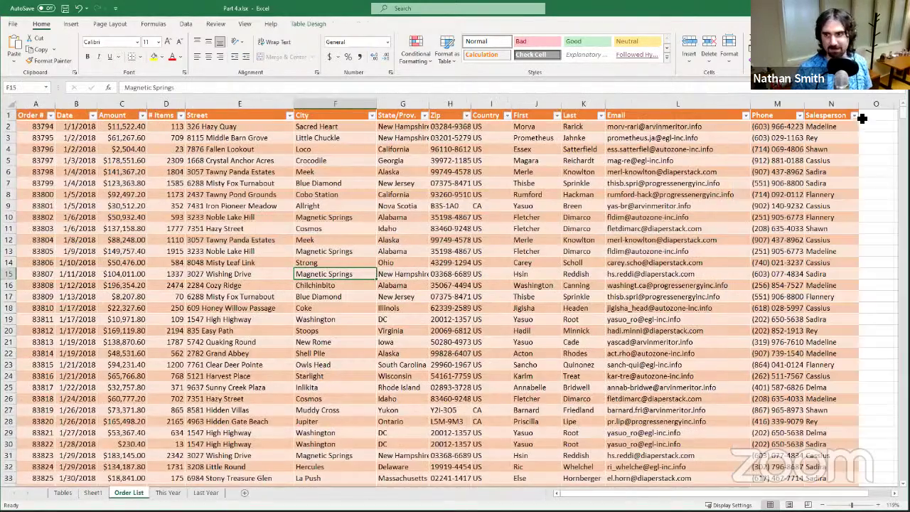
pyautogui.moveTo(901, 112)
pyautogui.mouseDown()
pyautogui.moveTo(901, 127)
pyautogui.moveTo(901, 115)
pyautogui.mouseUp()
pyautogui.moveTo(39, 343); pyautogui.dragTo(336, 345)
pyautogui.click(265, 350)
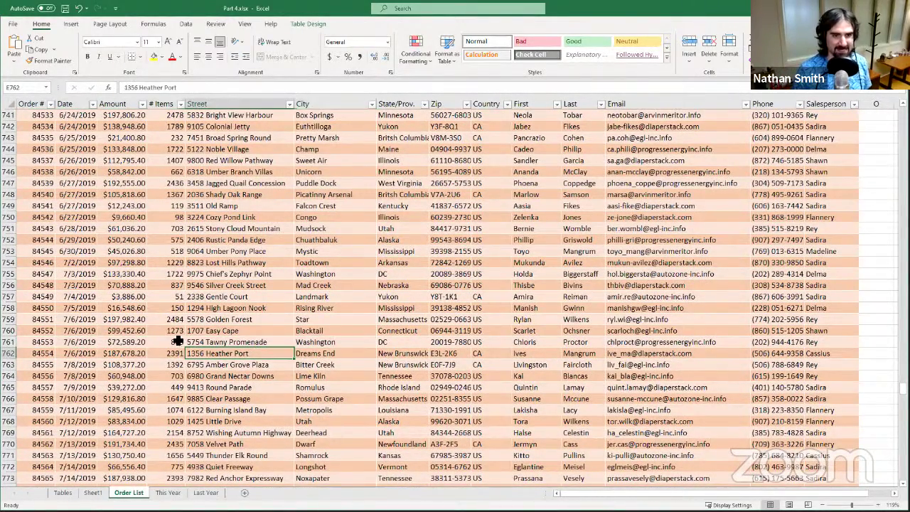
pyautogui.click(60, 316)
pyautogui.click(92, 492)
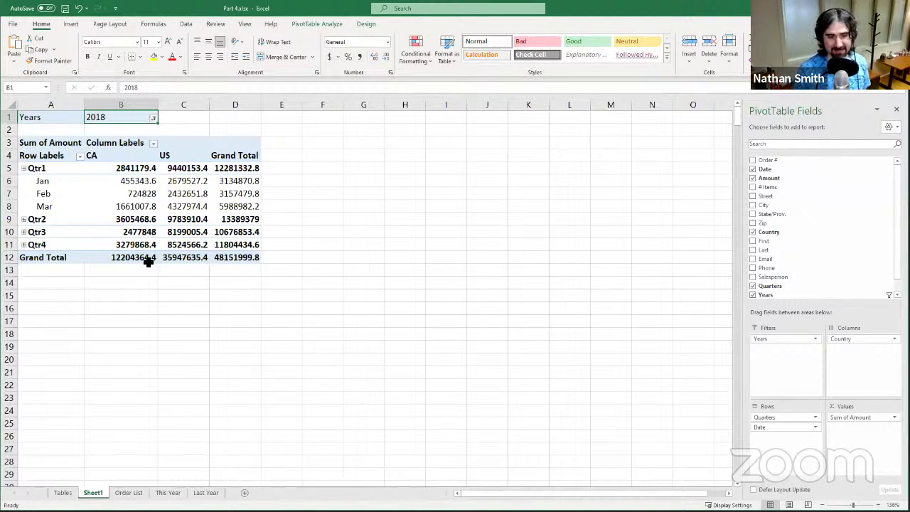
pyautogui.click(129, 492)
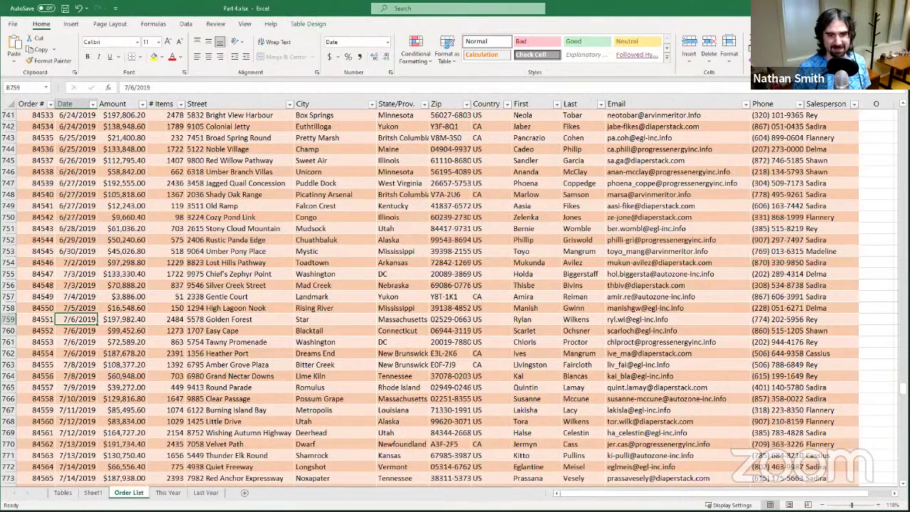
pyautogui.moveTo(42, 319); pyautogui.dragTo(459, 316)
pyautogui.hotkey('ctrl', 'pageup')
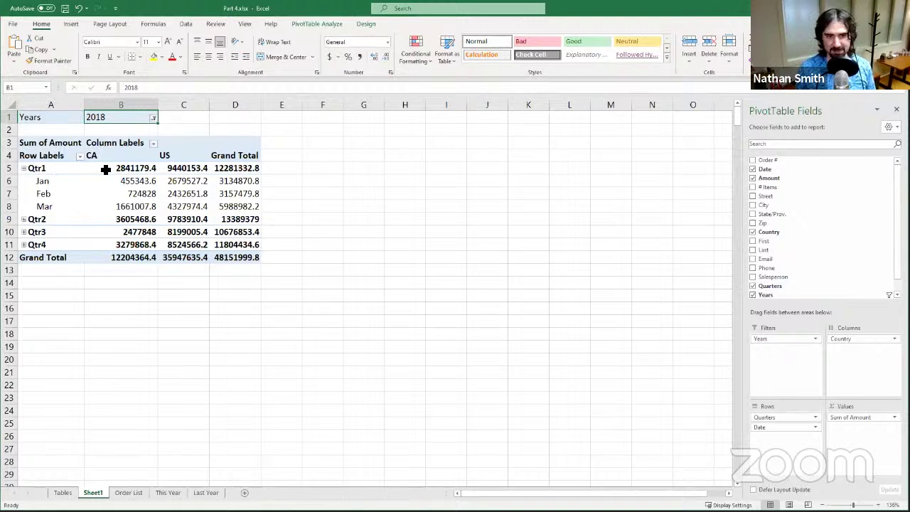
# Change the PivotTable's Years filter to 2019
pyautogui.click(153, 118)
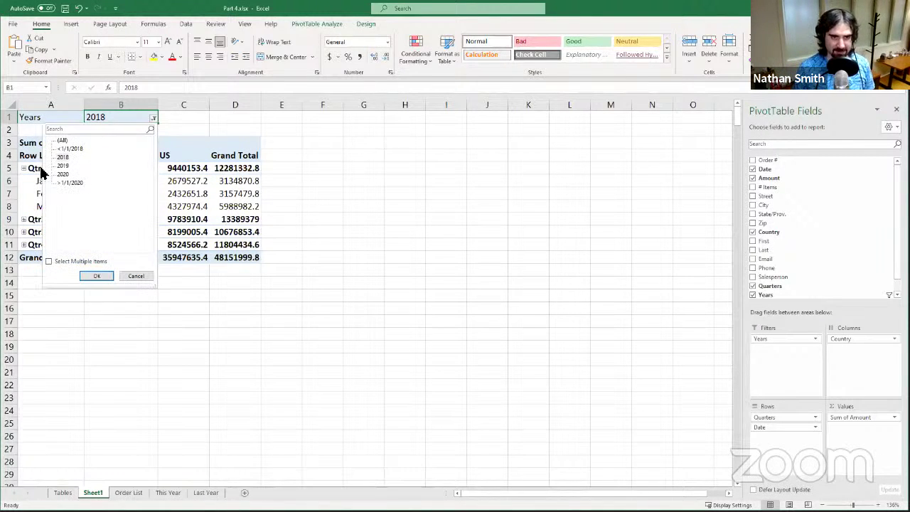
pyautogui.click(61, 166)
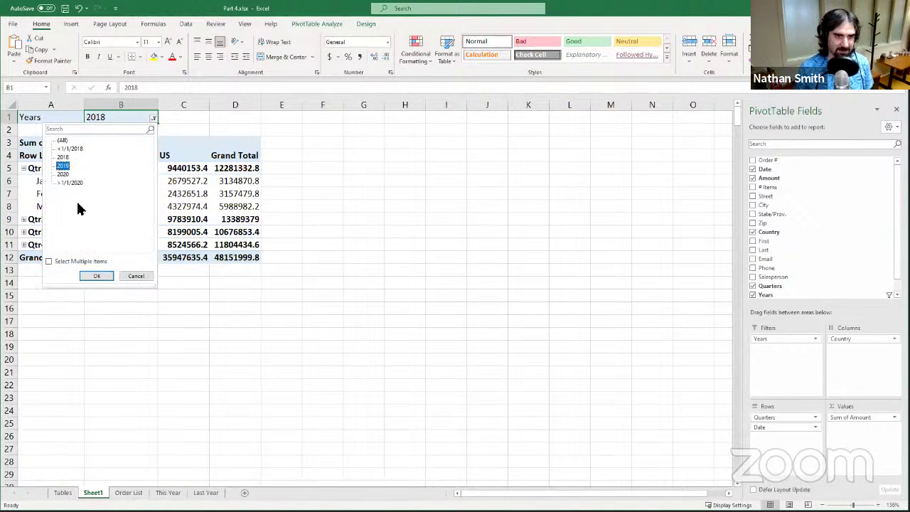
pyautogui.click(97, 275)
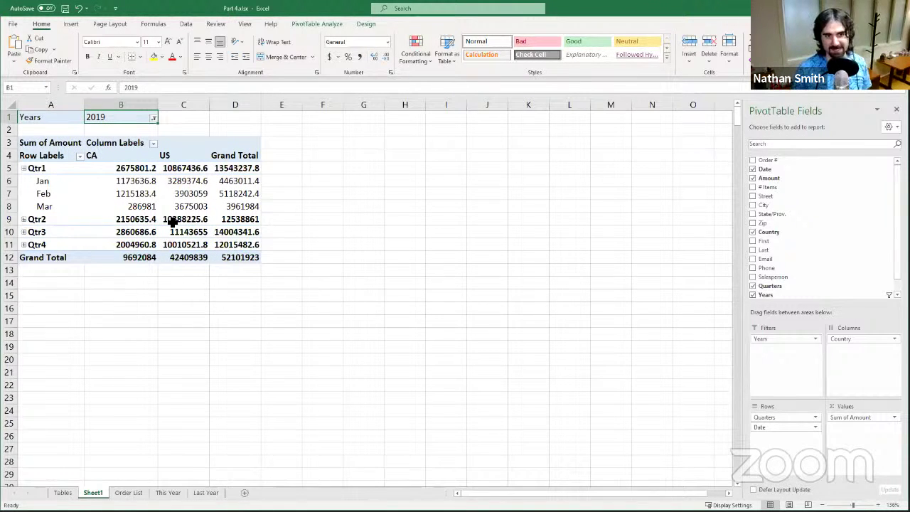
# Swap the PivotTable layout by moving Country to the rows and Quarters and Date to the columns
pyautogui.moveTo(173, 222)
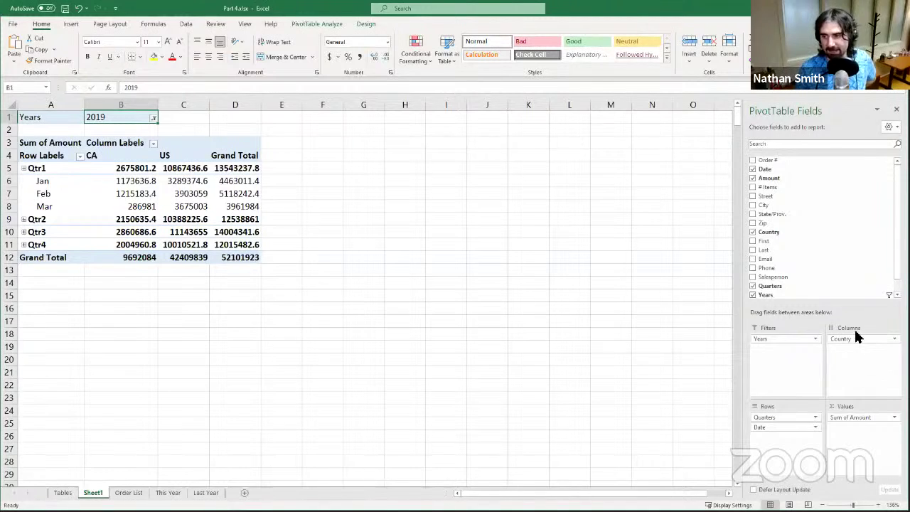
pyautogui.moveTo(860, 339)
pyautogui.mouseDown()
pyautogui.moveTo(811, 421)
pyautogui.moveTo(843, 350)
pyautogui.moveTo(850, 355)
pyautogui.moveTo(782, 422)
pyautogui.moveTo(853, 370)
pyautogui.moveTo(855, 349)
pyautogui.mouseUp()
pyautogui.moveTo(785, 435); pyautogui.dragTo(844, 382)
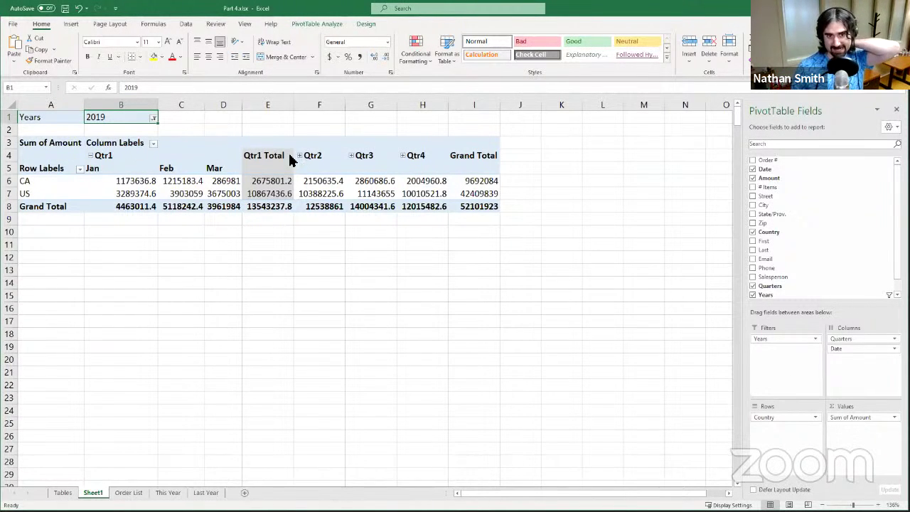
# Collapse the Qtr1 group and expand it again, then examine its January, February, March and quarter total columns
pyautogui.click(90, 156)
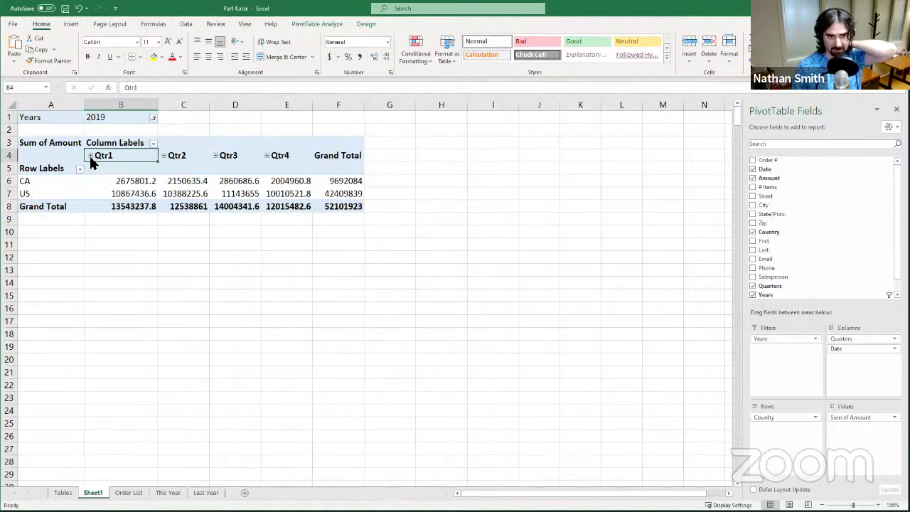
pyautogui.moveTo(116, 172); pyautogui.dragTo(114, 207)
pyautogui.moveTo(183, 157); pyautogui.dragTo(187, 207)
pyautogui.moveTo(241, 155); pyautogui.dragTo(92, 158)
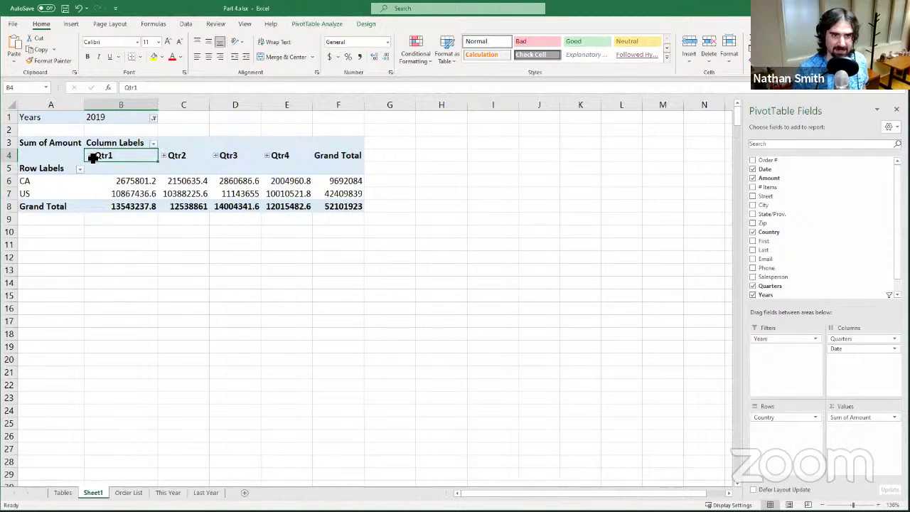
pyautogui.click(92, 156)
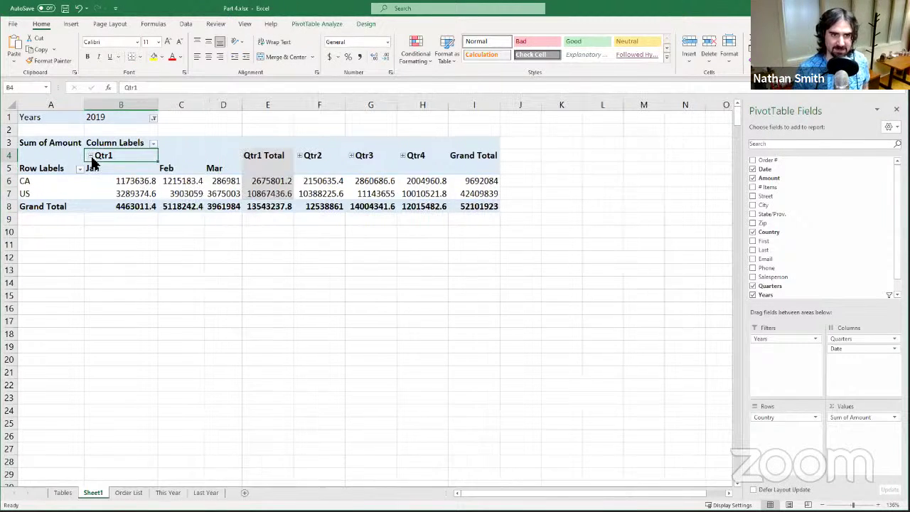
pyautogui.click(142, 172)
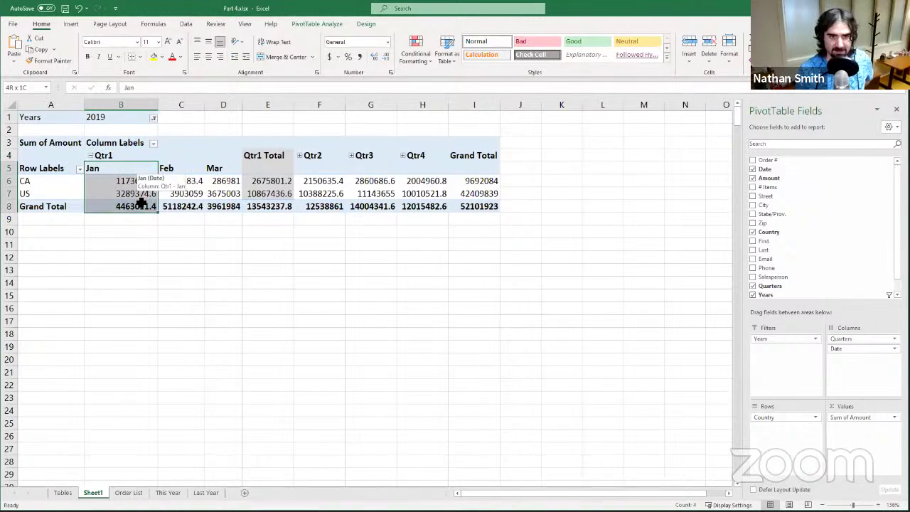
pyautogui.click(177, 172)
pyautogui.click(215, 168)
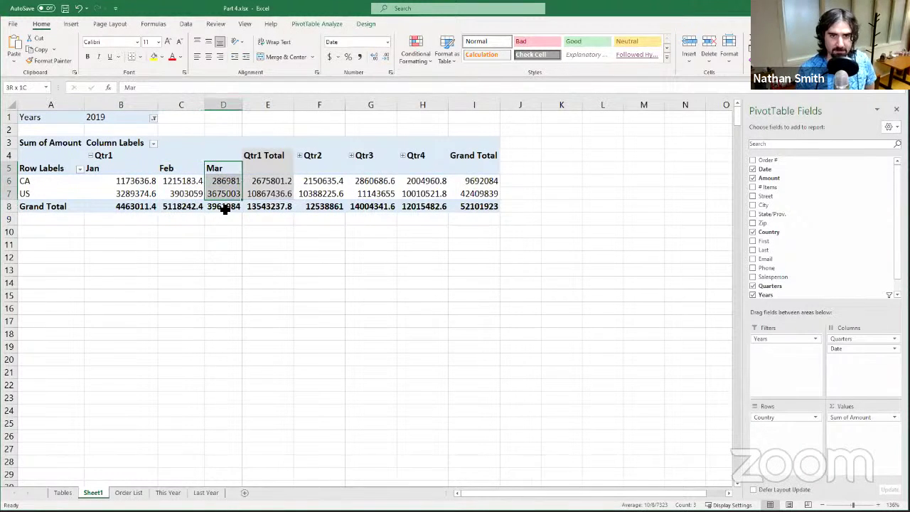
pyautogui.moveTo(228, 211); pyautogui.dragTo(276, 170)
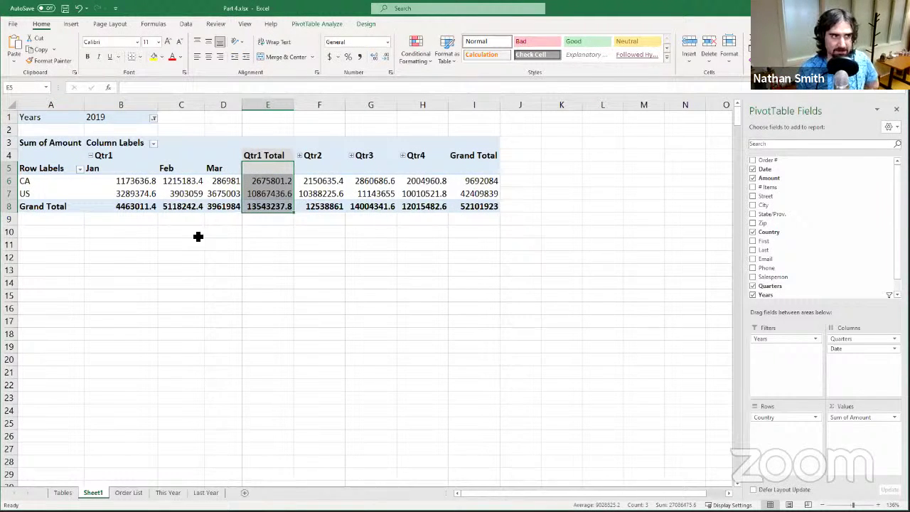
# Set the Years filter to (All) and review the January column and the CA and US rows
pyautogui.click(154, 118)
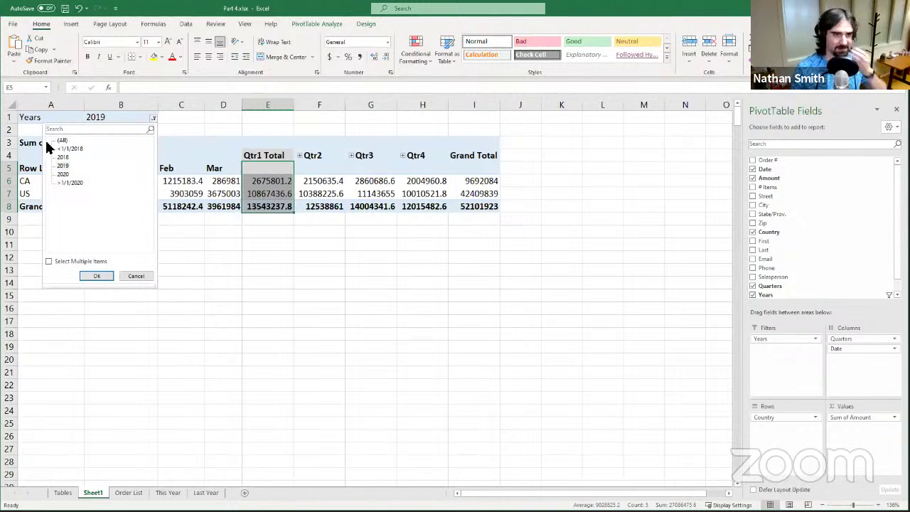
pyautogui.click(97, 276)
pyautogui.moveTo(137, 171); pyautogui.dragTo(122, 202)
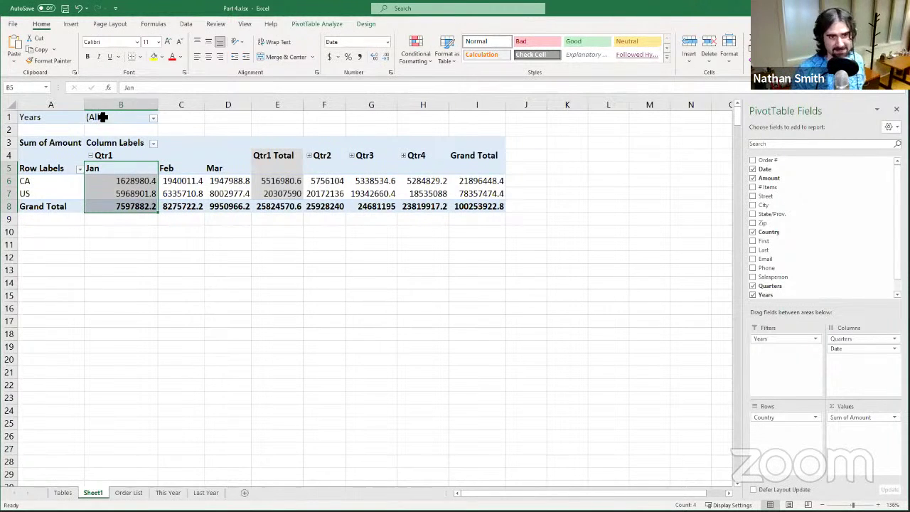
pyautogui.click(130, 185)
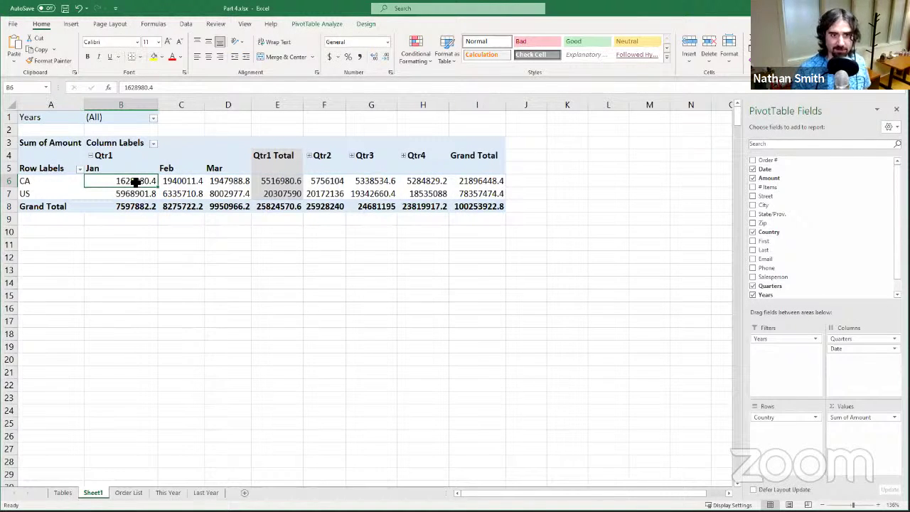
pyautogui.moveTo(53, 181); pyautogui.dragTo(500, 180)
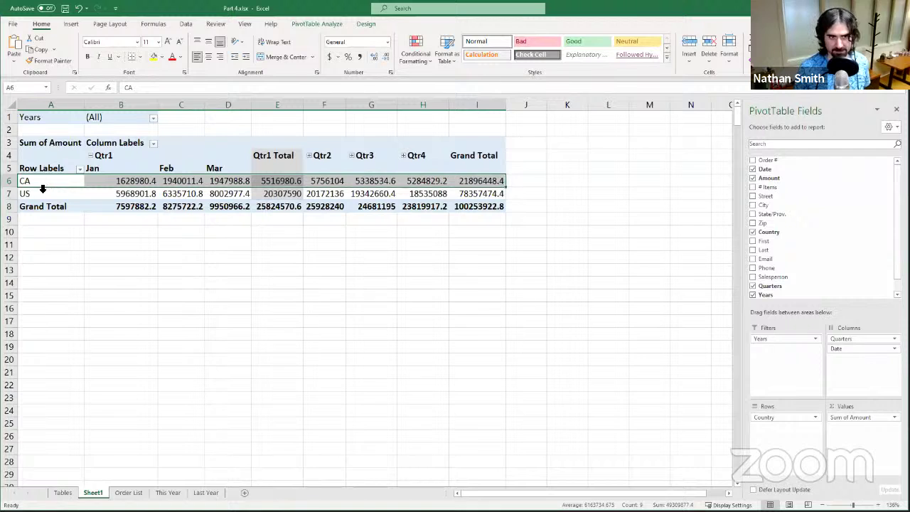
pyautogui.moveTo(42, 193); pyautogui.dragTo(467, 195)
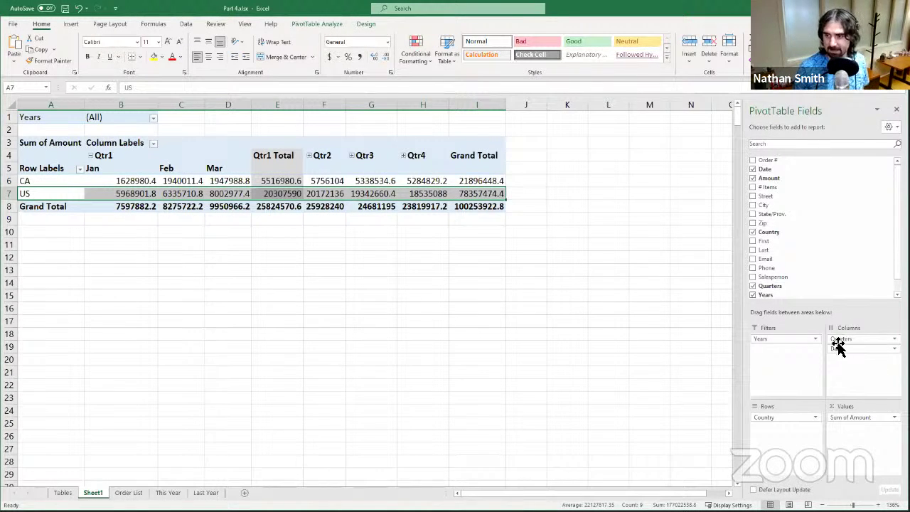
# Remove Quarters from the pivot table and swap the layout so Date is in the rows and Country in the columns
pyautogui.moveTo(839, 337); pyautogui.dragTo(812, 244)
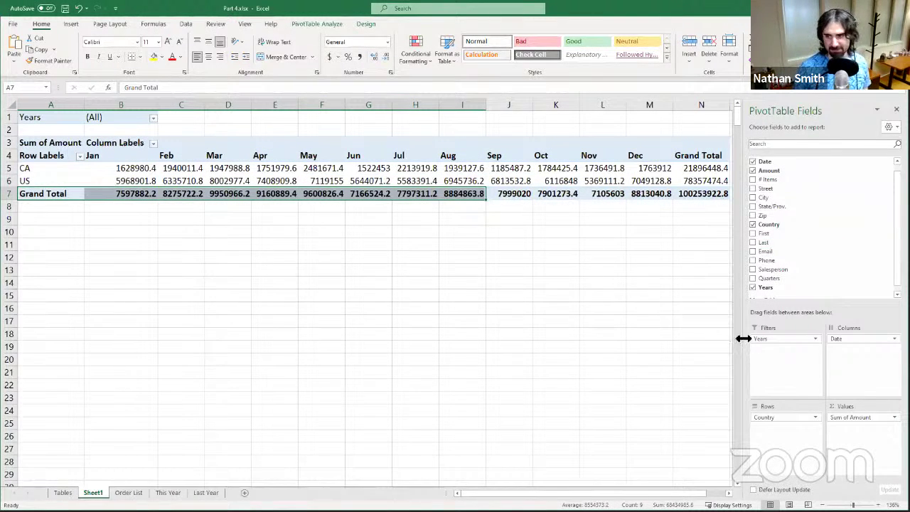
pyautogui.moveTo(860, 344)
pyautogui.mouseDown()
pyautogui.moveTo(778, 448)
pyautogui.moveTo(846, 348)
pyautogui.mouseUp()
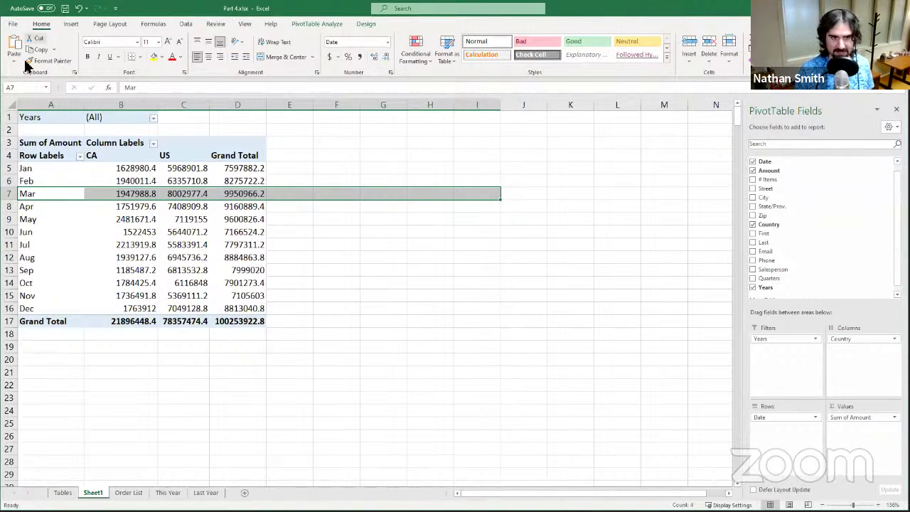
pyautogui.click(171, 219)
pyautogui.click(71, 178)
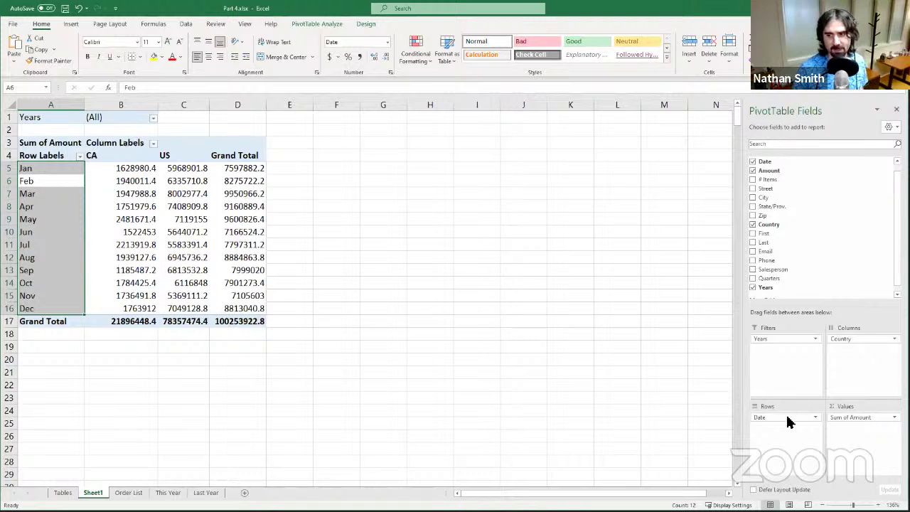
pyautogui.click(125, 206)
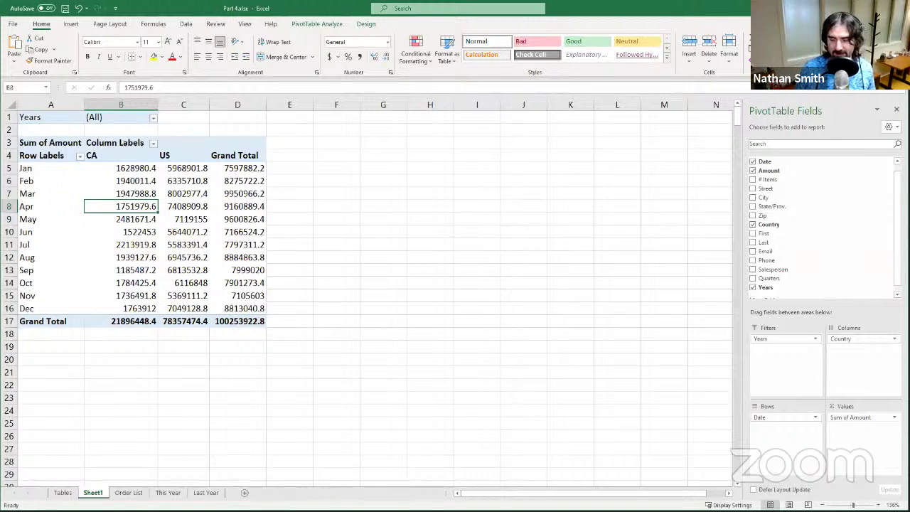
# Set the number format of the Sum of Amount value field to Currency
pyautogui.click(889, 418)
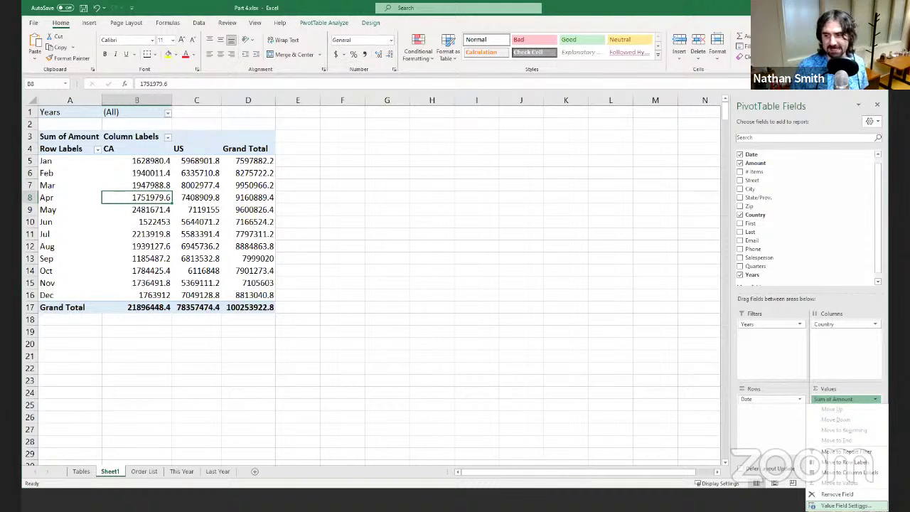
pyautogui.click(846, 506)
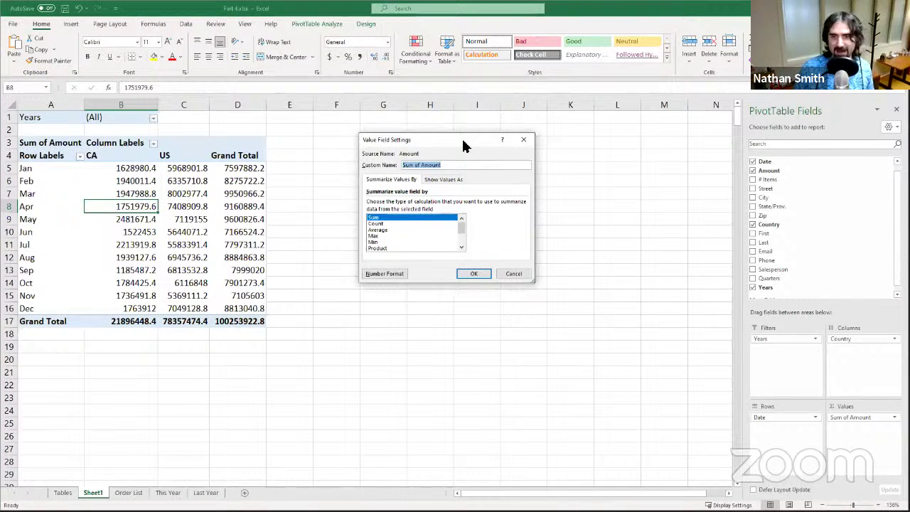
pyautogui.moveTo(462, 140); pyautogui.dragTo(501, 139)
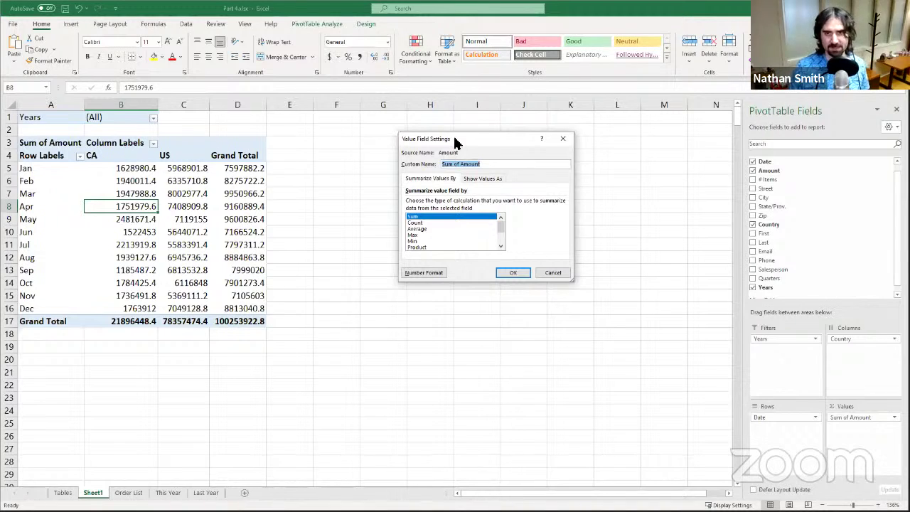
pyautogui.moveTo(455, 139); pyautogui.dragTo(422, 126)
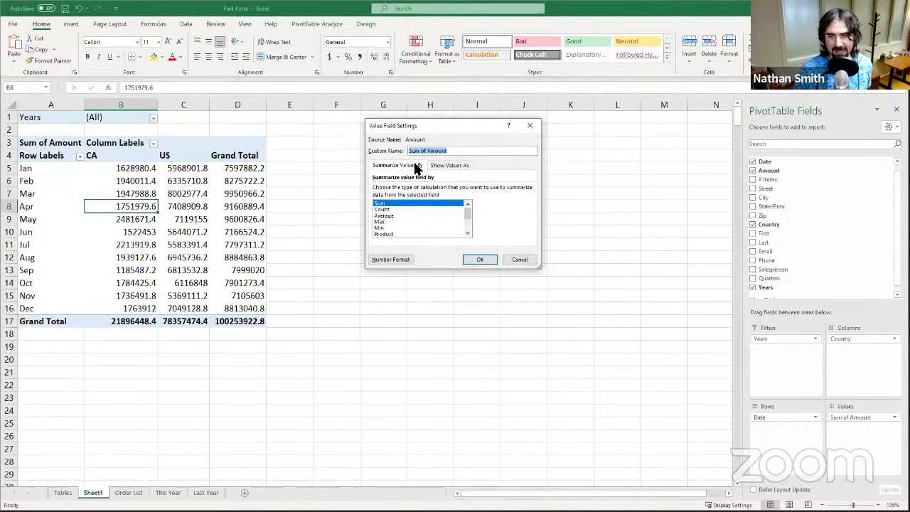
pyautogui.click(384, 258)
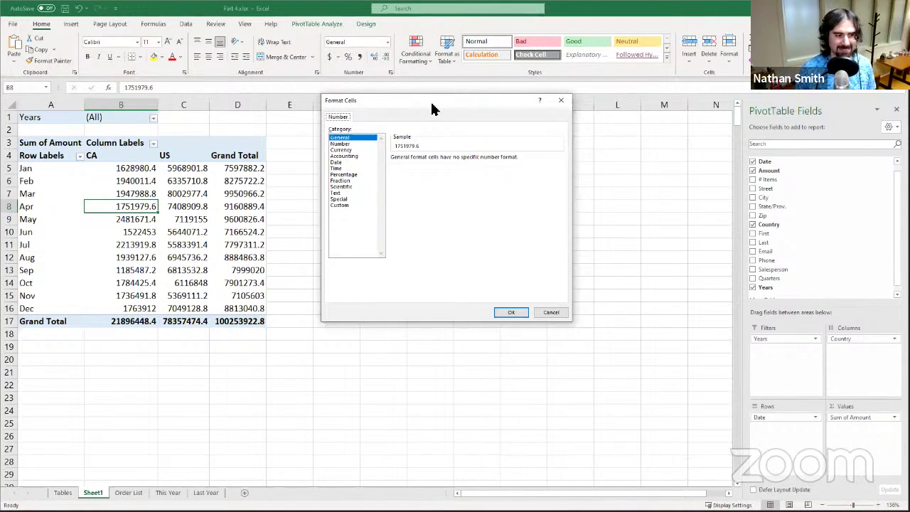
pyautogui.moveTo(434, 108); pyautogui.dragTo(521, 116)
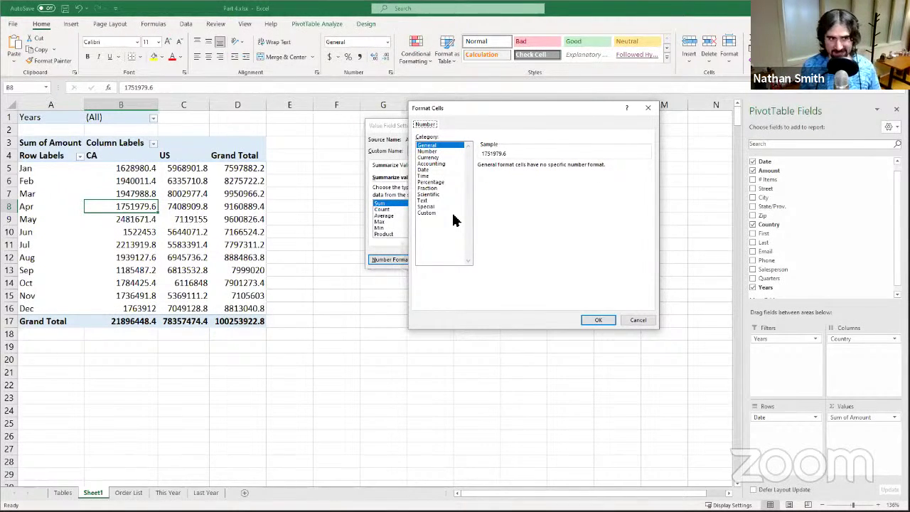
pyautogui.click(445, 171)
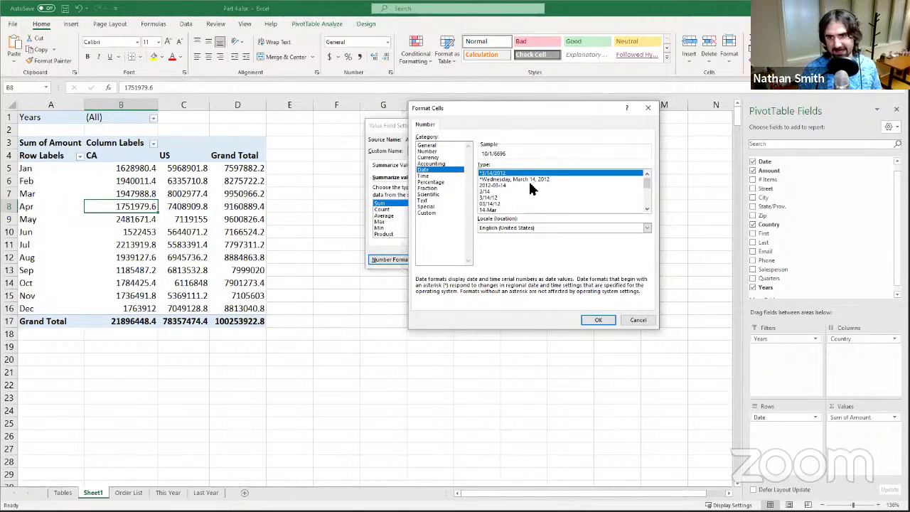
pyautogui.click(447, 157)
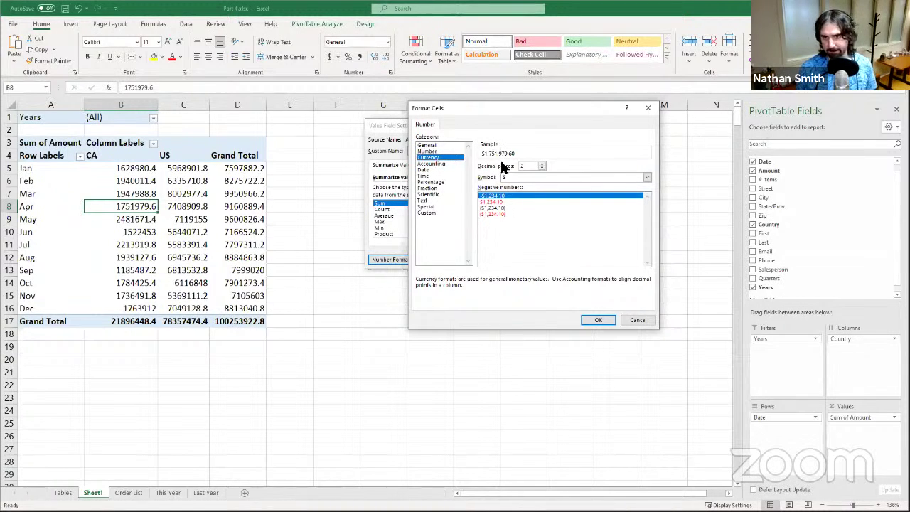
pyautogui.click(598, 315)
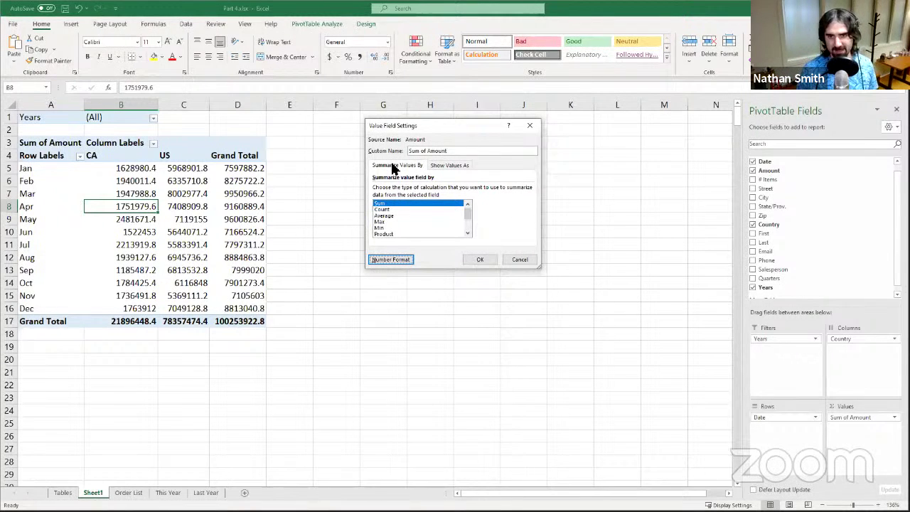
pyautogui.click(480, 260)
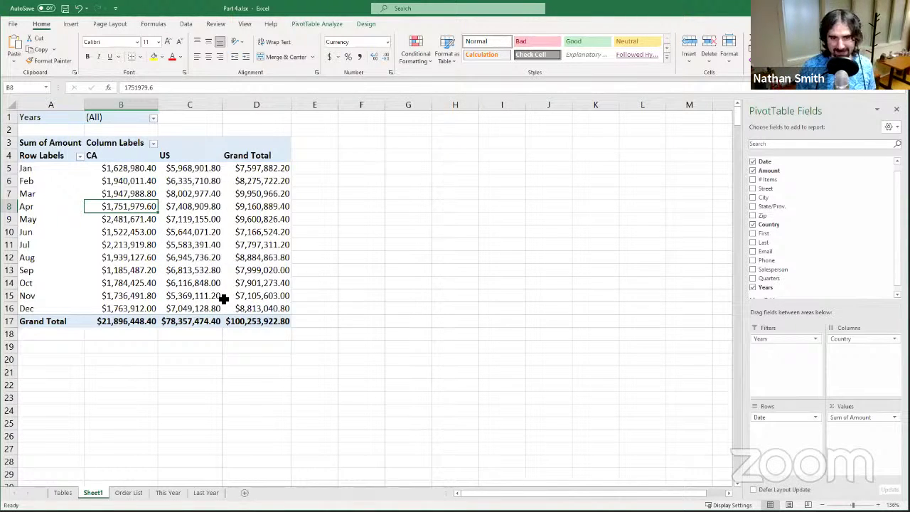
# Change the number format of the Sum of Amount value field to Accounting
pyautogui.click(874, 420)
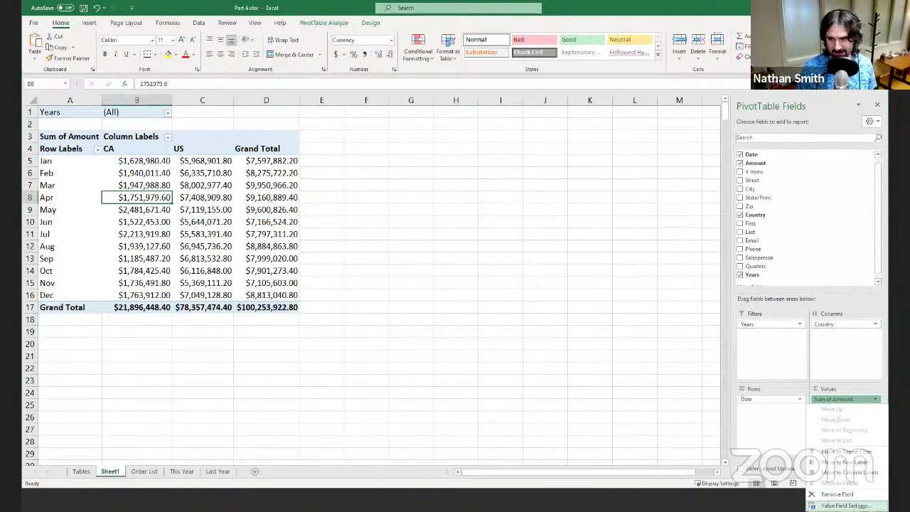
pyautogui.click(845, 505)
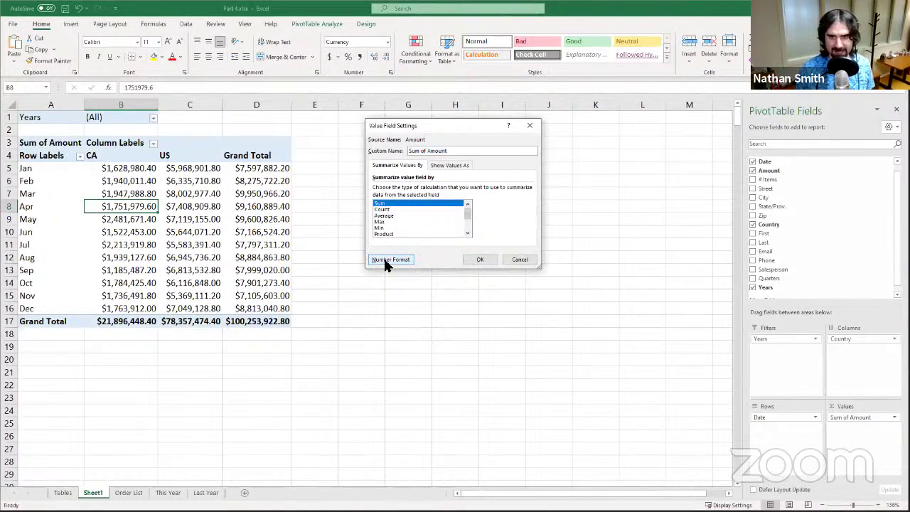
pyautogui.click(386, 246)
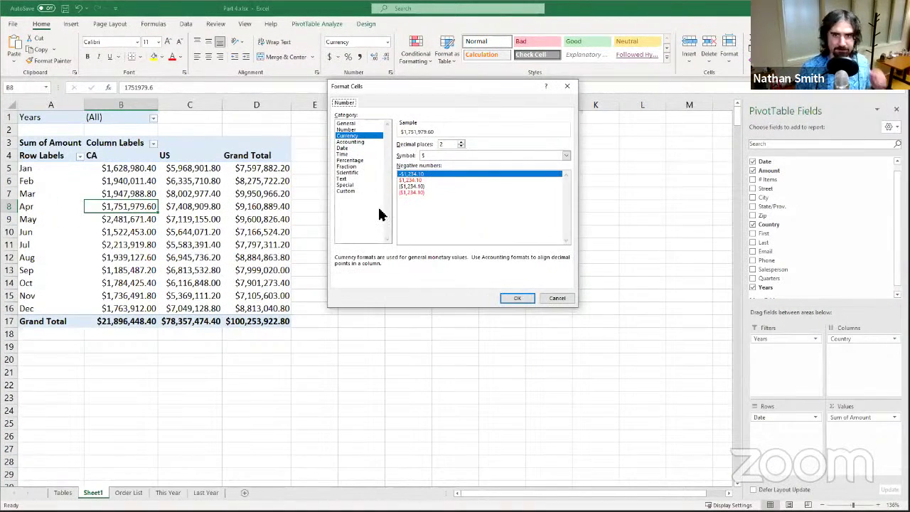
pyautogui.click(359, 141)
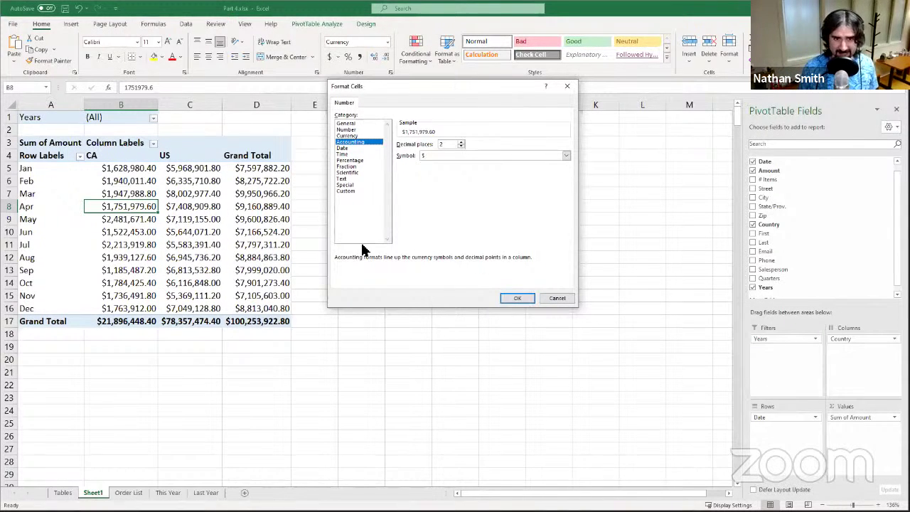
pyautogui.click(511, 299)
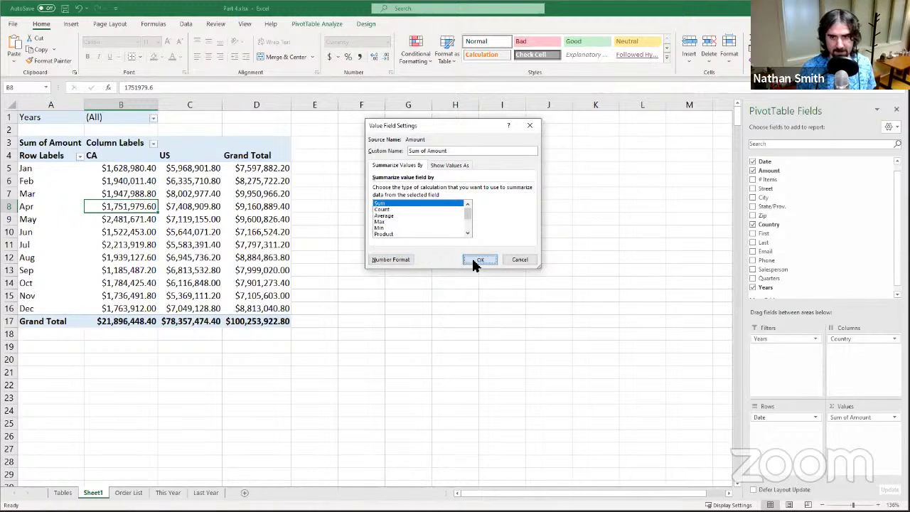
pyautogui.click(479, 261)
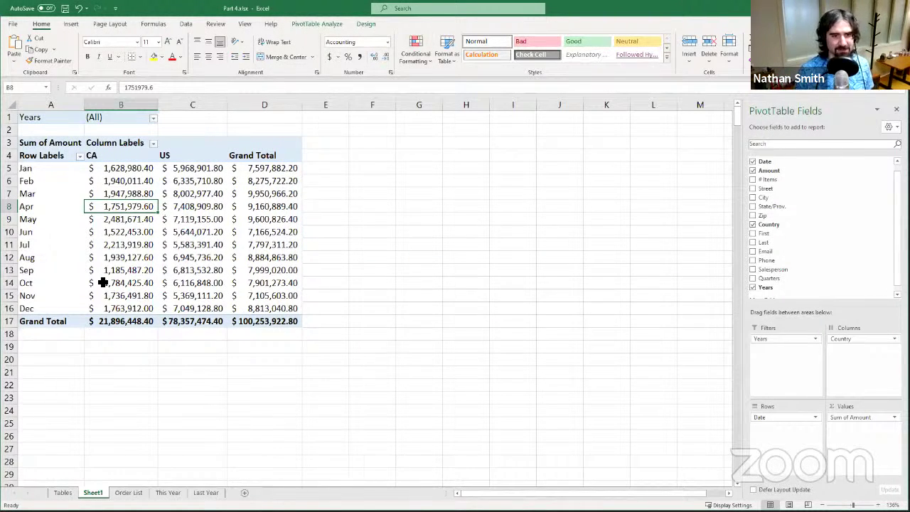
pyautogui.moveTo(107, 285)
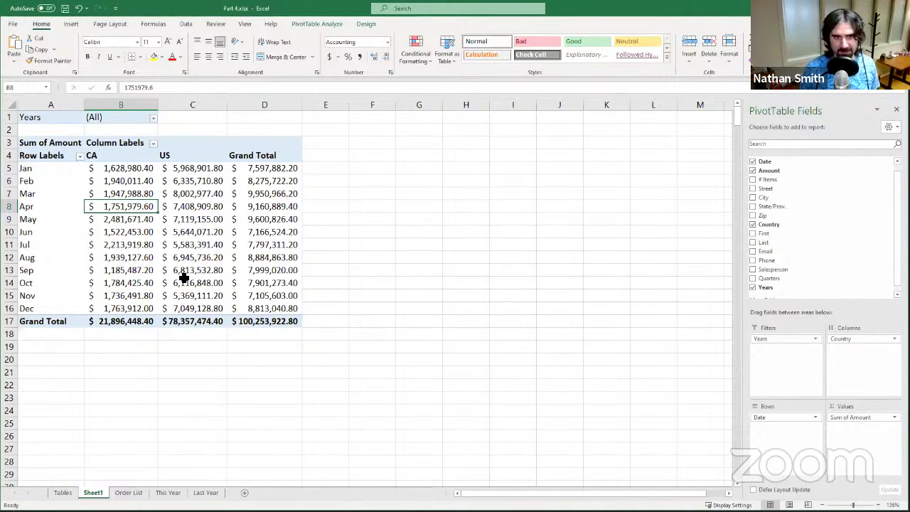
# Filter the pivot table's Years field to 2018
pyautogui.click(153, 119)
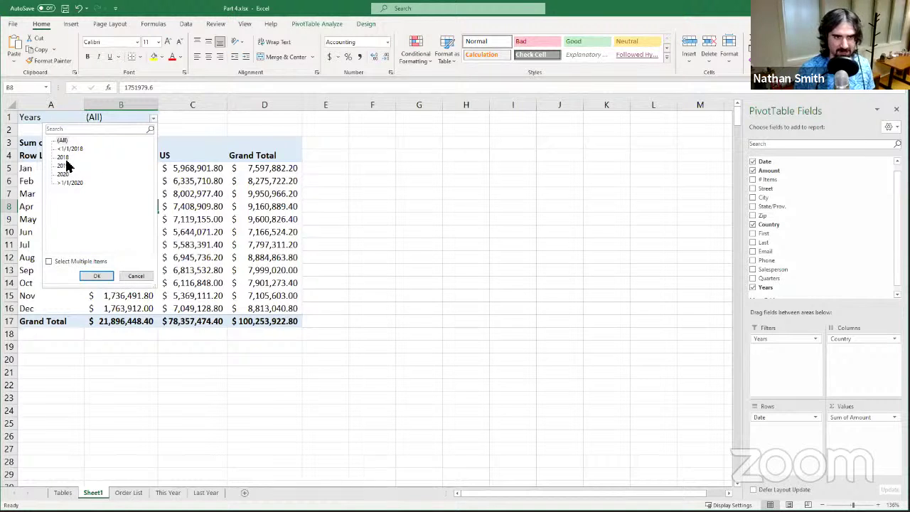
pyautogui.click(97, 277)
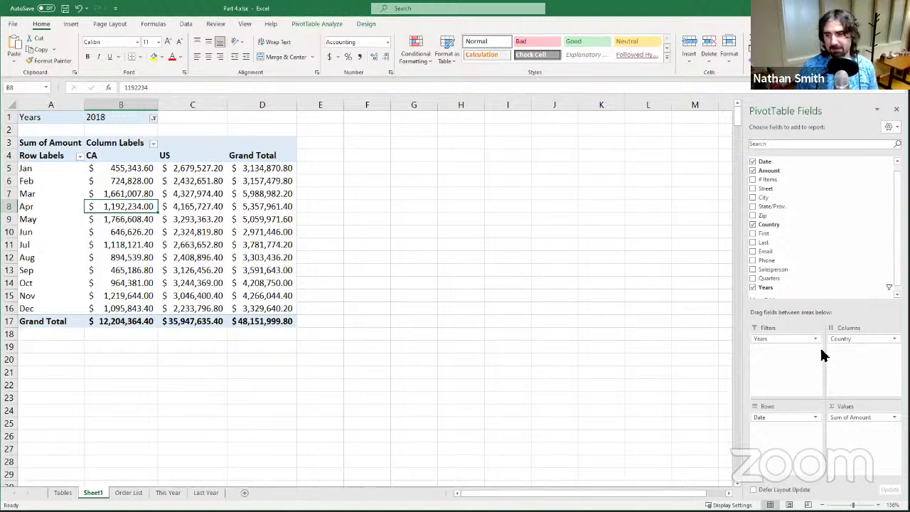
pyautogui.scroll(1, 885, 206)
pyautogui.scroll(-1, 881, 259)
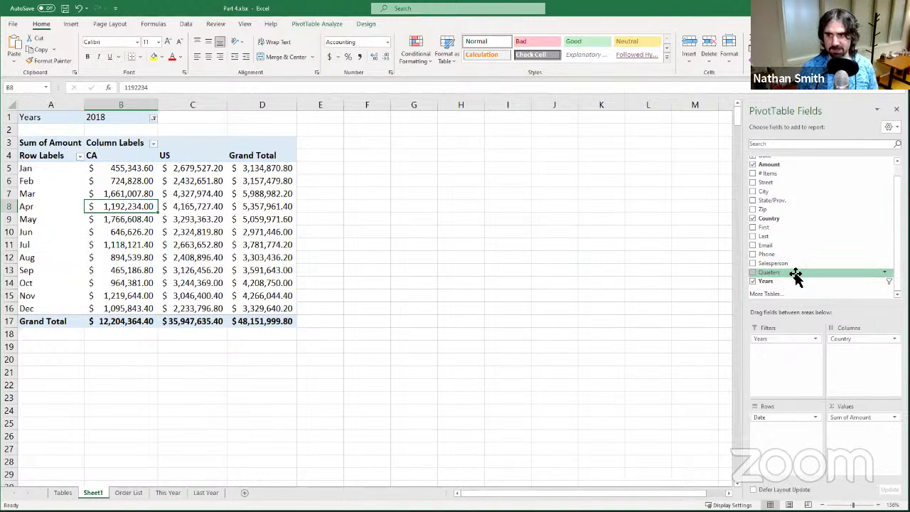
# Add Salesperson to the pivot rows above Date and collapse every salesperson group to its totals
pyautogui.moveTo(793, 266); pyautogui.dragTo(782, 418)
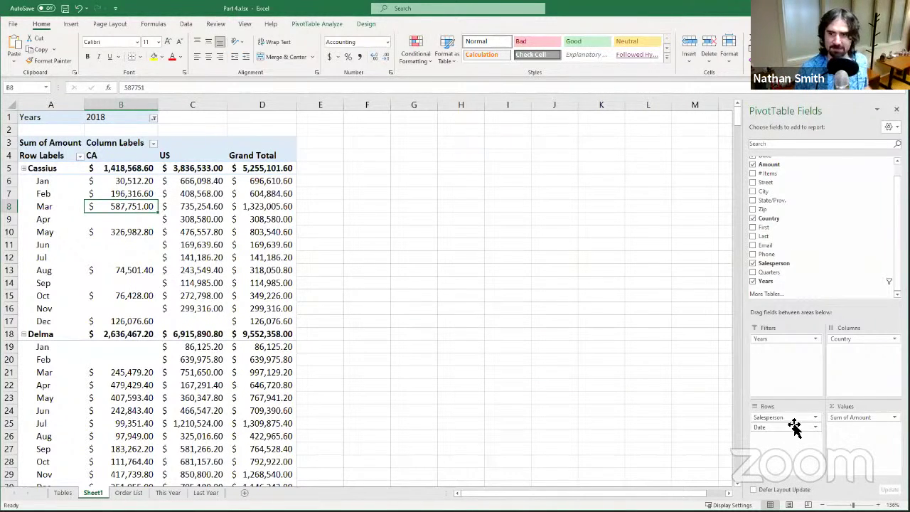
pyautogui.click(23, 168)
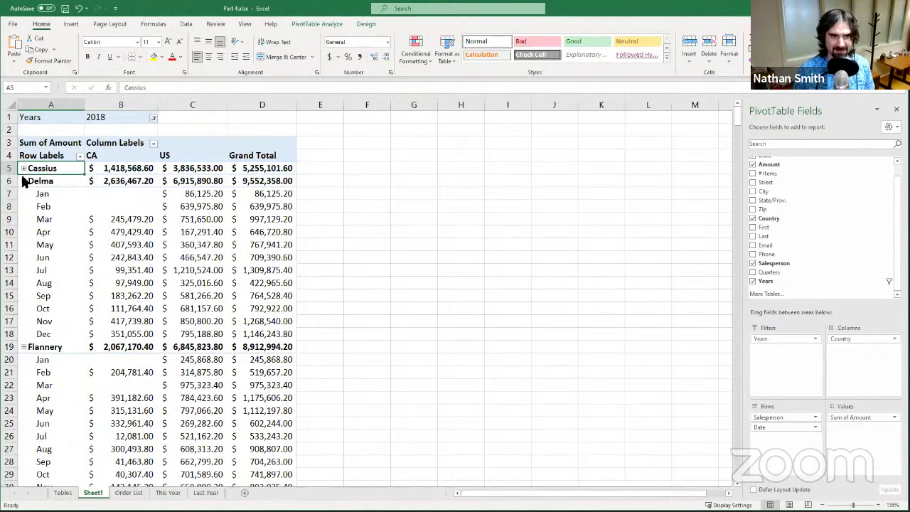
pyautogui.click(24, 180)
pyautogui.click(23, 193)
pyautogui.click(24, 206)
pyautogui.click(23, 219)
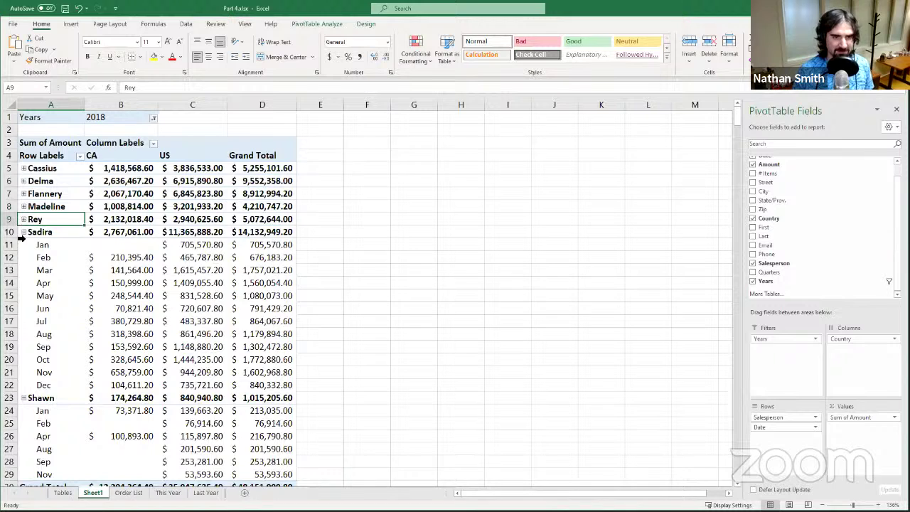
pyautogui.click(24, 231)
pyautogui.click(24, 244)
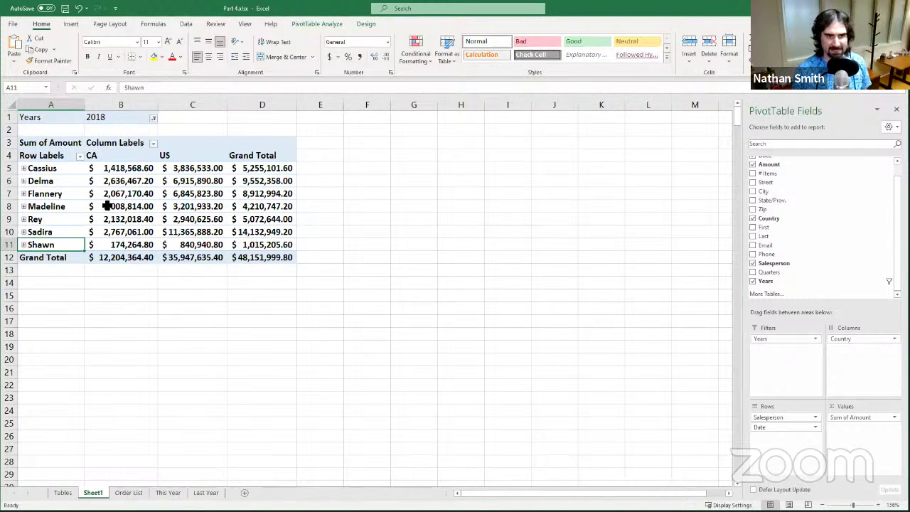
# Examine the first salesperson's amounts for CA, US and the grand total
pyautogui.click(59, 169)
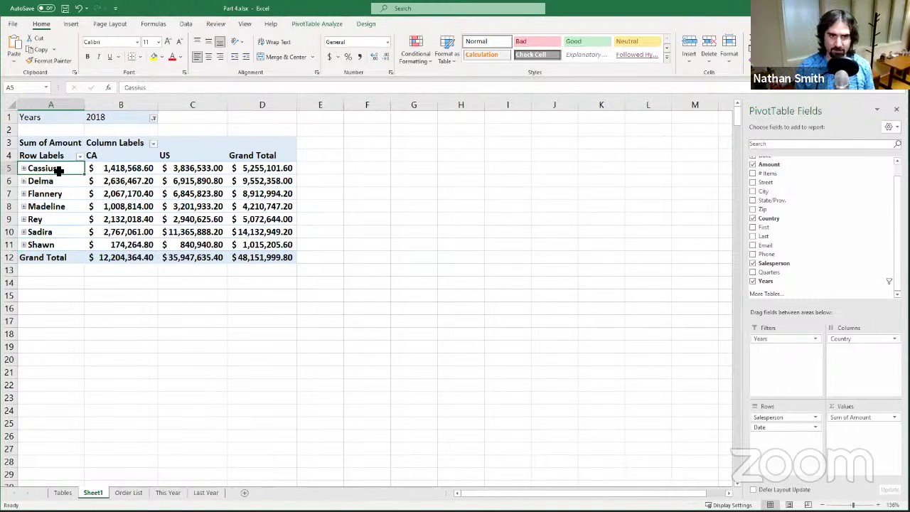
pyautogui.click(128, 171)
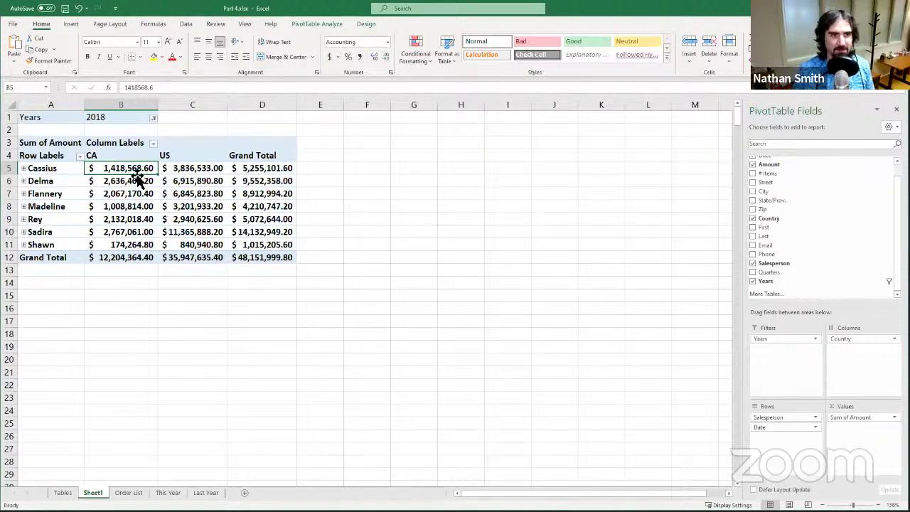
pyautogui.click(204, 173)
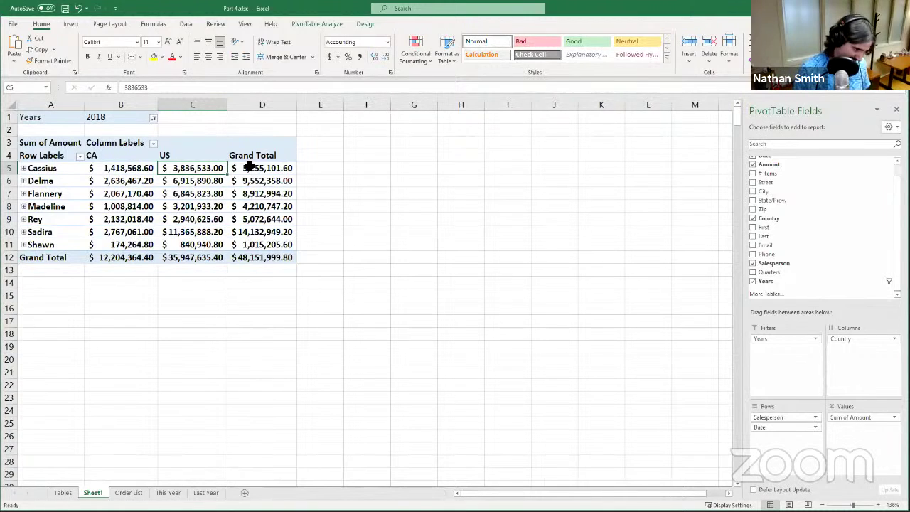
pyautogui.click(276, 168)
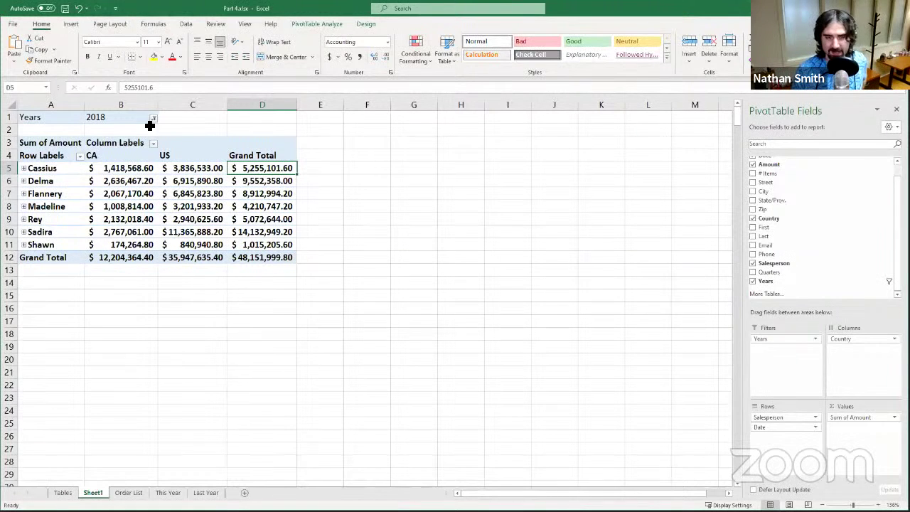
# View the monthly breakdown of the first two salespeople by expanding their groups, and collapse both again
pyautogui.click(23, 168)
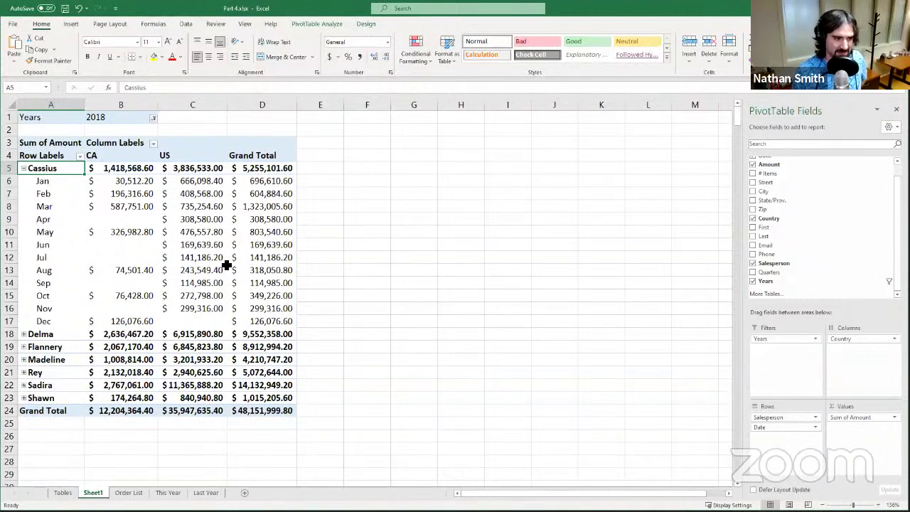
pyautogui.click(23, 168)
pyautogui.click(24, 181)
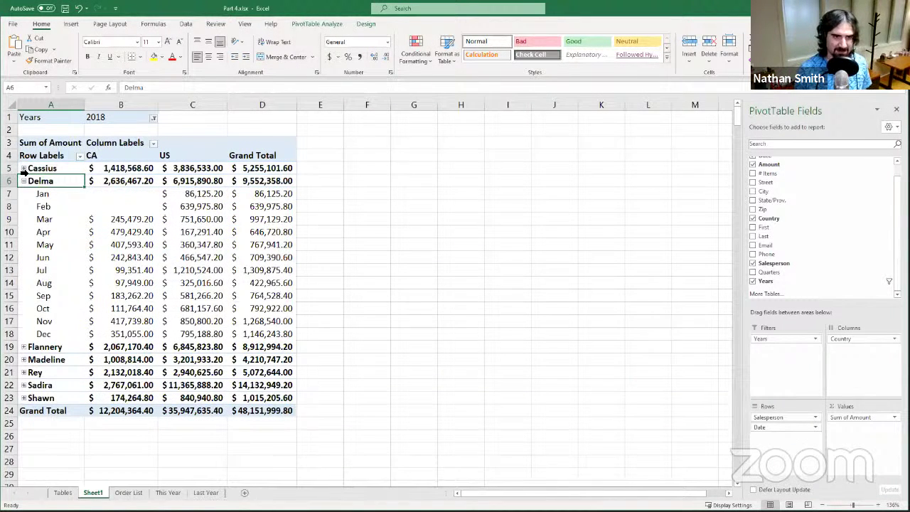
pyautogui.click(24, 169)
pyautogui.click(23, 168)
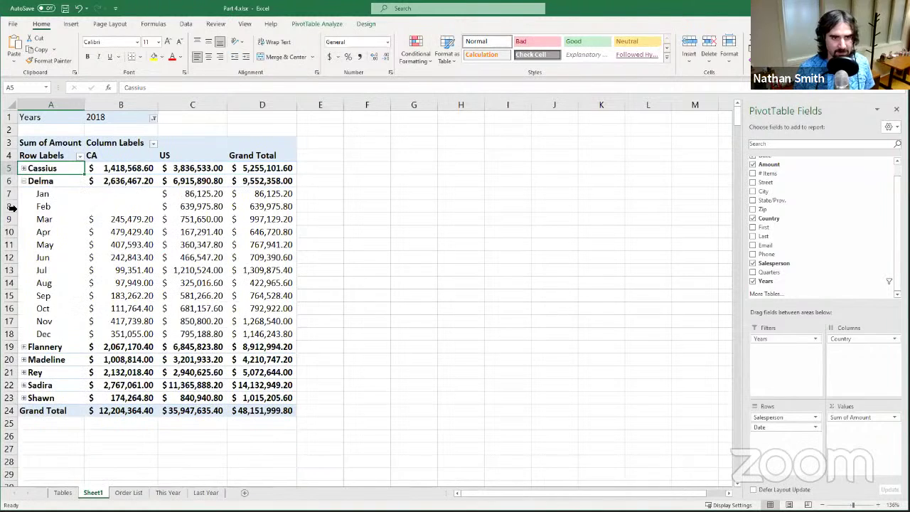
pyautogui.click(25, 181)
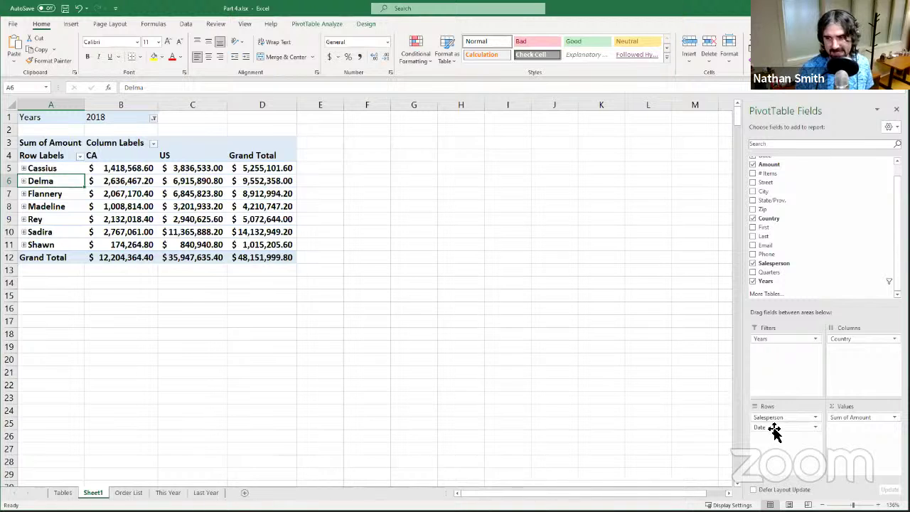
# Place Date above Salesperson in the pivot rows and show the salesperson details for Jan and Feb
pyautogui.moveTo(774, 431); pyautogui.dragTo(775, 418)
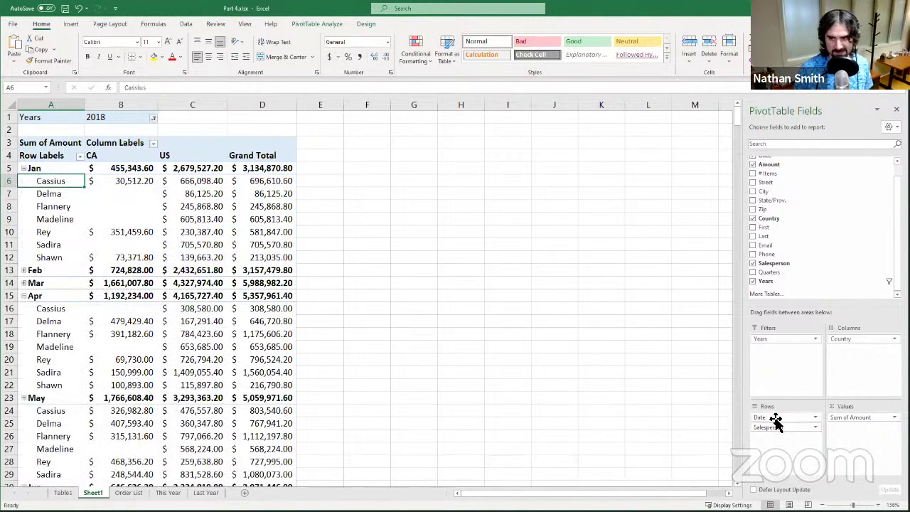
pyautogui.click(24, 170)
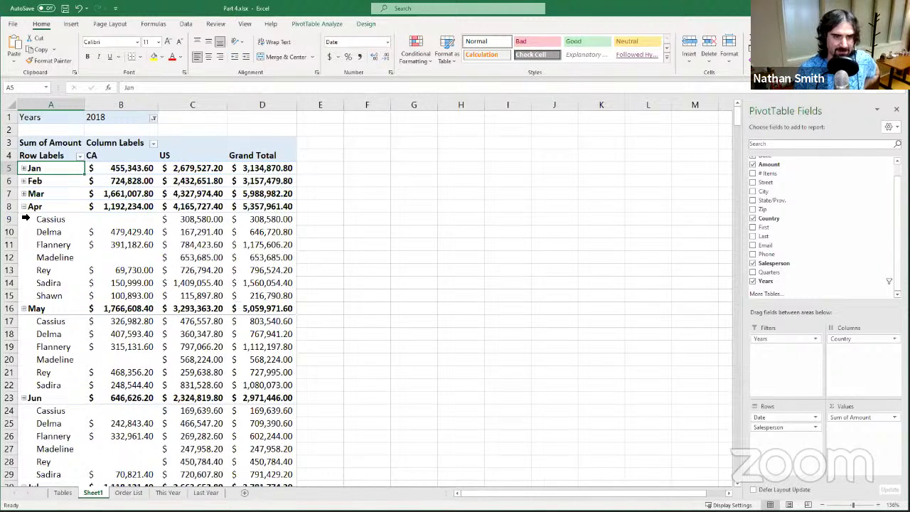
pyautogui.click(24, 169)
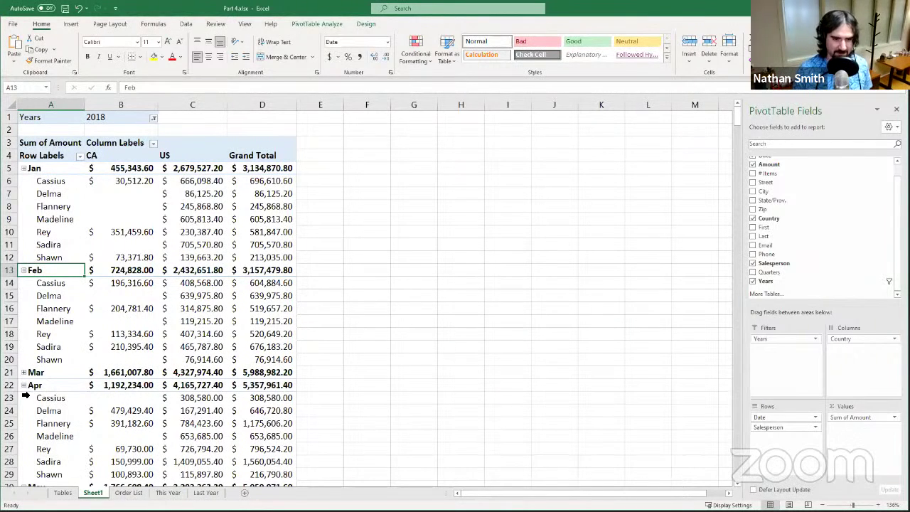
# Collapse the month groups from Apr through Dec in the pivot table
pyautogui.click(24, 385)
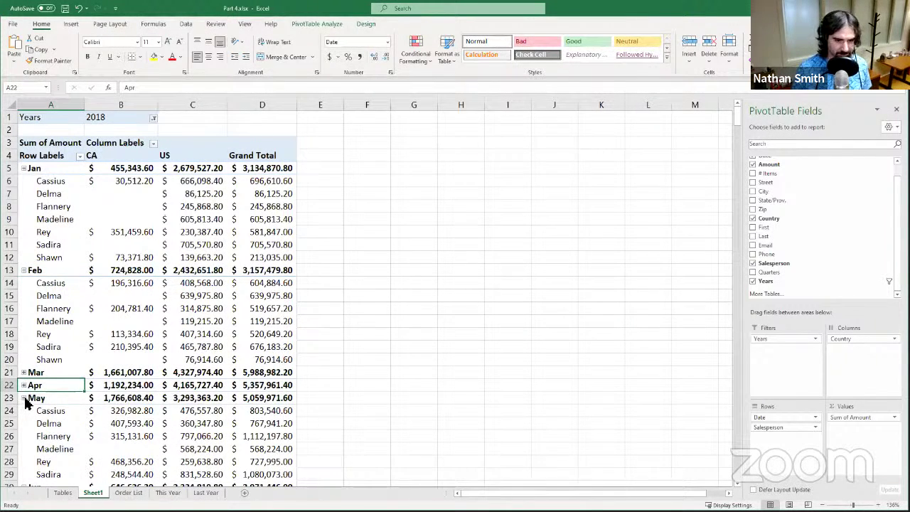
pyautogui.click(24, 398)
pyautogui.click(23, 410)
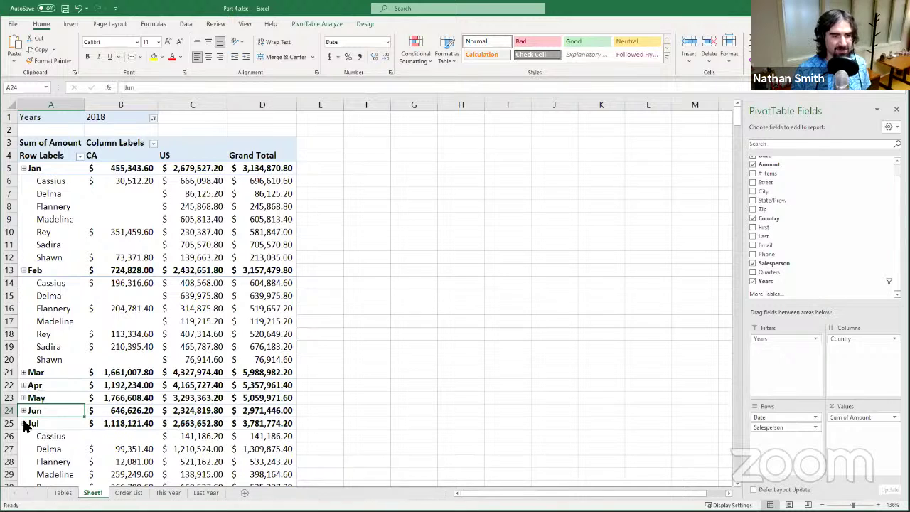
pyautogui.click(23, 423)
pyautogui.click(23, 436)
pyautogui.scroll(-2, 65, 386)
pyautogui.click(23, 371)
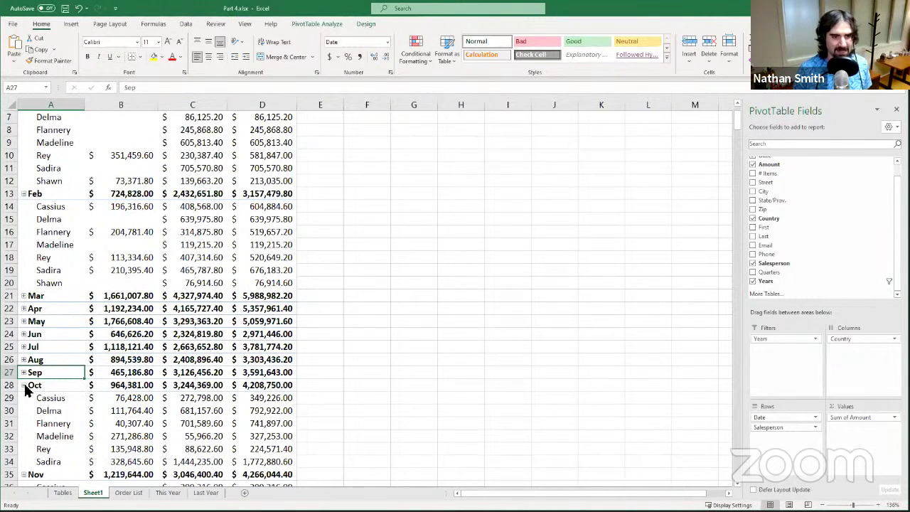
pyautogui.click(24, 385)
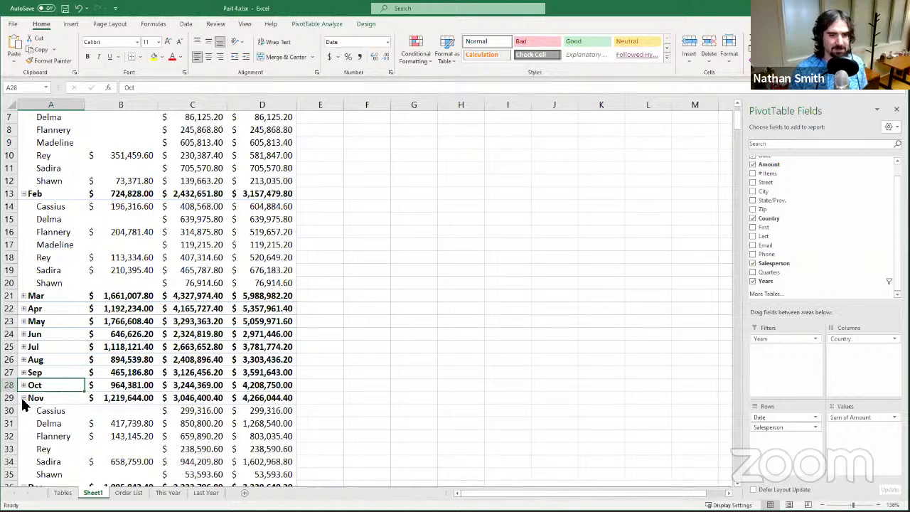
pyautogui.click(24, 397)
pyautogui.click(24, 411)
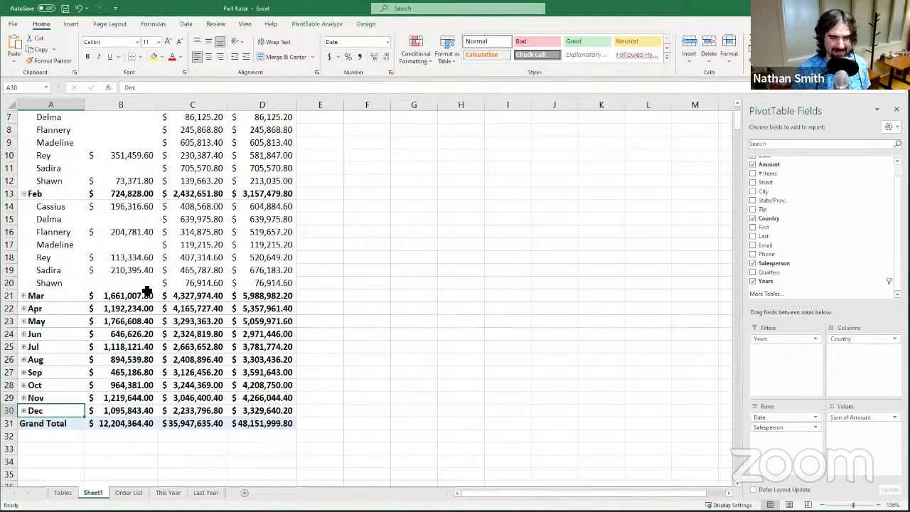
pyautogui.scroll(2, 150, 292)
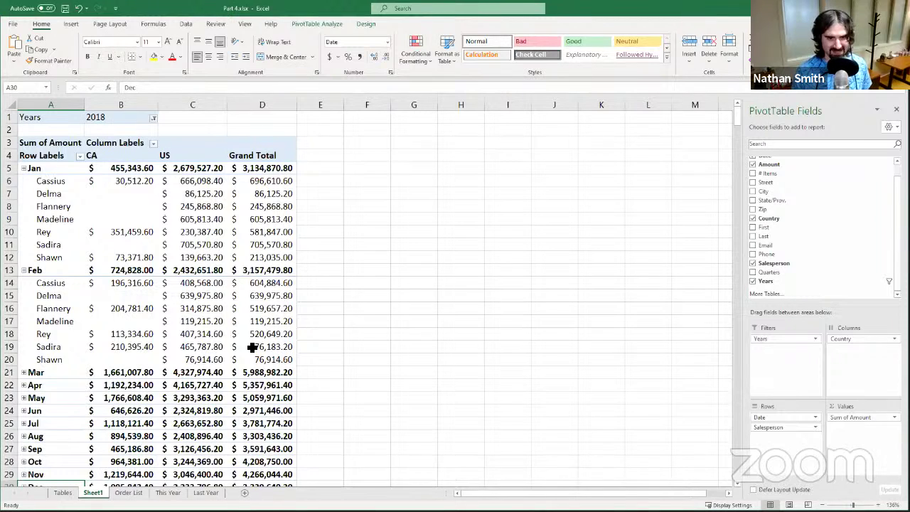
pyautogui.moveTo(197, 310)
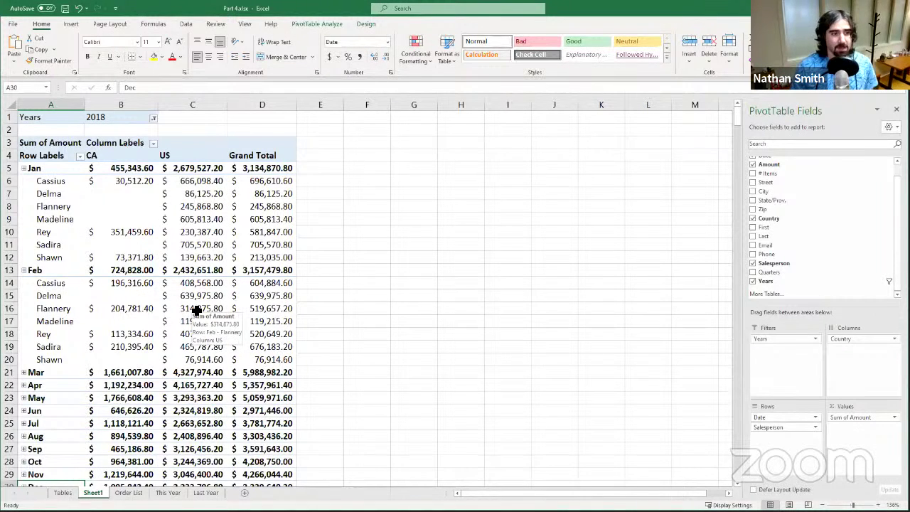
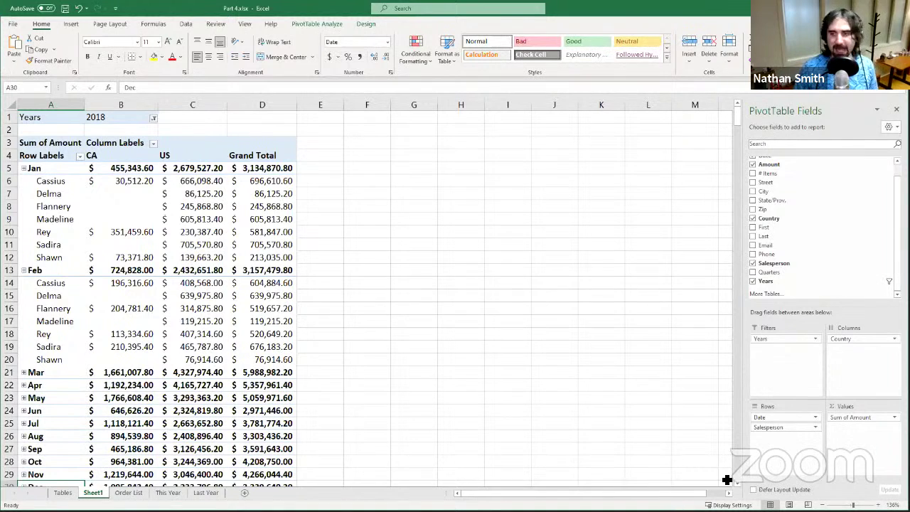
# Set the Sum of Amount value field to the General number format and summarize it by Count
pyautogui.click(894, 419)
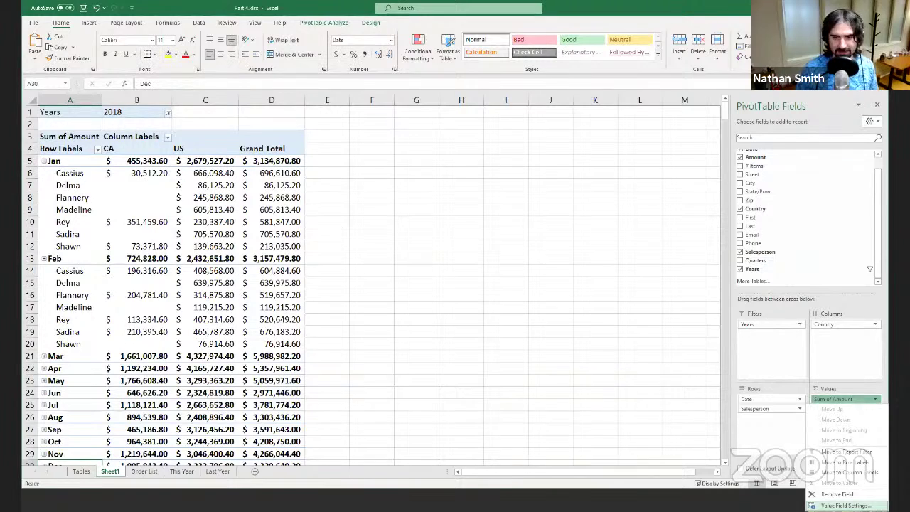
pyautogui.click(845, 505)
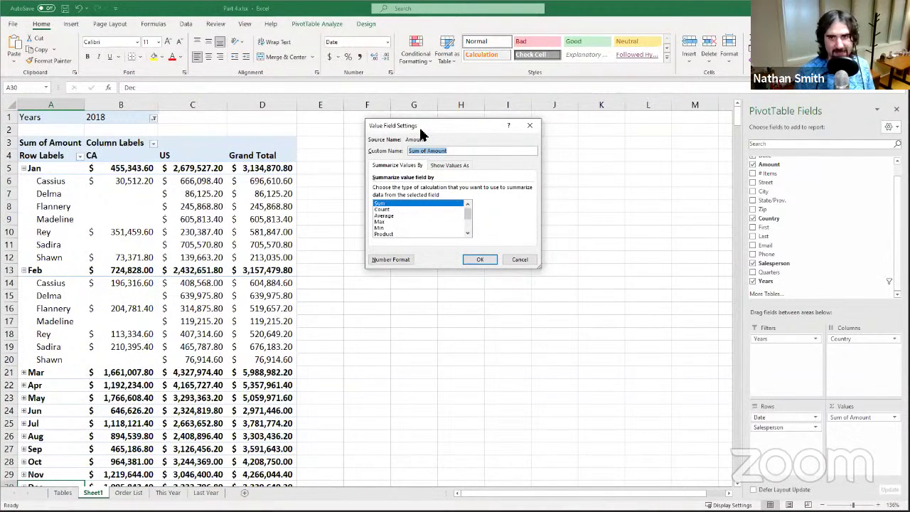
pyautogui.moveTo(420, 128); pyautogui.dragTo(390, 144)
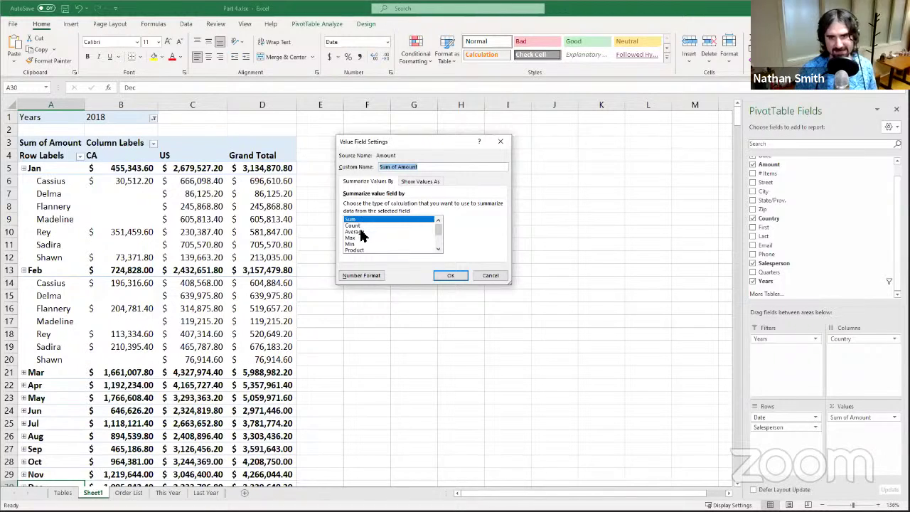
pyautogui.click(361, 275)
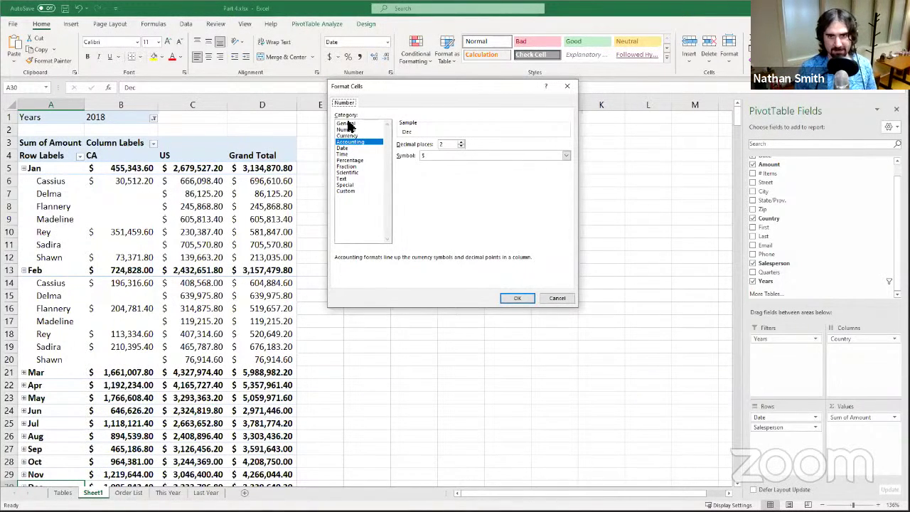
pyautogui.click(349, 124)
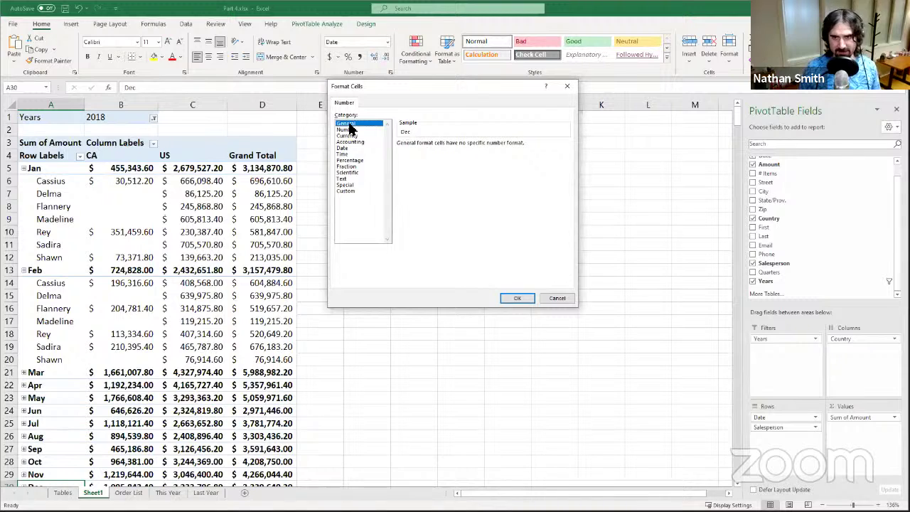
pyautogui.click(506, 297)
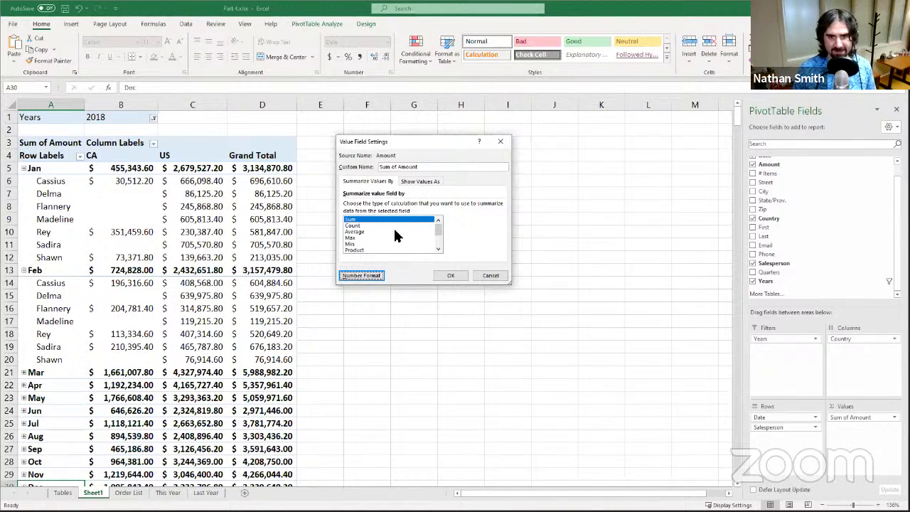
pyautogui.click(378, 227)
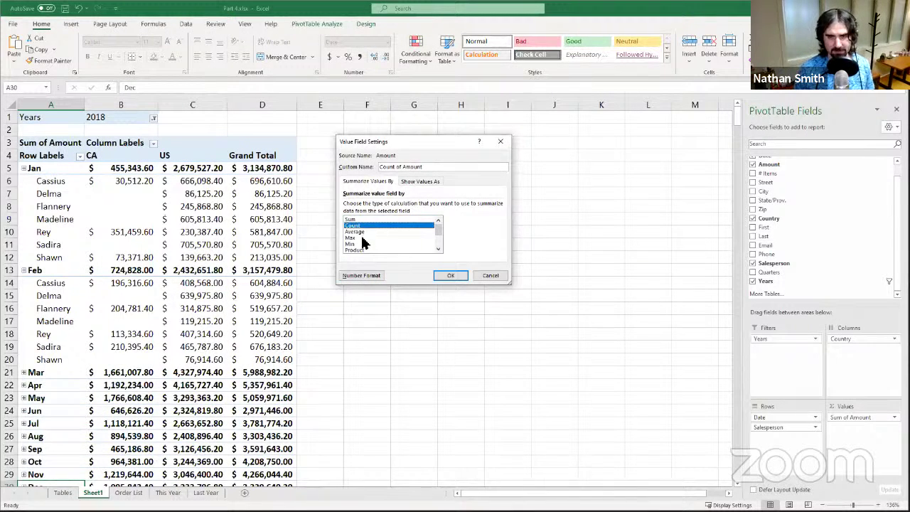
pyautogui.click(448, 276)
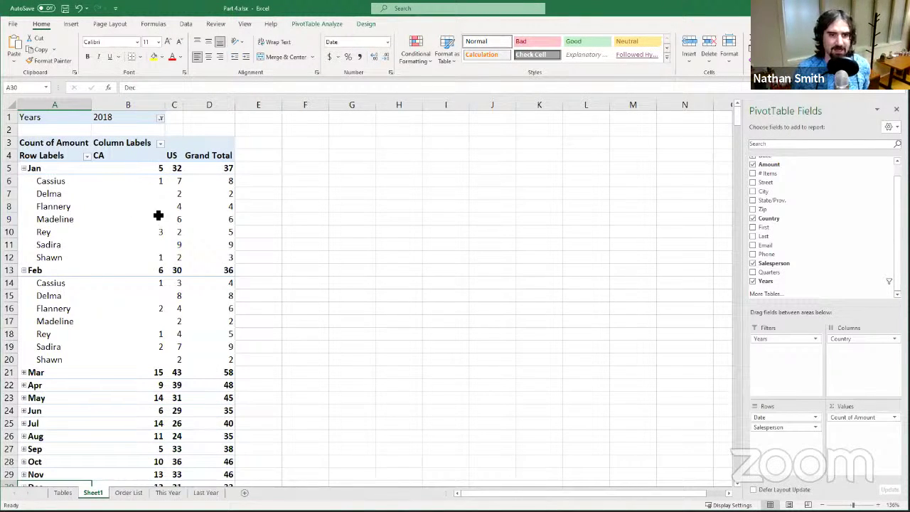
# Examine the order counts by month and country, including the individual salespeople's January counts
pyautogui.scroll(-4, 134, 300)
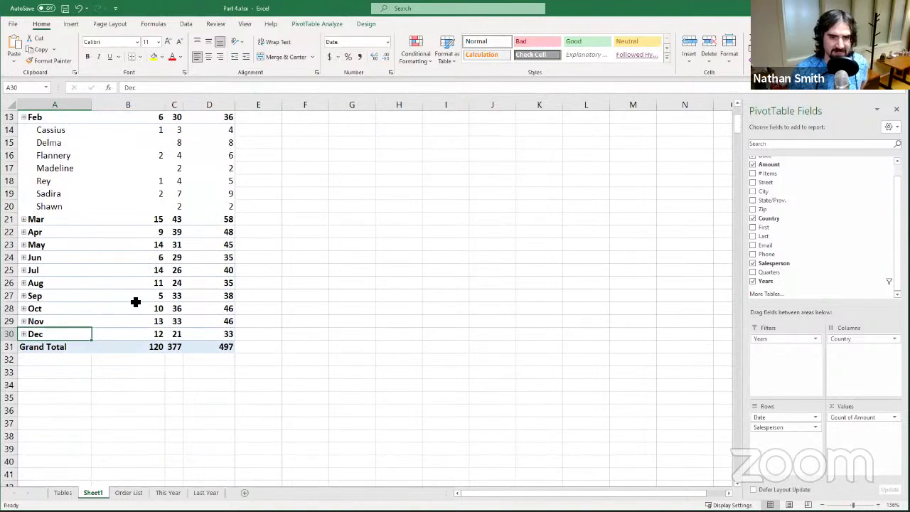
pyautogui.scroll(4, 136, 302)
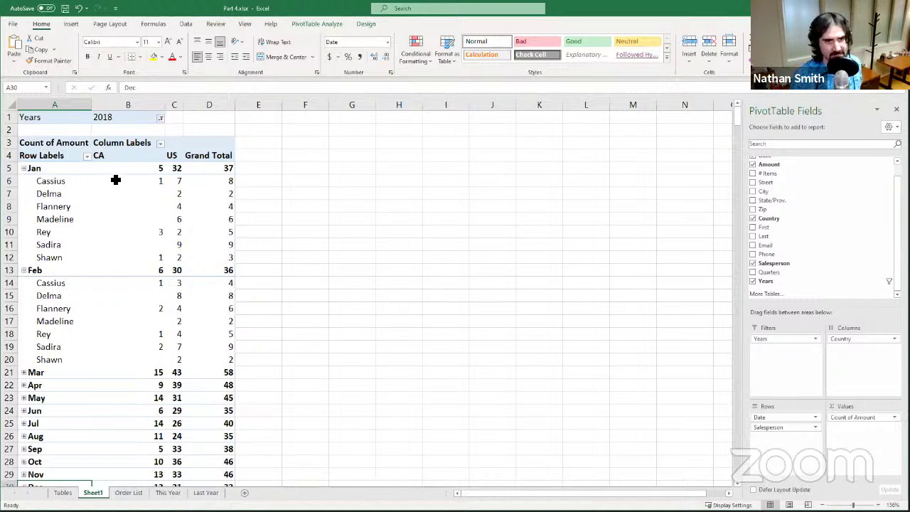
pyautogui.click(151, 185)
pyautogui.click(175, 186)
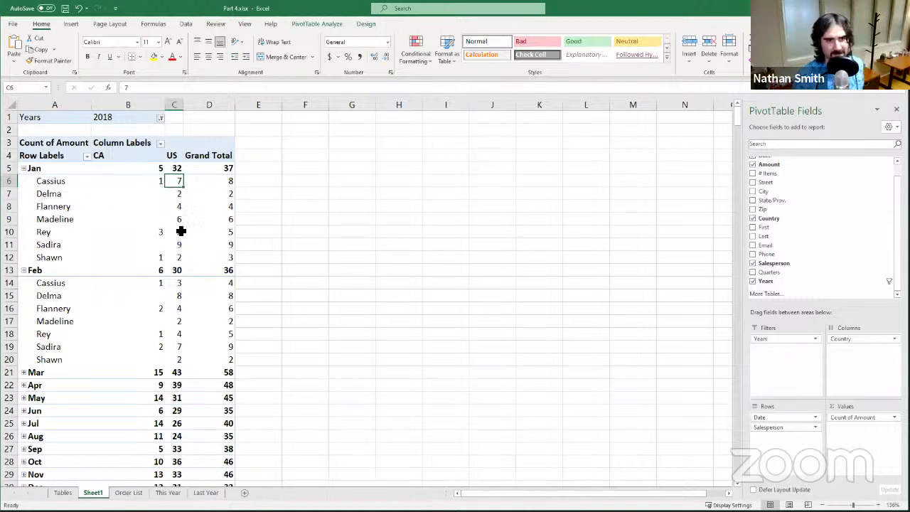
pyautogui.press('Down')
pyautogui.press('Down')
pyautogui.press('Down')
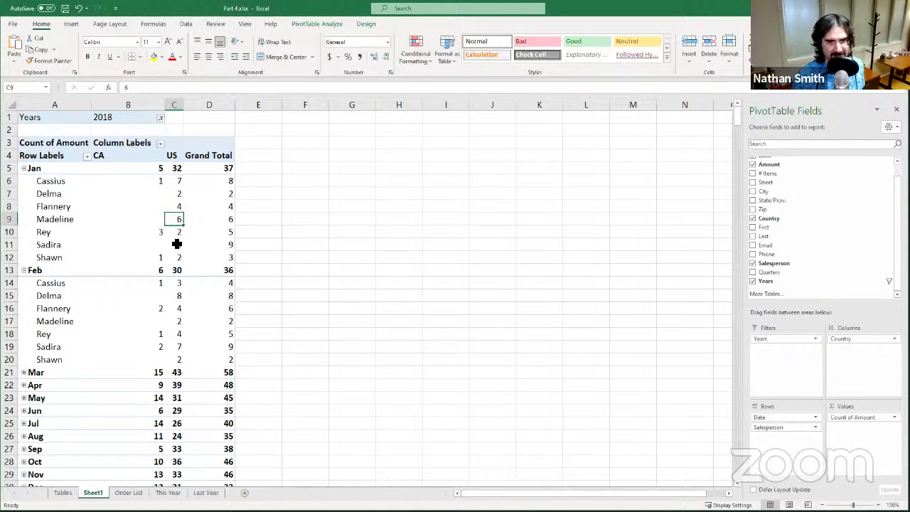
# Compare the CA and US order counts of the individual salespeople for January and February in the pivot table
pyautogui.click(154, 233)
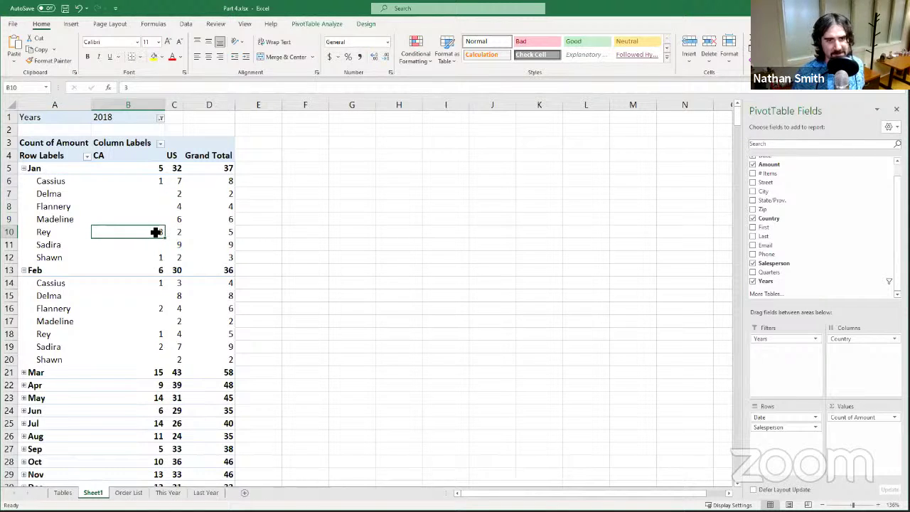
pyautogui.click(171, 233)
pyautogui.click(176, 253)
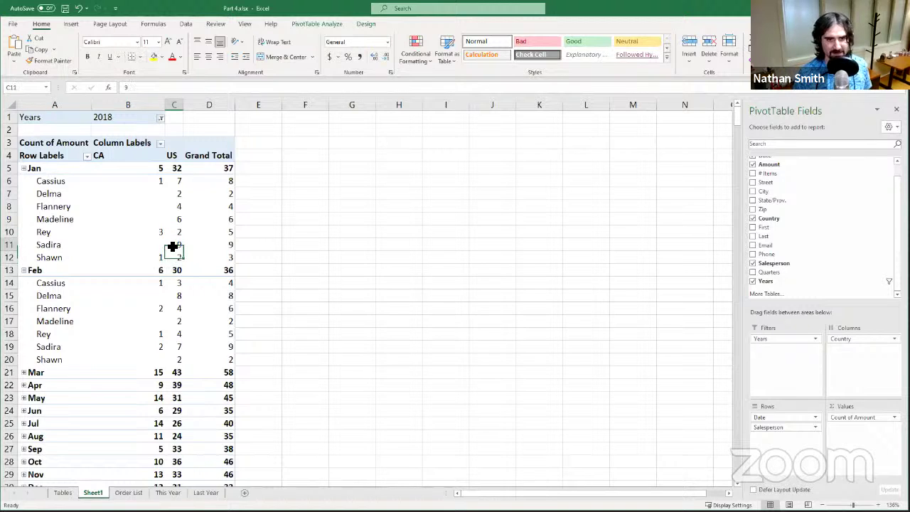
pyautogui.click(154, 258)
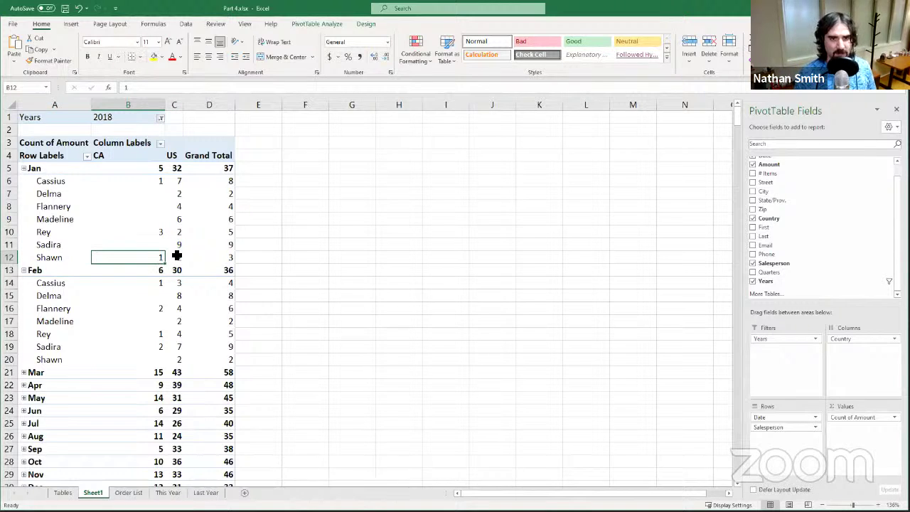
pyautogui.press('Right')
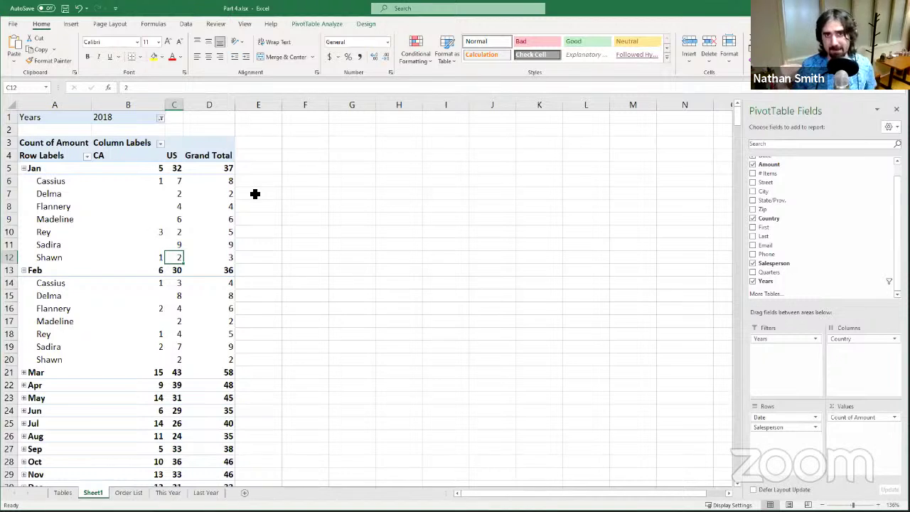
pyautogui.click(178, 207)
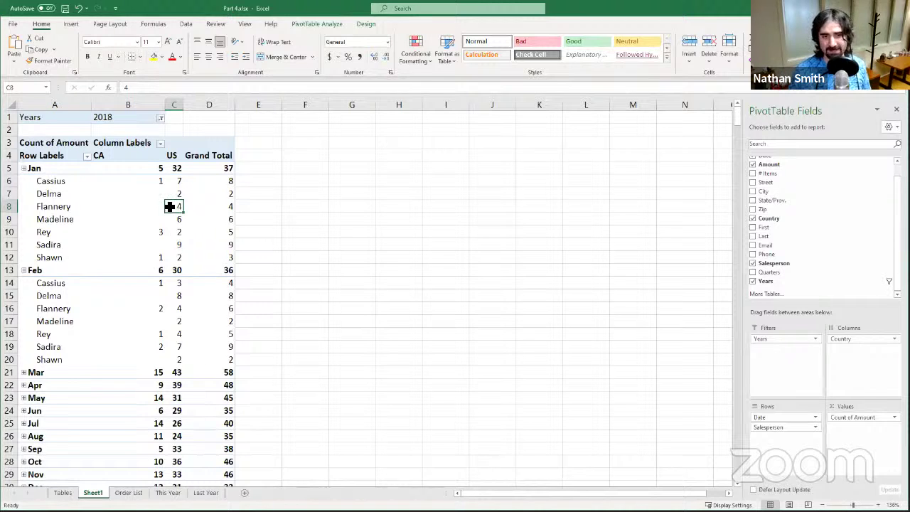
pyautogui.moveTo(172, 206)
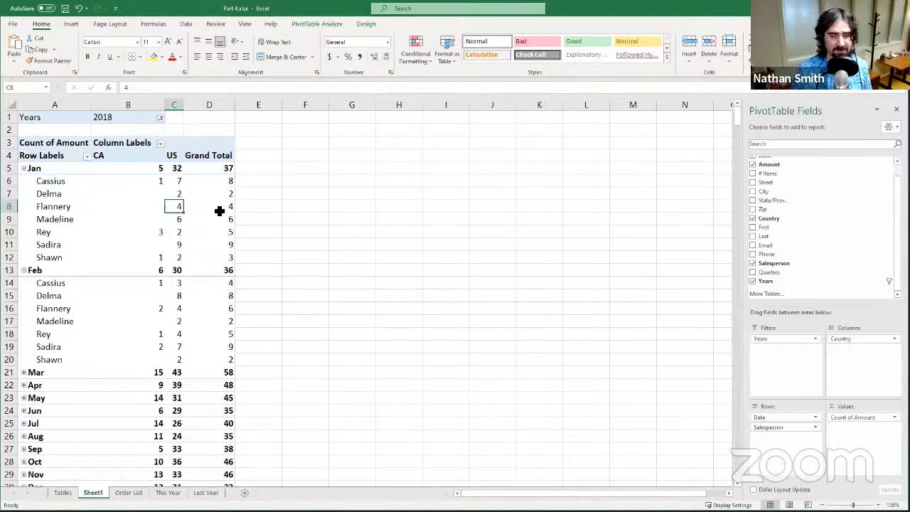
pyautogui.click(160, 233)
pyautogui.click(174, 235)
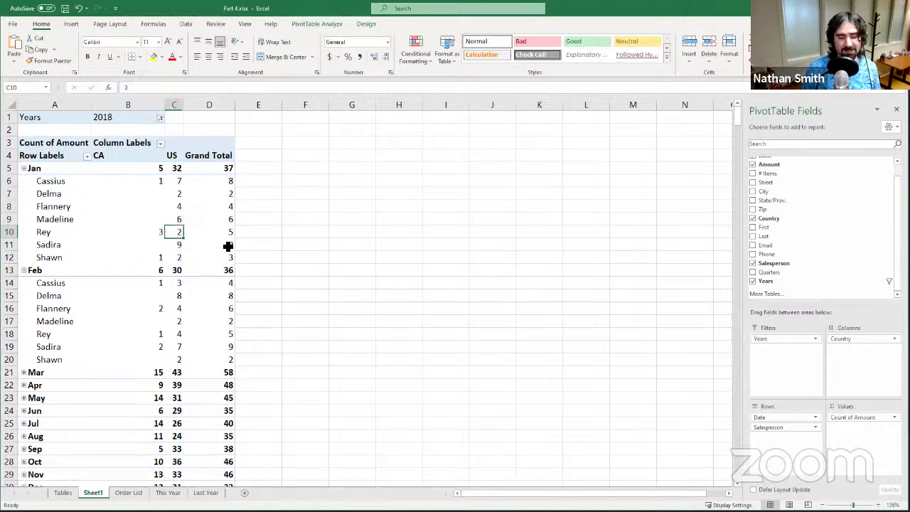
pyautogui.moveTo(175, 296)
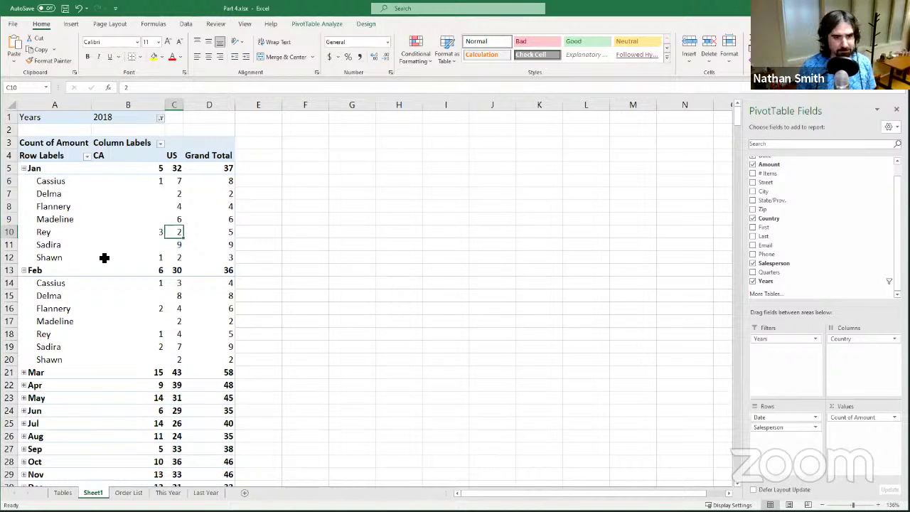
pyautogui.scroll(-1, 154, 337)
pyautogui.scroll(-1, 154, 336)
pyautogui.scroll(2, 124, 347)
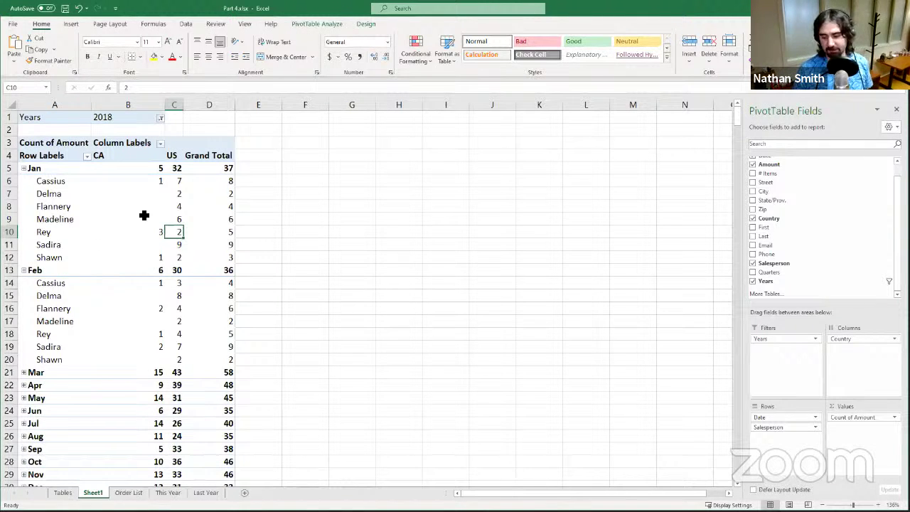
# Look through the individual 2019 source orders in the Order List sheet
pyautogui.click(137, 493)
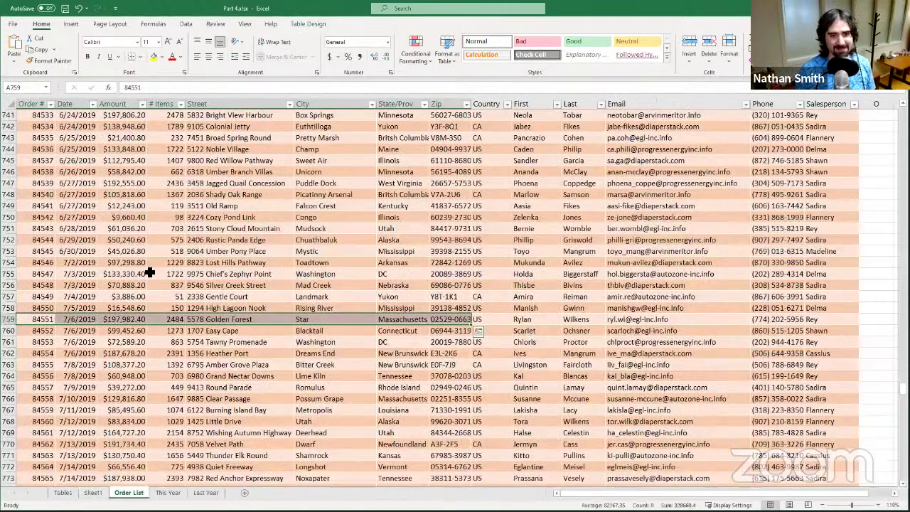
pyautogui.click(252, 274)
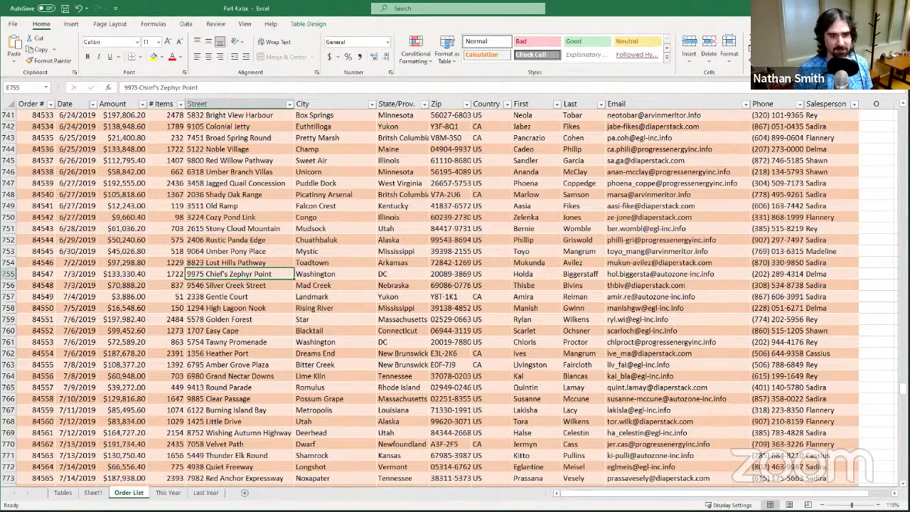
pyautogui.scroll(-4, 361, 400)
pyautogui.scroll(20, 361, 400)
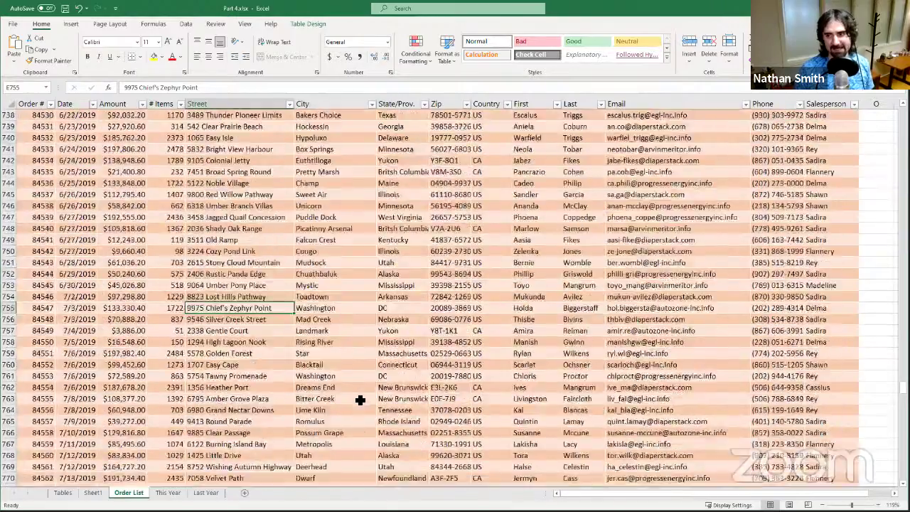
pyautogui.scroll(7, 358, 401)
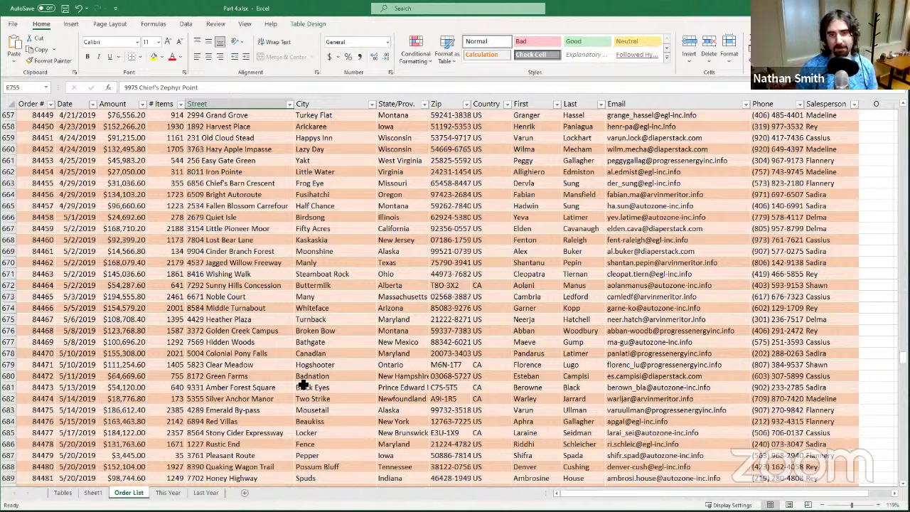
# Return to the pivot table on Sheet1 and collapse the Jan and Feb groups
pyautogui.click(92, 492)
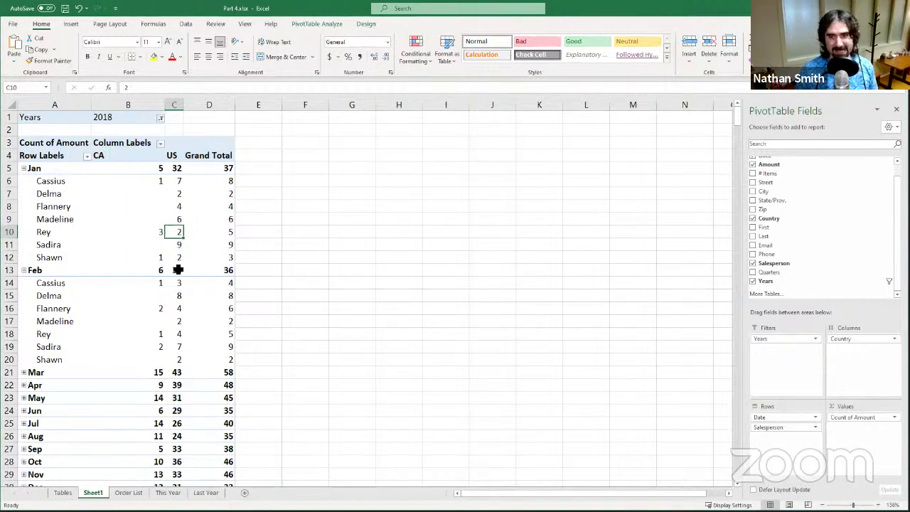
pyautogui.click(24, 169)
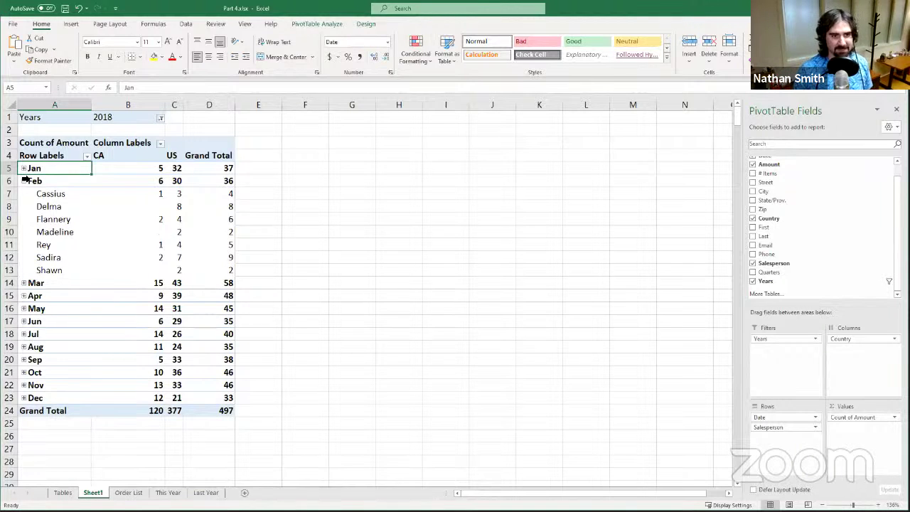
pyautogui.click(23, 181)
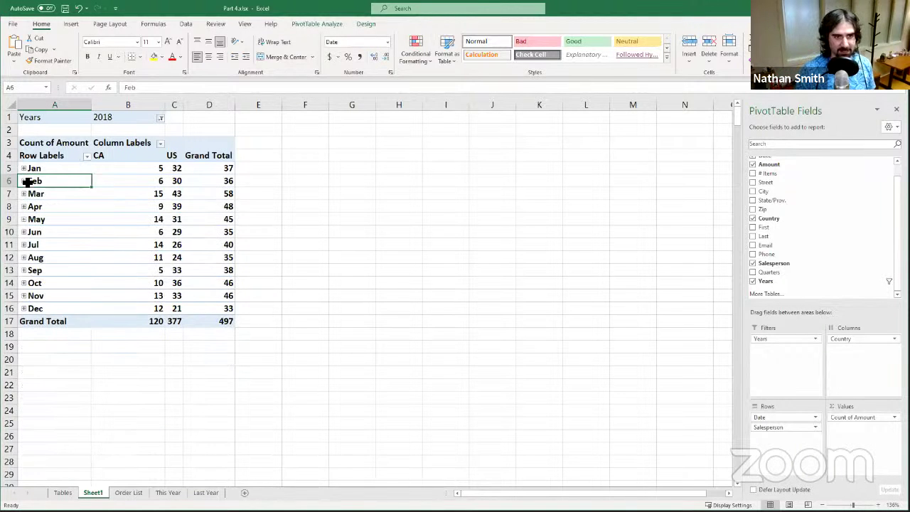
# Examine the pivot table's analysis and design options, including refreshing and changing its data source, and glance at the Order List source
pyautogui.click(333, 25)
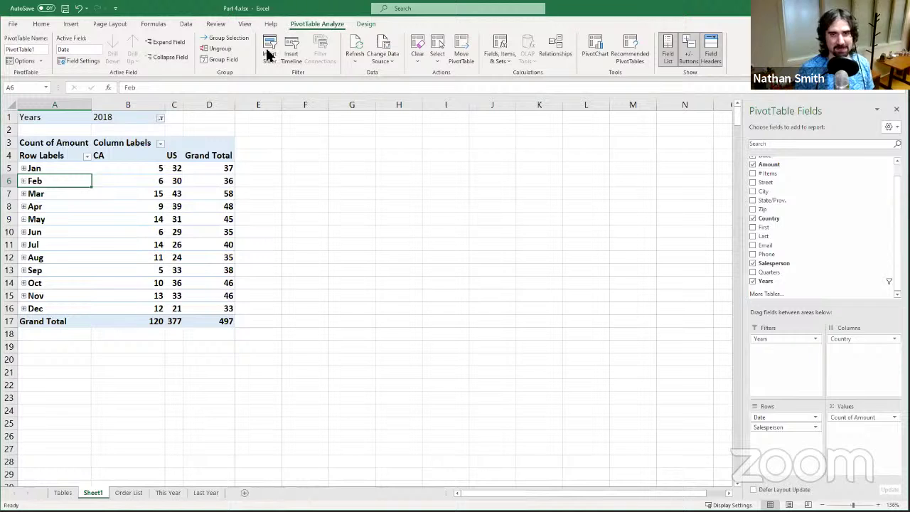
pyautogui.click(364, 26)
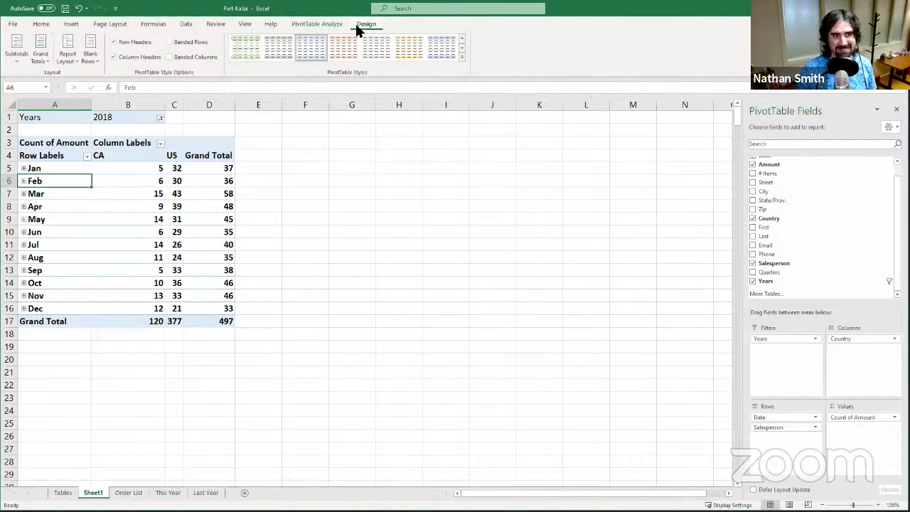
pyautogui.click(320, 24)
pyautogui.click(362, 24)
pyautogui.click(338, 24)
pyautogui.click(57, 145)
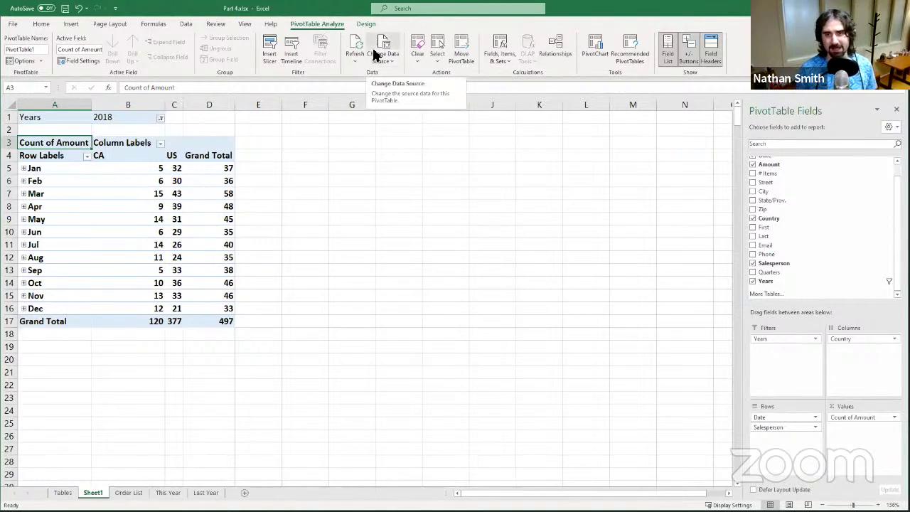
pyautogui.click(141, 493)
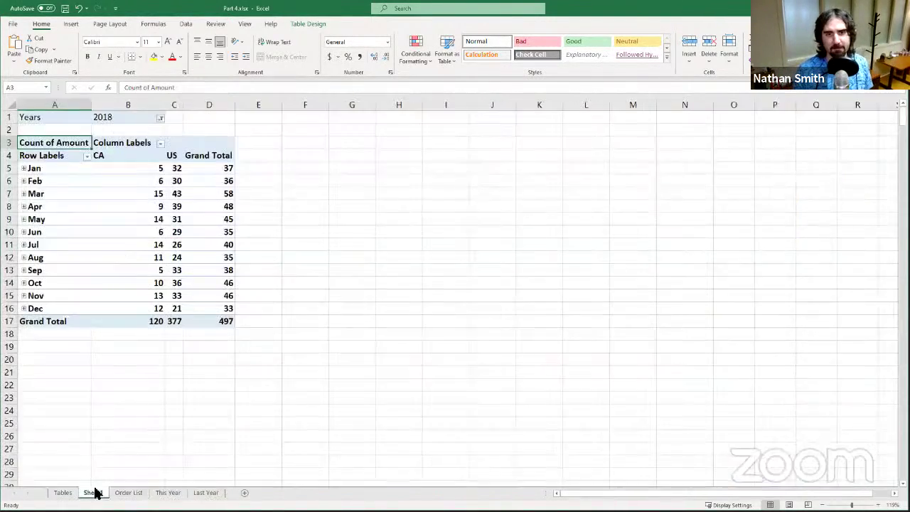
pyautogui.click(92, 492)
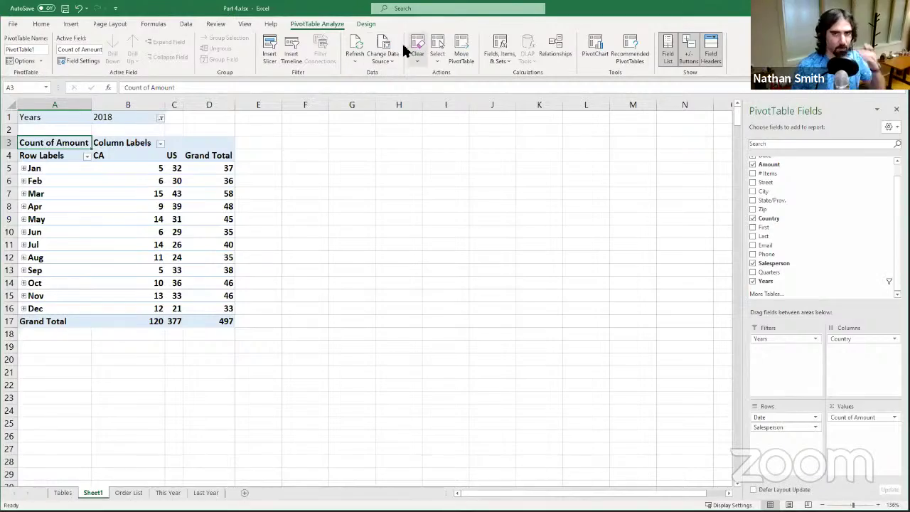
# Browse further source orders in the Order List sheet and return to the pivot table's analysis options on Sheet1
pyautogui.click(129, 492)
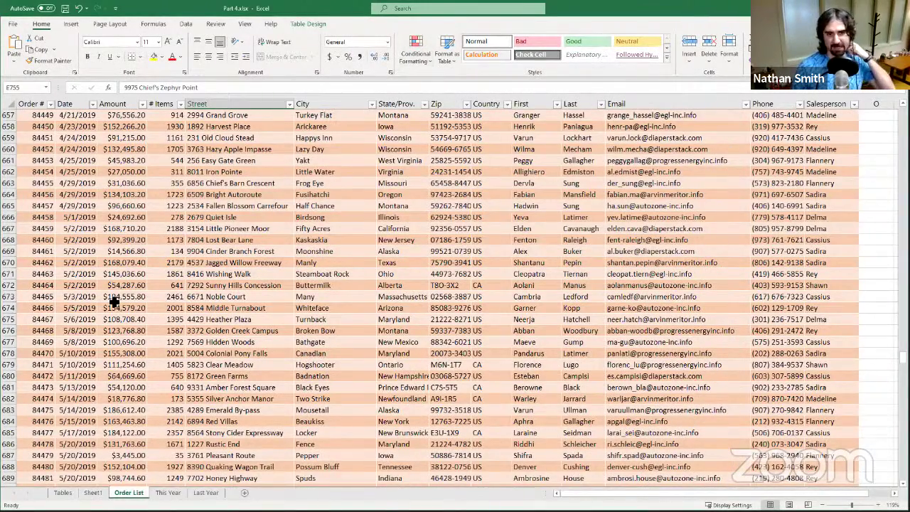
pyautogui.scroll(-13, 210, 318)
pyautogui.scroll(-20, 198, 350)
pyautogui.scroll(-13, 193, 378)
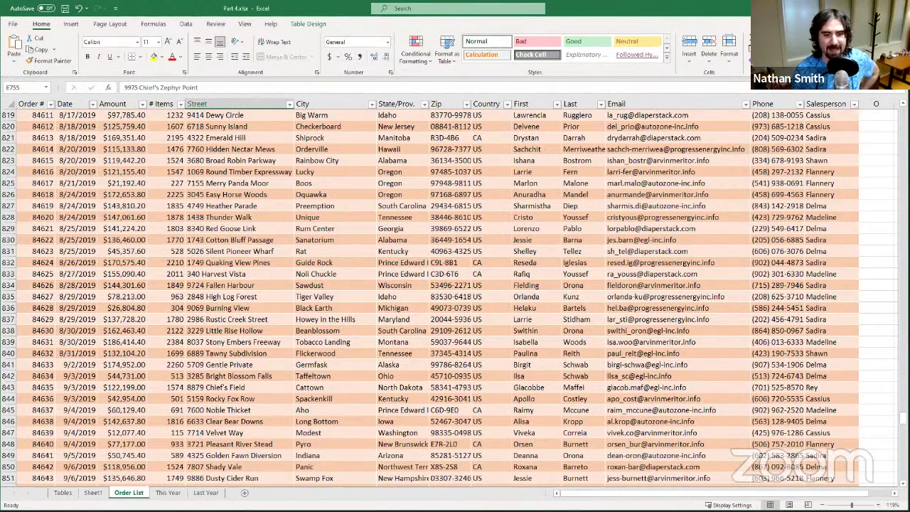
pyautogui.click(93, 492)
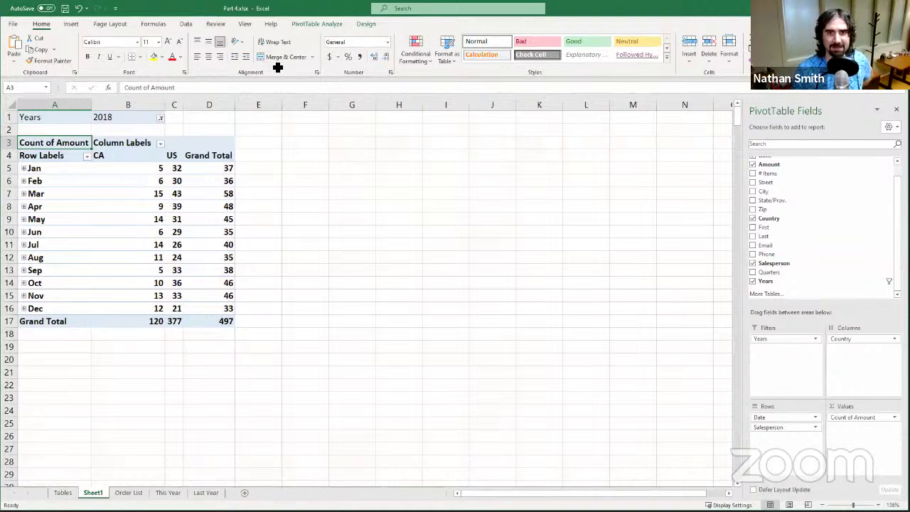
pyautogui.click(297, 24)
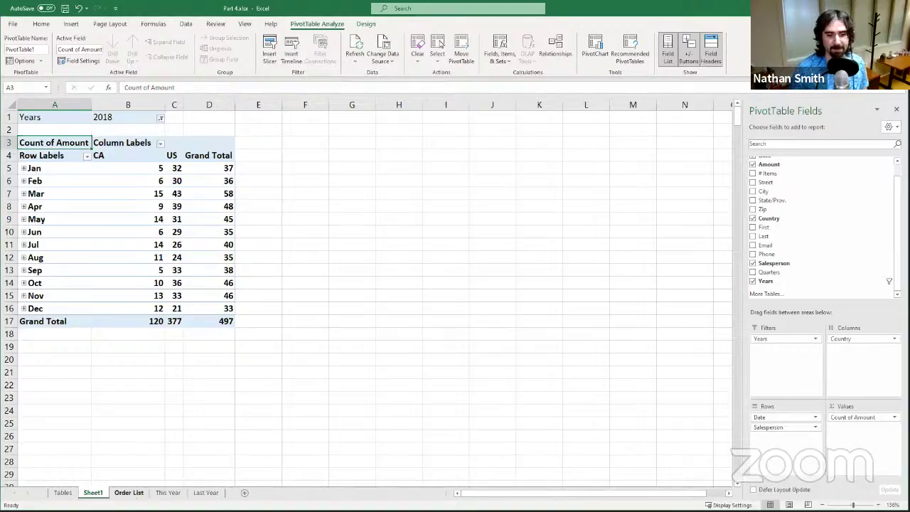
# Examine the Order List records down to the last row of the table
pyautogui.click(128, 492)
pyautogui.scroll(-7, 194, 362)
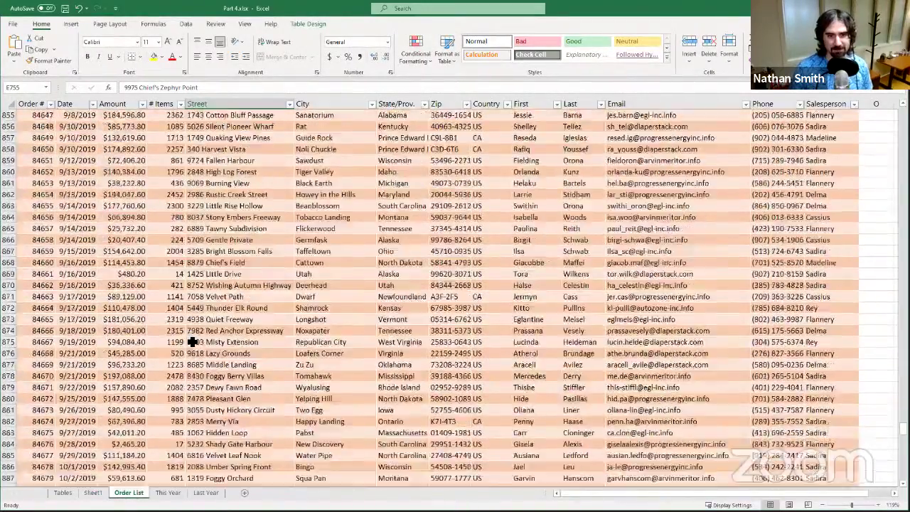
pyautogui.scroll(7, 187, 368)
pyautogui.scroll(-7, 179, 382)
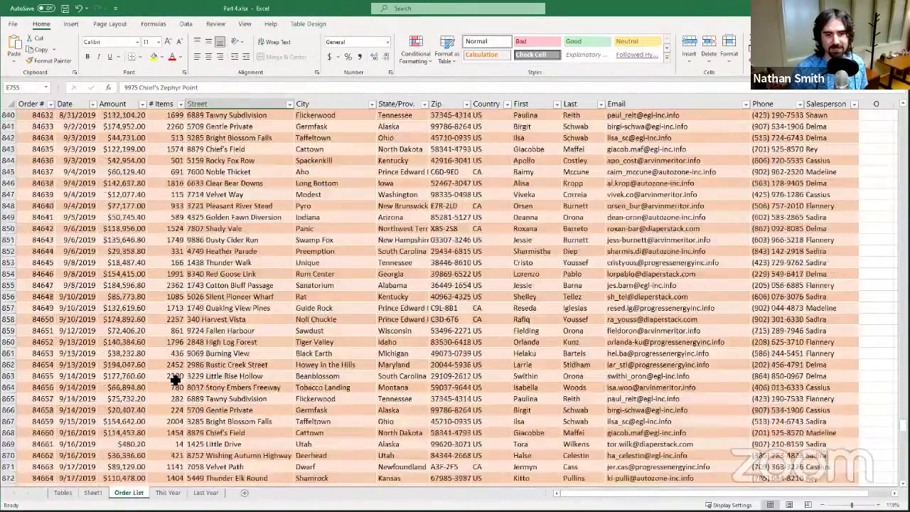
pyautogui.scroll(-20, 185, 391)
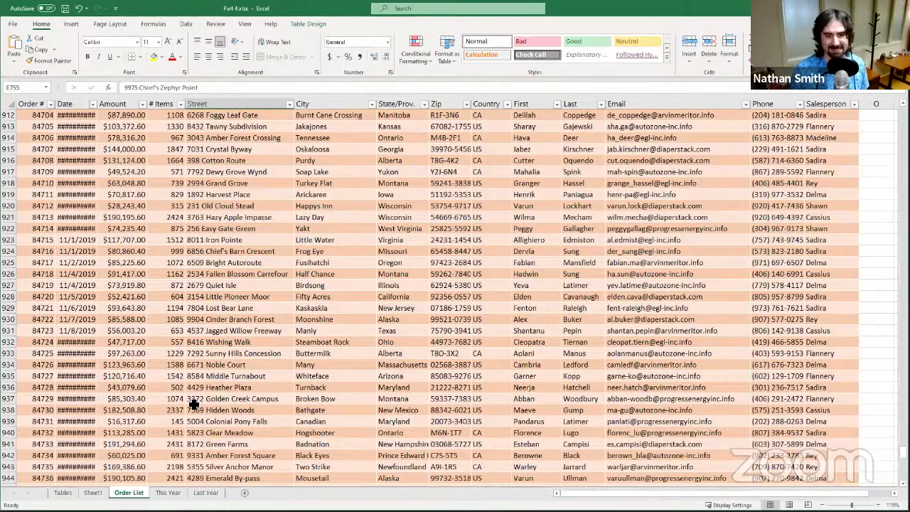
pyautogui.scroll(-17, 194, 404)
pyautogui.scroll(4, 277, 373)
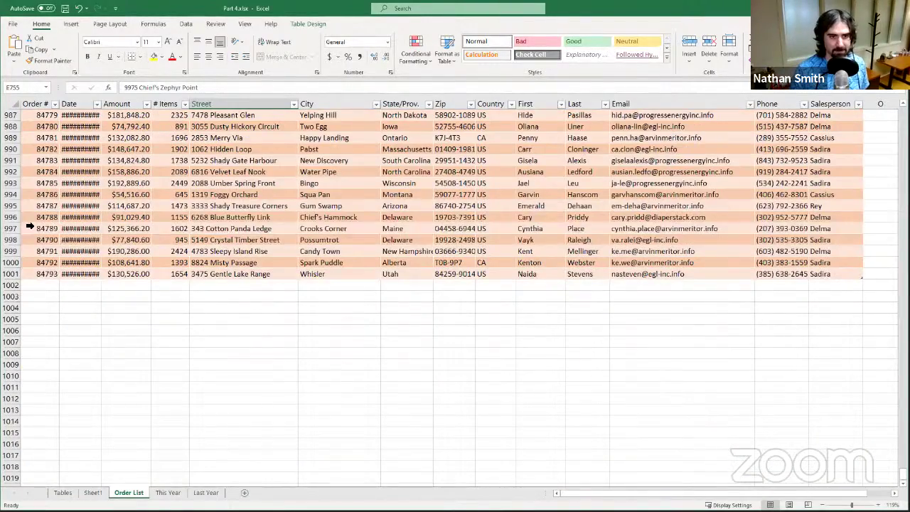
# Select the last order row in the Order List table and look over its row insertion and table design options
pyautogui.click(30, 278)
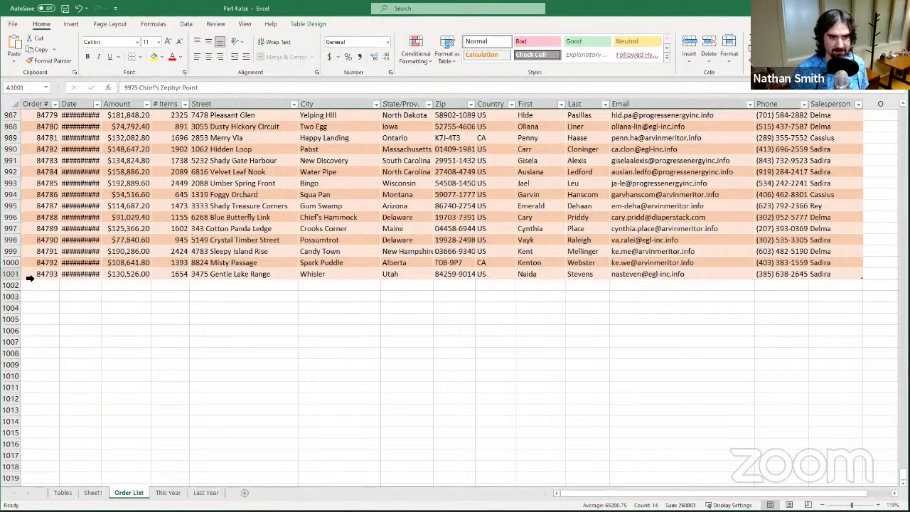
pyautogui.rightClick(30, 278)
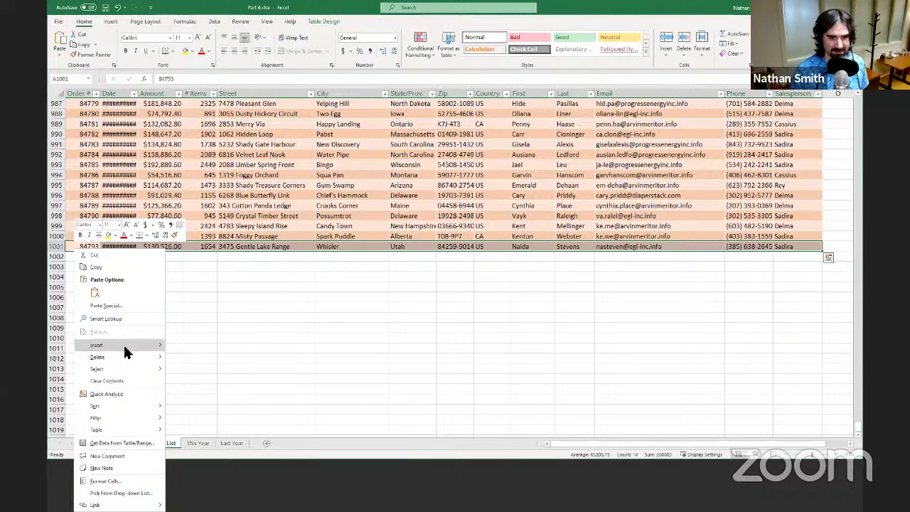
pyautogui.moveTo(123, 351)
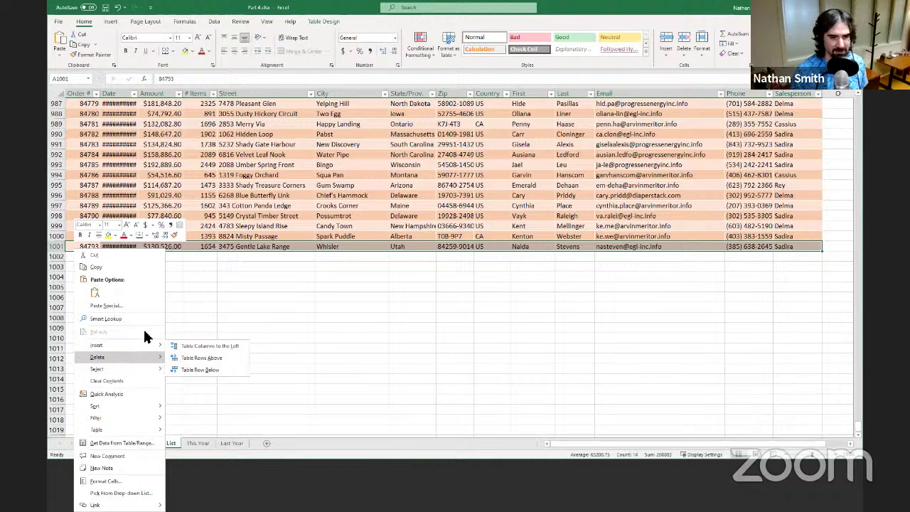
pyautogui.click(325, 22)
pyautogui.click(310, 24)
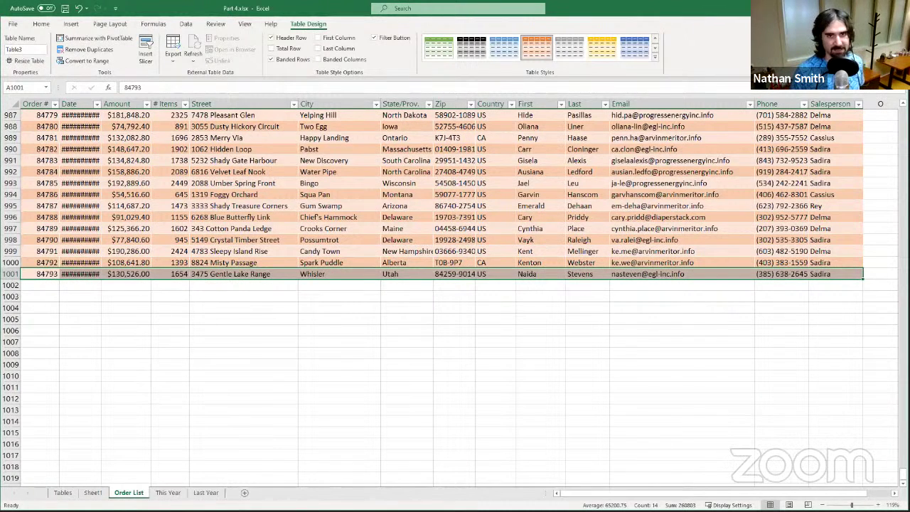
# Bring up the data commands and switch to the This Year sheet
pyautogui.click(114, 24)
pyautogui.click(156, 23)
pyautogui.click(186, 24)
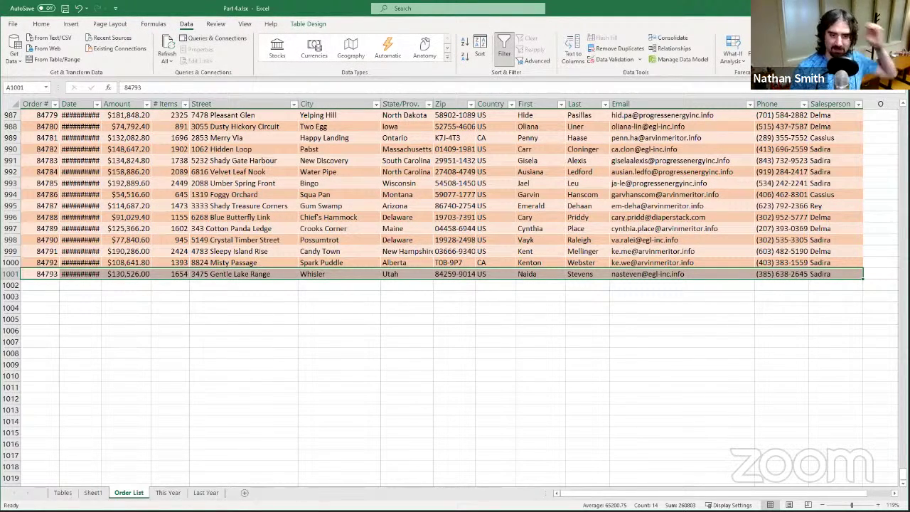
pyautogui.click(180, 494)
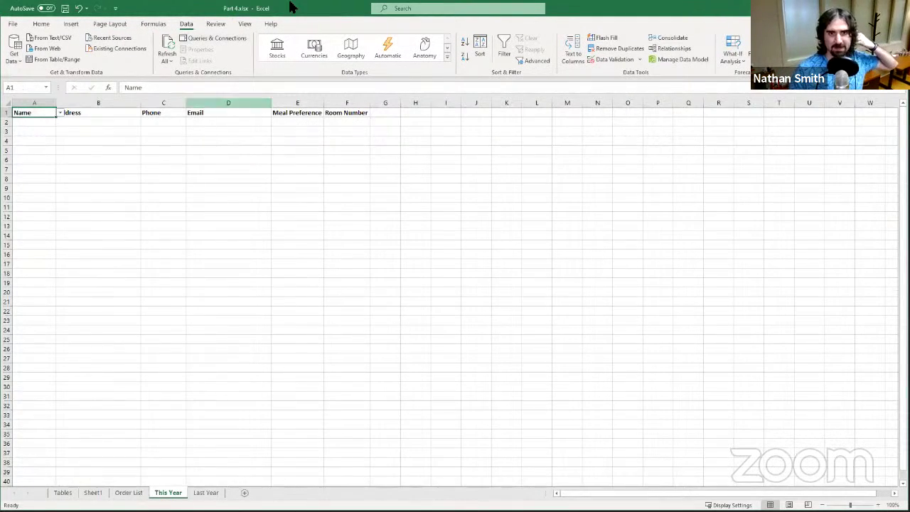
# Compare the source records in the Order List sheet with the pivot table and its analysis options on Sheet1
pyautogui.click(138, 493)
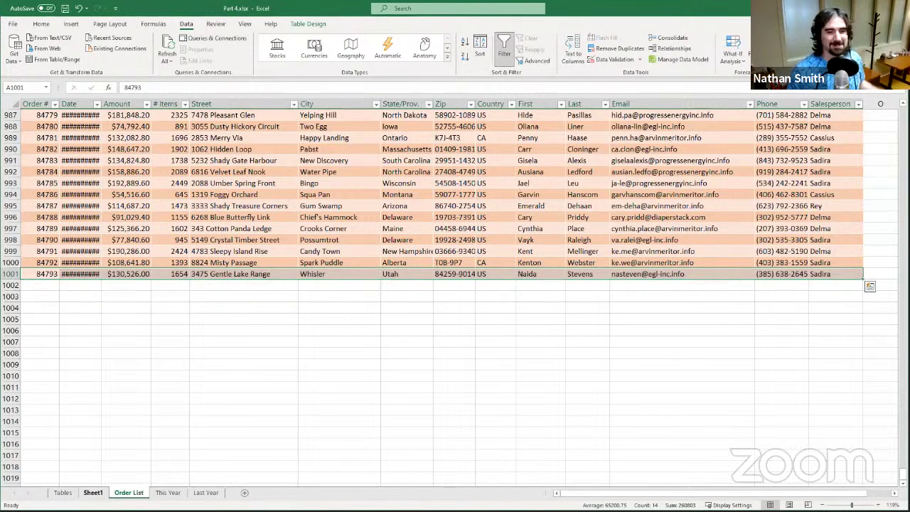
pyautogui.hotkey('ctrl', 'pageup')
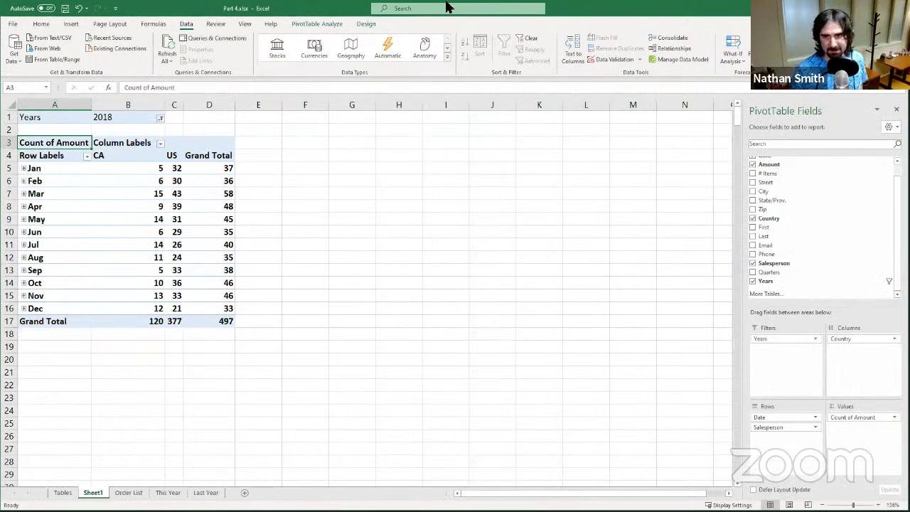
pyautogui.click(333, 24)
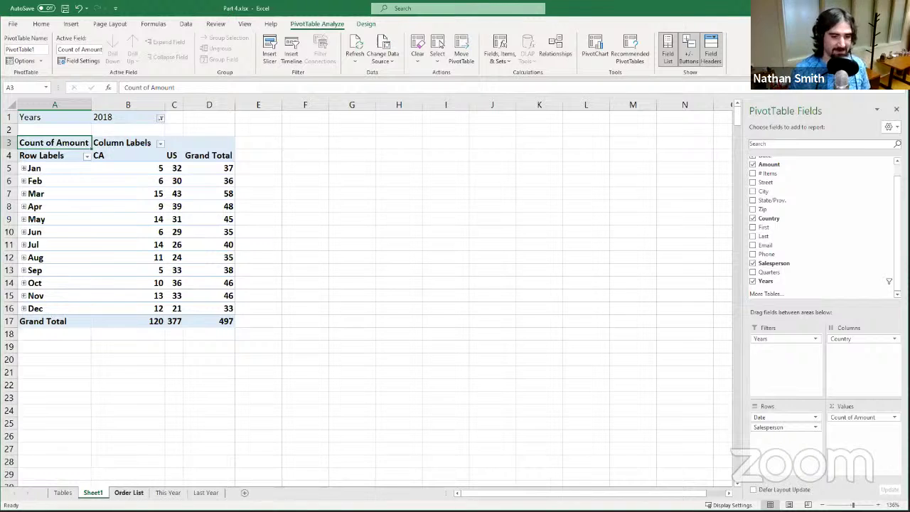
pyautogui.click(129, 492)
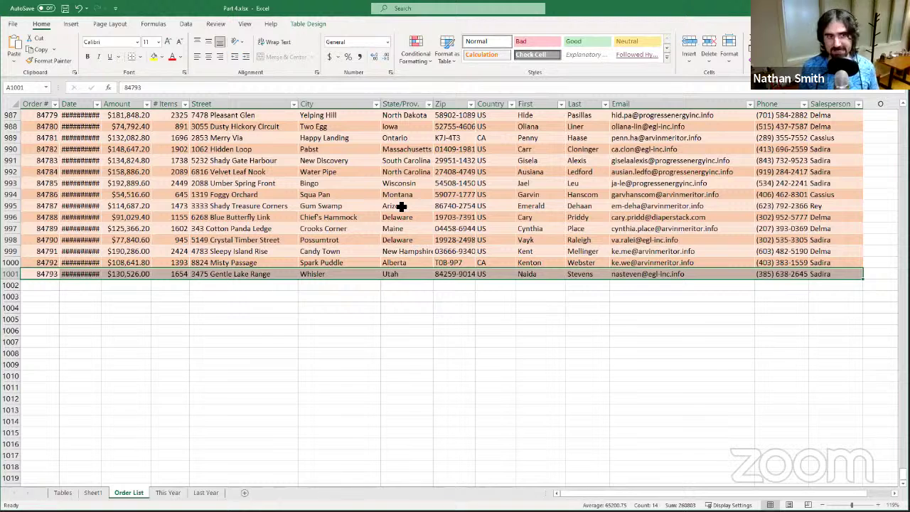
# Insert a Clustered Column PivotChart based on the pivot table on Sheet1
pyautogui.click(93, 492)
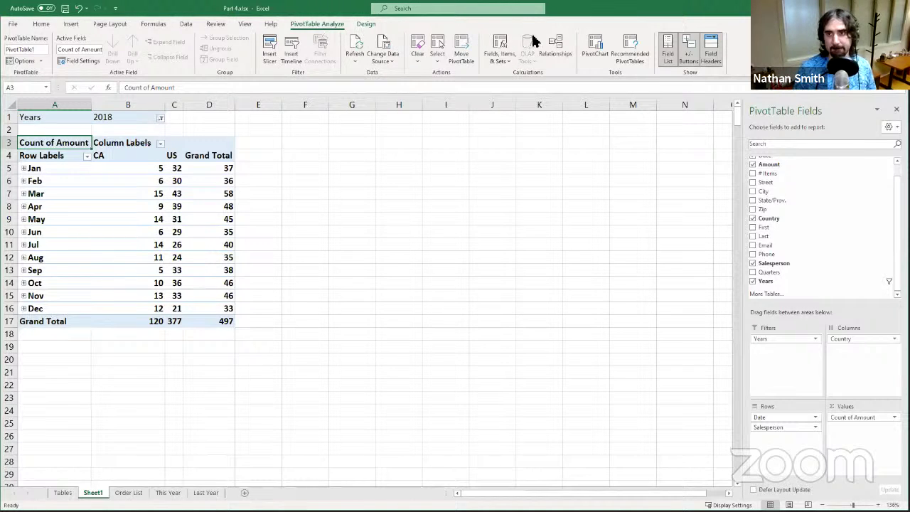
pyautogui.click(597, 57)
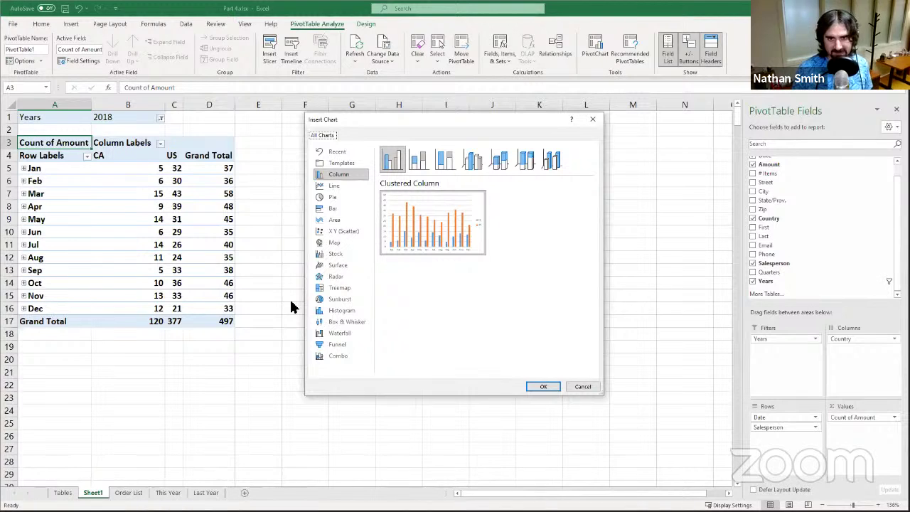
pyautogui.moveTo(349, 120); pyautogui.dragTo(352, 105)
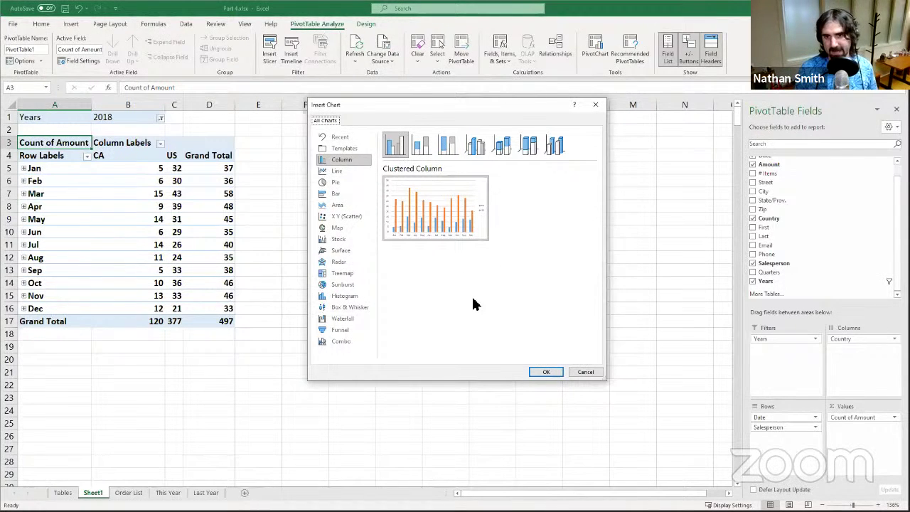
pyautogui.moveTo(466, 224)
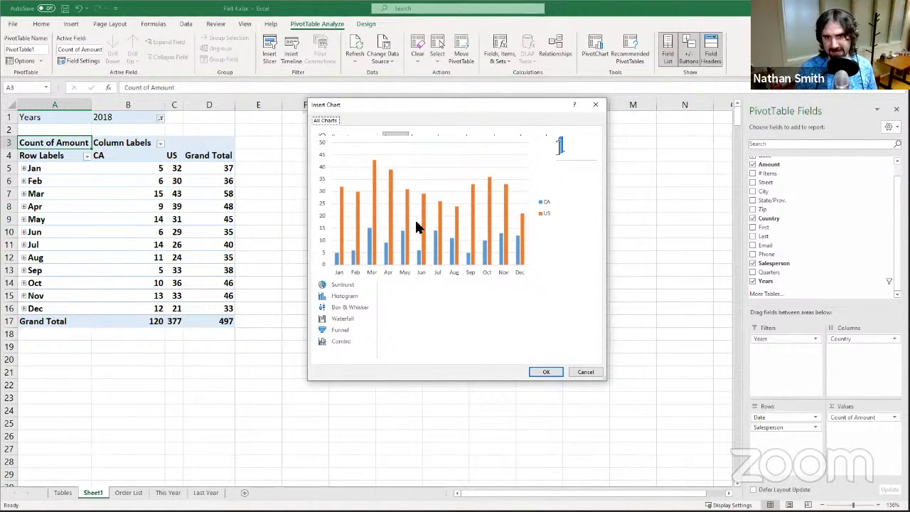
pyautogui.click(544, 371)
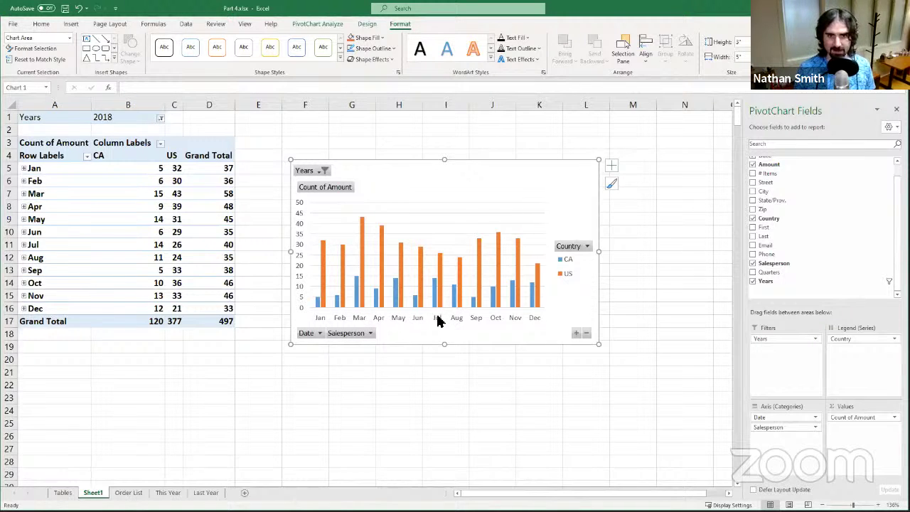
# Look over the year choices in the PivotChart's Years filter and dismiss them without applying a change
pyautogui.click(325, 171)
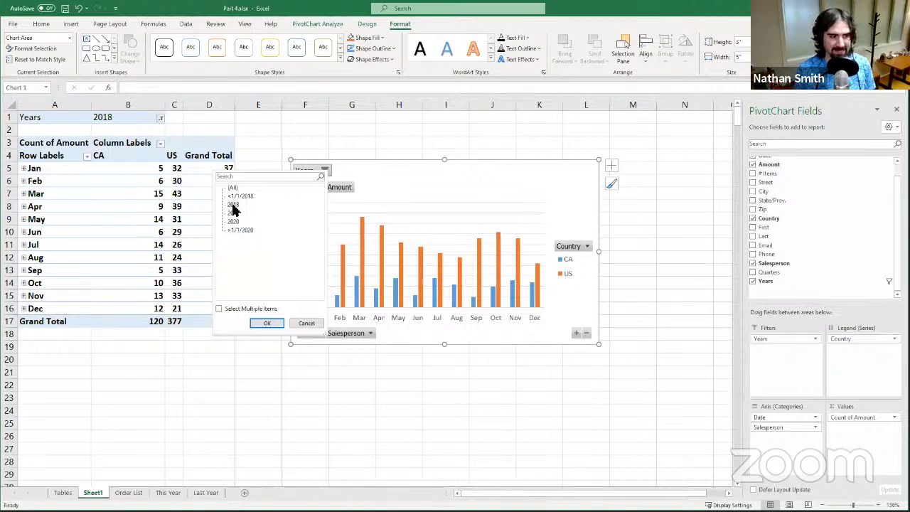
pyautogui.click(312, 321)
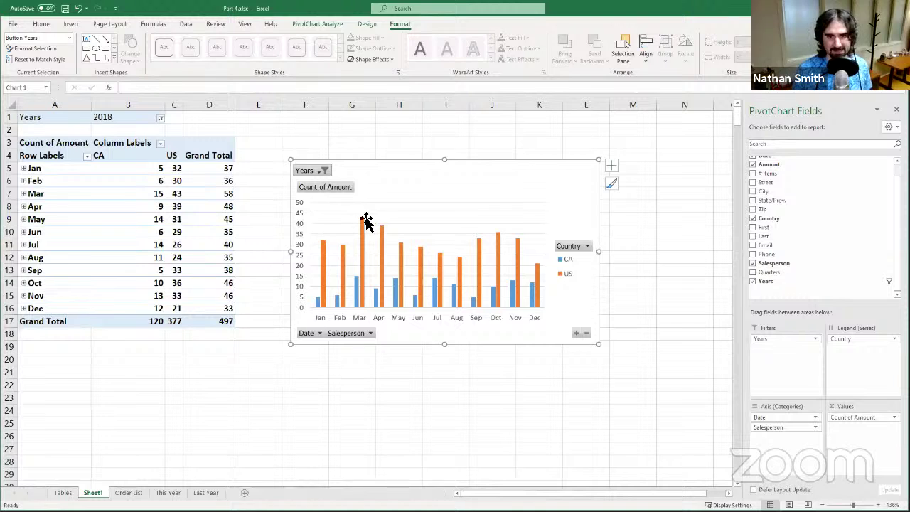
pyautogui.moveTo(363, 223)
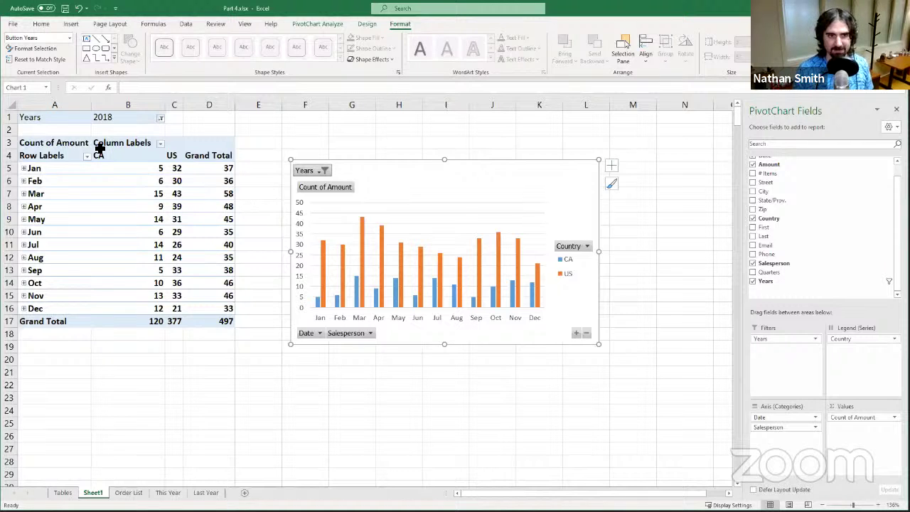
# Expand January in the pivot table to its salesperson rows and look over the available PivotTable styles
pyautogui.click(71, 145)
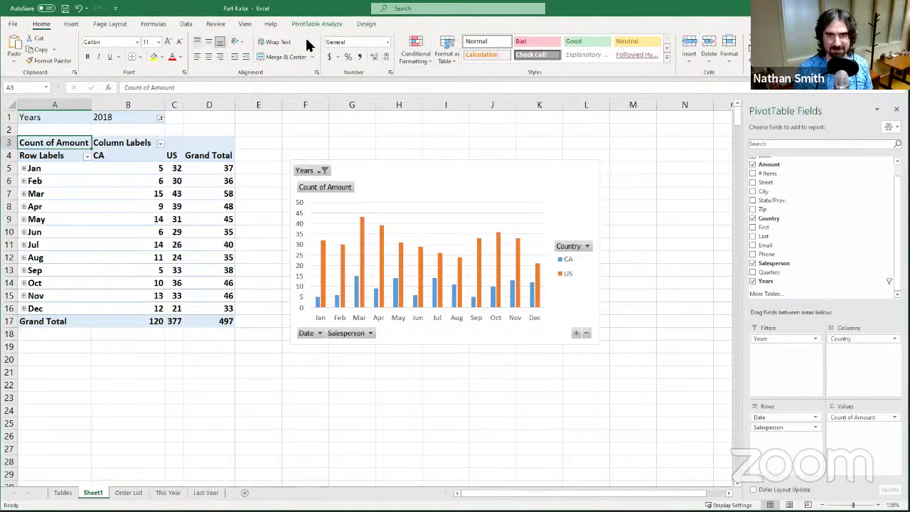
pyautogui.click(369, 25)
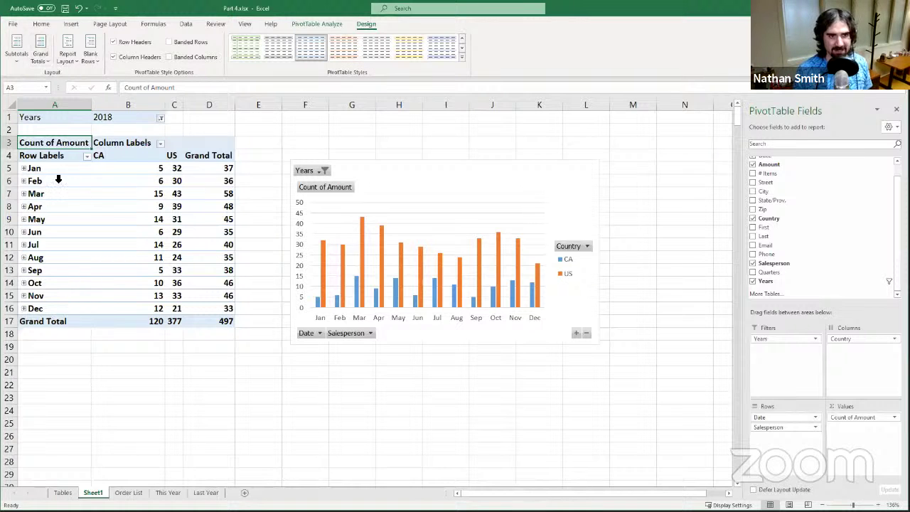
pyautogui.click(23, 168)
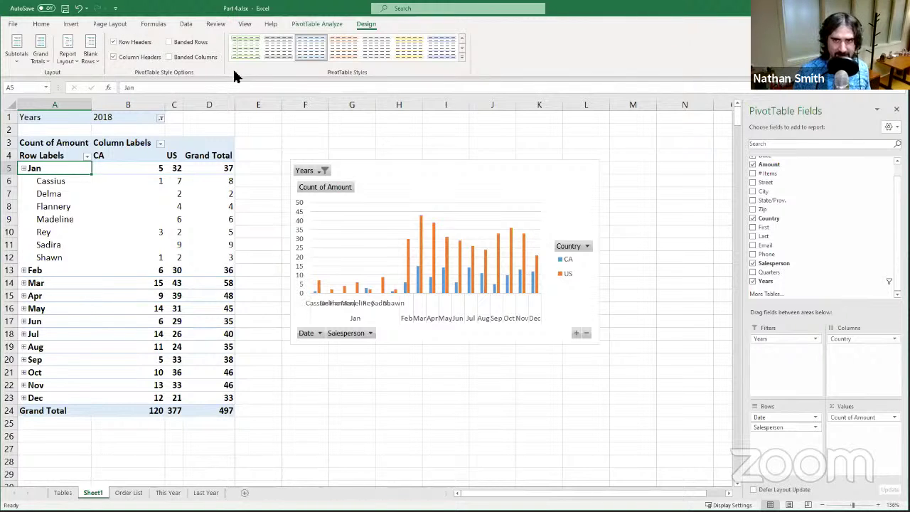
pyautogui.click(462, 57)
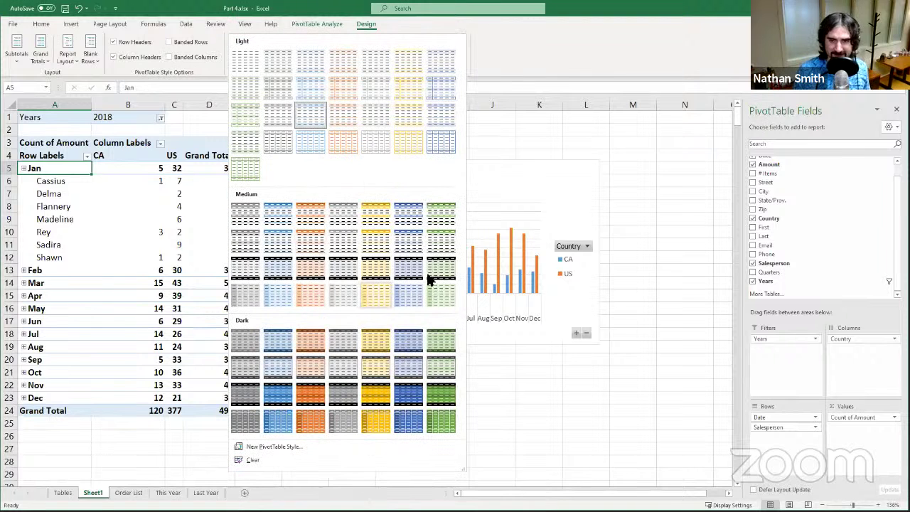
pyautogui.click(492, 37)
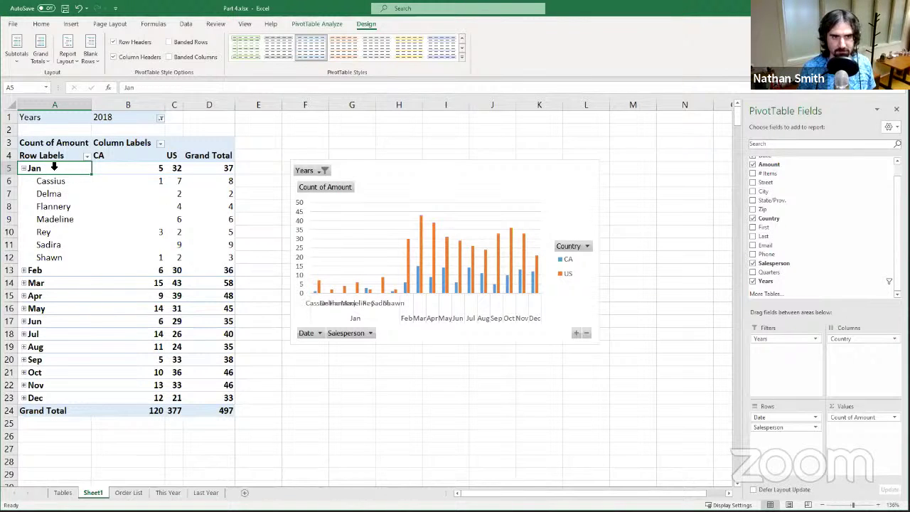
pyautogui.click(24, 168)
pyautogui.click(23, 168)
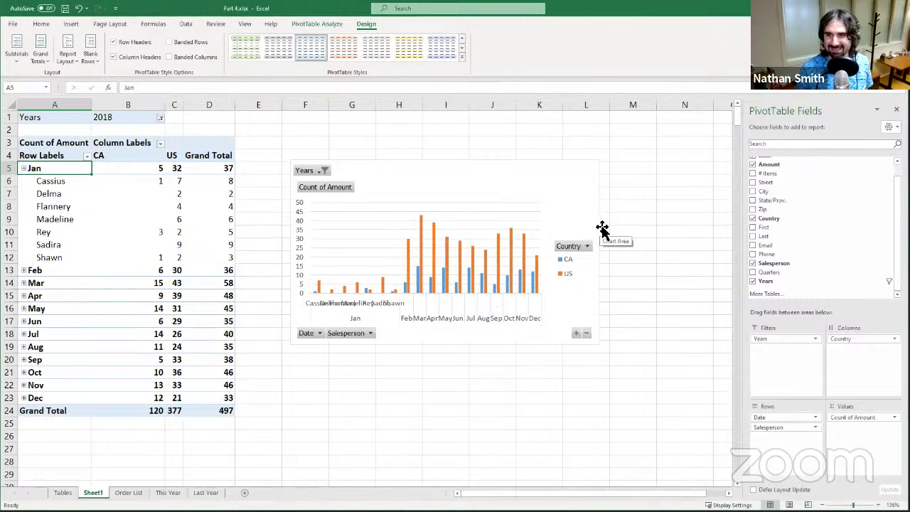
# Enlarge the PivotChart on both sides and downward to cover about columns B to N and rows 5 to 23
pyautogui.click(564, 305)
pyautogui.moveTo(591, 344); pyautogui.dragTo(714, 383)
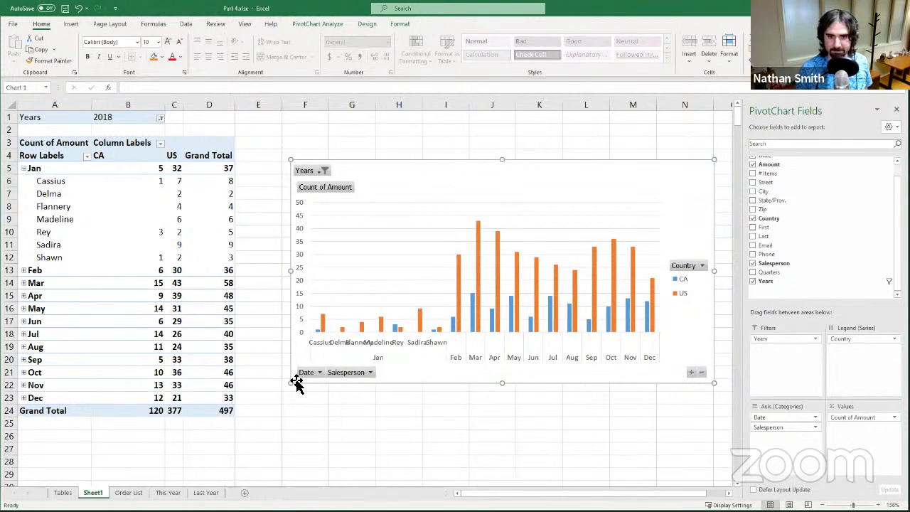
pyautogui.moveTo(290, 382); pyautogui.dragTo(102, 399)
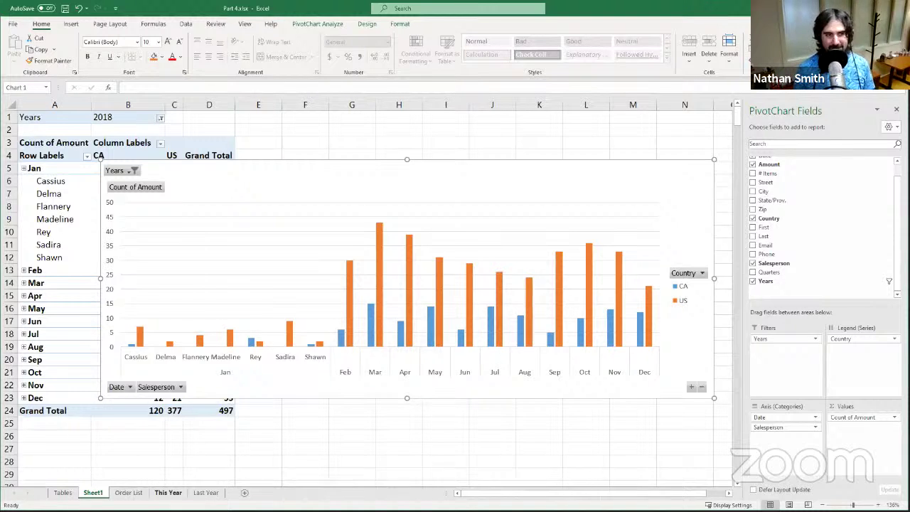
# Switch to the This Year sheet and set its zoom to 180%
pyautogui.click(168, 492)
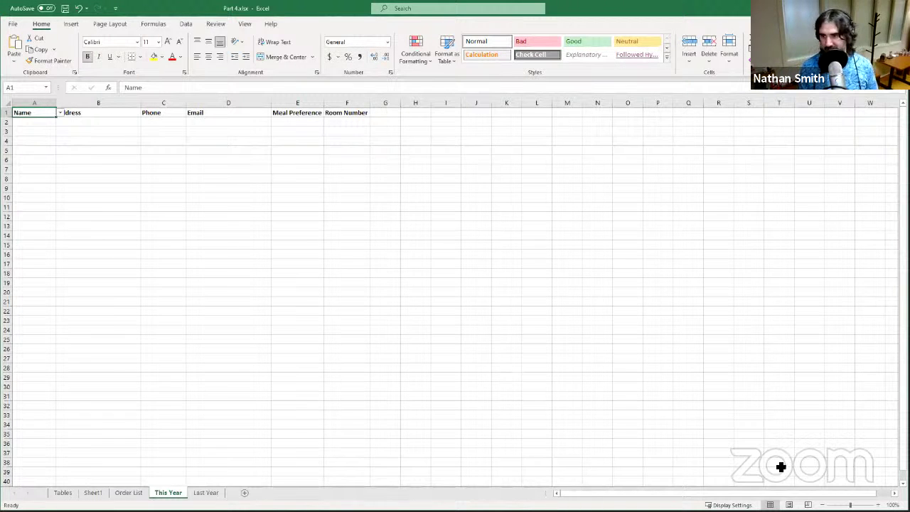
pyautogui.click(878, 506)
pyautogui.click(878, 506)
pyautogui.click(878, 505)
pyautogui.click(878, 505)
pyautogui.click(878, 505)
pyautogui.click(878, 506)
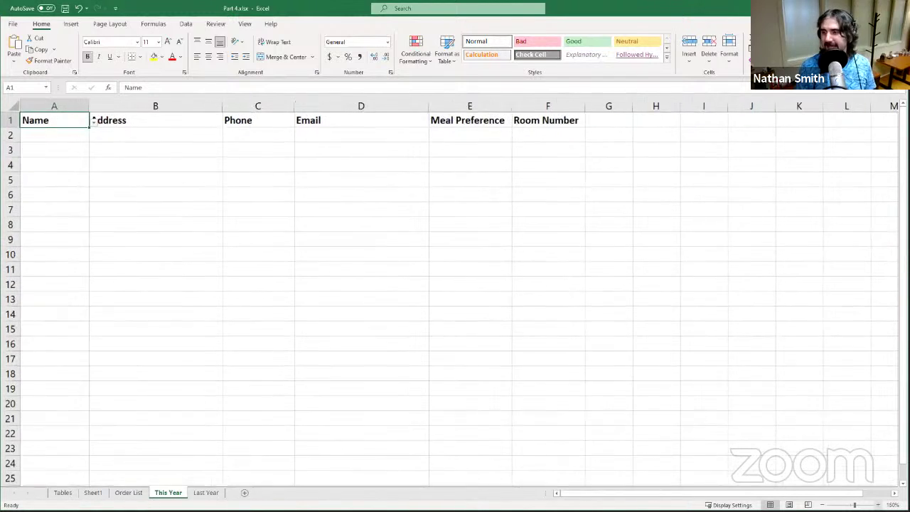
pyautogui.click(878, 505)
pyautogui.click(878, 505)
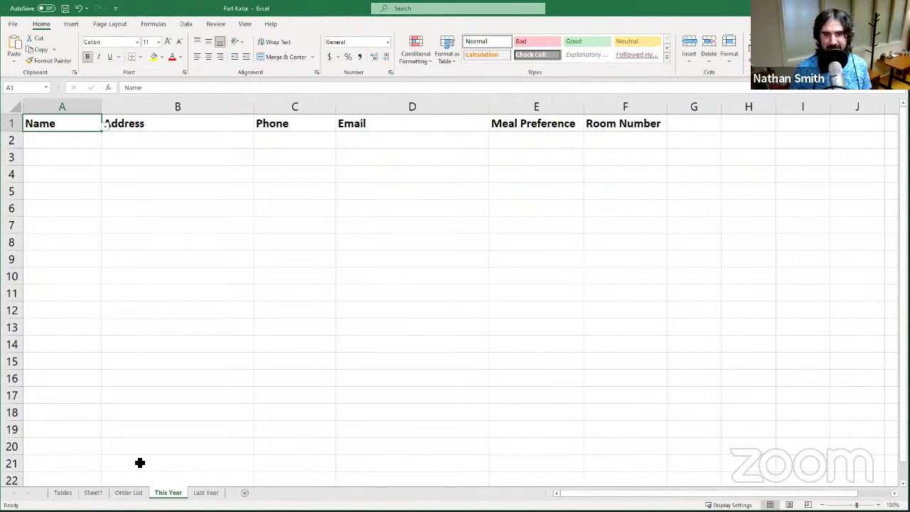
# Compare the This Year and Last Year sheets and set the Last Year sheet's zoom to 180%
pyautogui.click(207, 492)
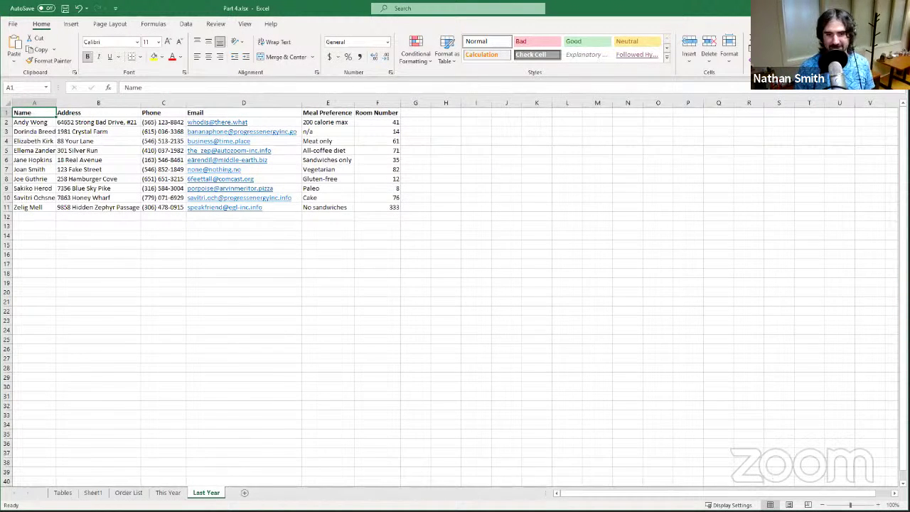
pyautogui.click(168, 492)
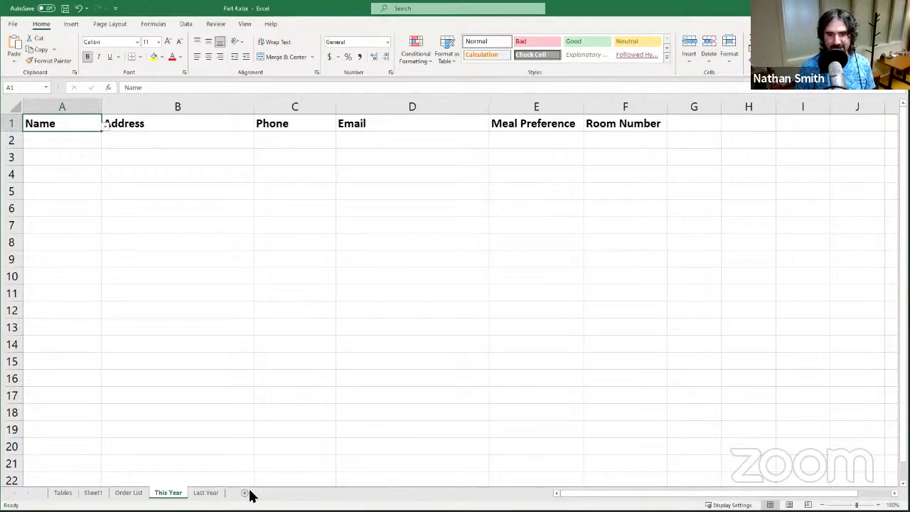
pyautogui.click(207, 492)
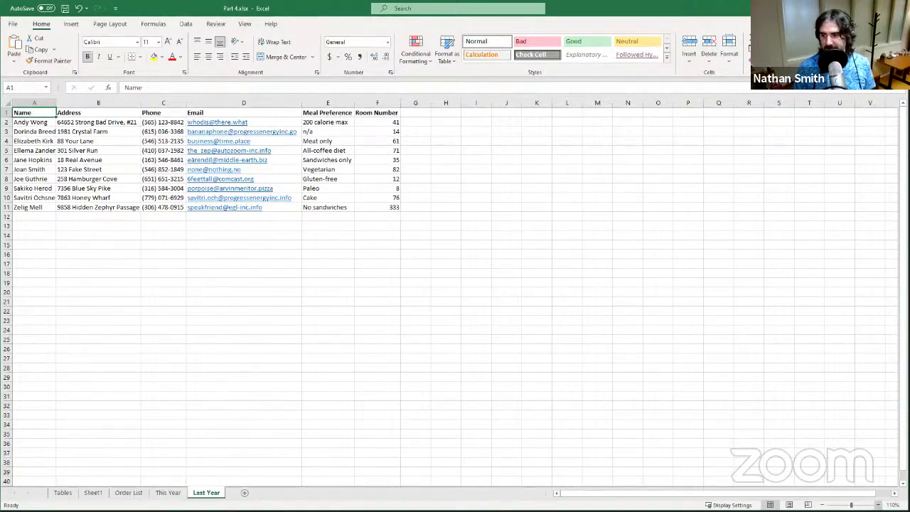
pyautogui.scroll(4, 455, 292)
pyautogui.scroll(3, 635, 293)
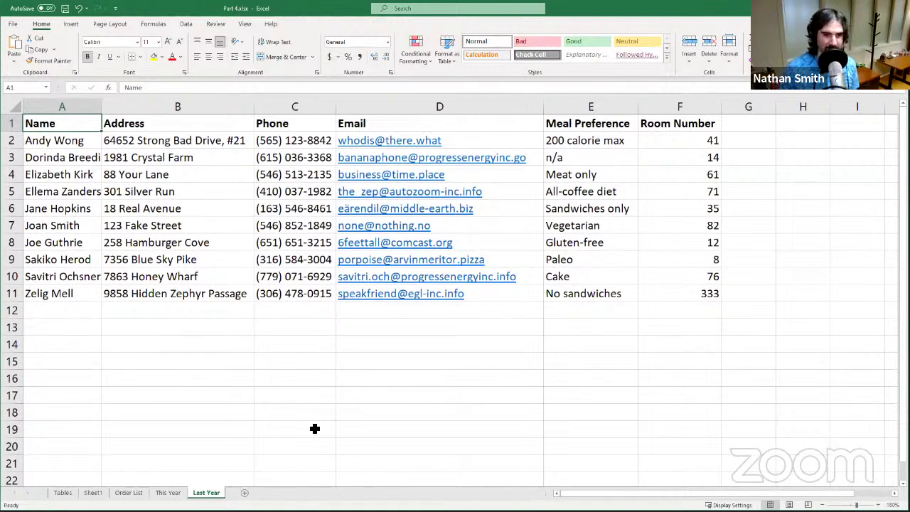
# Examine the Last Year attendee records, including the meal preferences, against the column headings in the This Year sheet
pyautogui.click(153, 492)
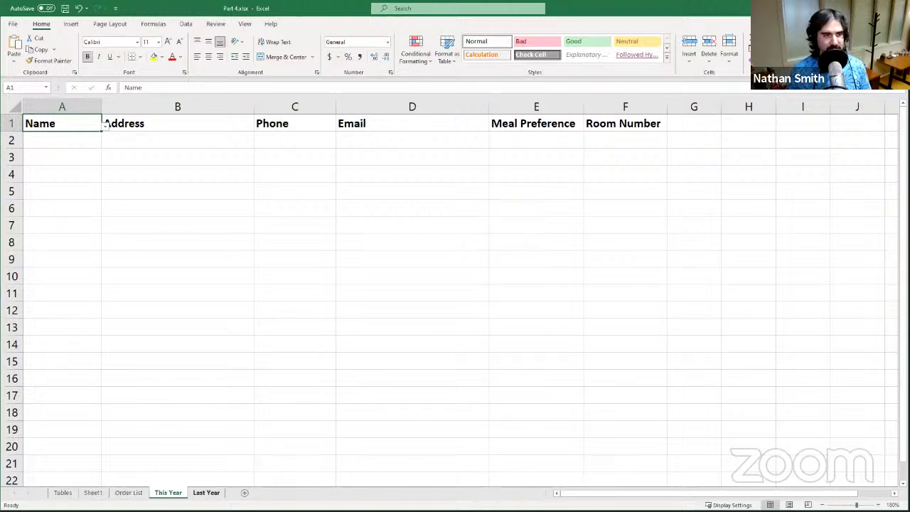
pyautogui.click(206, 493)
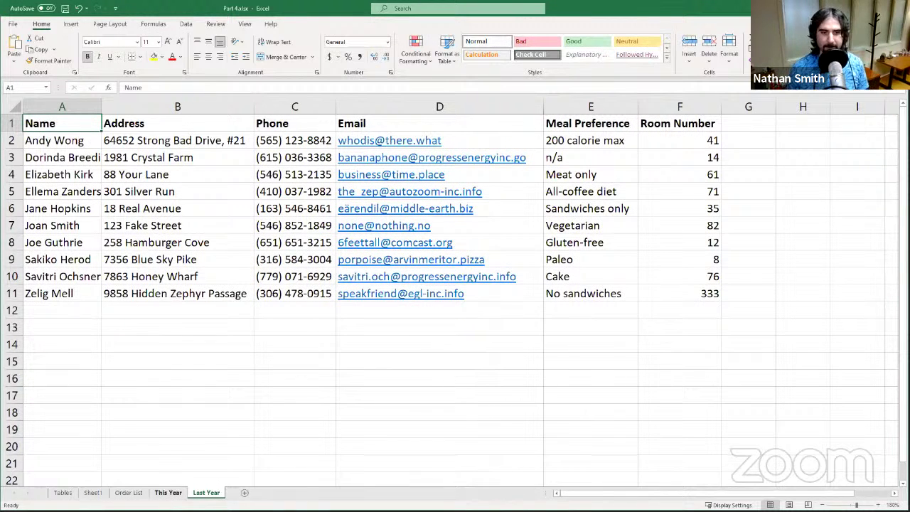
pyautogui.click(168, 492)
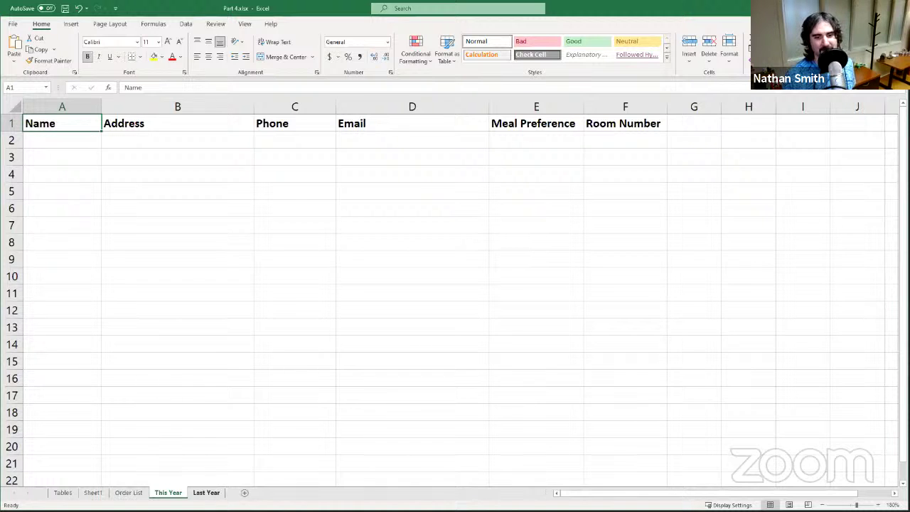
pyautogui.click(206, 492)
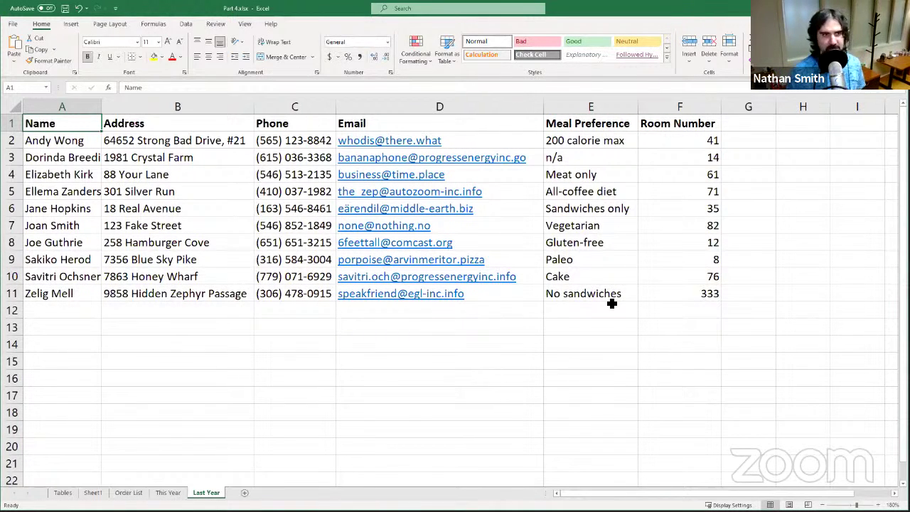
pyautogui.click(592, 191)
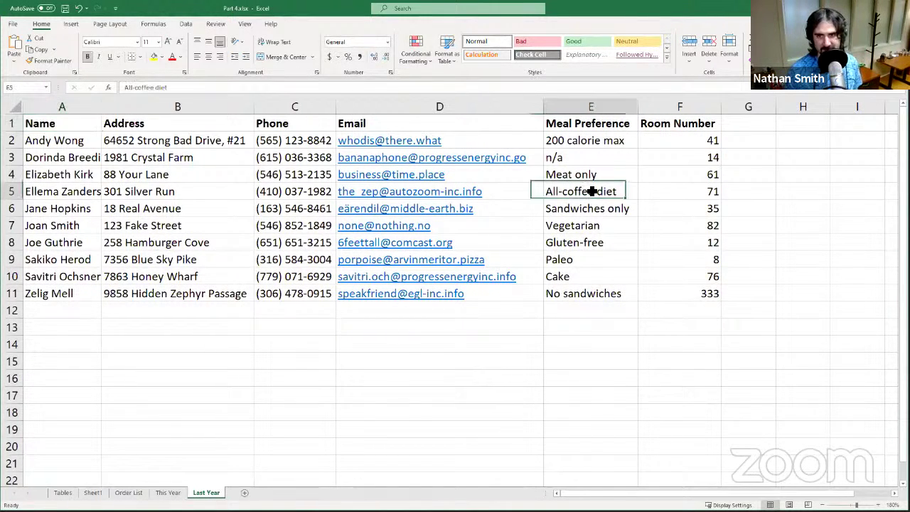
pyautogui.click(83, 122)
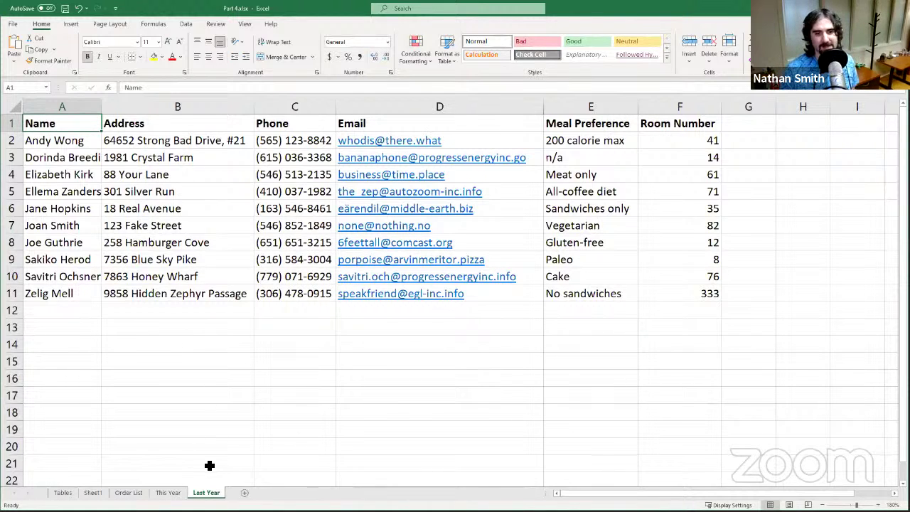
pyautogui.click(168, 492)
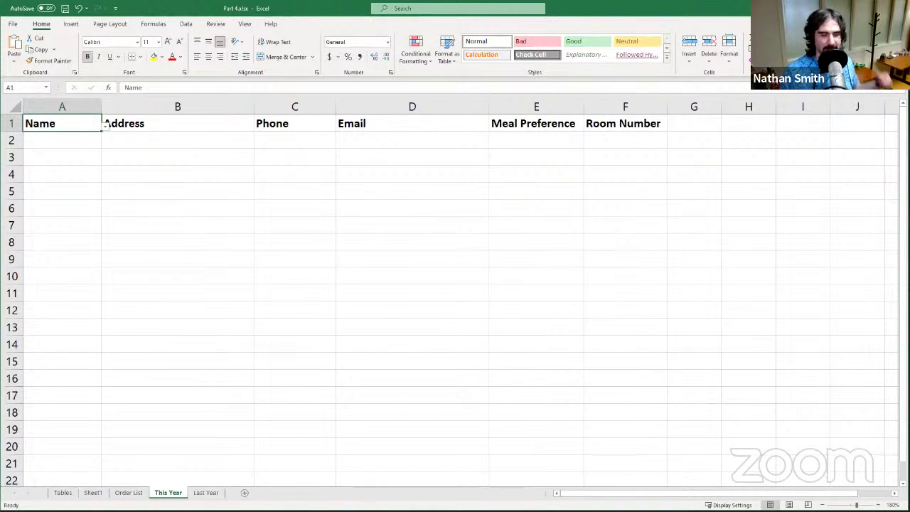
pyautogui.click(205, 493)
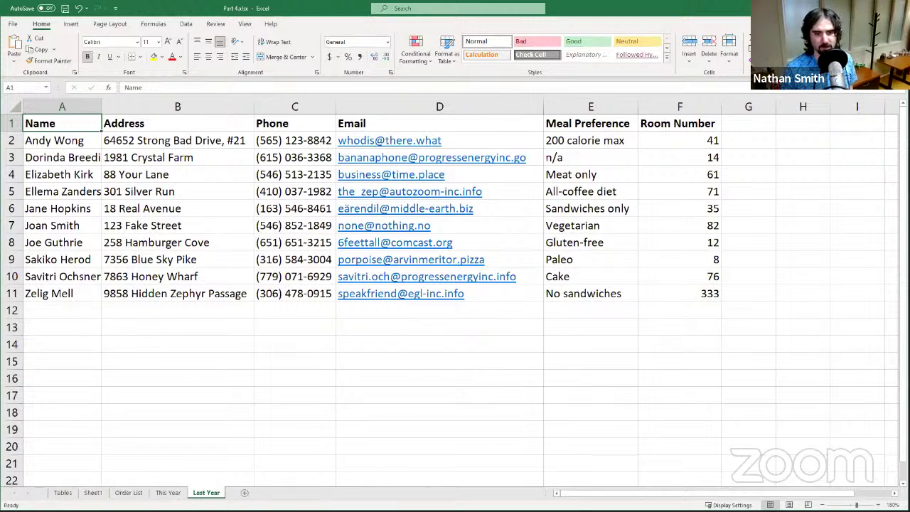
# Fill Name cell A2 of the This Year sheet with the fourth attendee from its list of allowed names
pyautogui.click(168, 492)
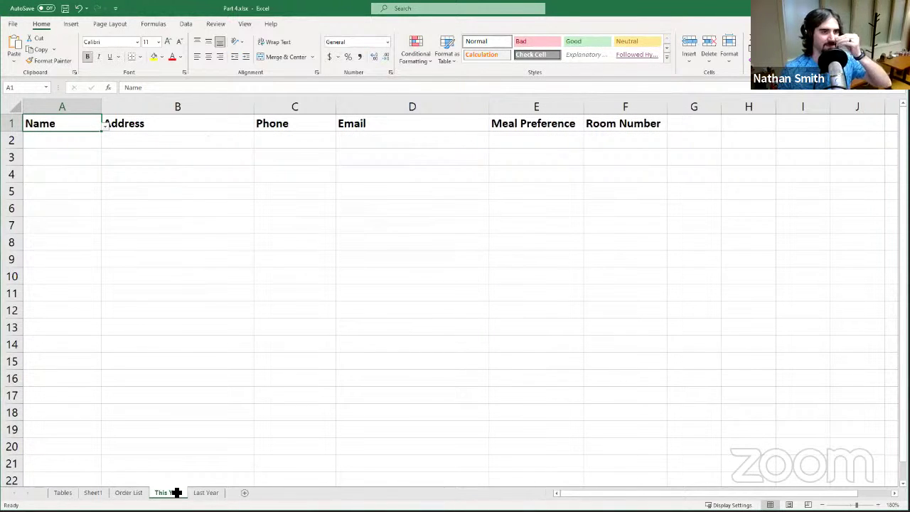
pyautogui.click(88, 143)
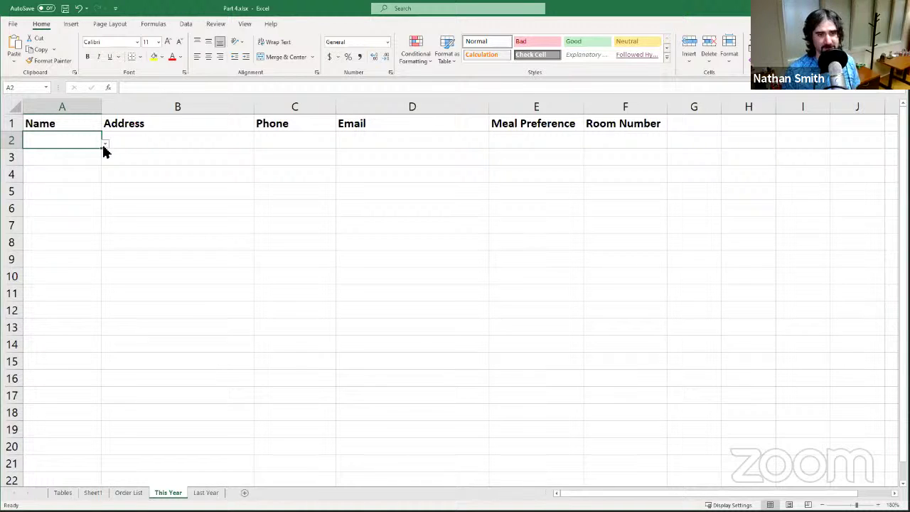
pyautogui.click(104, 144)
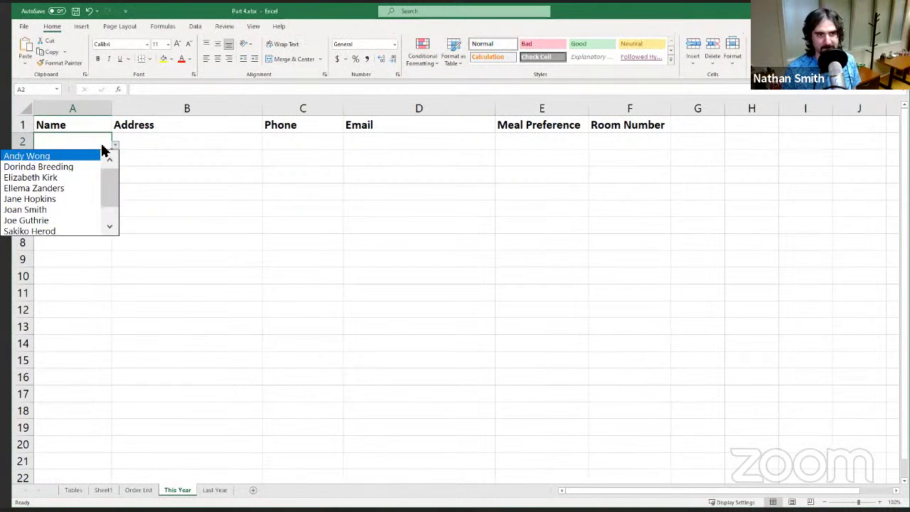
pyautogui.moveTo(108, 179)
pyautogui.mouseDown()
pyautogui.moveTo(108, 197)
pyautogui.moveTo(116, 187)
pyautogui.moveTo(110, 171)
pyautogui.mouseUp()
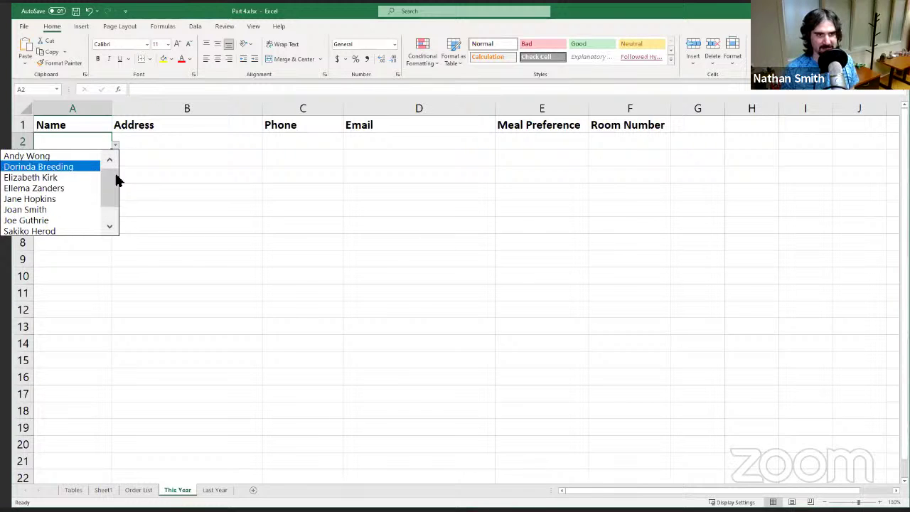
pyautogui.click(88, 191)
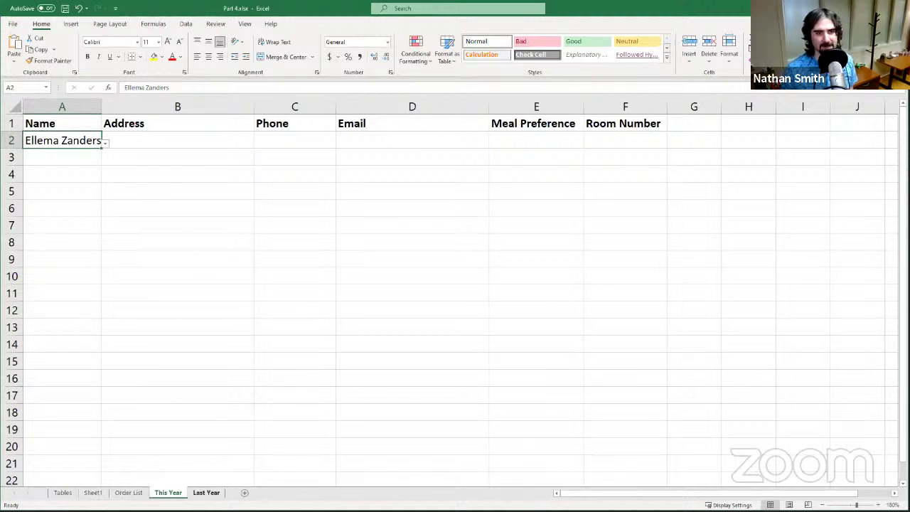
# Check the Last Year sheet, then inspect the This Year sheet's Name column cells and the Address, Phone and Email cells in row 2
pyautogui.click(206, 492)
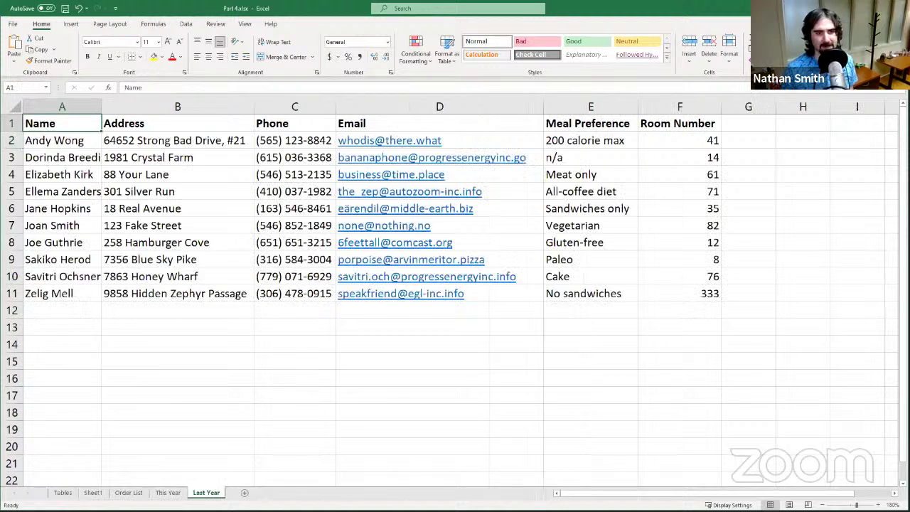
pyautogui.click(167, 492)
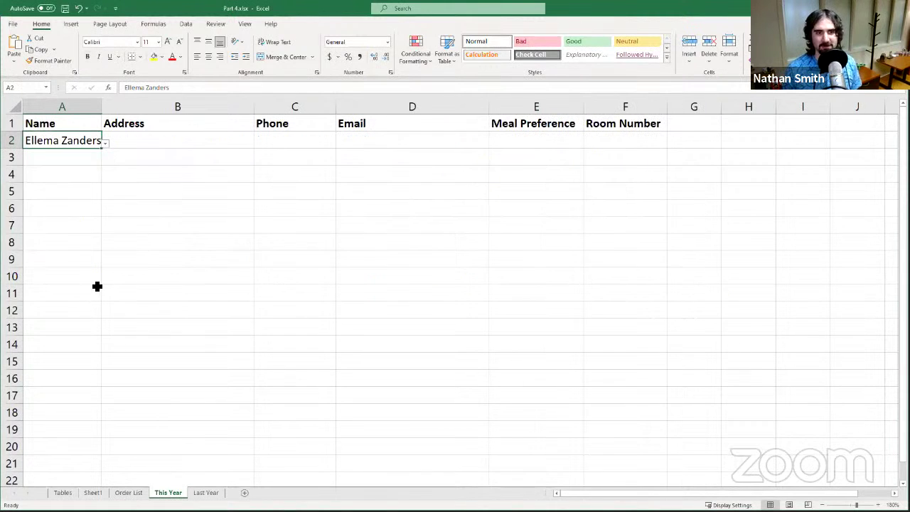
pyautogui.click(68, 242)
pyautogui.click(69, 293)
pyautogui.click(69, 190)
pyautogui.click(67, 173)
pyautogui.click(68, 244)
pyautogui.click(69, 293)
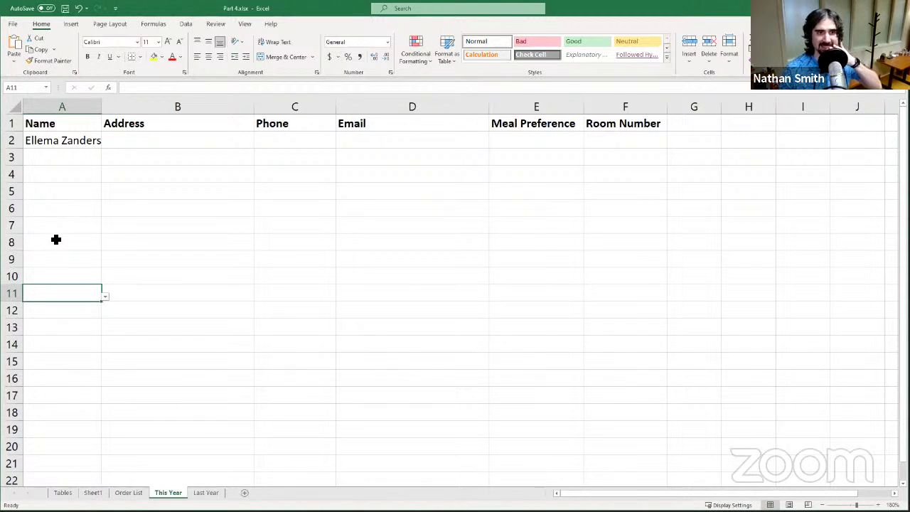
pyautogui.click(133, 139)
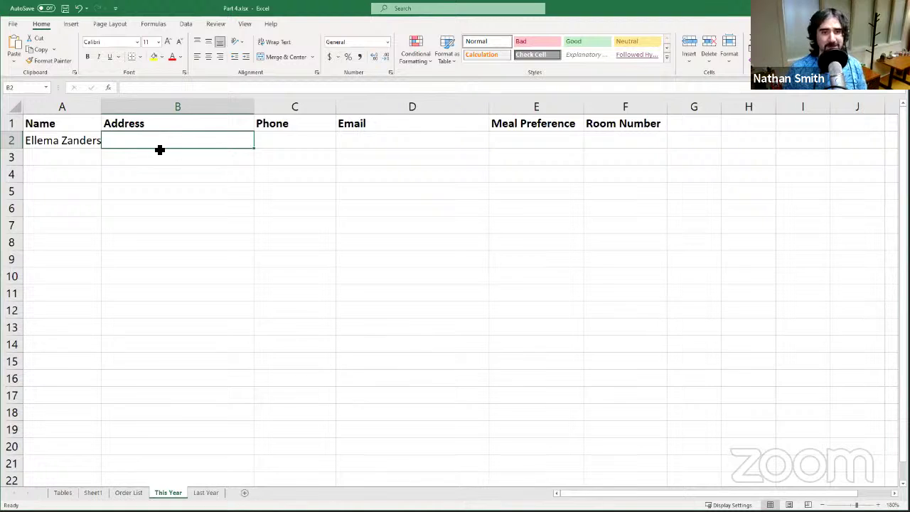
pyautogui.click(304, 135)
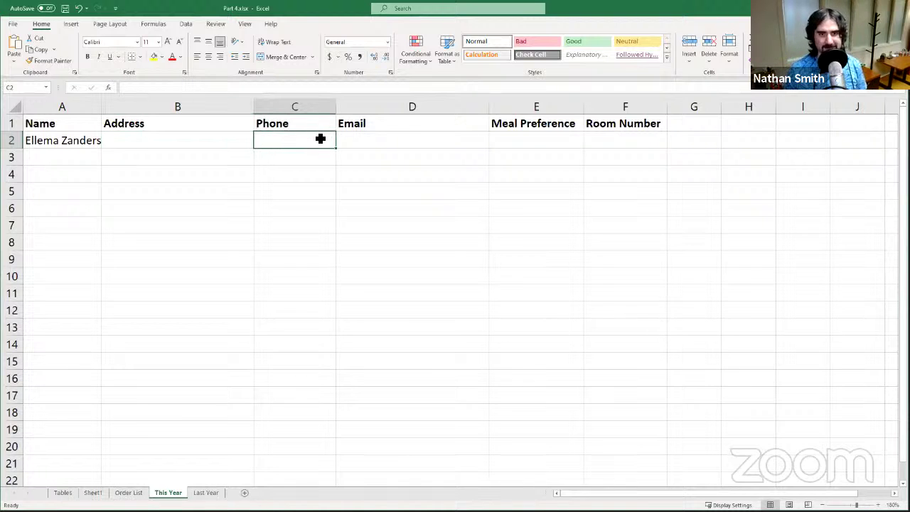
pyautogui.click(373, 142)
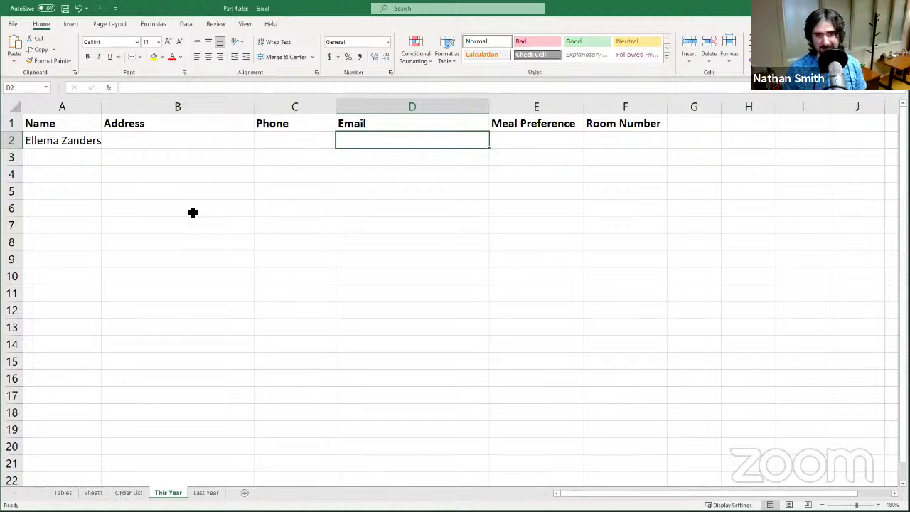
# Begin a VLOOKUP formula in Address cell B2 of the This Year sheet with A2 as the lookup value
pyautogui.click(114, 136)
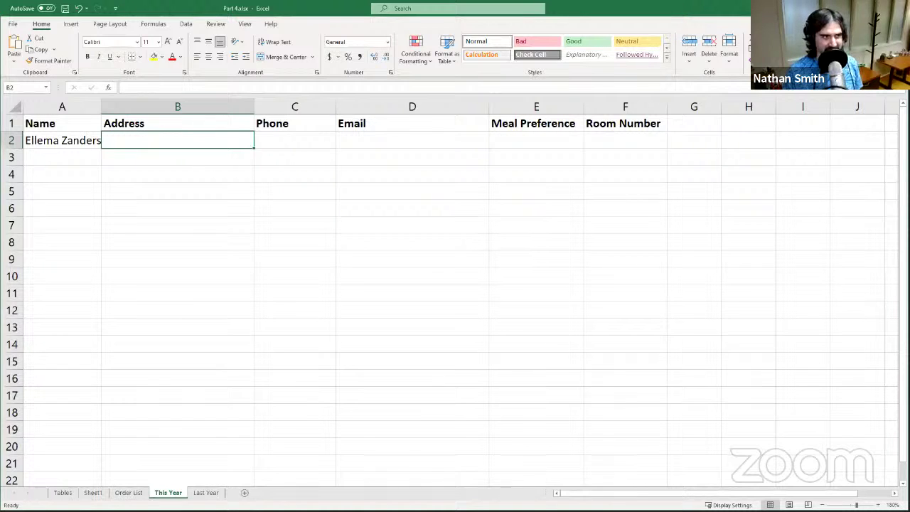
pyautogui.click(171, 89)
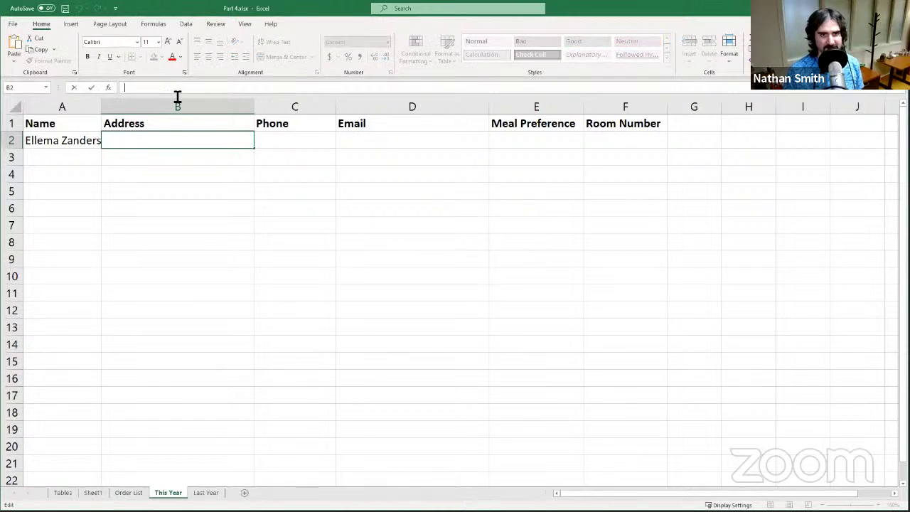
pyautogui.write('=V')
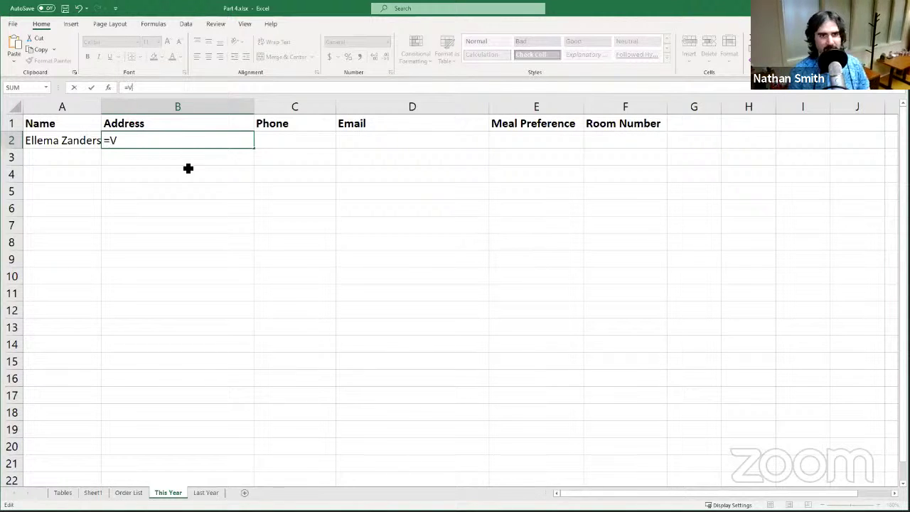
pyautogui.write('LOOKUP')
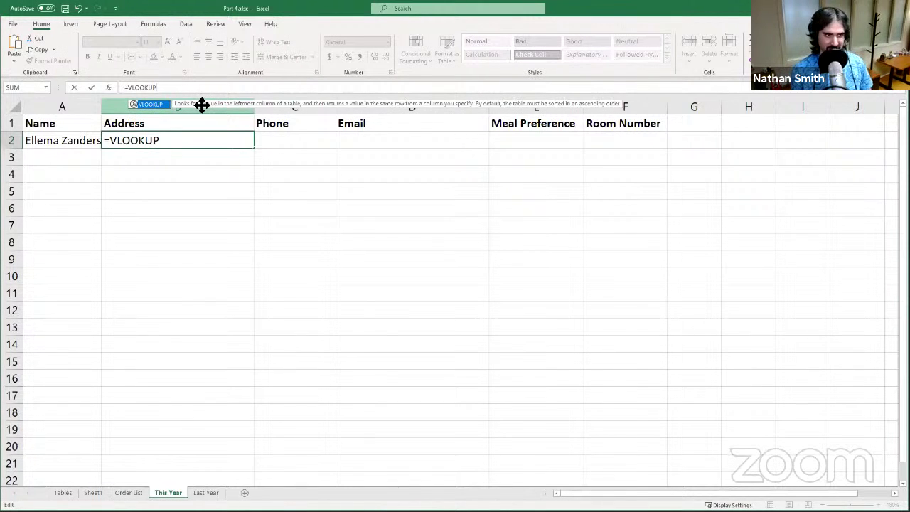
pyautogui.write('(')
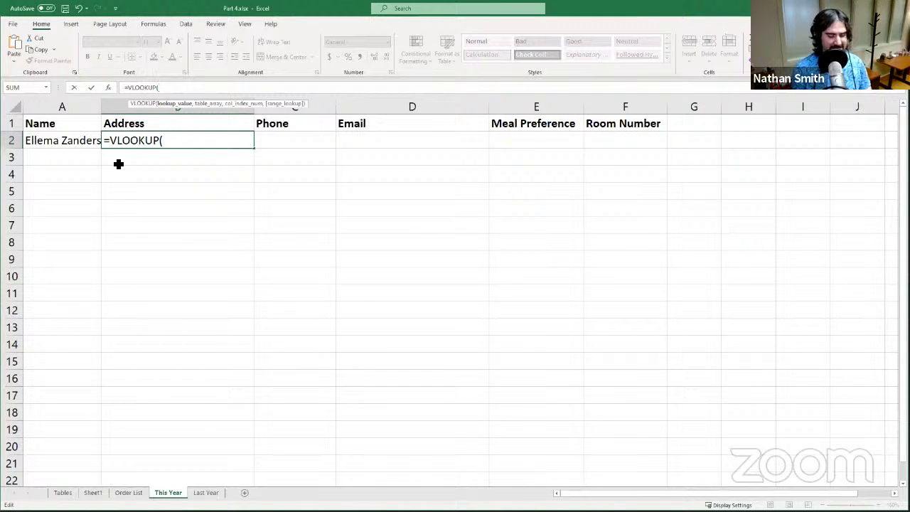
pyautogui.write('A')
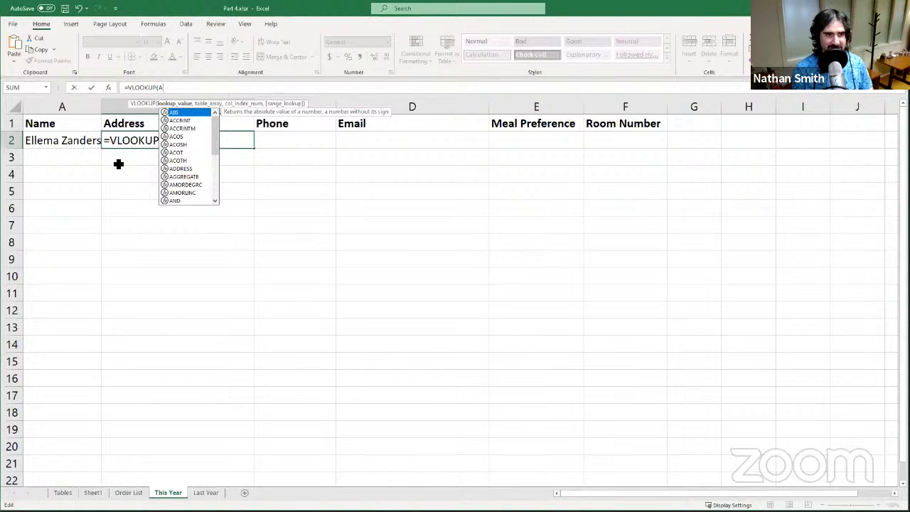
pyautogui.write('2')
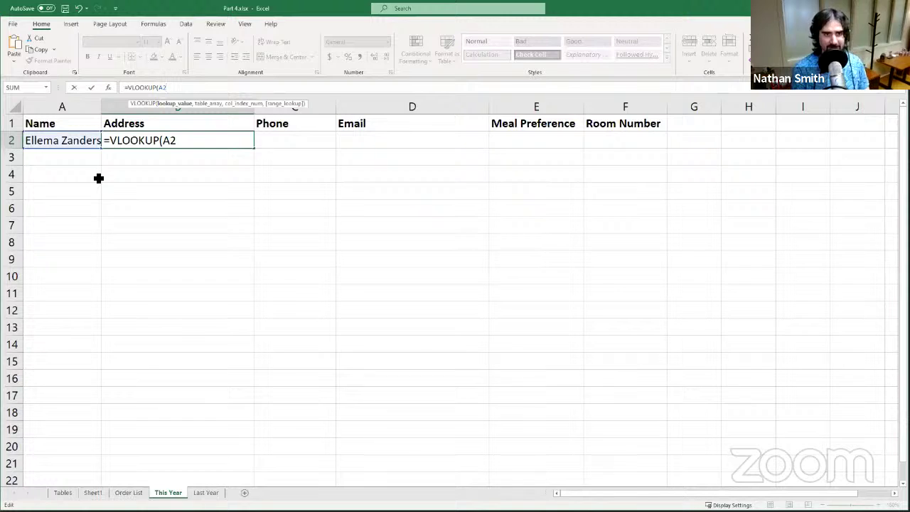
pyautogui.write(',')
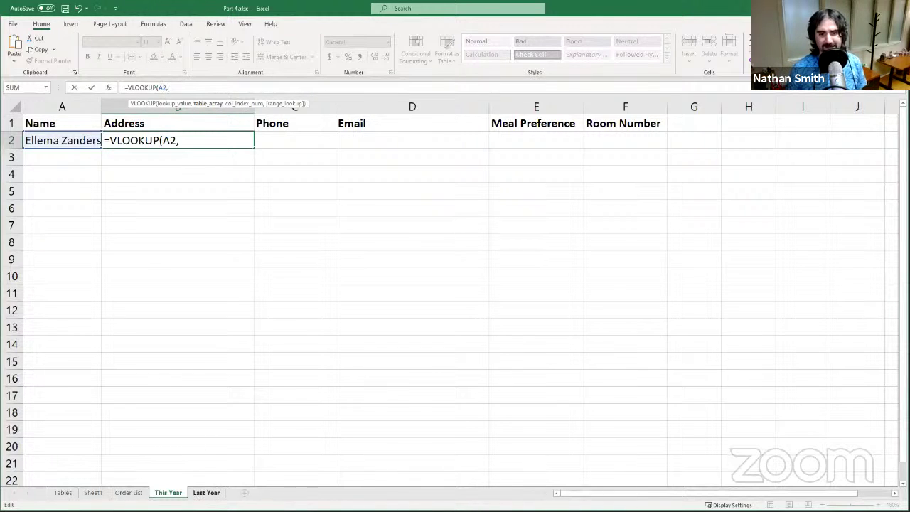
# Set the VLOOKUP's table array to the range A2:D11 on the Last Year sheet
pyautogui.click(207, 492)
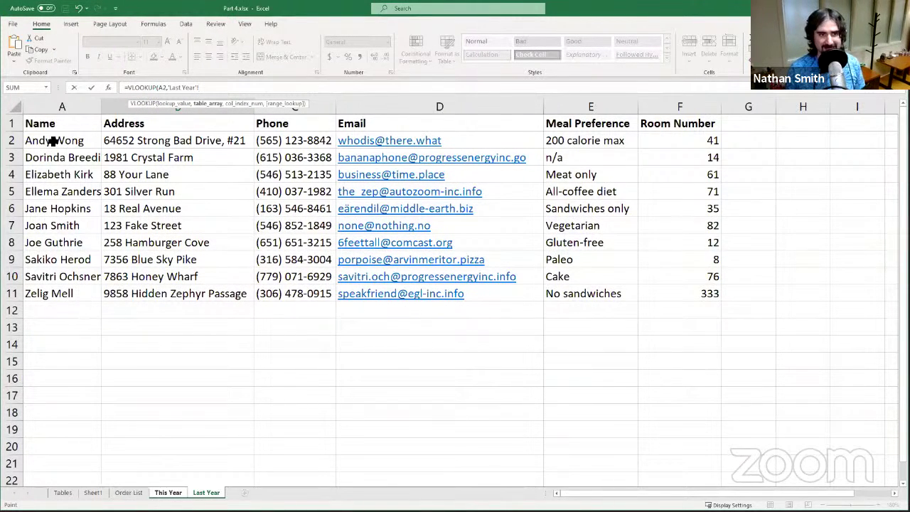
pyautogui.click(53, 141)
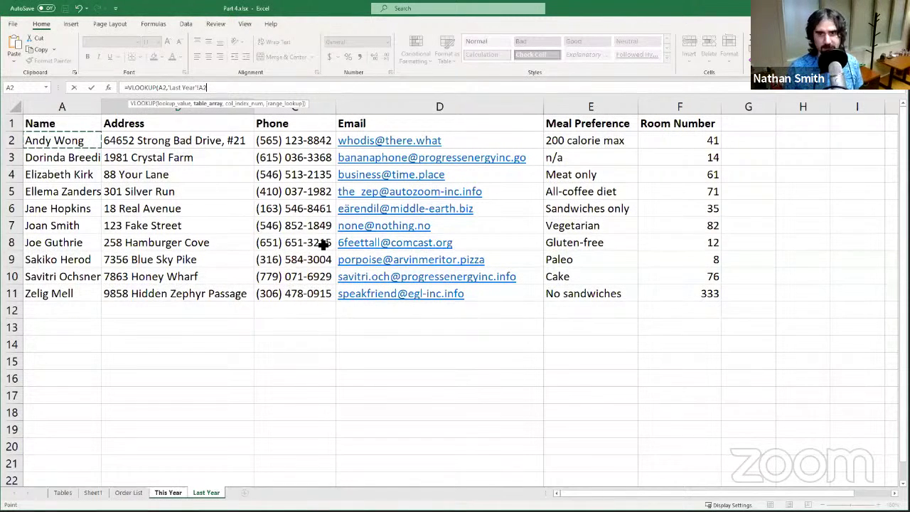
pyautogui.keyDown('shift'); pyautogui.click(477, 296); pyautogui.keyUp('shift')
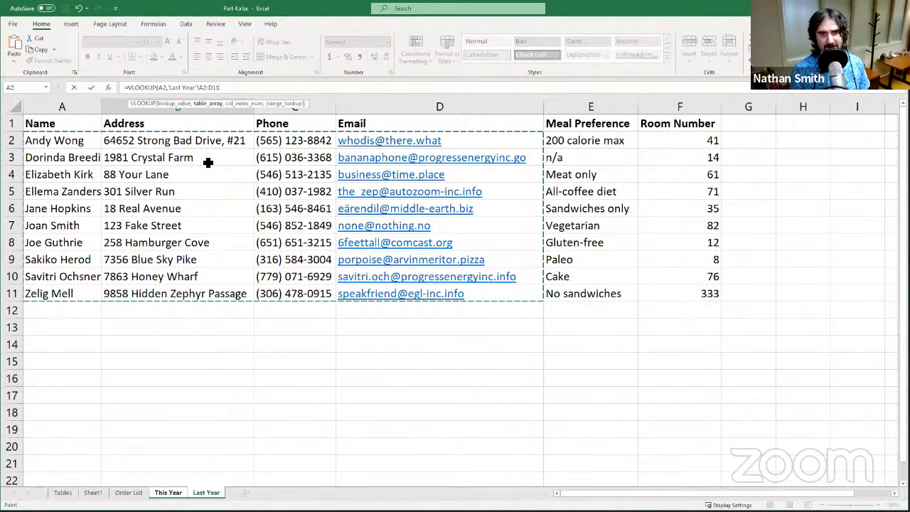
pyautogui.write(',')
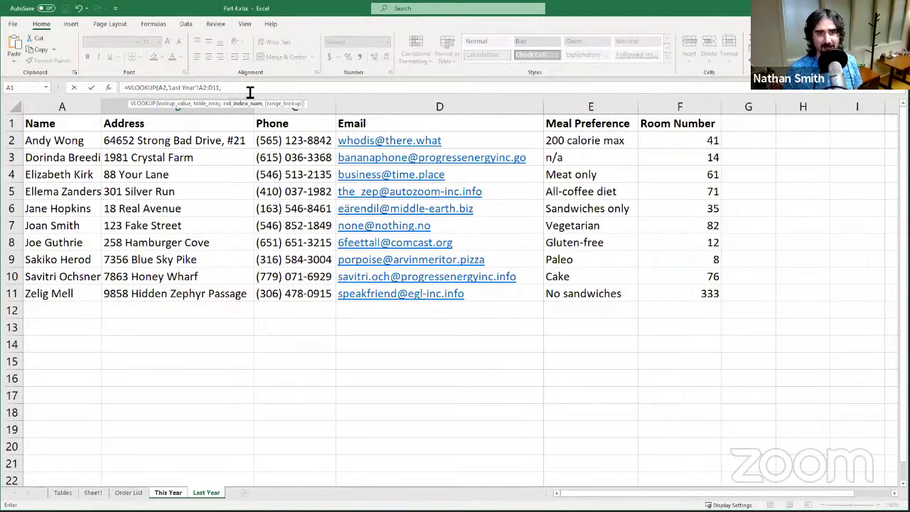
# Complete the VLOOKUP with column index 2 and FALSE for an exact match, and enter the formula in B2
pyautogui.write('2')
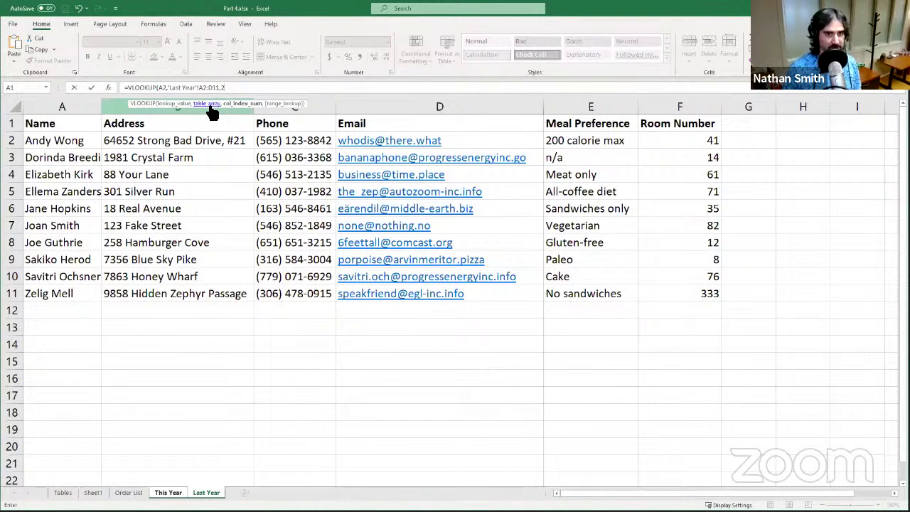
pyautogui.write(',')
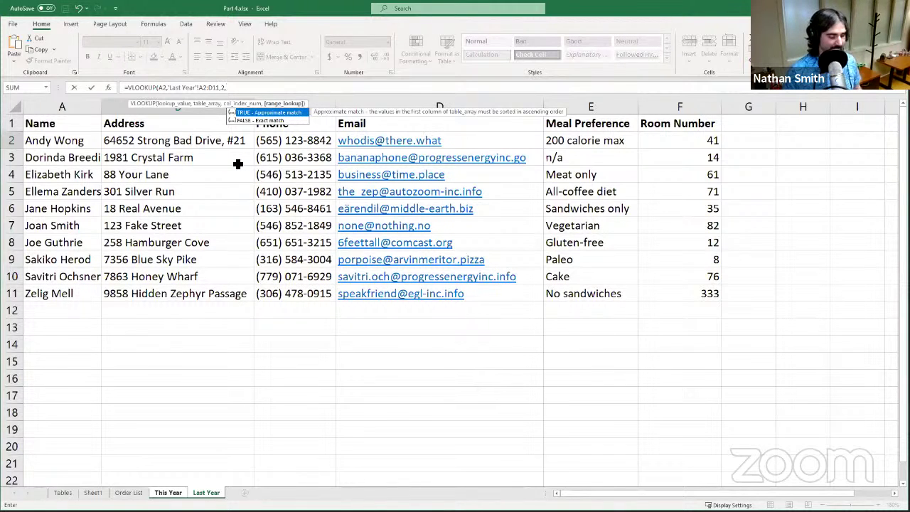
pyautogui.write('FALSE')
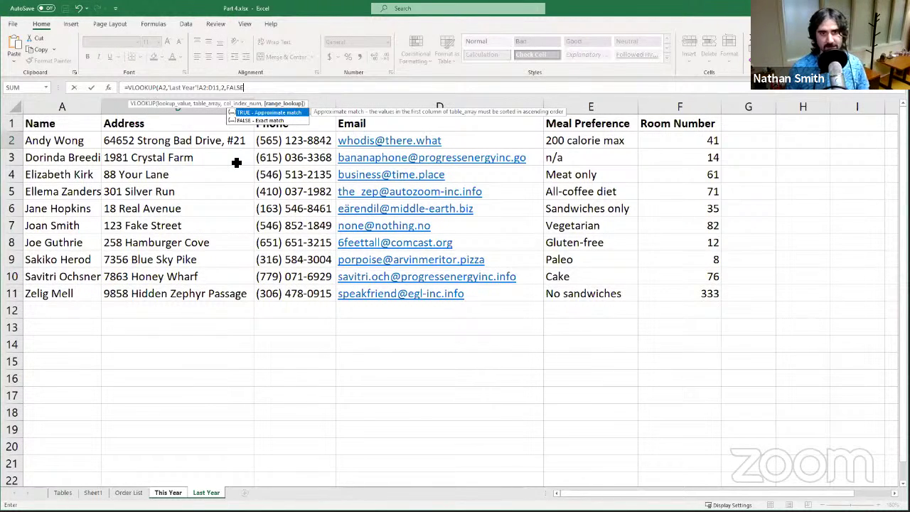
pyautogui.write(')')
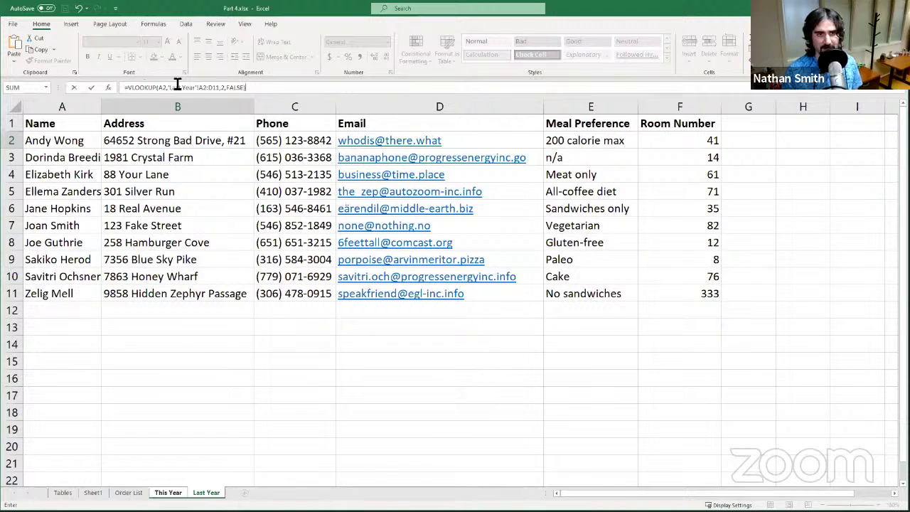
pyautogui.click(91, 87)
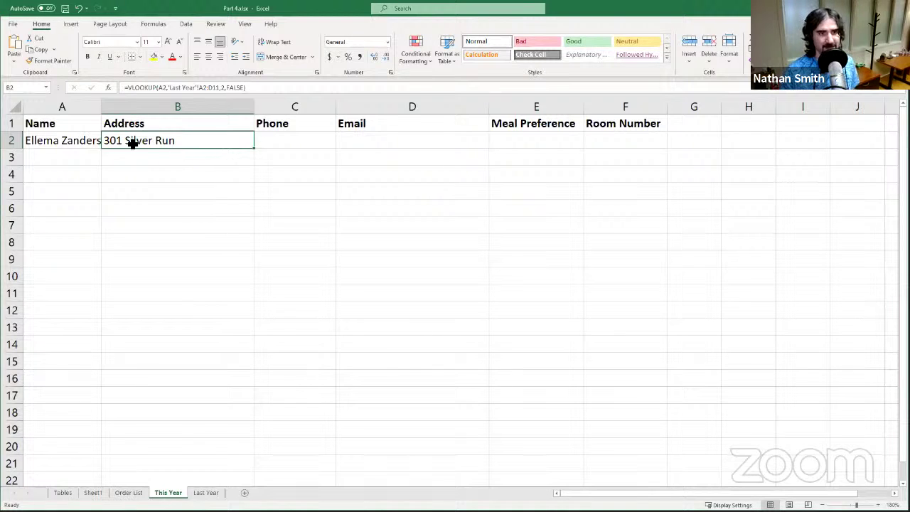
# Review the arguments of the VLOOKUP formula in B2 and view its source records on the Last Year sheet
pyautogui.click(251, 88)
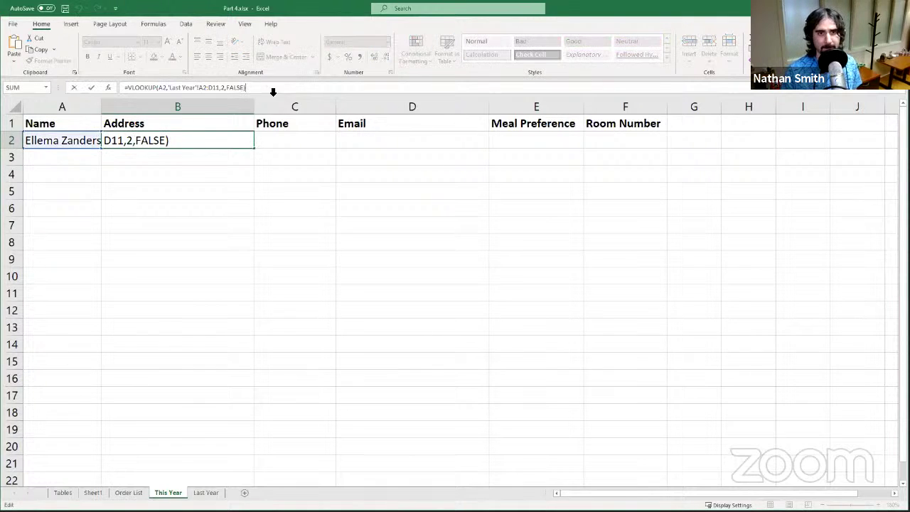
pyautogui.click(172, 91)
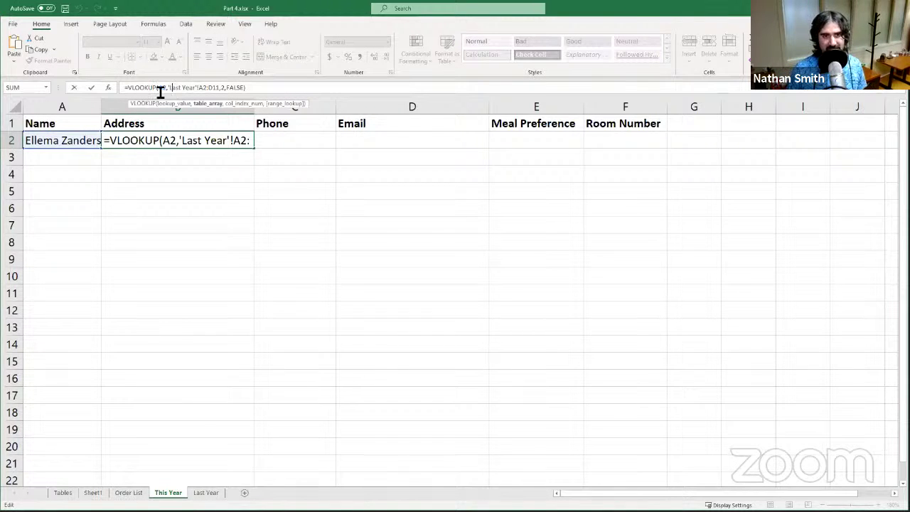
pyautogui.click(159, 89)
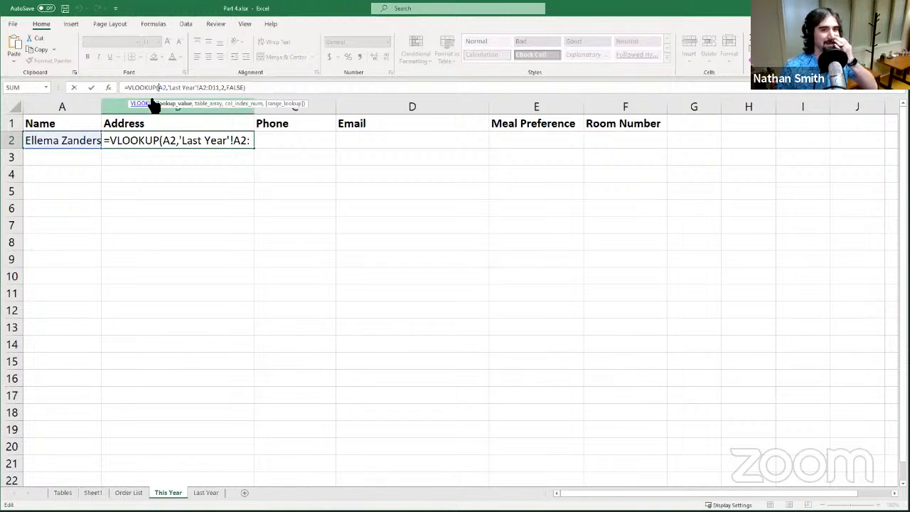
pyautogui.click(91, 86)
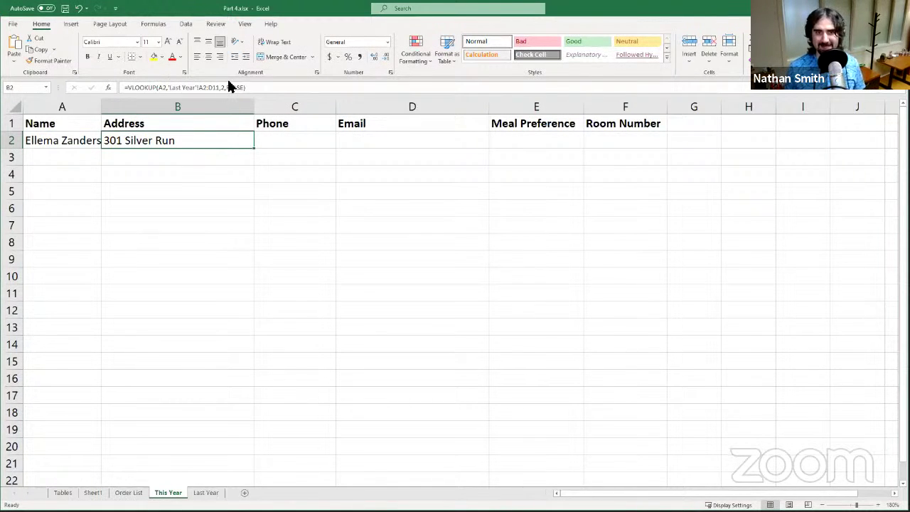
pyautogui.click(163, 89)
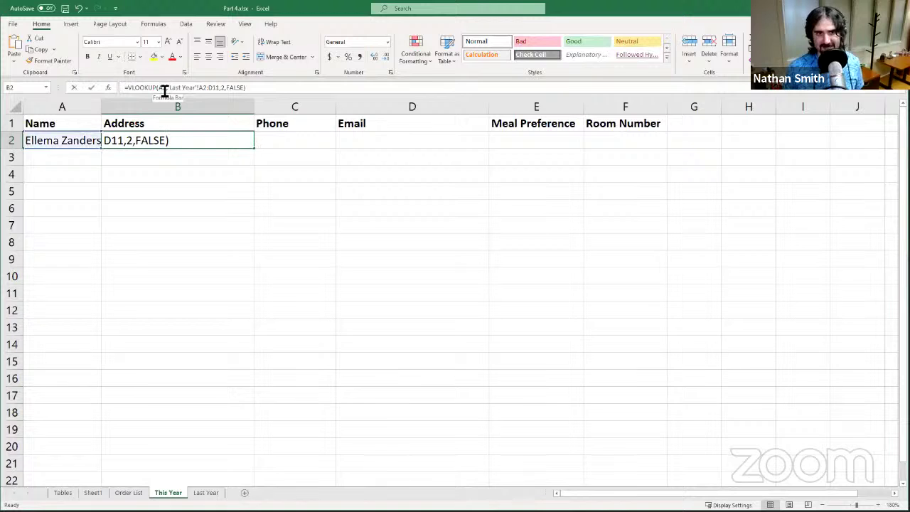
pyautogui.click(75, 89)
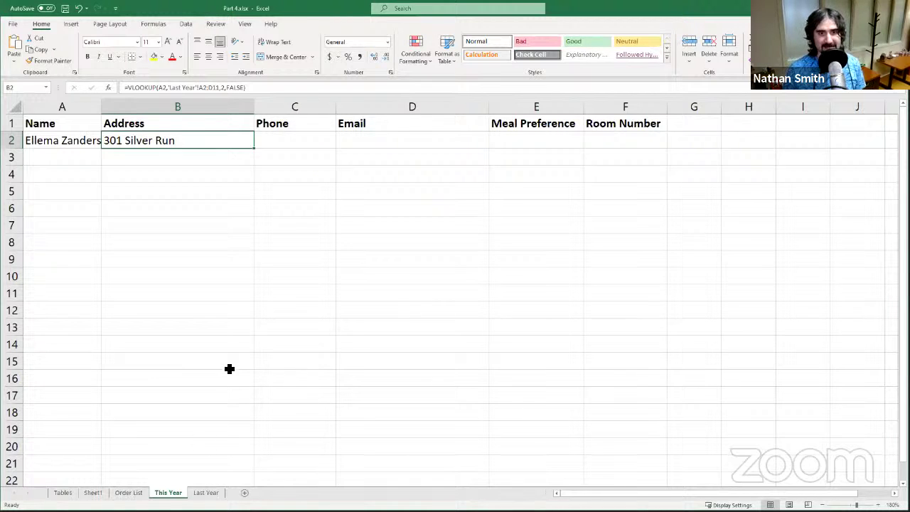
pyautogui.click(206, 492)
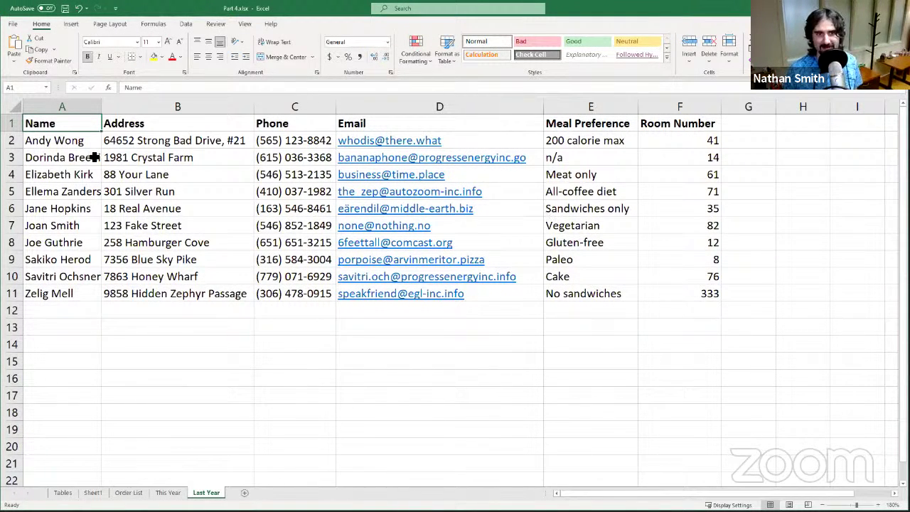
# Set the Name in A2 of the This Year sheet to the attendee listed in row 9 of the Last Year sheet
pyautogui.hotkey('ctrl', 'pageup')
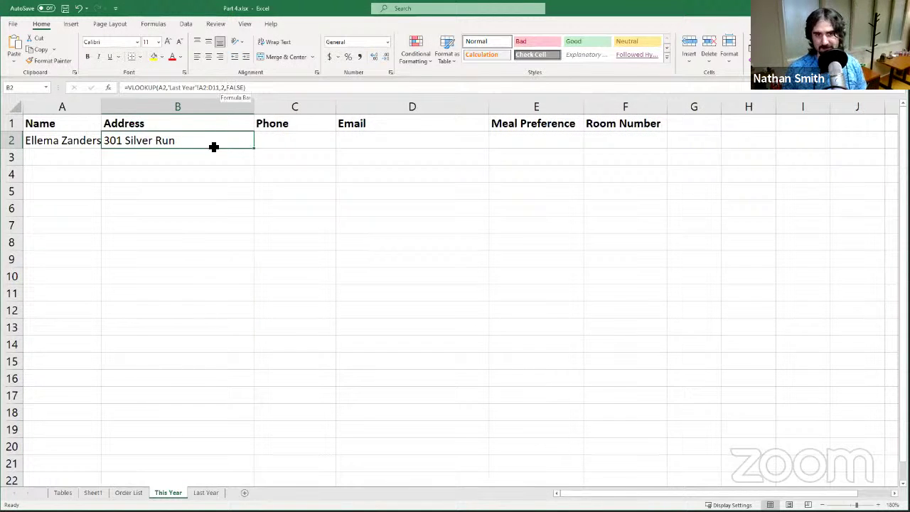
pyautogui.click(206, 492)
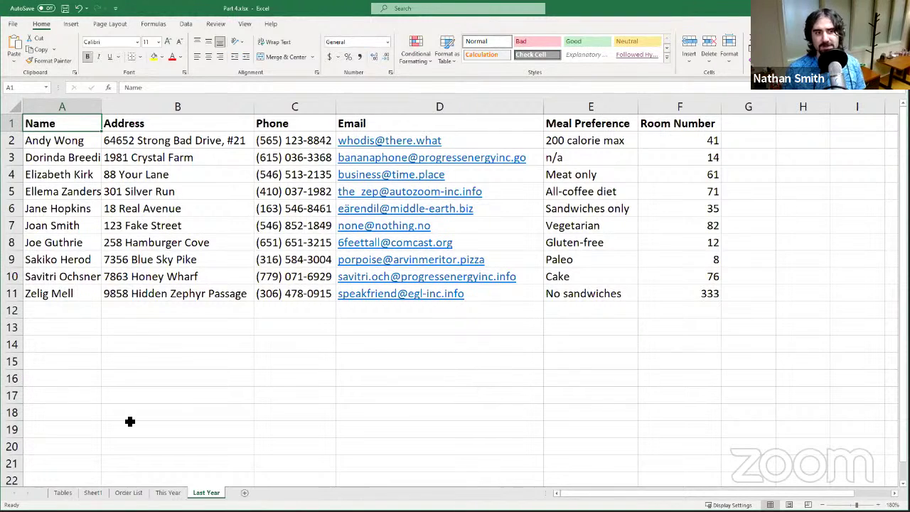
pyautogui.click(168, 493)
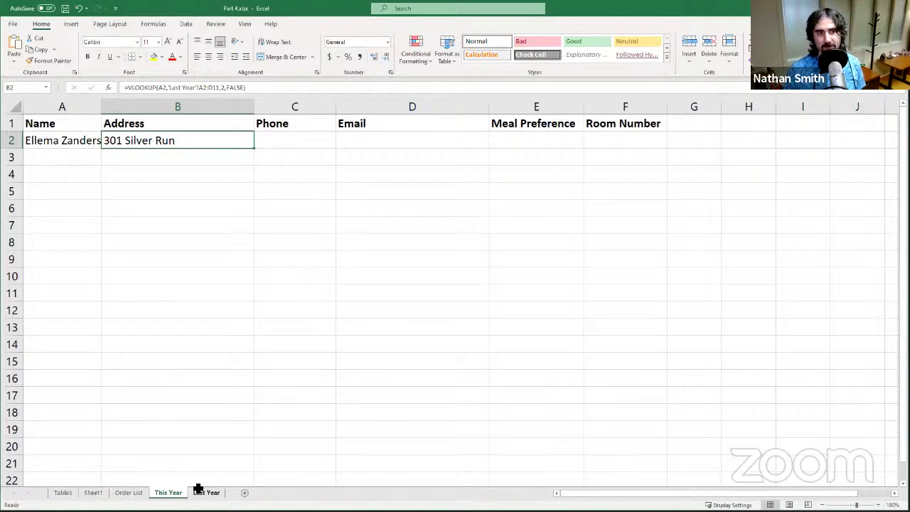
pyautogui.click(88, 140)
pyautogui.click(105, 142)
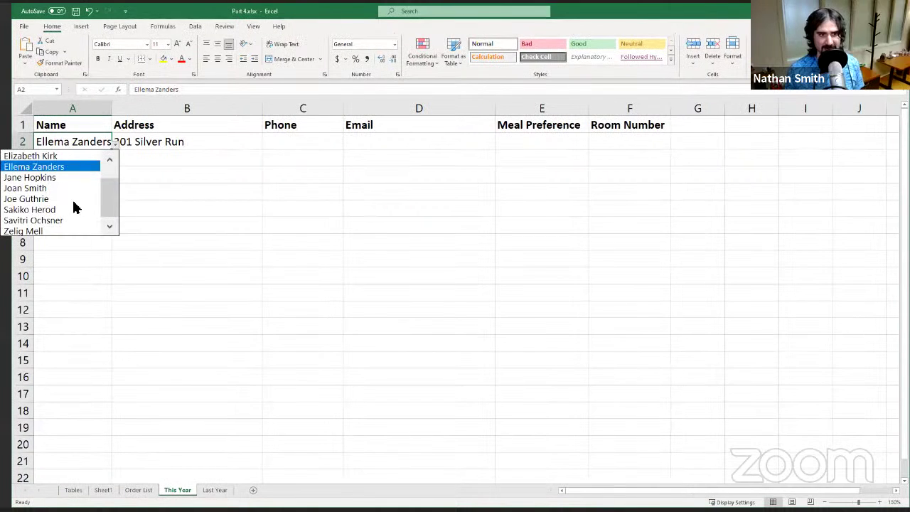
pyautogui.click(71, 210)
pyautogui.click(128, 141)
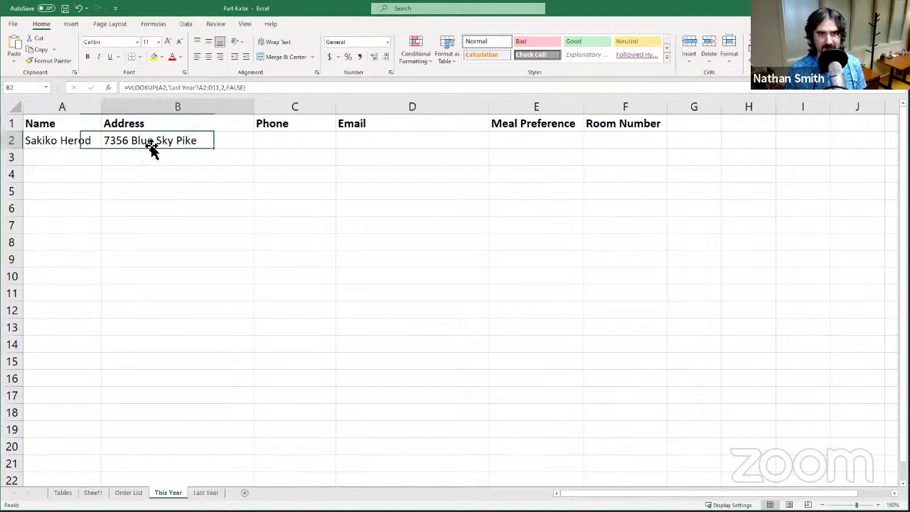
# Check the address returned in B2 against the attendee's record in row 9 of the Last Year sheet
pyautogui.click(203, 492)
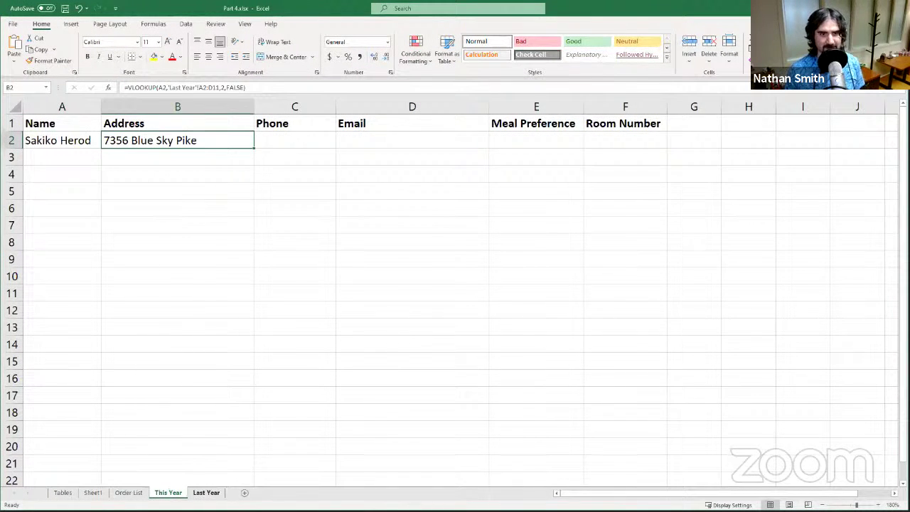
pyautogui.click(144, 260)
pyautogui.click(74, 260)
pyautogui.click(126, 261)
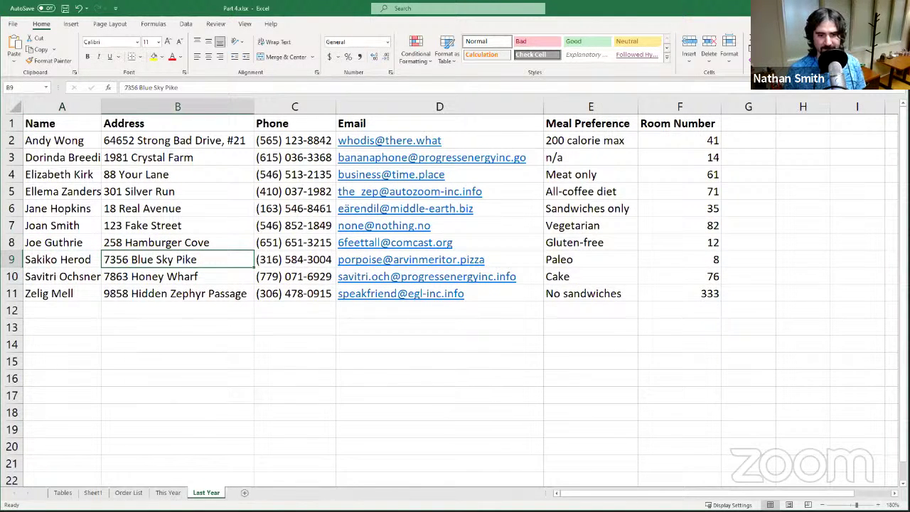
pyautogui.click(178, 492)
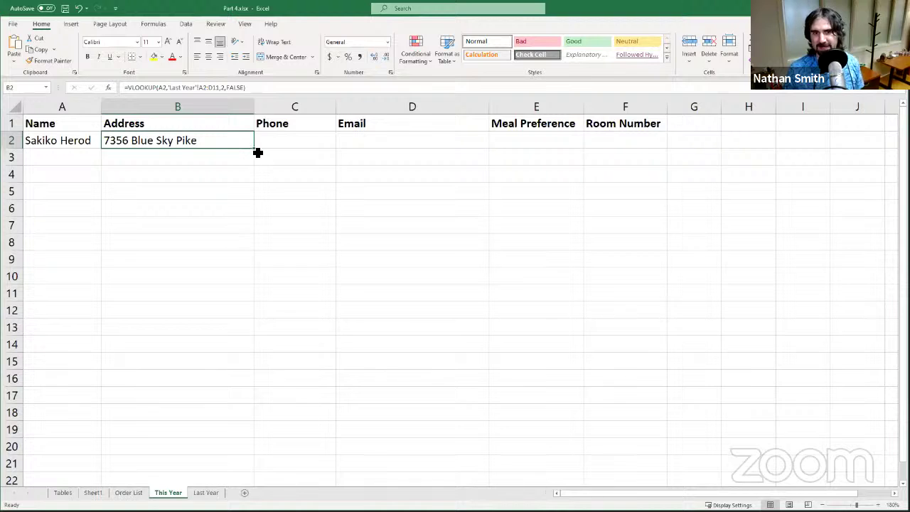
# Fill the VLOOKUP formula from B2 down to B20 and inspect the copied formulas
pyautogui.moveTo(255, 151); pyautogui.dragTo(258, 451)
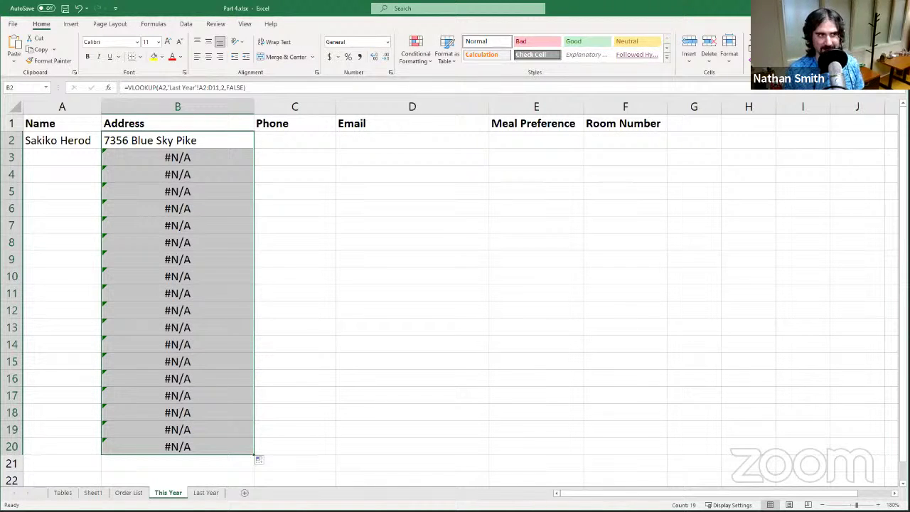
pyautogui.click(186, 156)
pyautogui.click(193, 179)
pyautogui.click(192, 196)
pyautogui.click(193, 213)
pyautogui.click(192, 245)
pyautogui.click(188, 208)
pyautogui.click(181, 163)
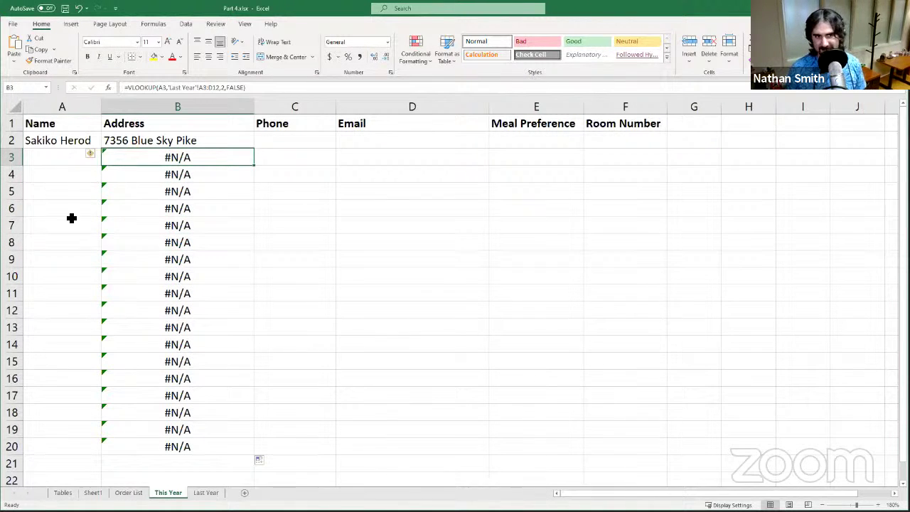
# Set the Name in A3 to the attendee from row 7 of the Last Year sheet and check the formula in B3
pyautogui.click(72, 157)
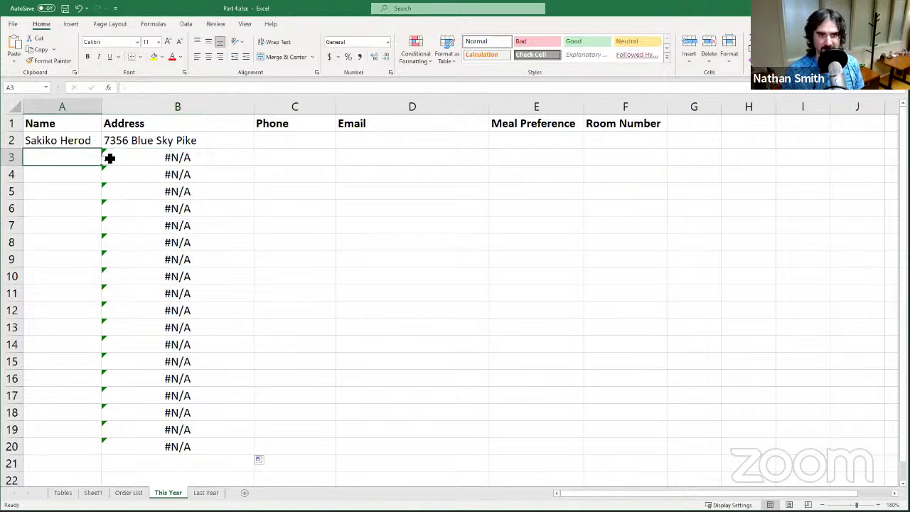
pyautogui.click(108, 160)
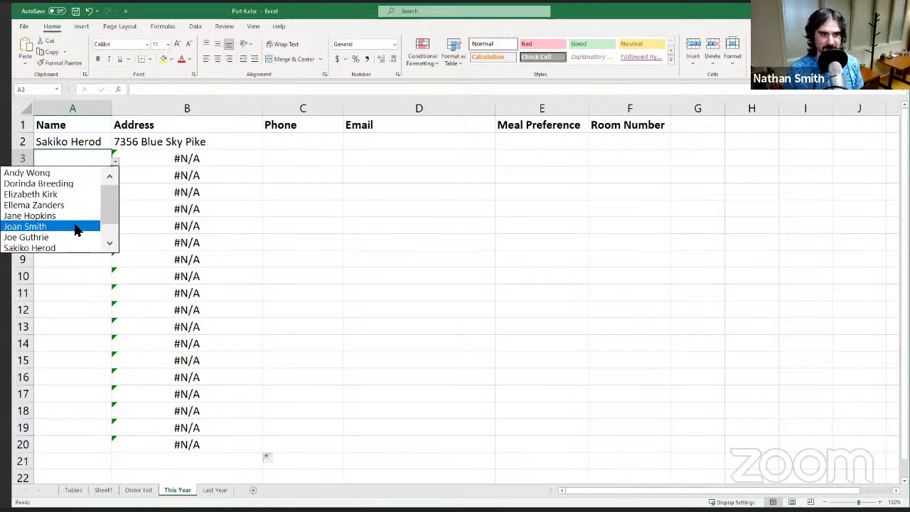
pyautogui.click(76, 227)
pyautogui.click(196, 160)
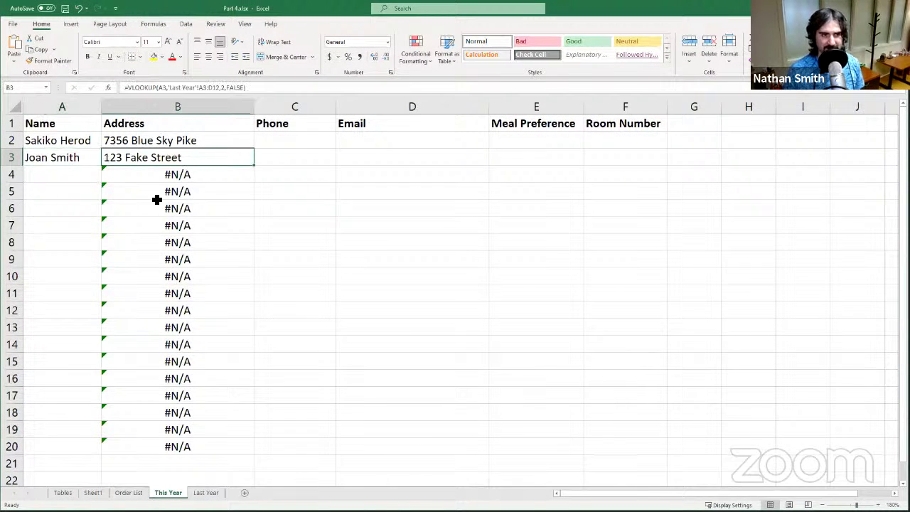
# Set the Name in A15 to the attendee from row 8 of the Last Year sheet and inspect the formula in B15
pyautogui.click(73, 359)
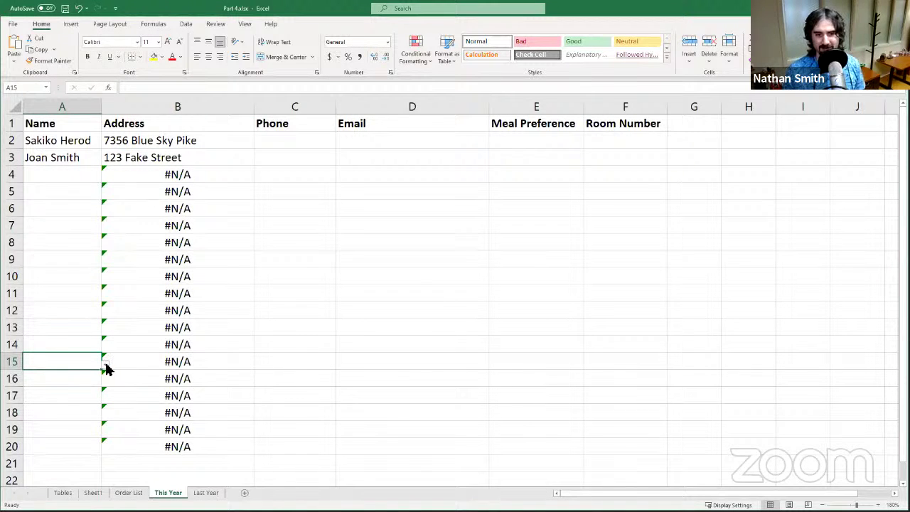
pyautogui.click(106, 369)
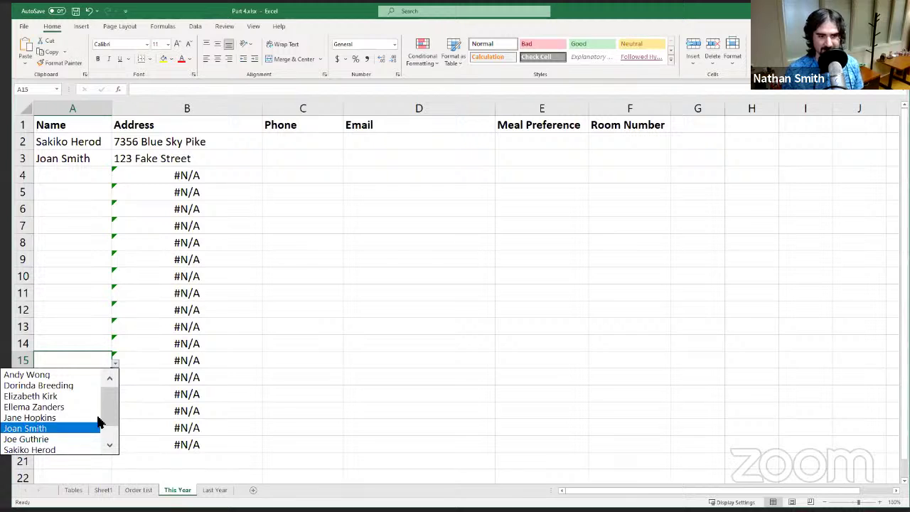
pyautogui.click(78, 439)
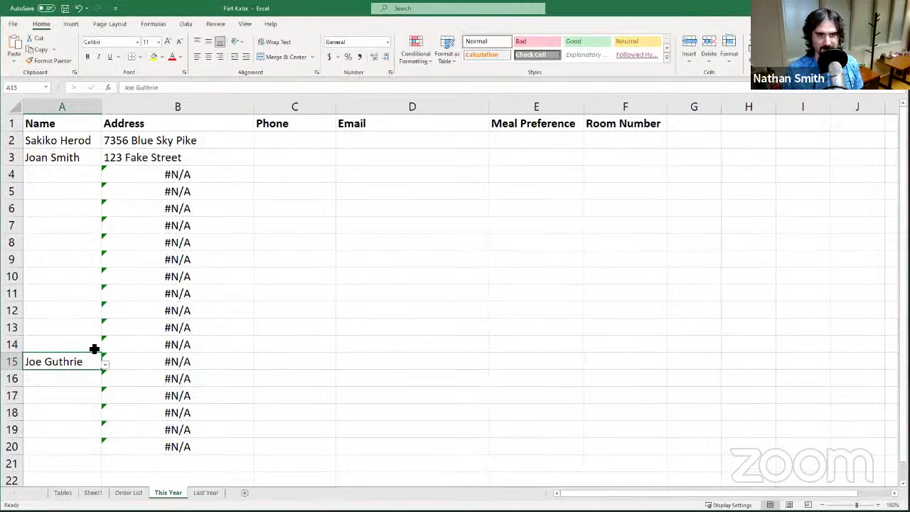
pyautogui.click(139, 361)
pyautogui.click(60, 362)
pyautogui.moveTo(60, 362); pyautogui.dragTo(238, 361)
pyautogui.click(199, 361)
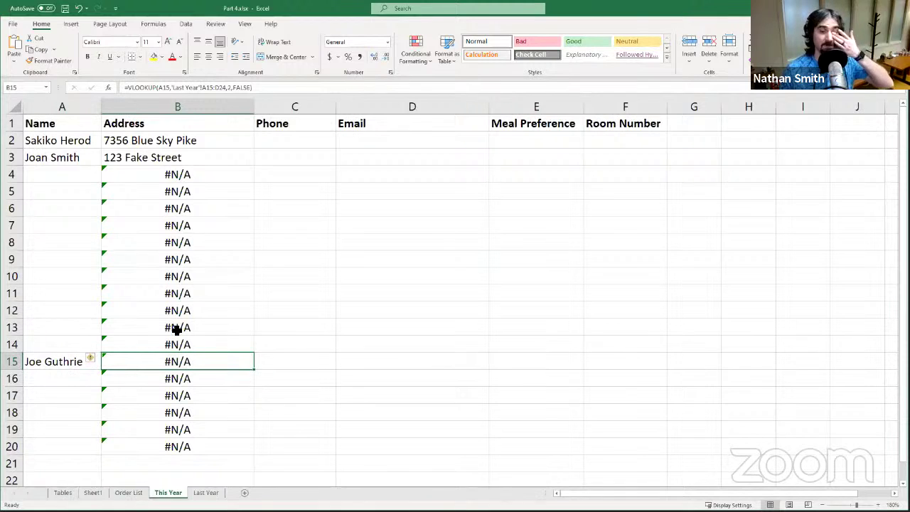
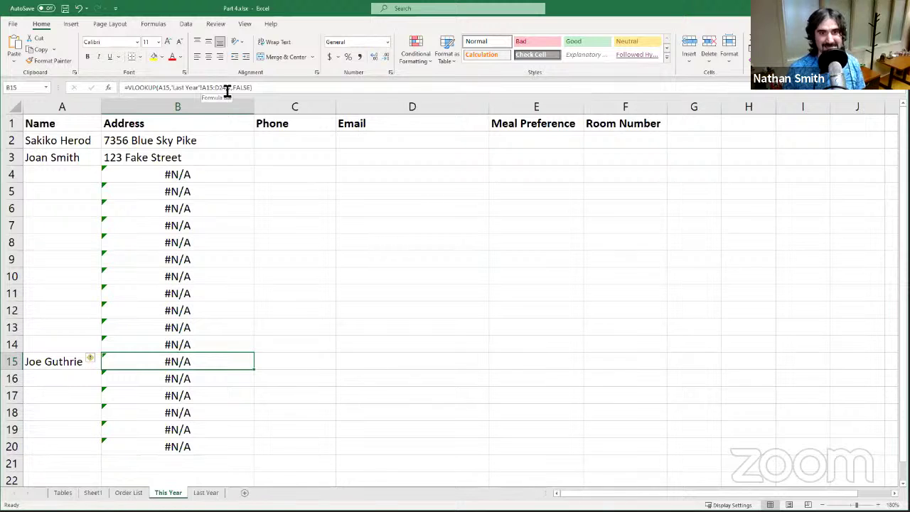
# Examine the range A15:D24 on the Last Year sheet that B15 refers to, and compare it with the formula in B2
pyautogui.click(200, 493)
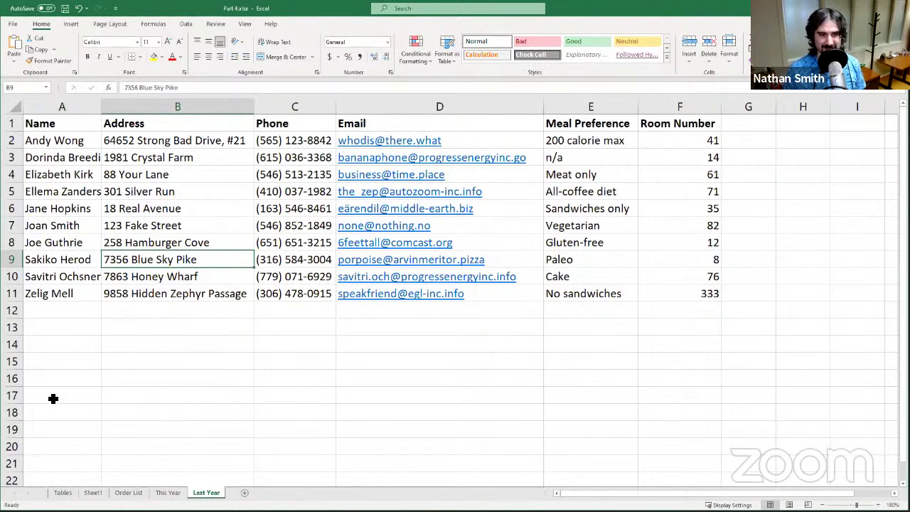
pyautogui.moveTo(63, 368); pyautogui.dragTo(525, 431)
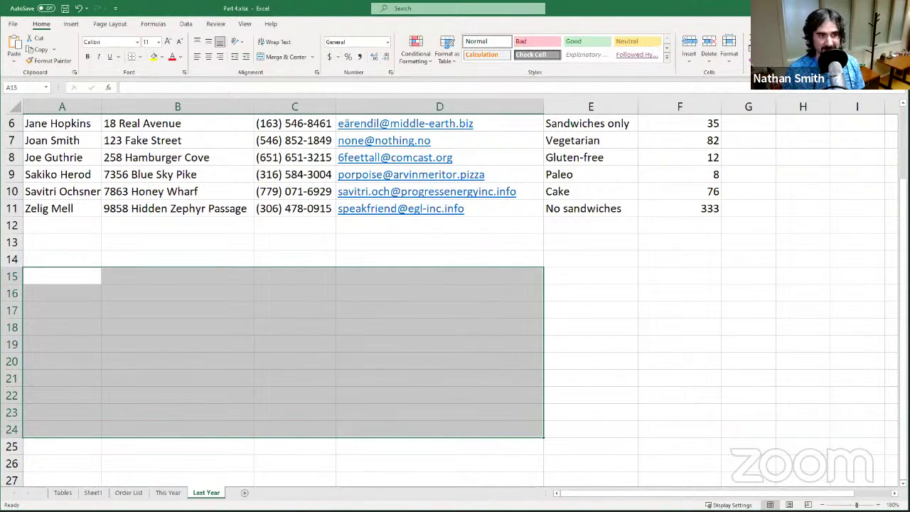
pyautogui.click(136, 228)
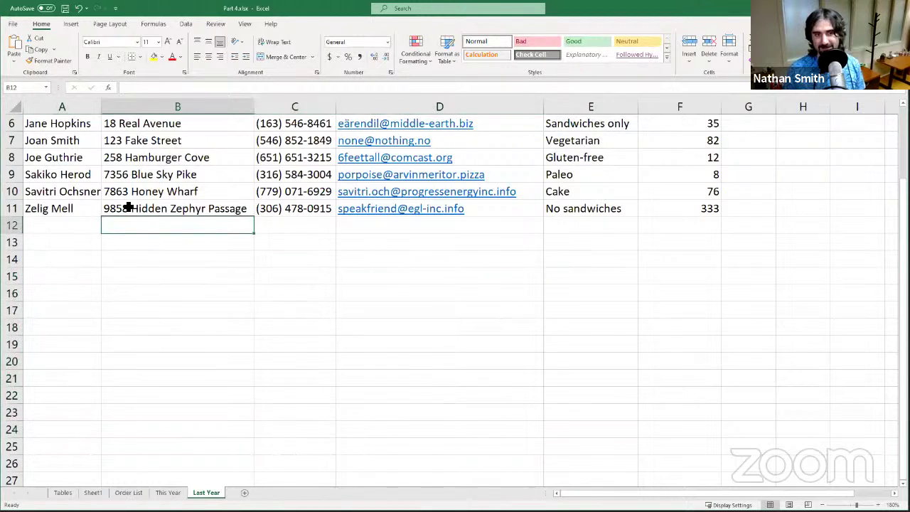
pyautogui.scroll(2, 124, 207)
pyautogui.click(74, 126)
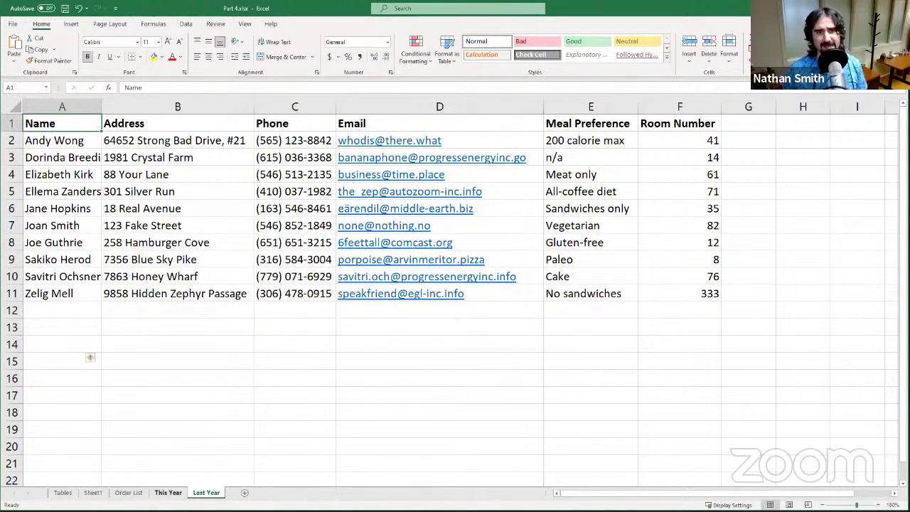
pyautogui.click(168, 492)
pyautogui.click(186, 142)
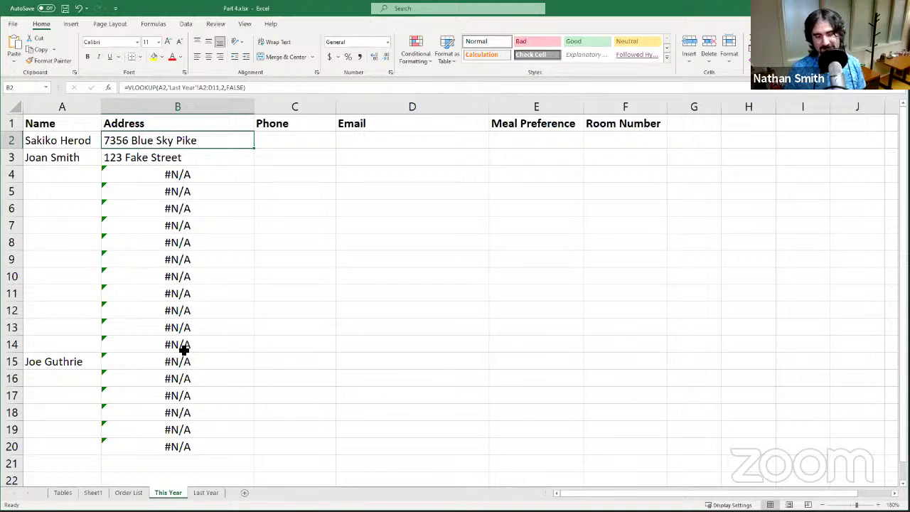
# Name the range A2:D11 on the Last Year sheet OLDINFO
pyautogui.click(206, 492)
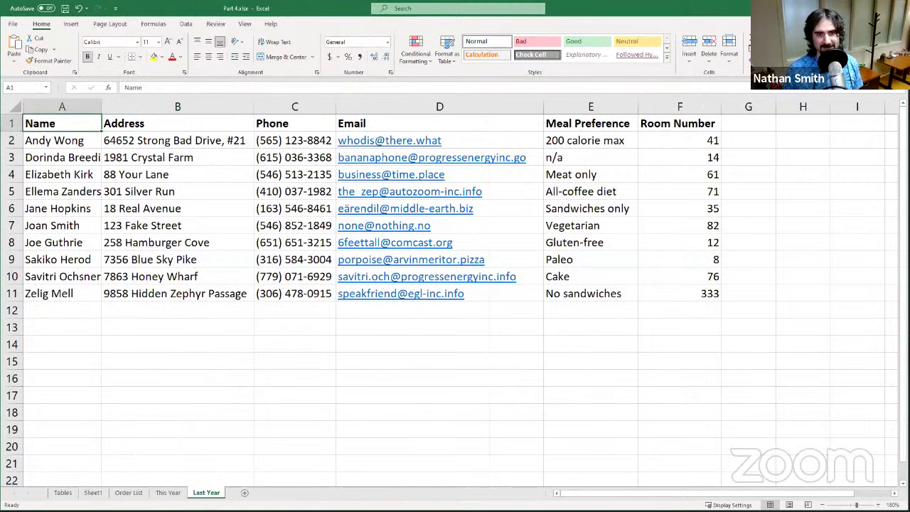
pyautogui.moveTo(57, 139); pyautogui.dragTo(436, 294)
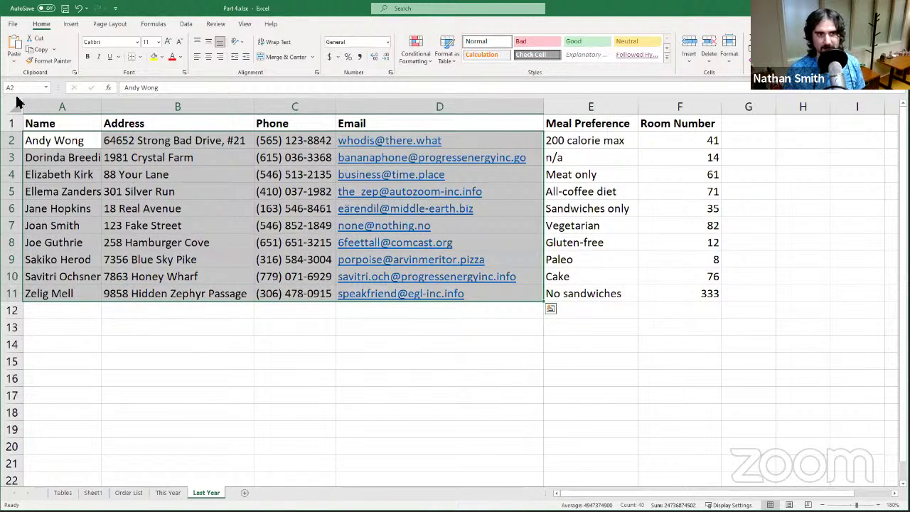
pyautogui.click(39, 88)
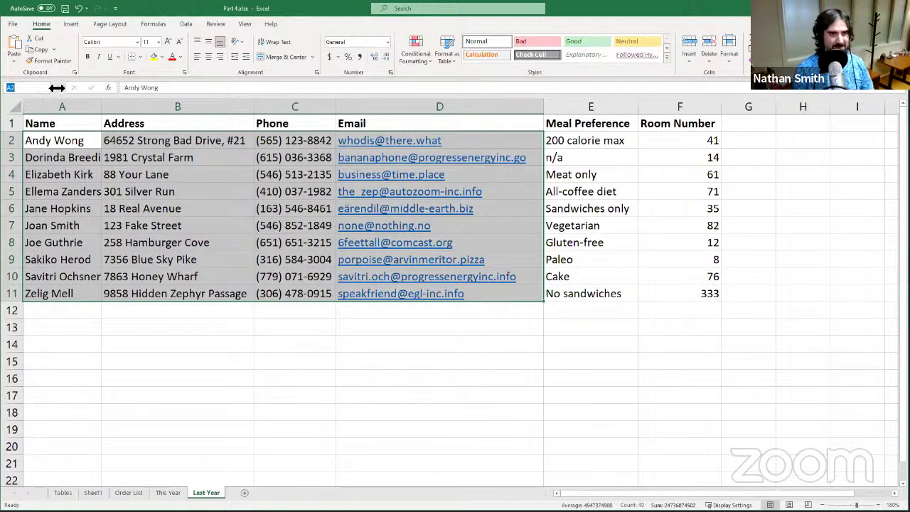
pyautogui.write('OLDINFO')
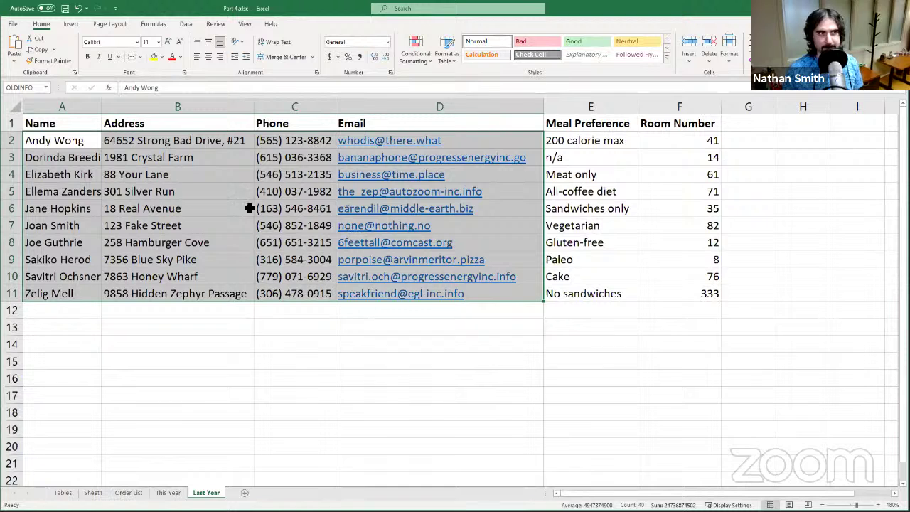
# Replace the table array in the VLOOKUP formula in B2 of the This Year sheet with the named range OLDINFO
pyautogui.keyDown('ctrl'); pyautogui.click(168, 492); pyautogui.keyUp('ctrl')
pyautogui.click(167, 492)
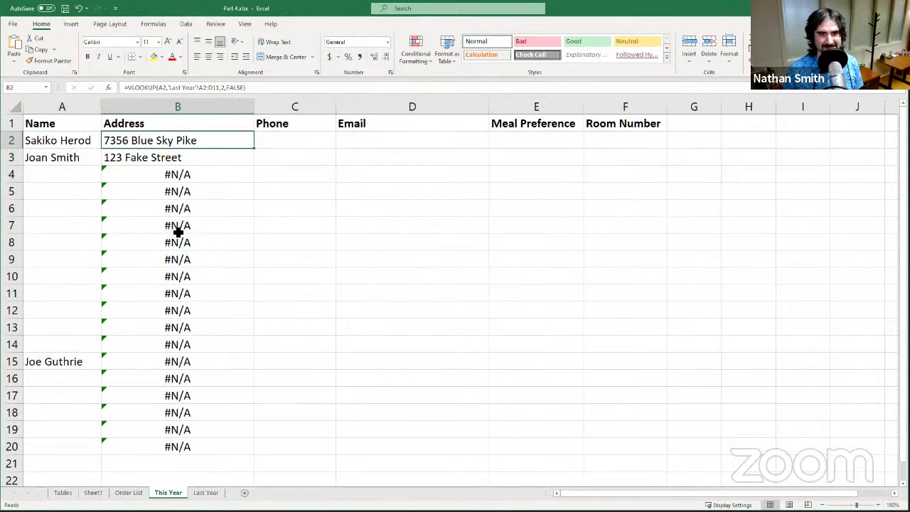
pyautogui.moveTo(222, 89); pyautogui.dragTo(168, 89)
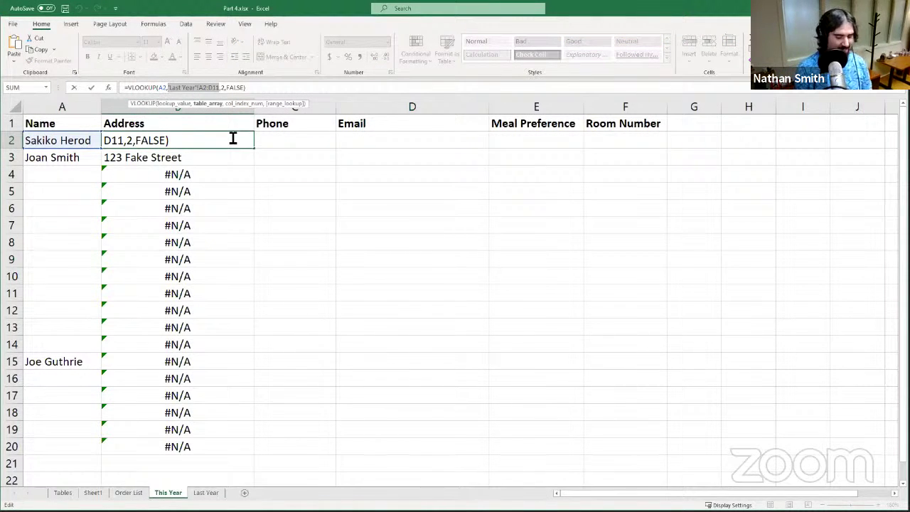
pyautogui.write('OLD')
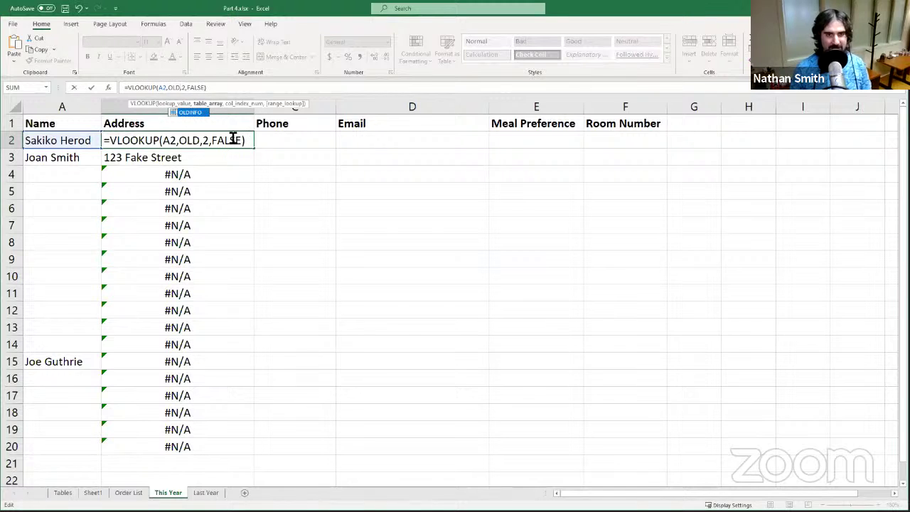
pyautogui.write('INFO')
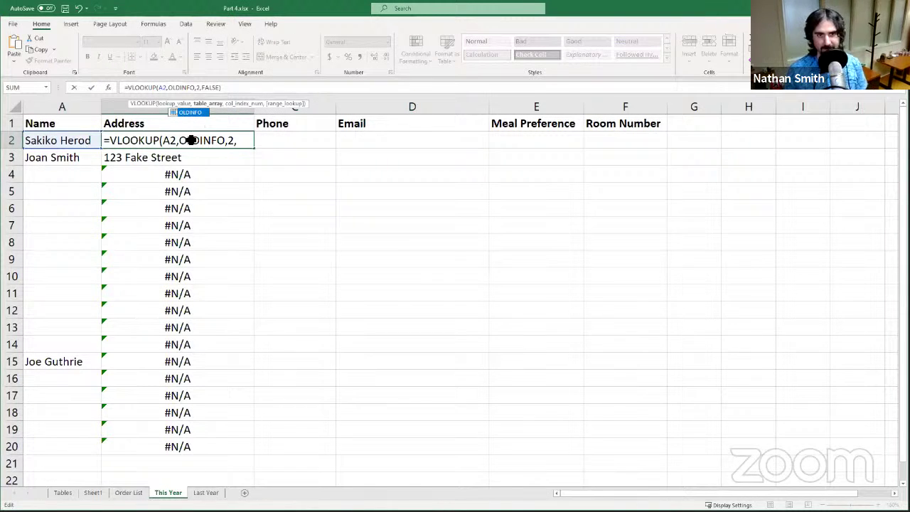
pyautogui.hotkey('ctrl', 'Return')
# Fill the OLDINFO formula from B2 down to B20 and check the formulas in B15, B2 and B3
pyautogui.moveTo(254, 149); pyautogui.dragTo(242, 448)
pyautogui.click(146, 359)
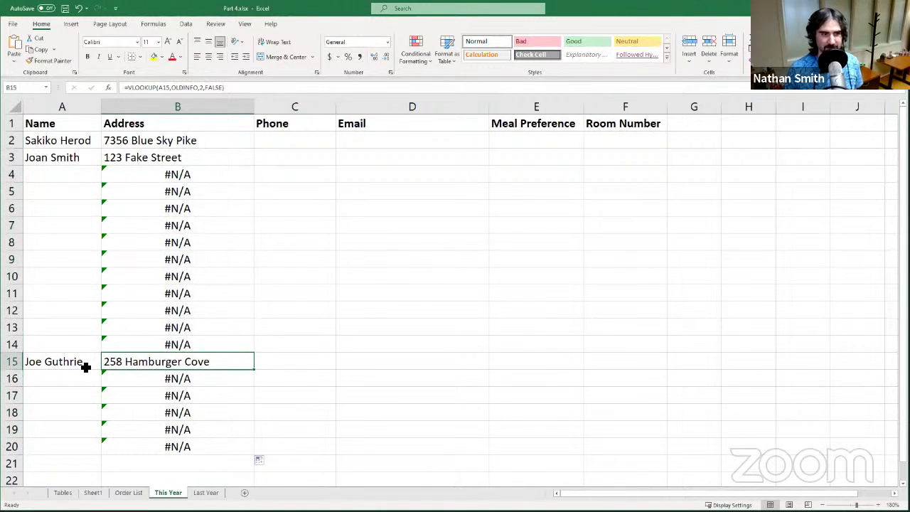
pyautogui.click(79, 365)
pyautogui.click(113, 367)
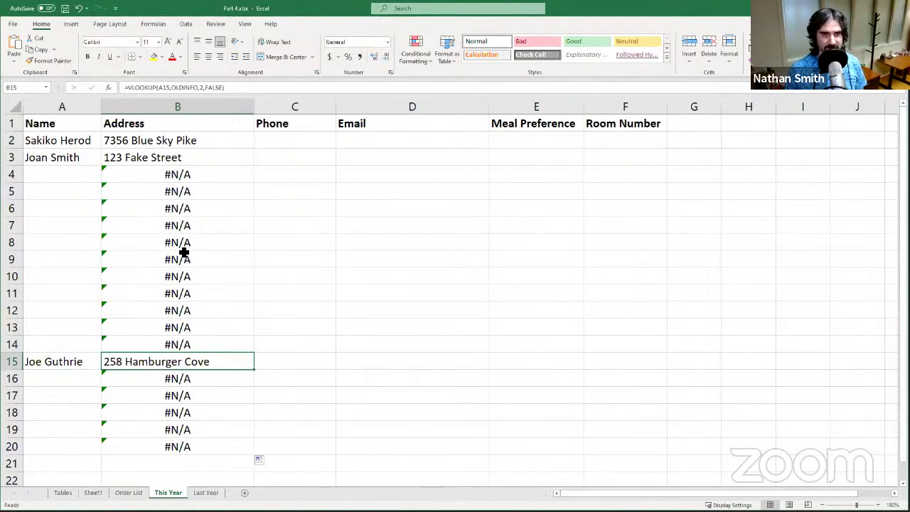
pyautogui.click(189, 141)
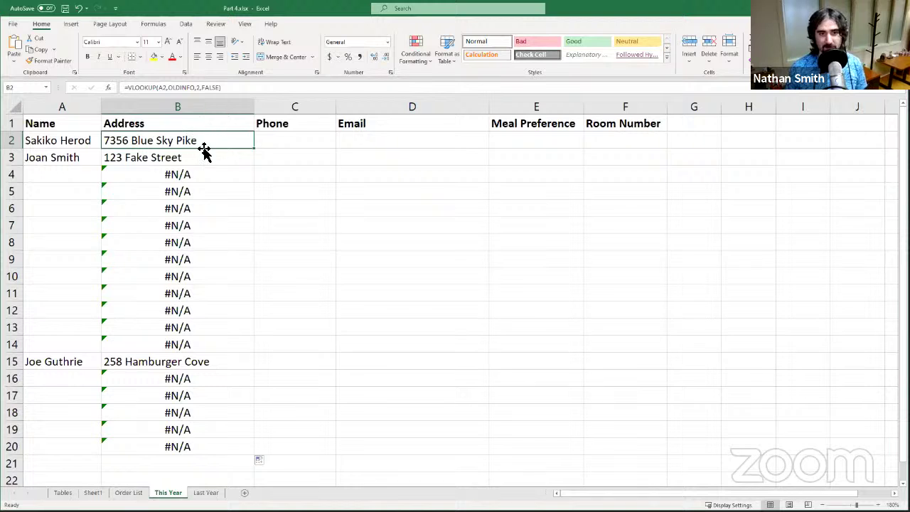
pyautogui.click(203, 156)
pyautogui.click(241, 140)
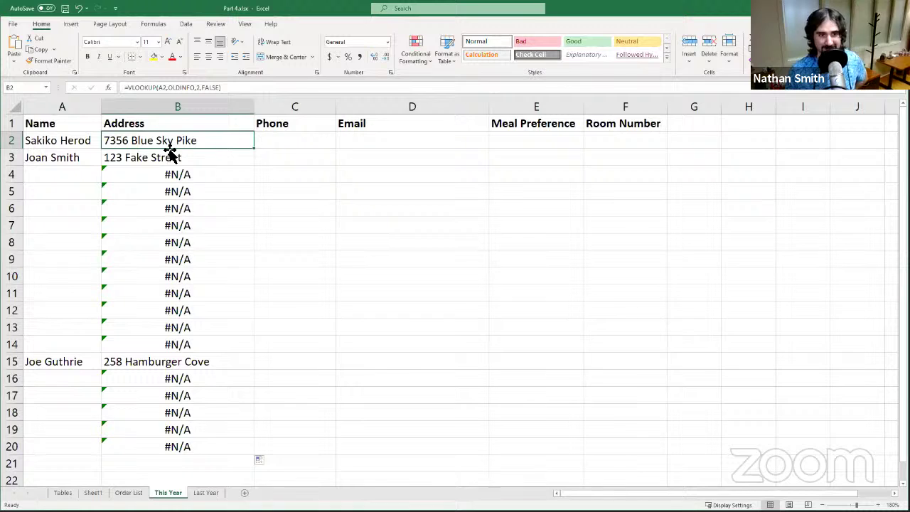
# Copy the VLOOKUP formula from B2 across to C2 and inspect its arguments
pyautogui.moveTo(256, 151); pyautogui.dragTo(343, 152)
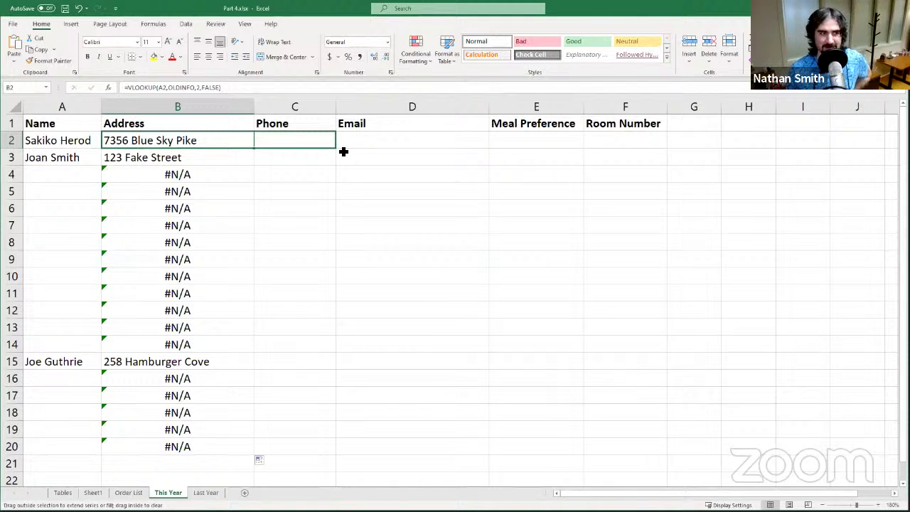
pyautogui.moveTo(343, 151); pyautogui.dragTo(343, 152)
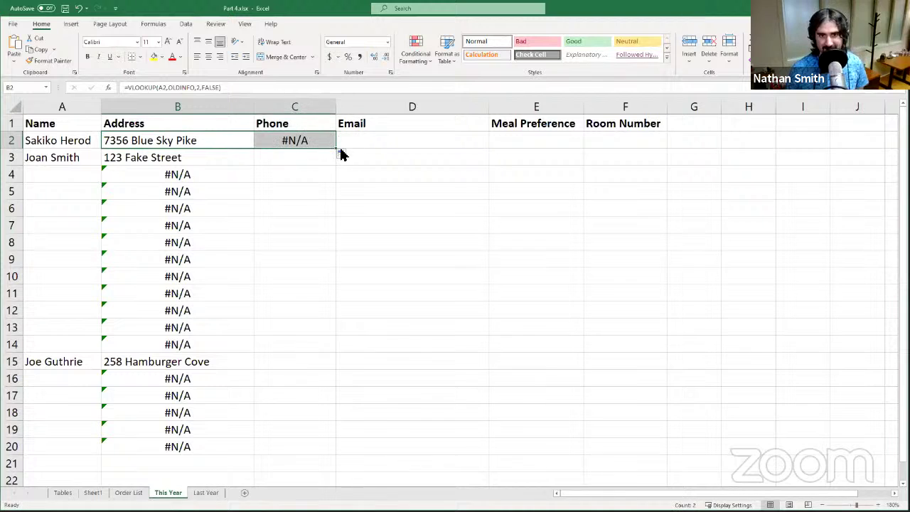
pyautogui.click(300, 142)
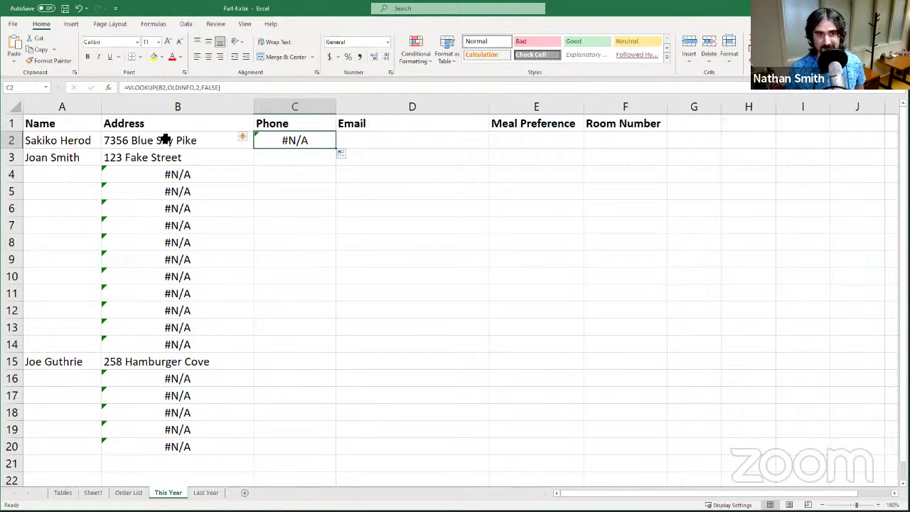
pyautogui.click(200, 88)
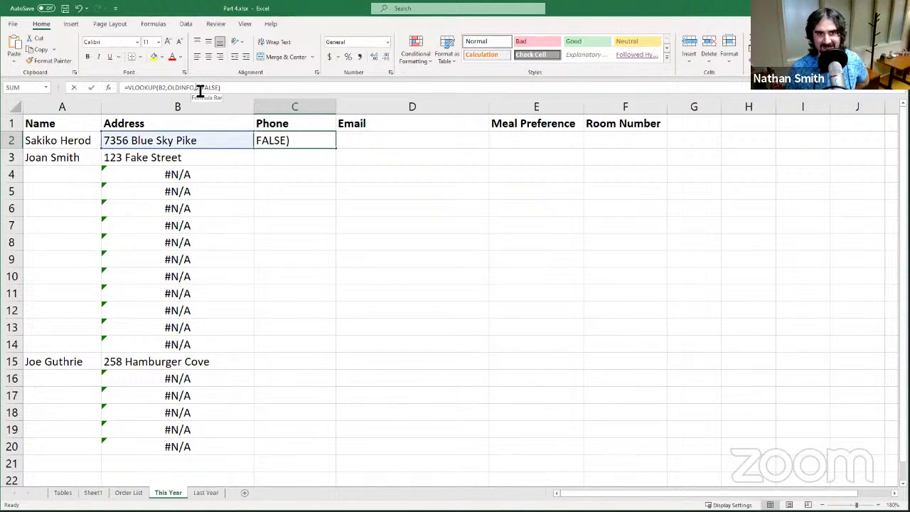
pyautogui.click(190, 93)
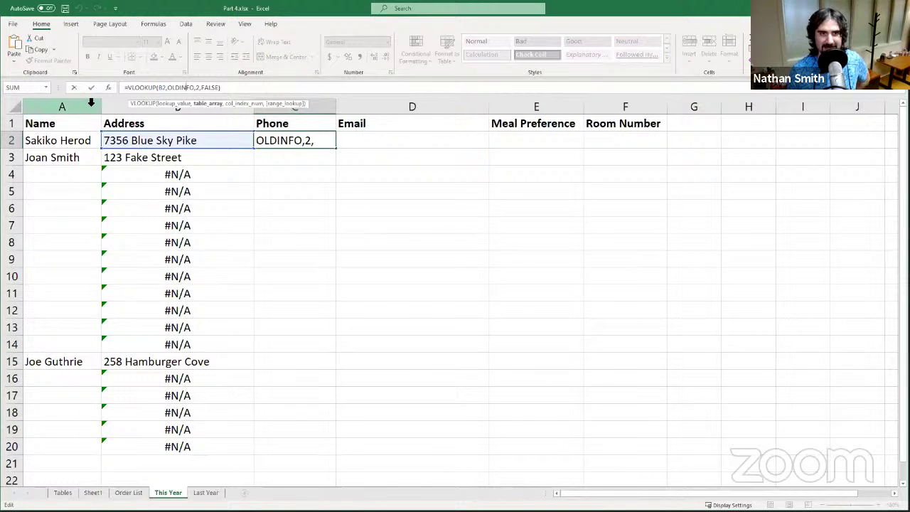
pyautogui.click(91, 87)
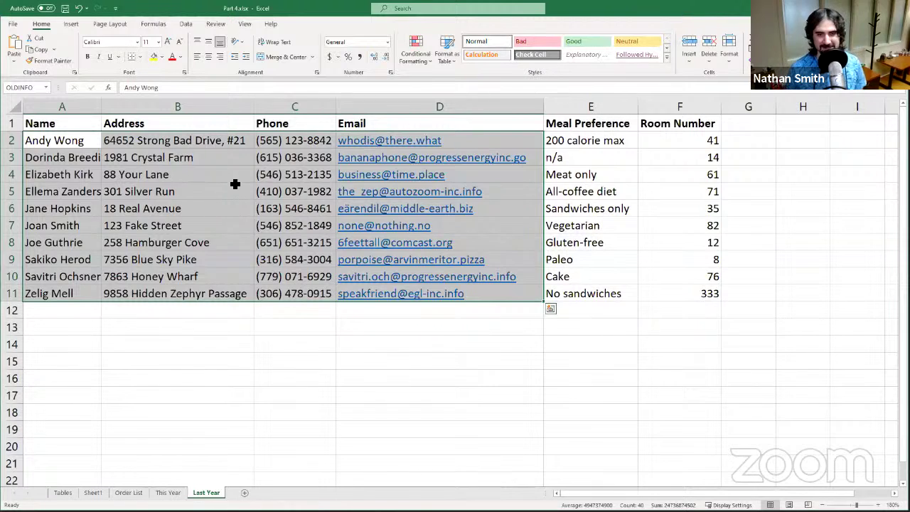
# Examine the Address column on the Last Year sheet as the place C2's lookup value is searched for, and return to This Year
pyautogui.click(234, 179)
pyautogui.click(210, 154)
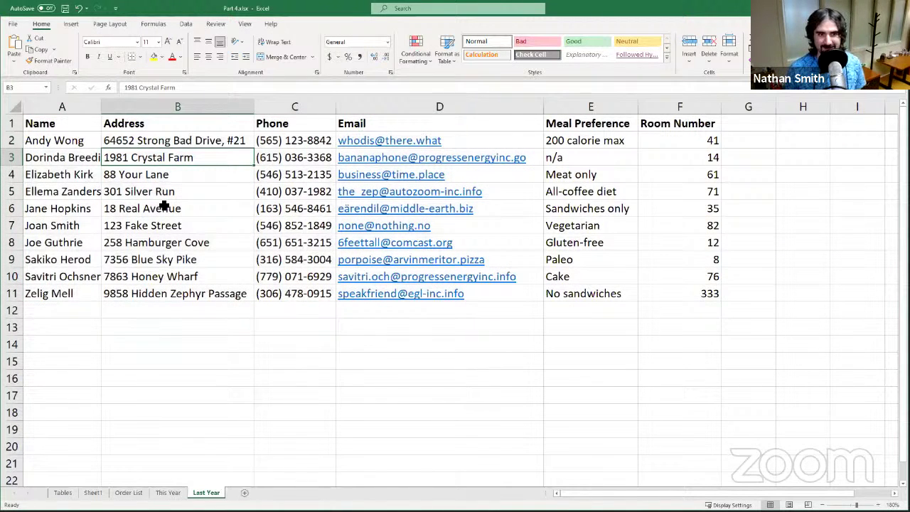
pyautogui.moveTo(175, 126); pyautogui.dragTo(163, 290)
pyautogui.click(149, 189)
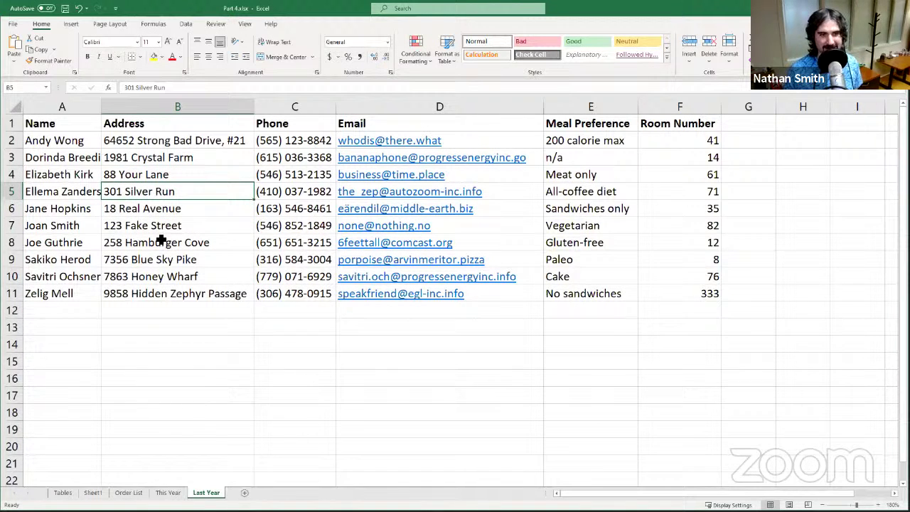
pyautogui.click(162, 240)
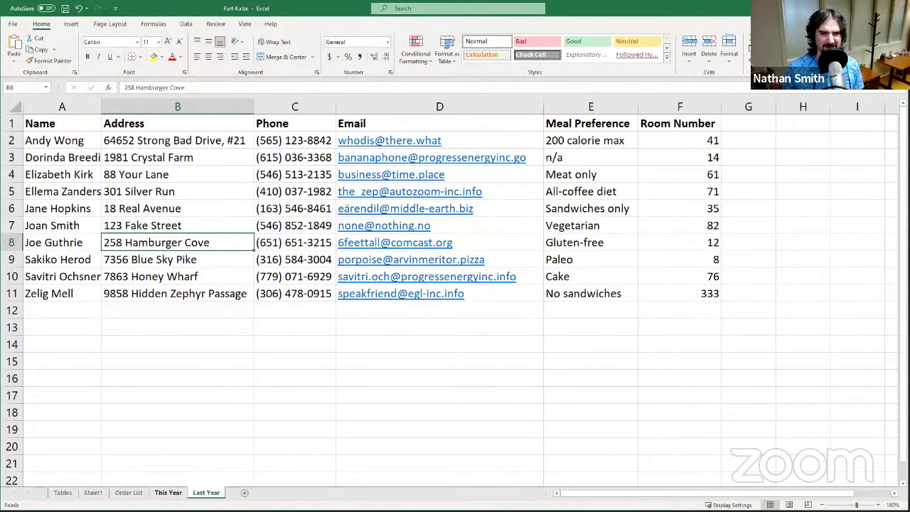
pyautogui.hotkey('ctrl', 'pageup')
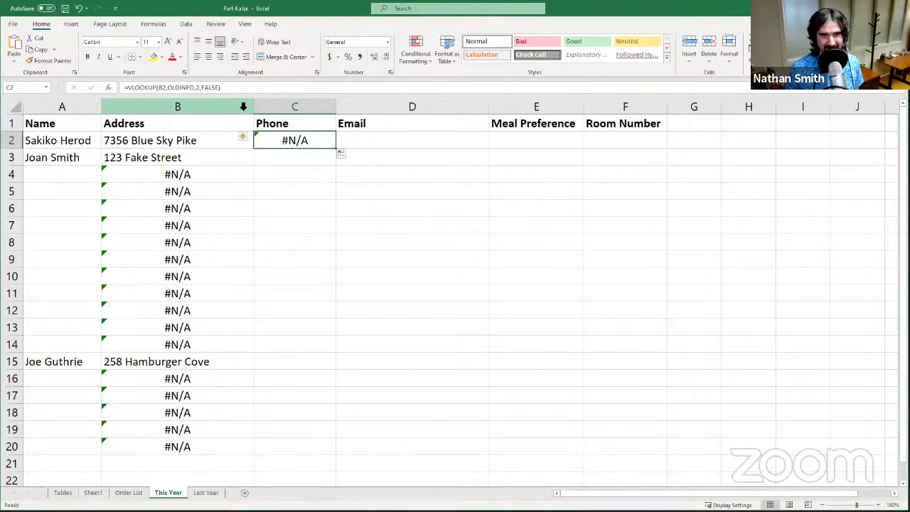
# Lock the lookup column in B2's VLOOKUP formula as $A2 and fill the formula down to B20
pyautogui.click(184, 145)
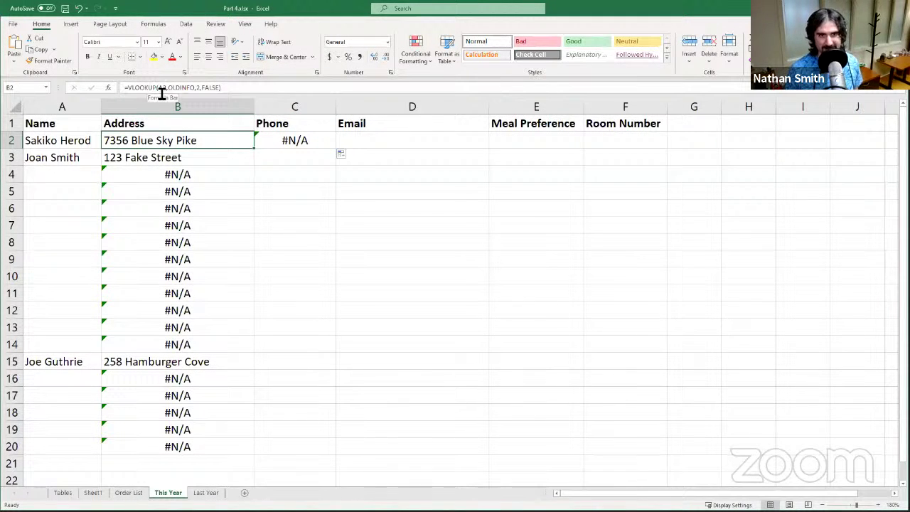
pyautogui.press('F2')
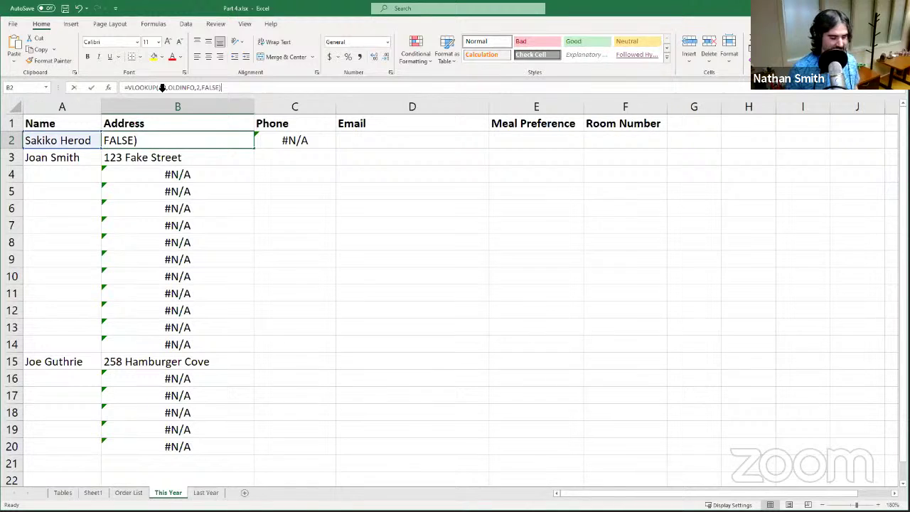
pyautogui.click(163, 87)
pyautogui.write('$')
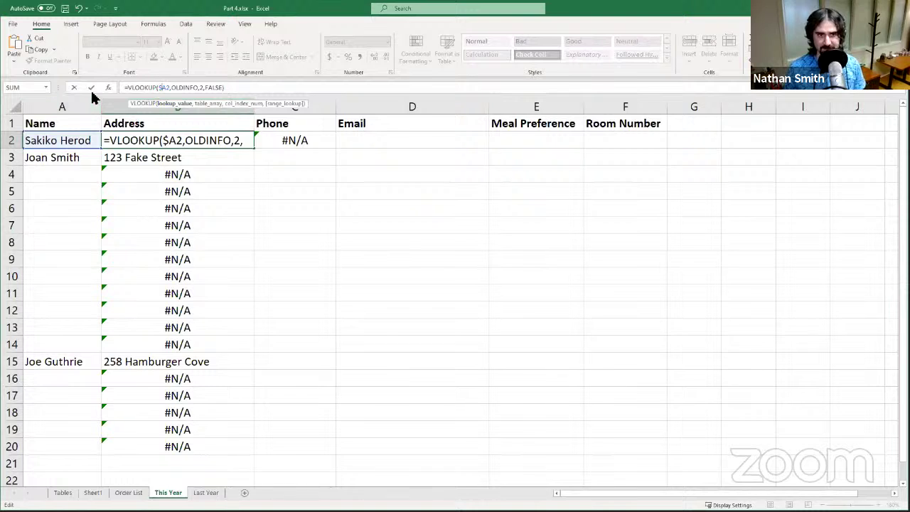
pyautogui.press('Return')
pyautogui.click(180, 141)
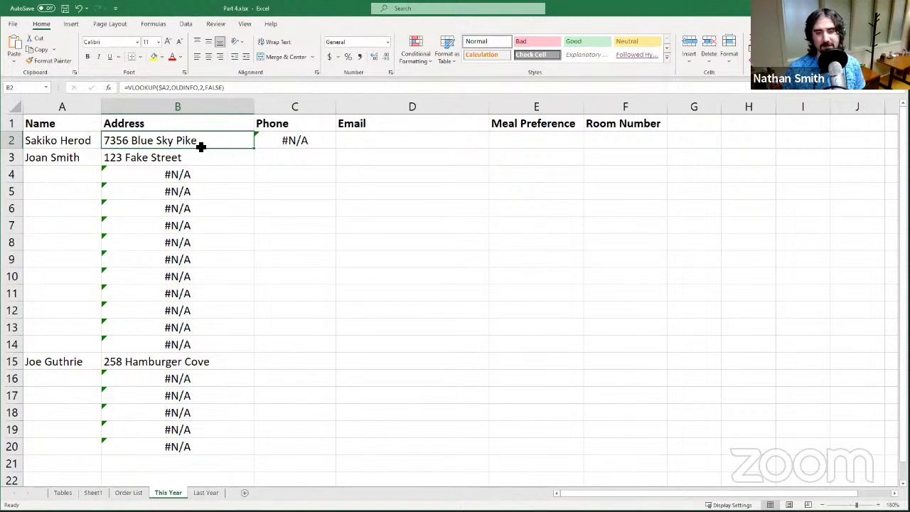
pyautogui.moveTo(252, 150); pyautogui.dragTo(242, 458)
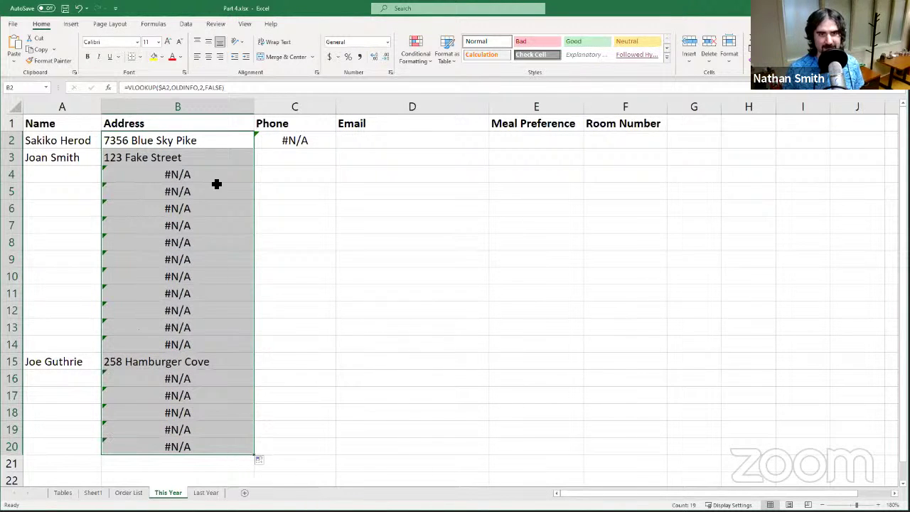
# Check how the $A lookup reference changes from row to row in the Address formulas between B2 and B11
pyautogui.click(179, 206)
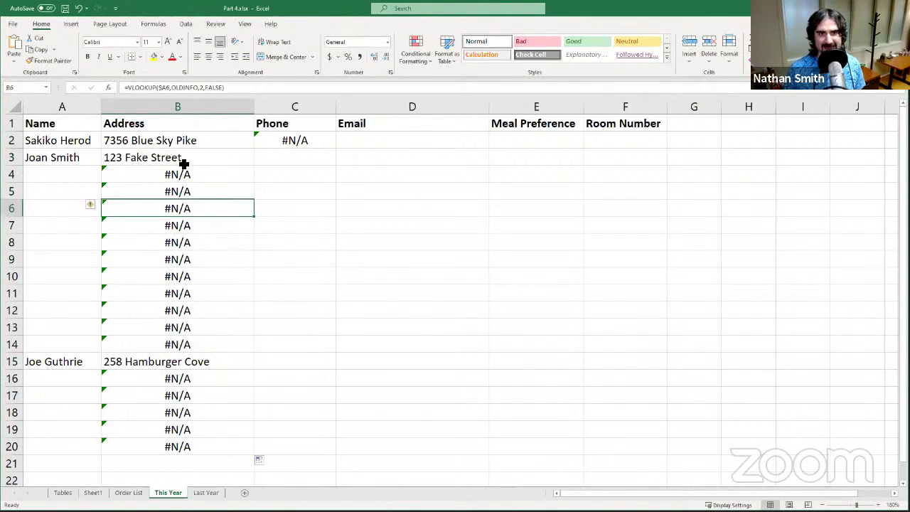
pyautogui.click(184, 162)
pyautogui.click(182, 143)
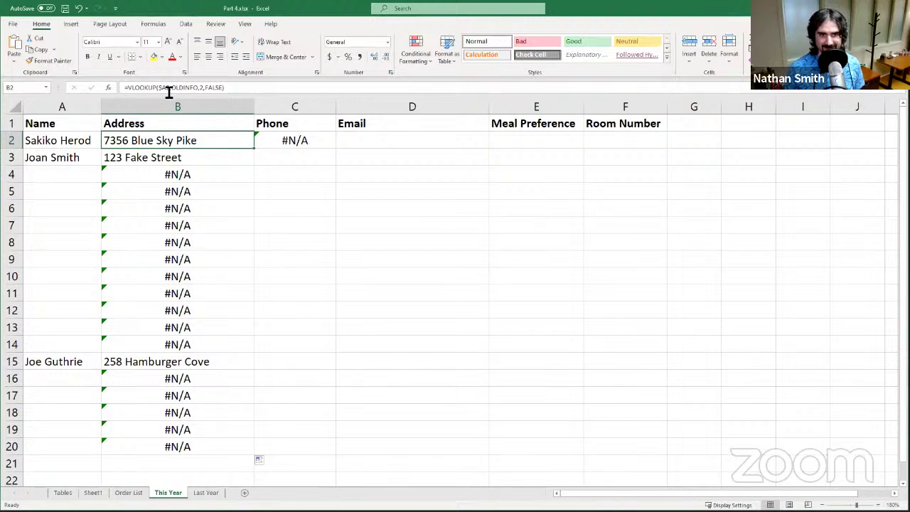
pyautogui.click(179, 191)
pyautogui.click(182, 242)
pyautogui.click(187, 291)
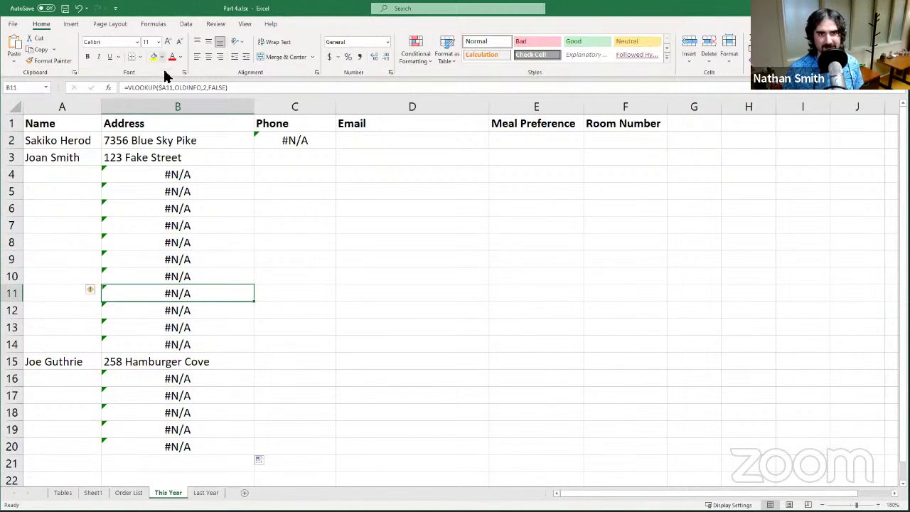
pyautogui.click(178, 209)
pyautogui.click(178, 177)
pyautogui.click(173, 155)
pyautogui.click(171, 134)
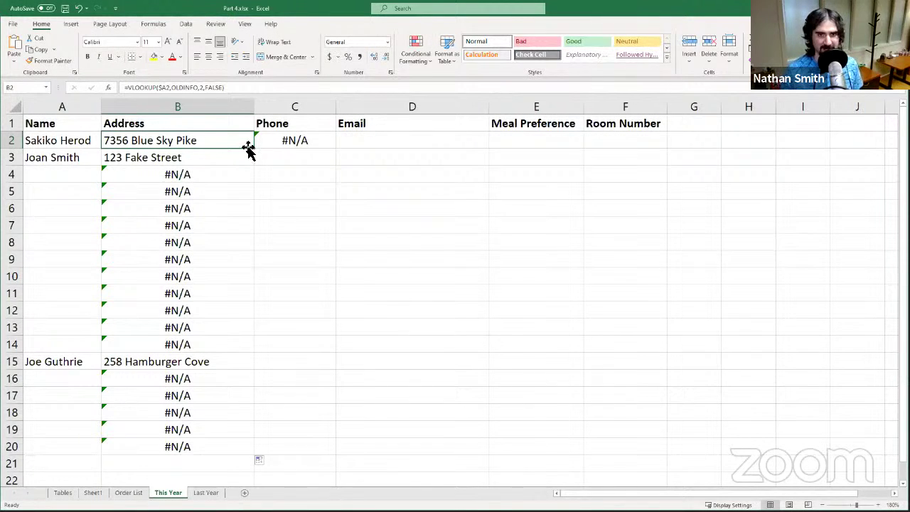
# Copy the B2 formula across to C2 and set its column index to 3 for the Phone lookup
pyautogui.moveTo(261, 149); pyautogui.dragTo(305, 158)
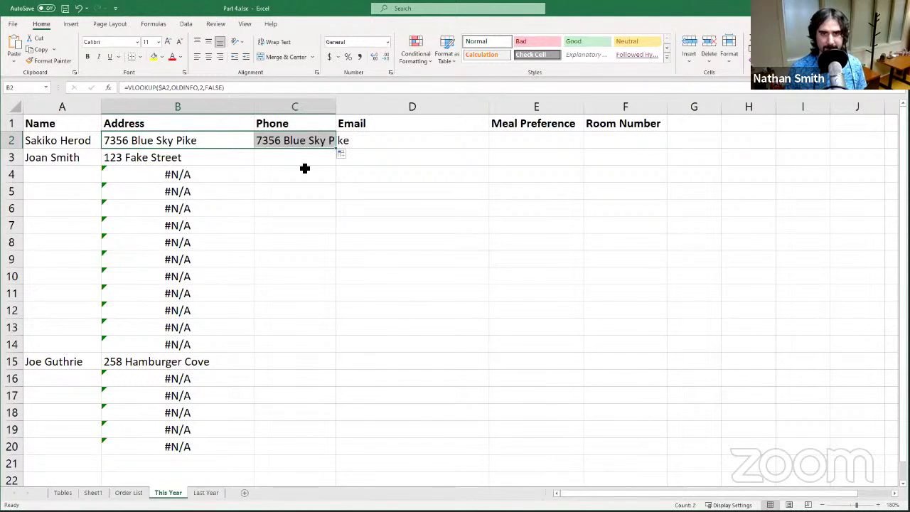
pyautogui.click(296, 139)
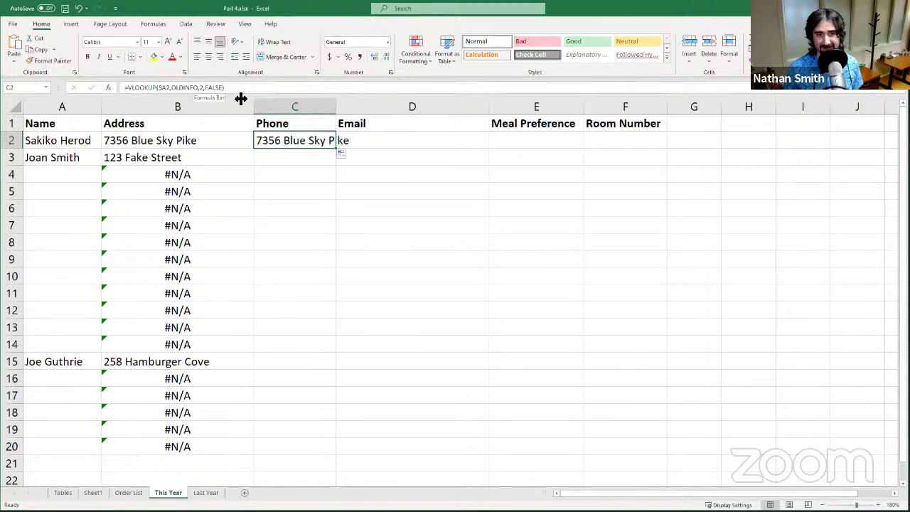
pyautogui.click(204, 87)
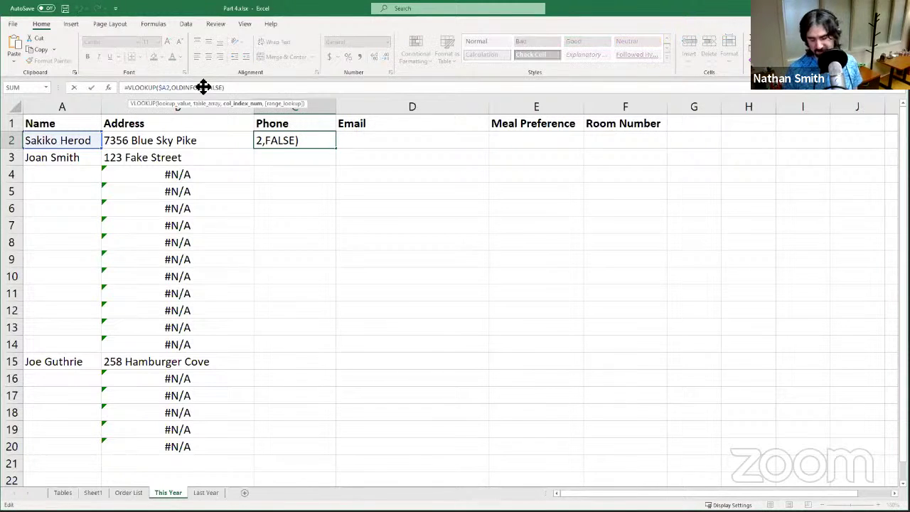
pyautogui.press('BackSpace')
pyautogui.write('3')
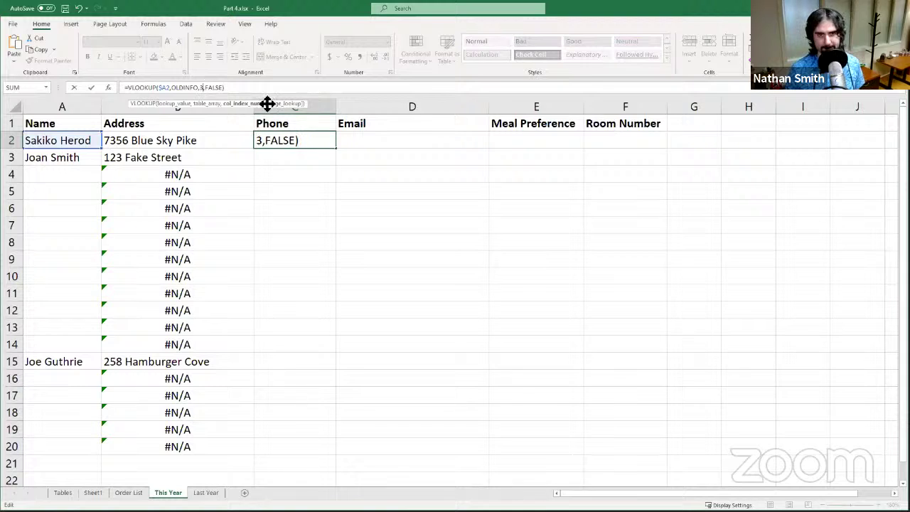
pyautogui.click(89, 87)
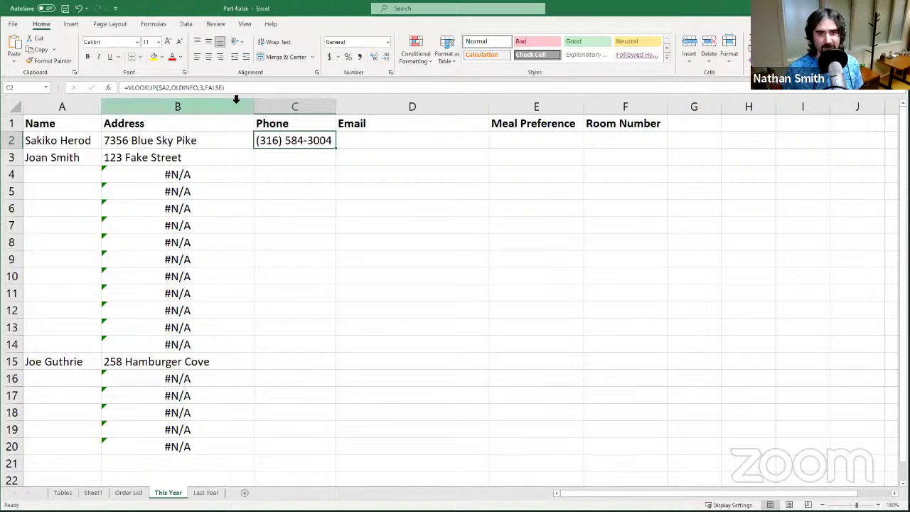
# Fill the Phone formula from C2 down to C20 and check the formulas in C3, C15, C11 and C2
pyautogui.moveTo(339, 152); pyautogui.dragTo(340, 448)
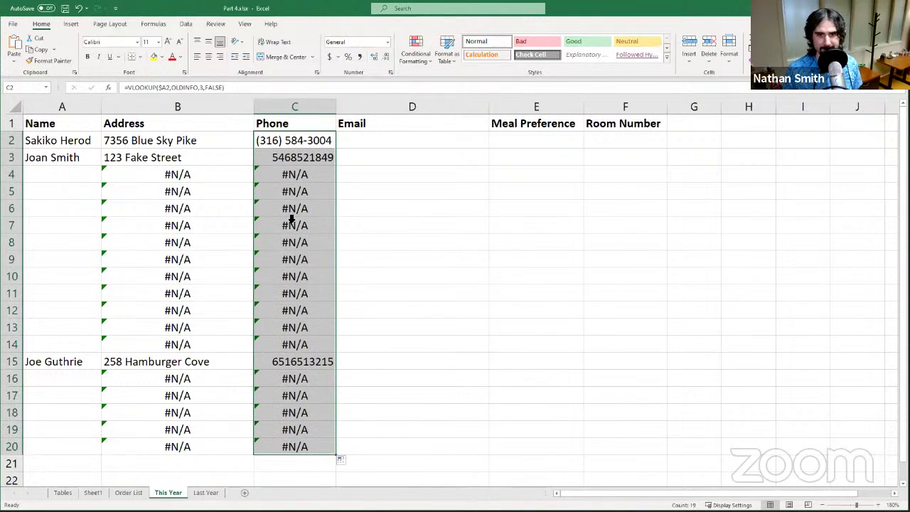
pyautogui.click(279, 158)
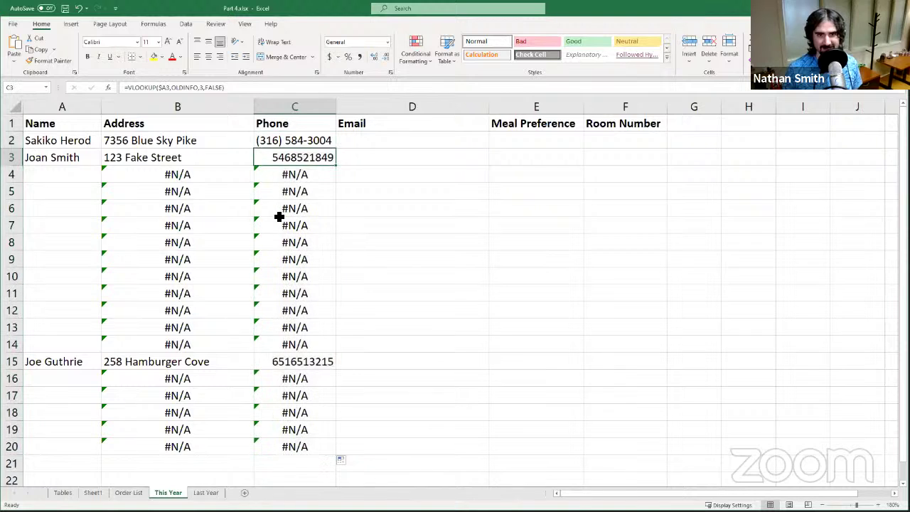
pyautogui.click(278, 359)
pyautogui.click(292, 291)
pyautogui.click(294, 159)
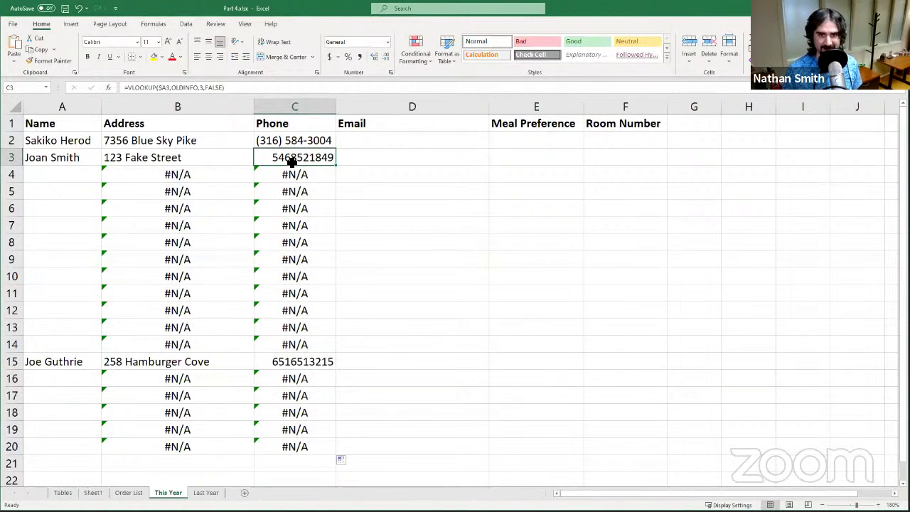
pyautogui.click(299, 140)
pyautogui.click(299, 156)
# Copy the C2 formula across to D2 and set its column index to 4 for the Email lookup
pyautogui.click(319, 140)
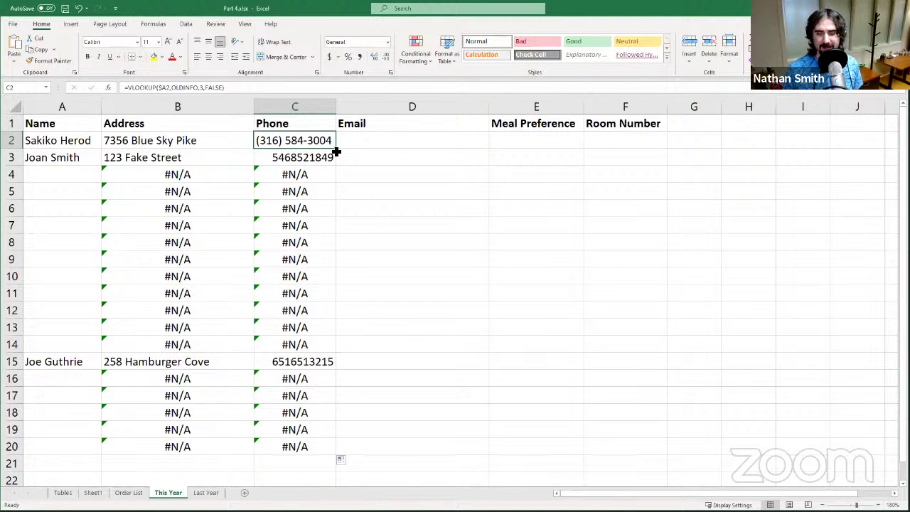
pyautogui.moveTo(337, 150); pyautogui.dragTo(416, 149)
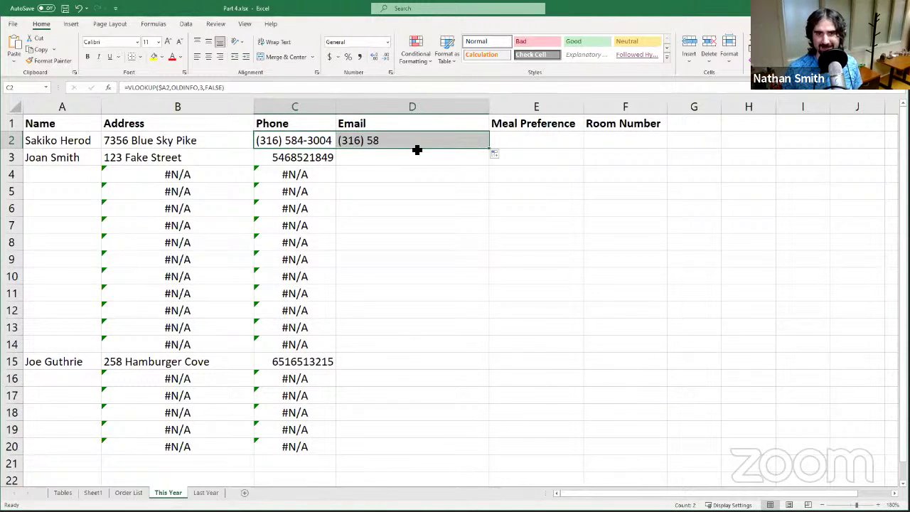
pyautogui.click(411, 142)
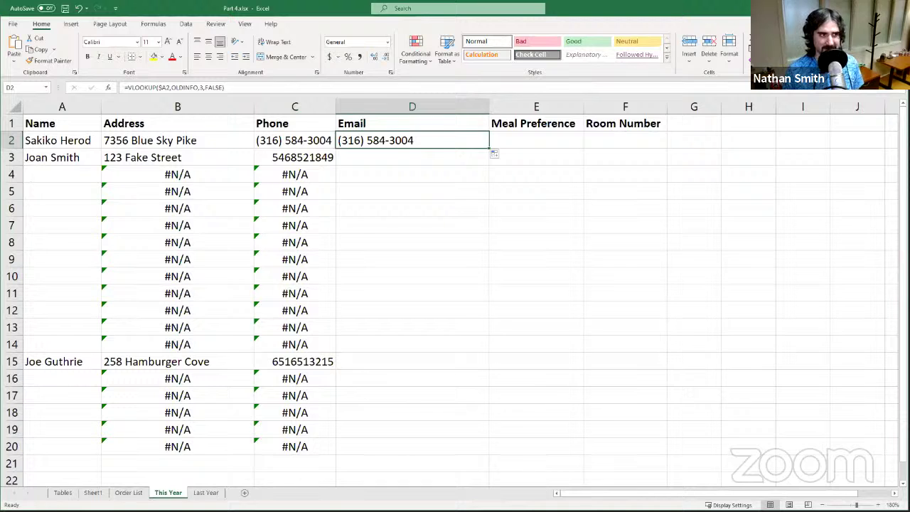
pyautogui.click(208, 94)
pyautogui.press('Left')
pyautogui.press('BackSpace')
pyautogui.write('4')
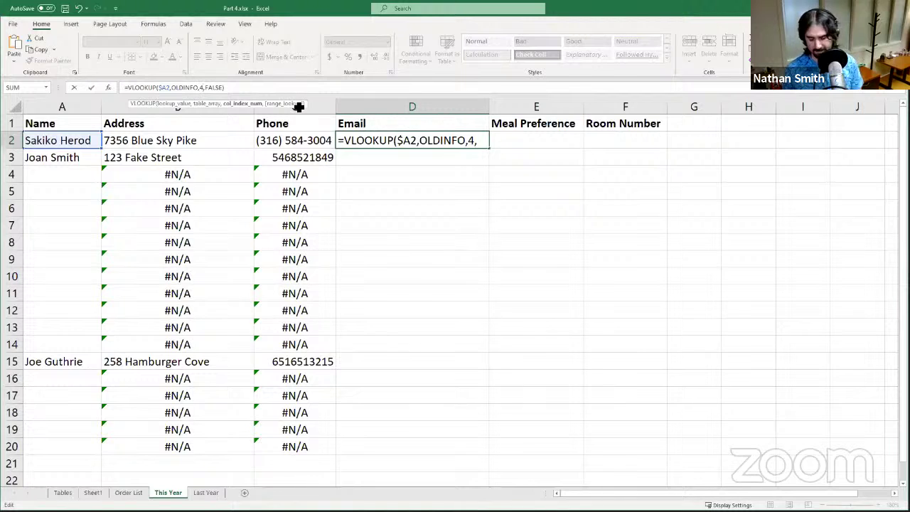
pyautogui.press('Return')
pyautogui.click(471, 146)
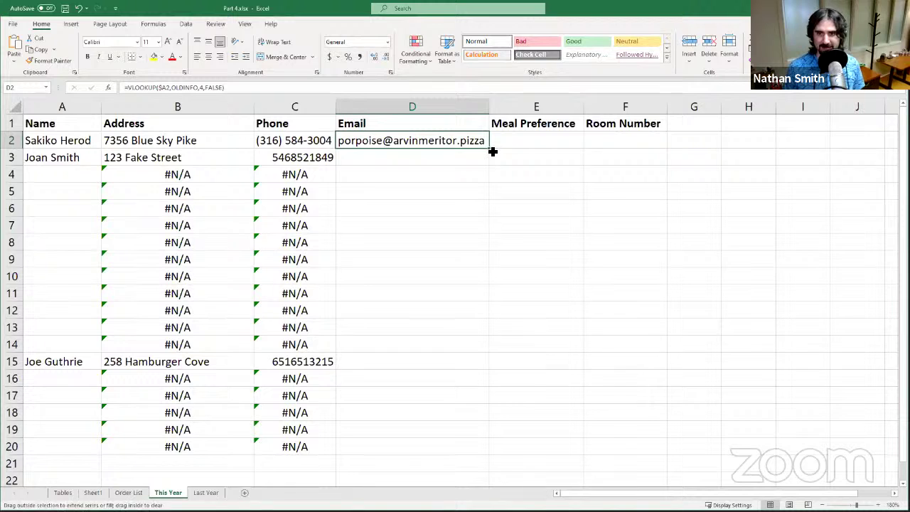
# Fill the Email formula from D2 down to D20 and check the formulas in D3, D2, B2 and B4
pyautogui.doubleClick(491, 149)
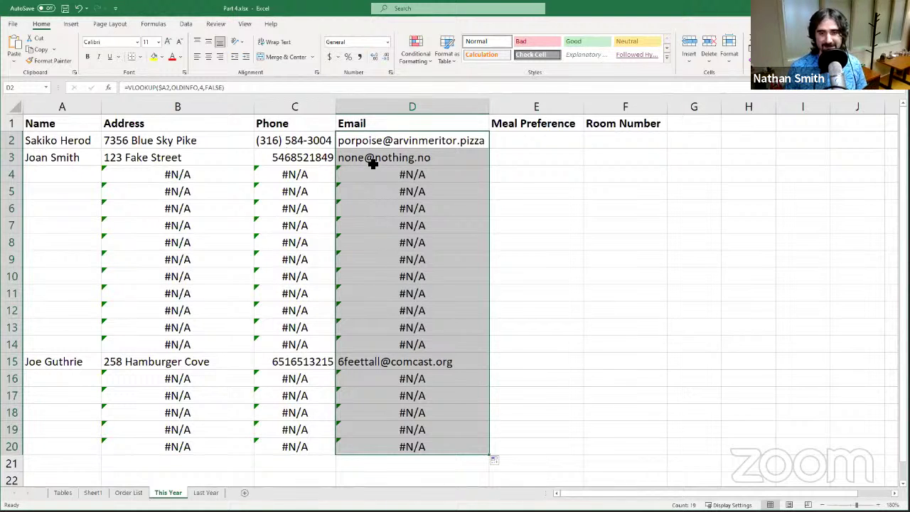
pyautogui.click(372, 158)
pyautogui.click(359, 142)
pyautogui.click(144, 140)
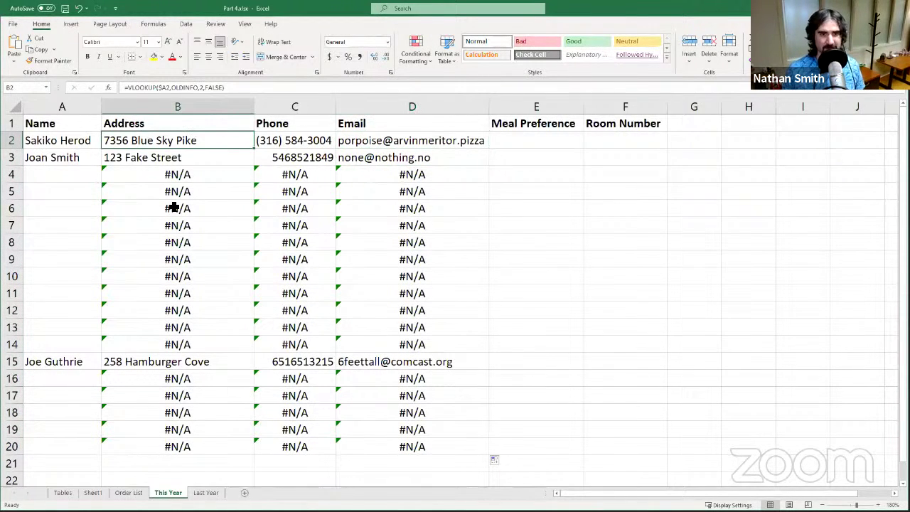
pyautogui.click(172, 175)
pyautogui.click(167, 143)
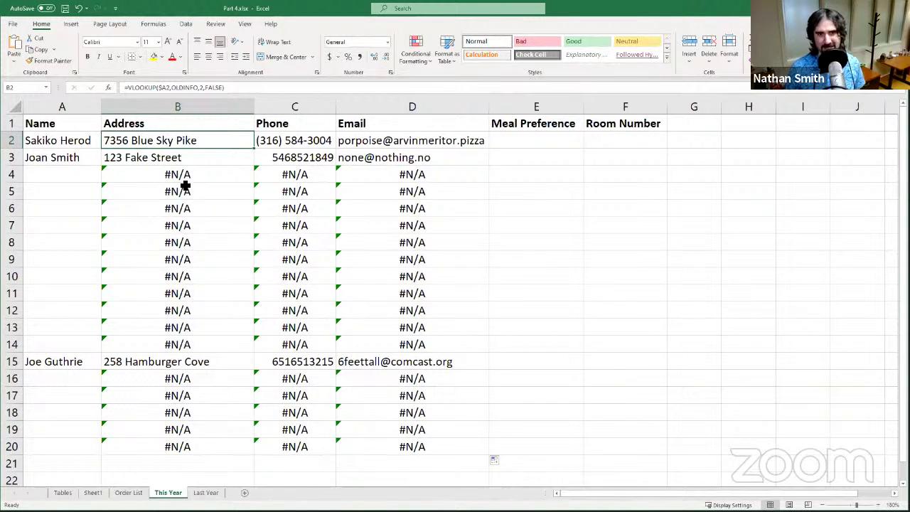
pyautogui.click(148, 176)
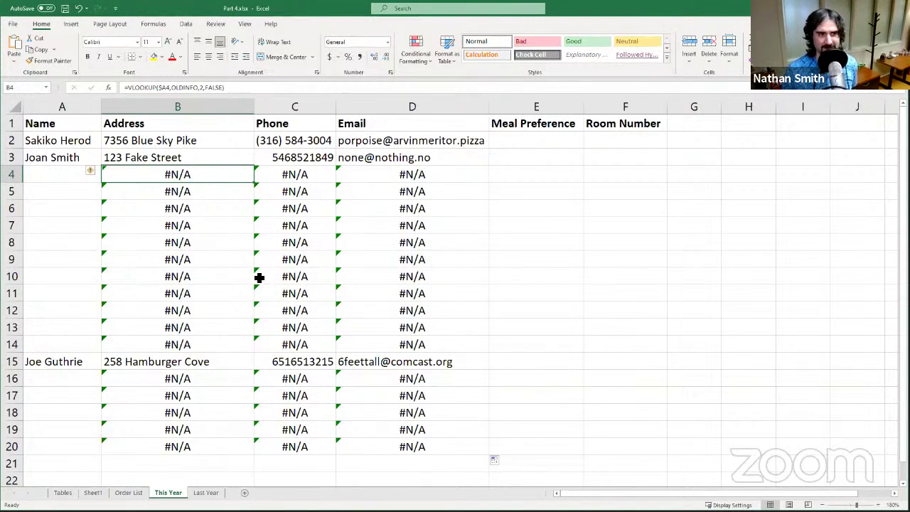
pyautogui.click(76, 129)
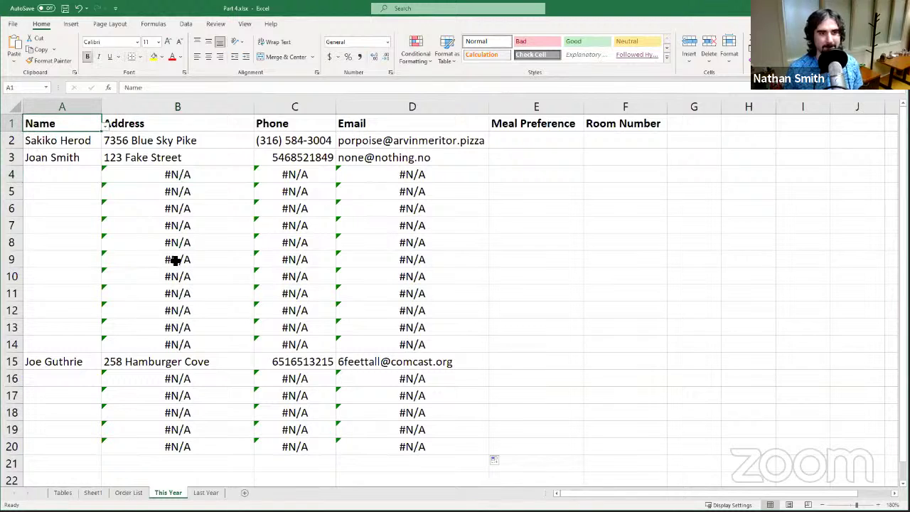